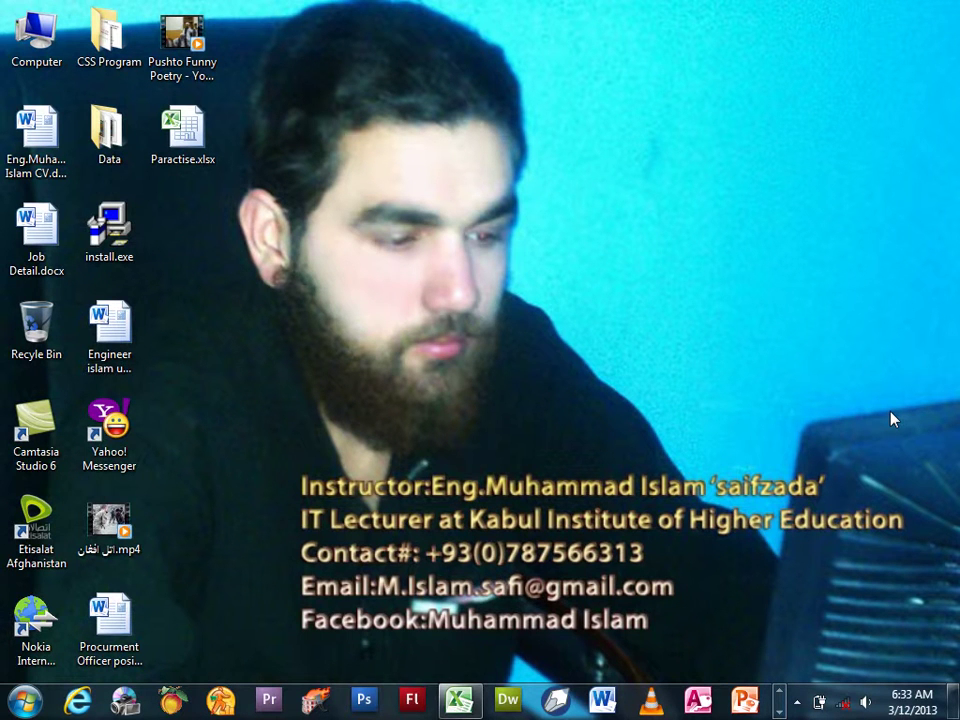
Restore the blank Book1 Excel window from the taskbar
{"action": "left_click", "coordinate": [472, 702]}
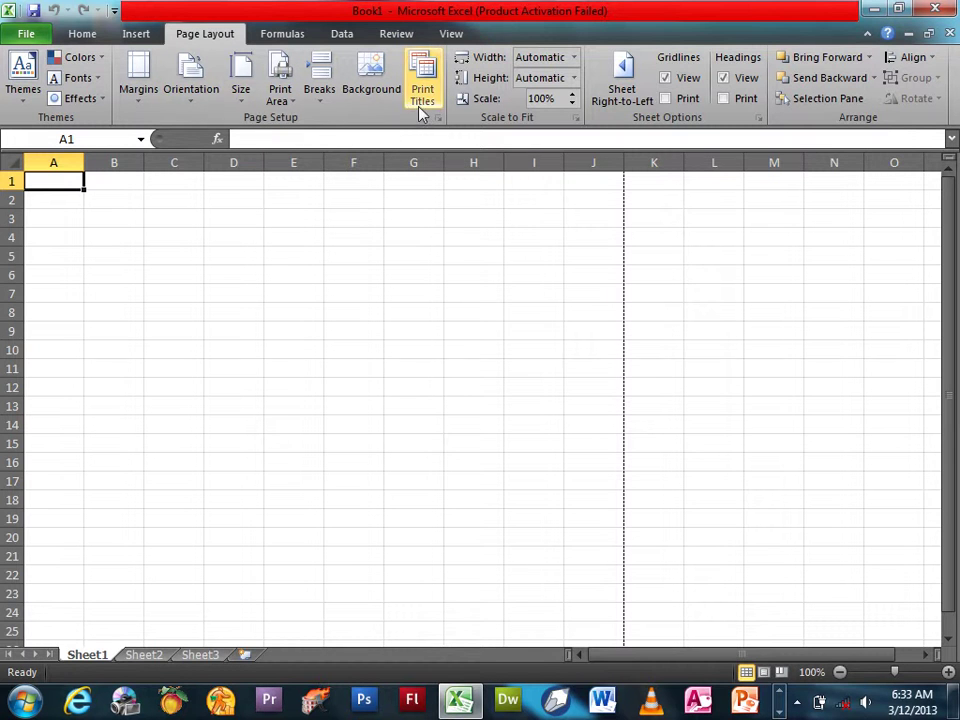
Review Page Setup's Margins and Page tabs for the blank sheet, then go to the Print view
{"action": "left_click", "coordinate": [372, 198]}
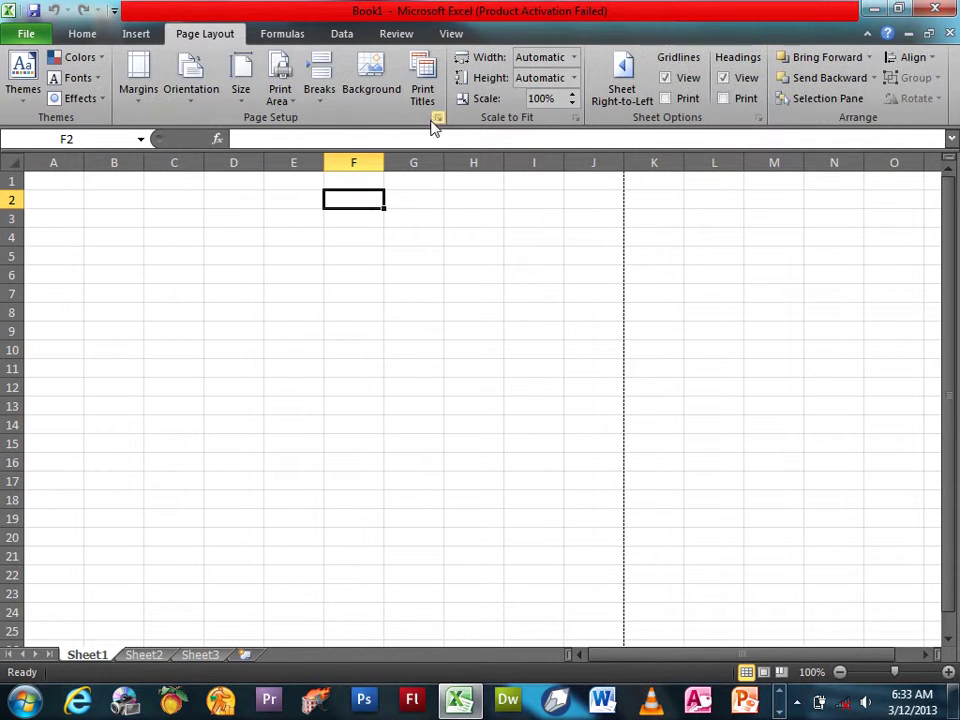
{"action": "left_click", "coordinate": [437, 118]}
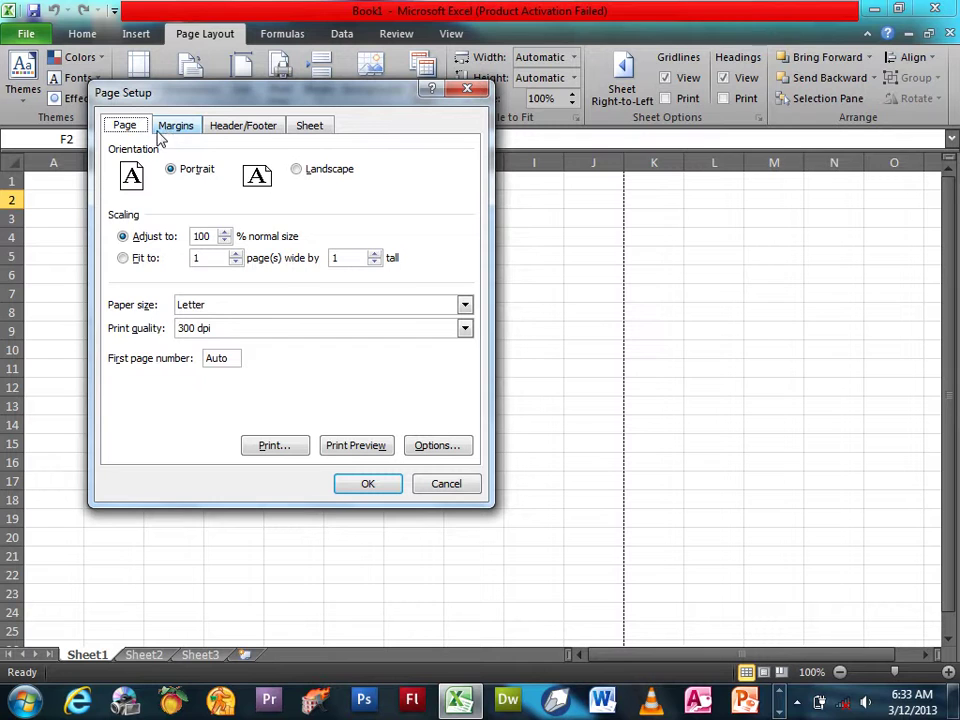
{"action": "left_click", "coordinate": [176, 133]}
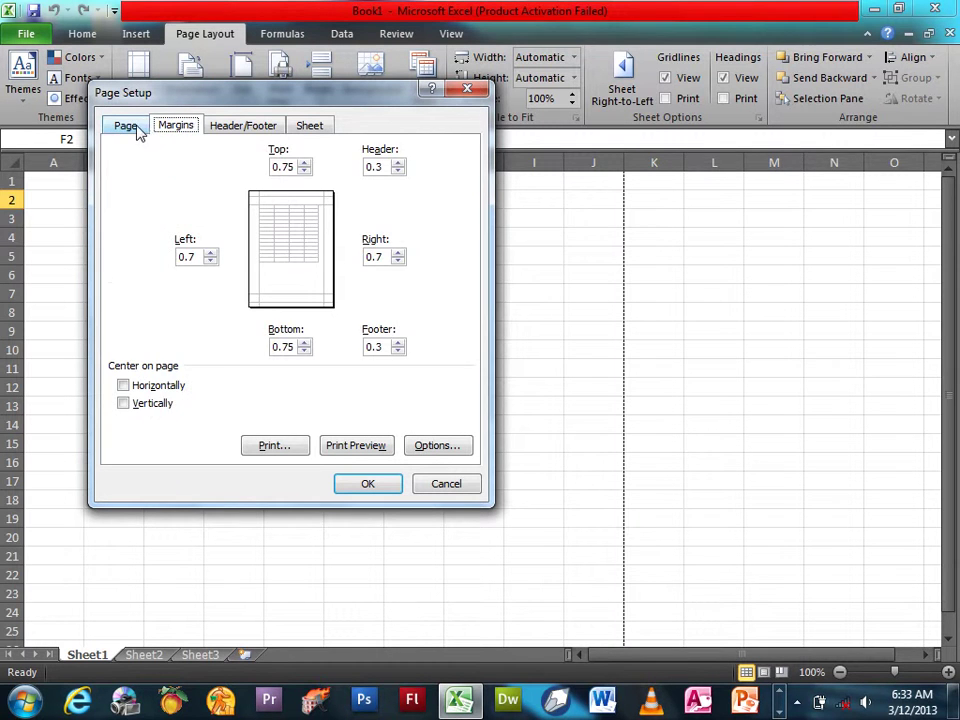
{"action": "left_click", "coordinate": [136, 131]}
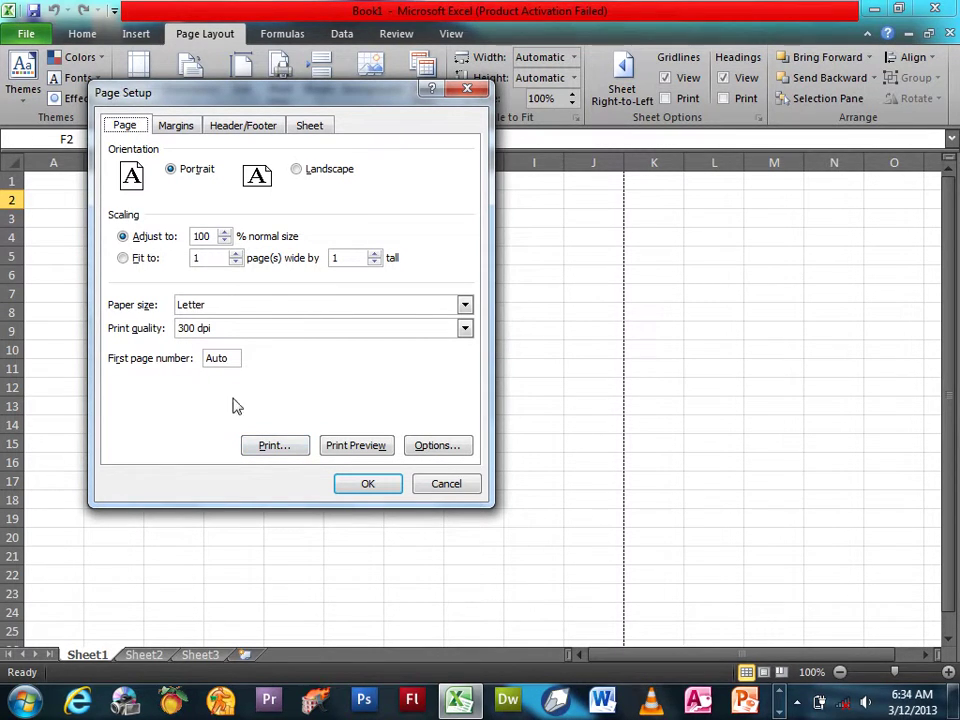
{"action": "left_click", "coordinate": [276, 446]}
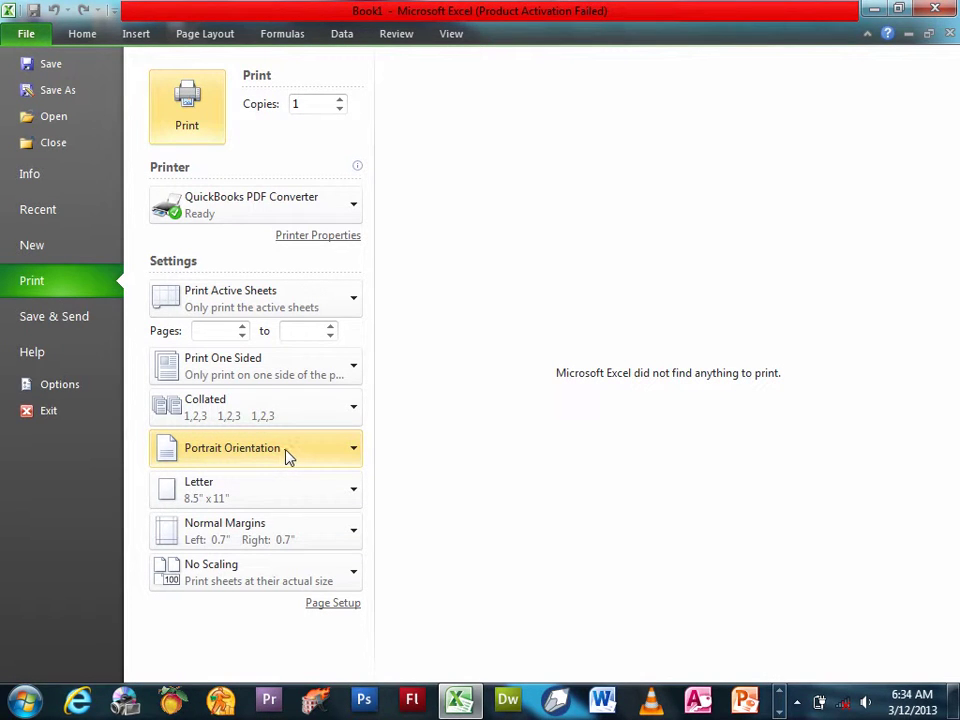
Leave the Print view, preview the blank sheet from Page Setup, then reopen Page Setup
{"action": "left_click", "coordinate": [26, 33]}
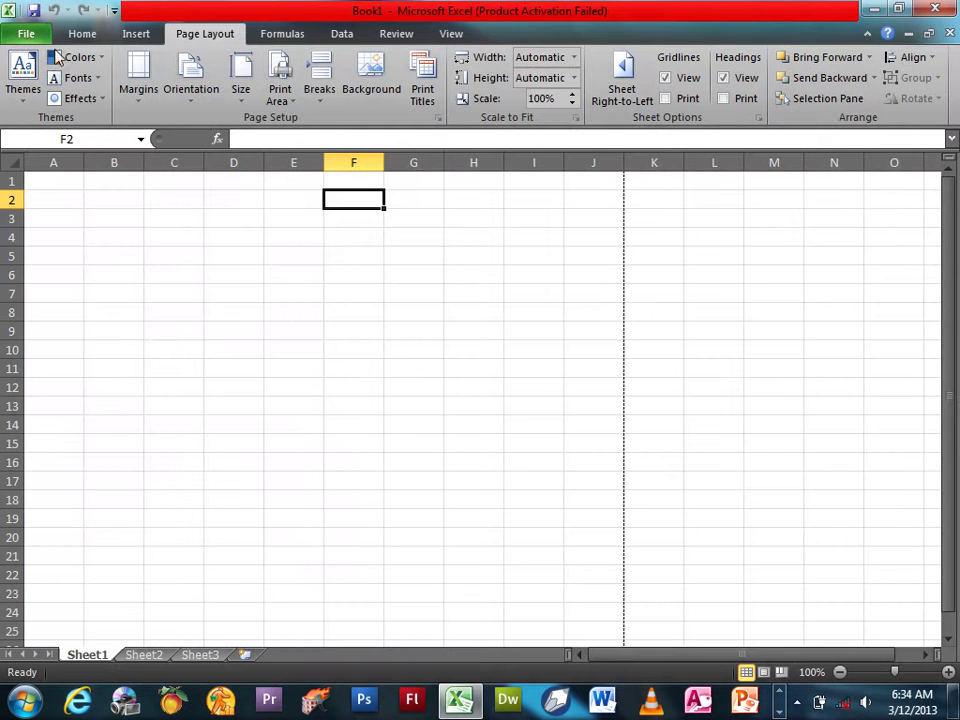
{"action": "left_click", "coordinate": [438, 118]}
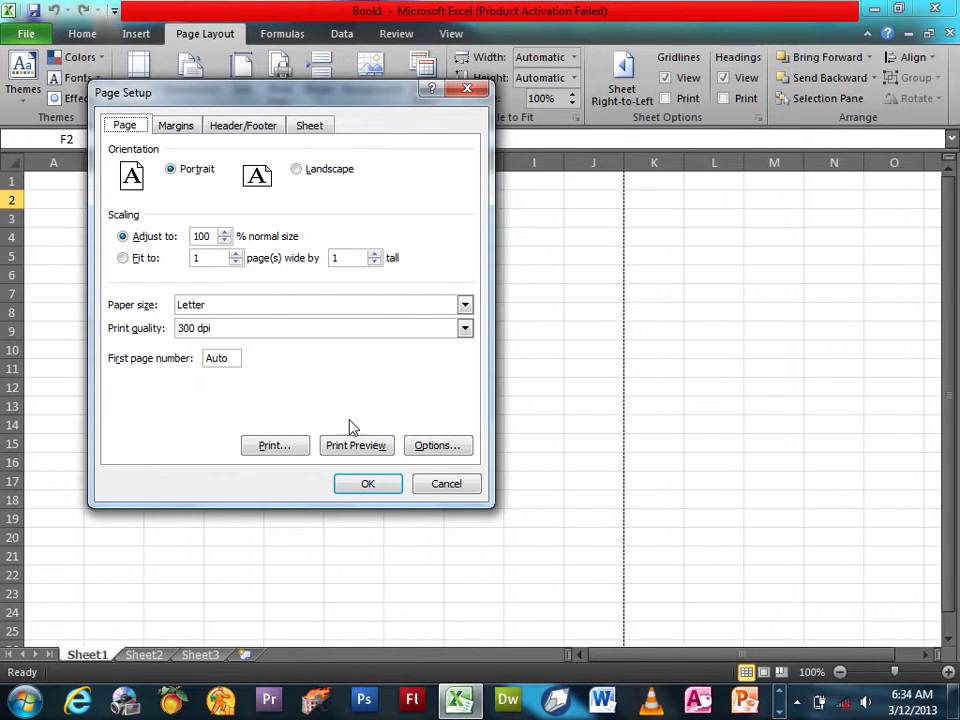
{"action": "left_click", "coordinate": [354, 450]}
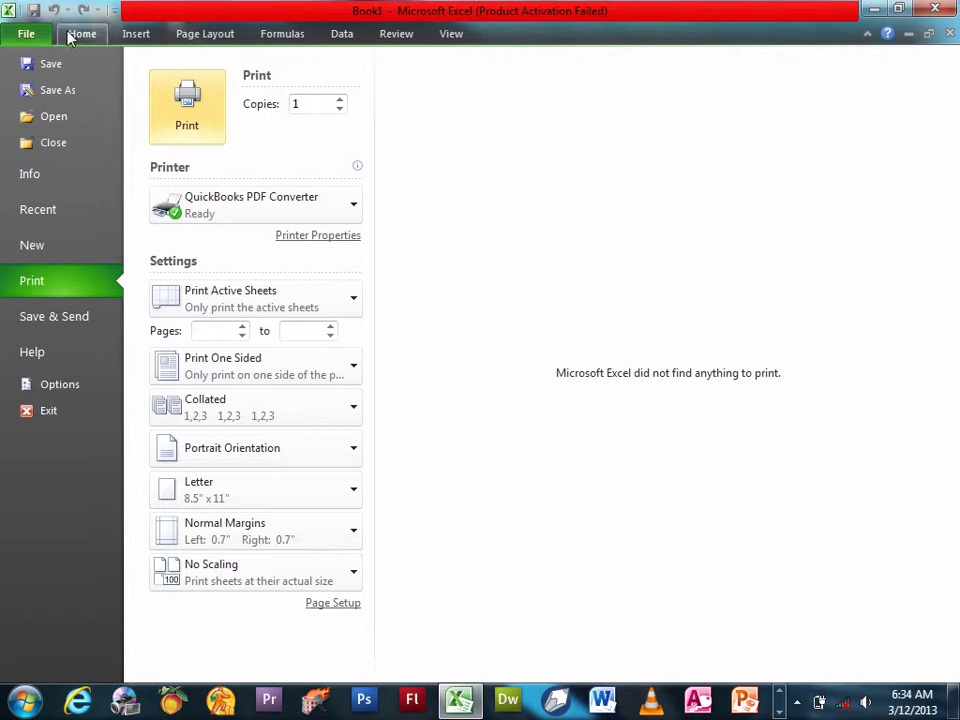
{"action": "left_click", "coordinate": [30, 34]}
{"action": "left_click", "coordinate": [438, 118]}
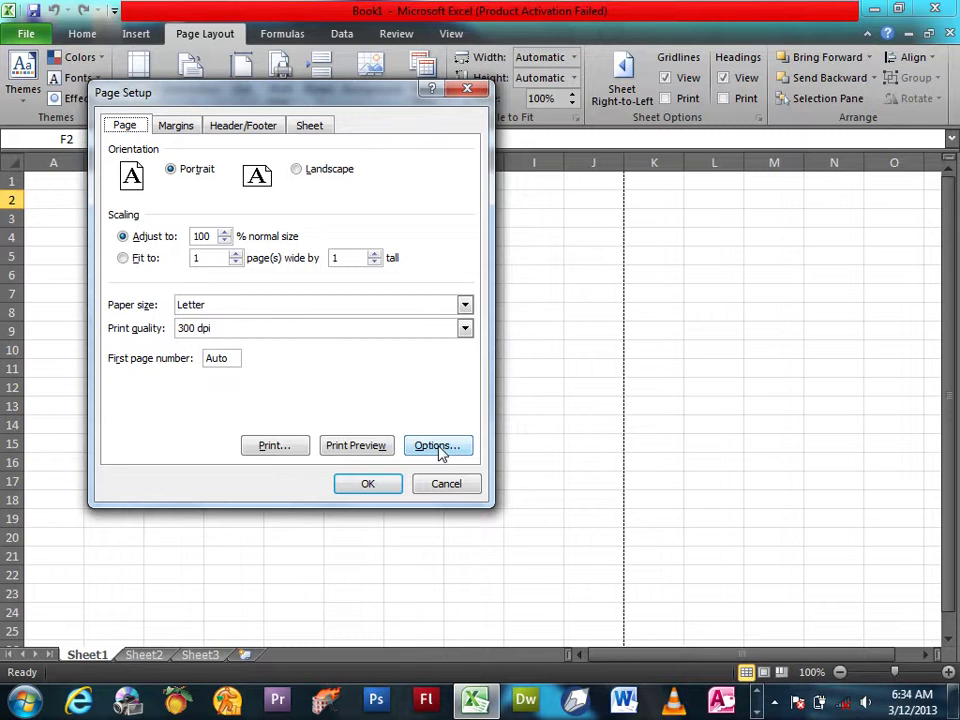
Check the printer options, dismiss the activation error, view the margins and cancel Page Setup
{"action": "left_click", "coordinate": [438, 446]}
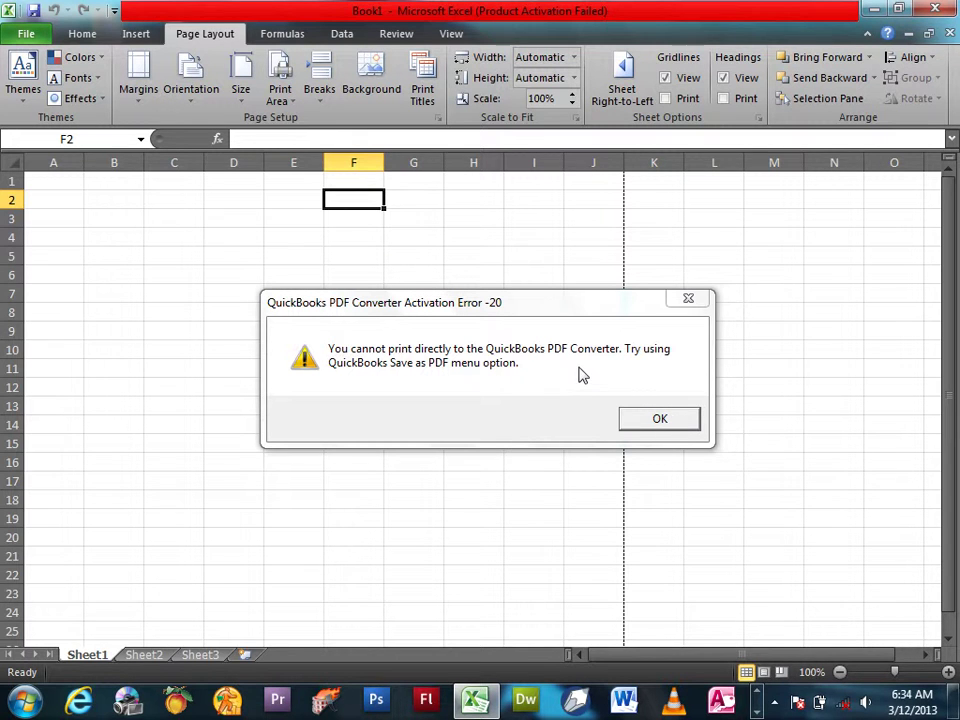
{"action": "left_click", "coordinate": [667, 422]}
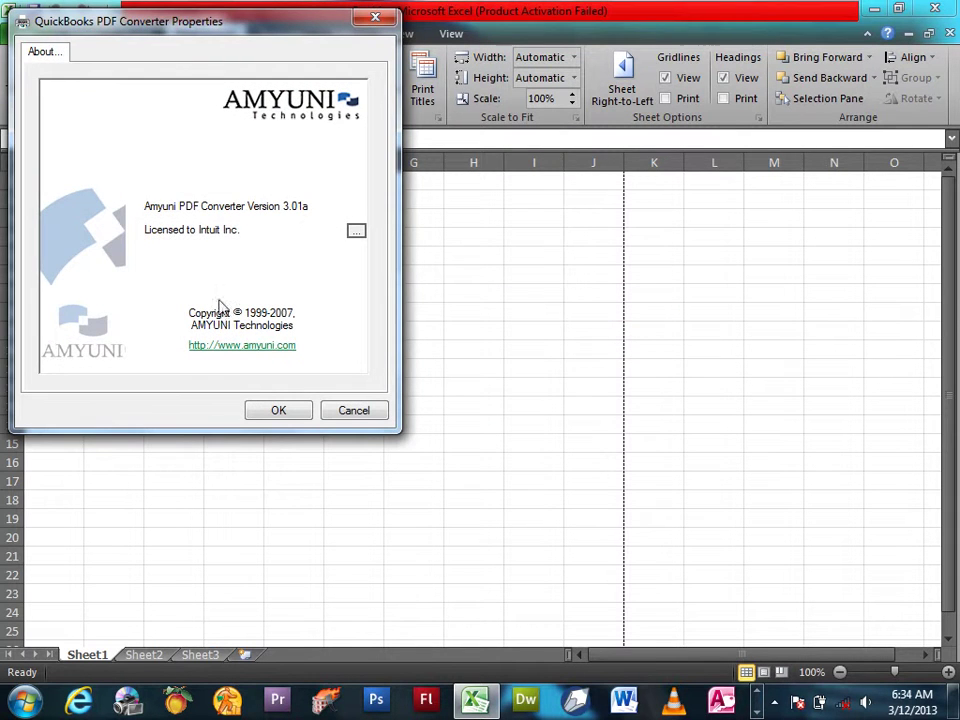
{"action": "left_click", "coordinate": [355, 410]}
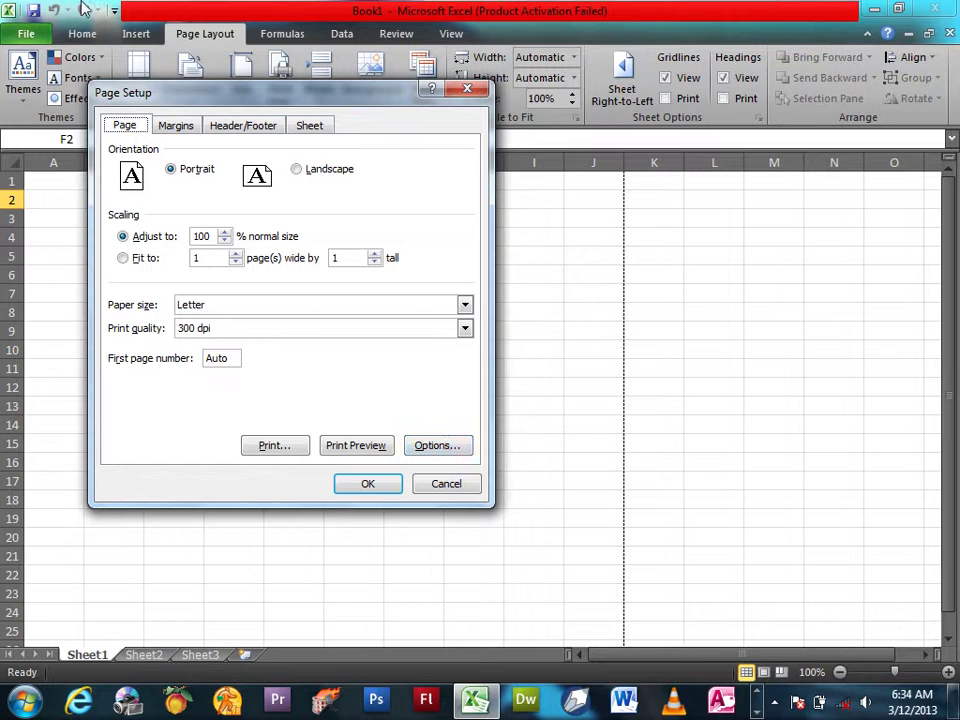
{"action": "left_click", "coordinate": [186, 127]}
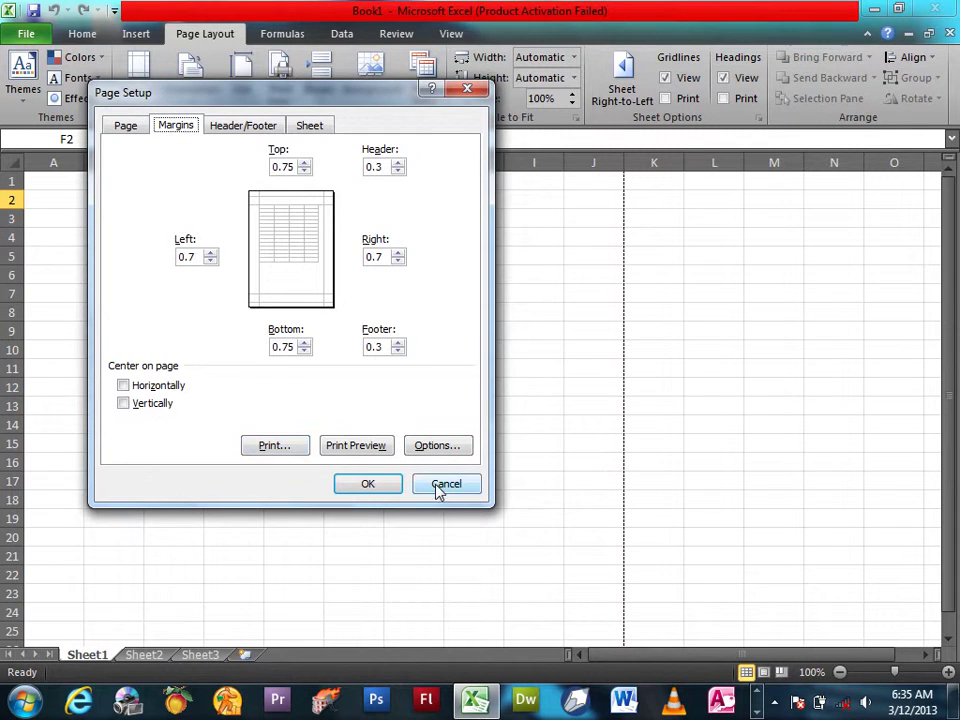
{"action": "left_click", "coordinate": [440, 487]}
Fill A1:L314 with 'Khan' using Ctrl+Enter and preview the 14-page printout
{"action": "left_click_drag", "start_coordinate": [60, 186], "coordinate": [661, 647]}
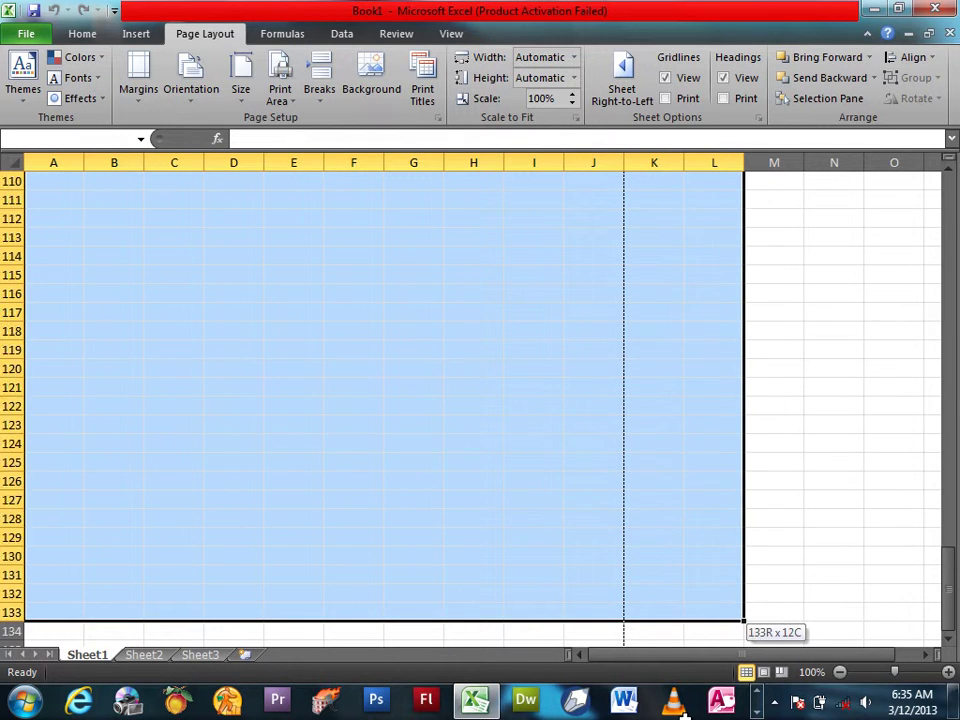
{"action": "left_click_drag", "start_coordinate": [661, 647], "coordinate": [688, 663]}
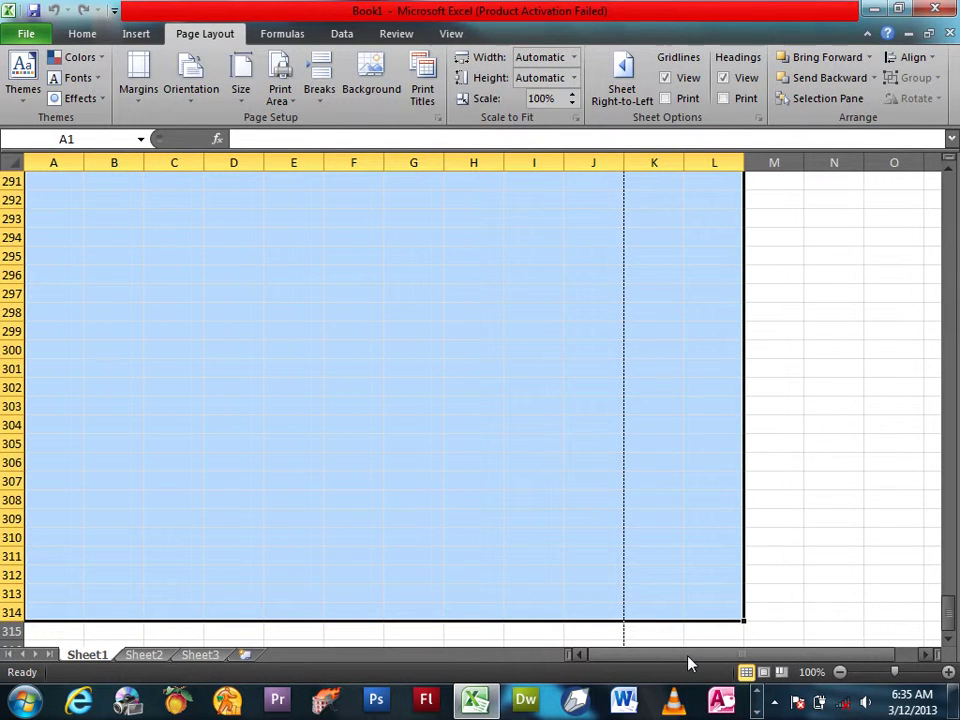
{"action": "type", "text": "Khan"}
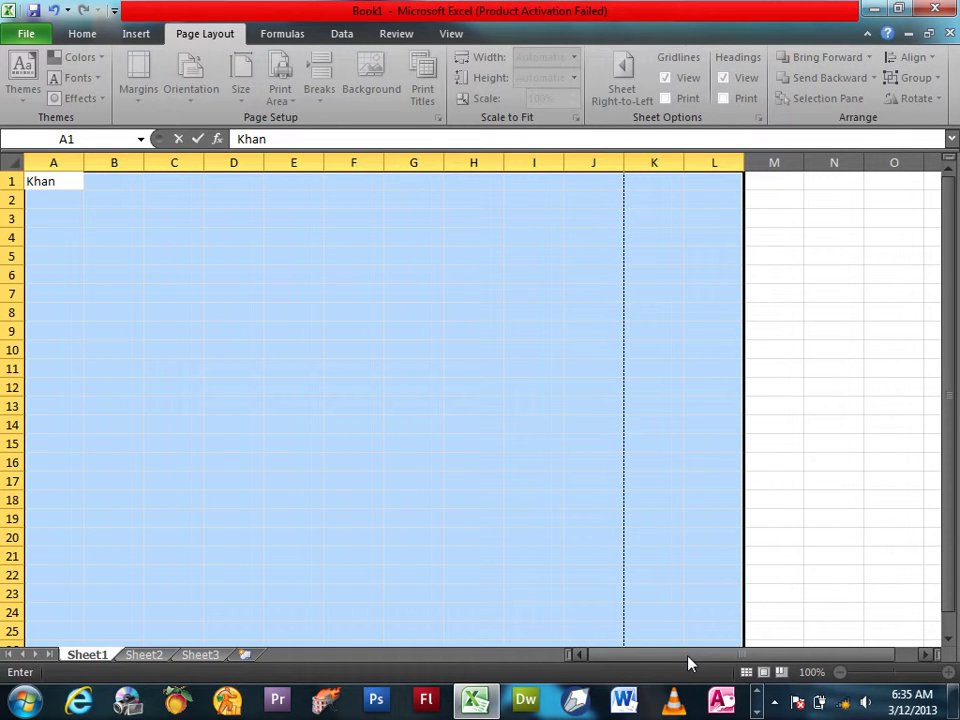
{"action": "key", "text": "ctrl+Return"}
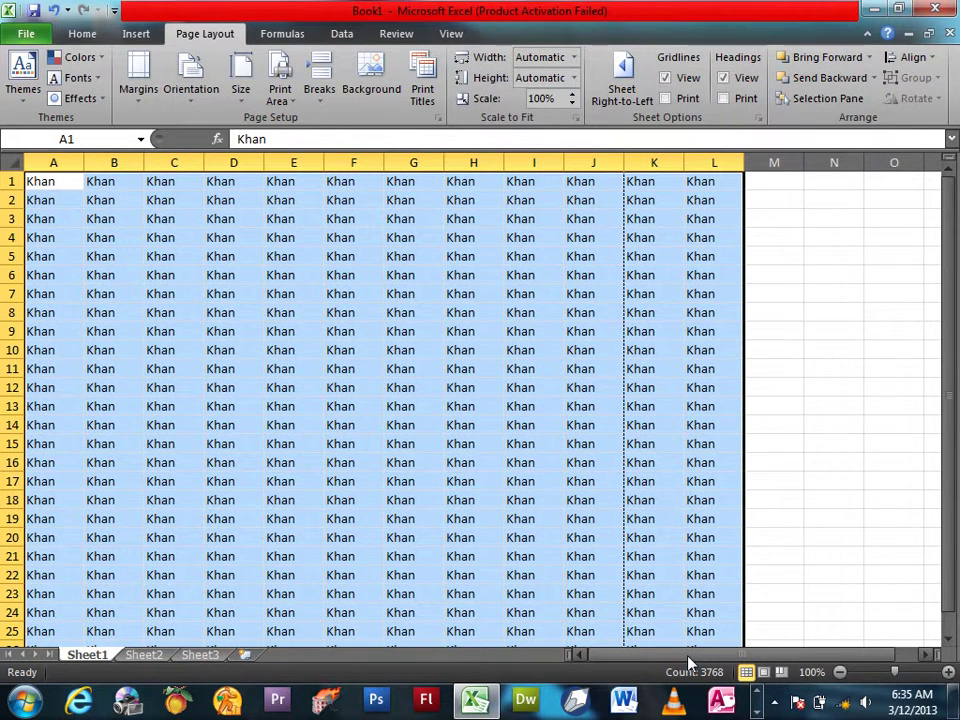
{"action": "key", "text": "ctrl+p"}
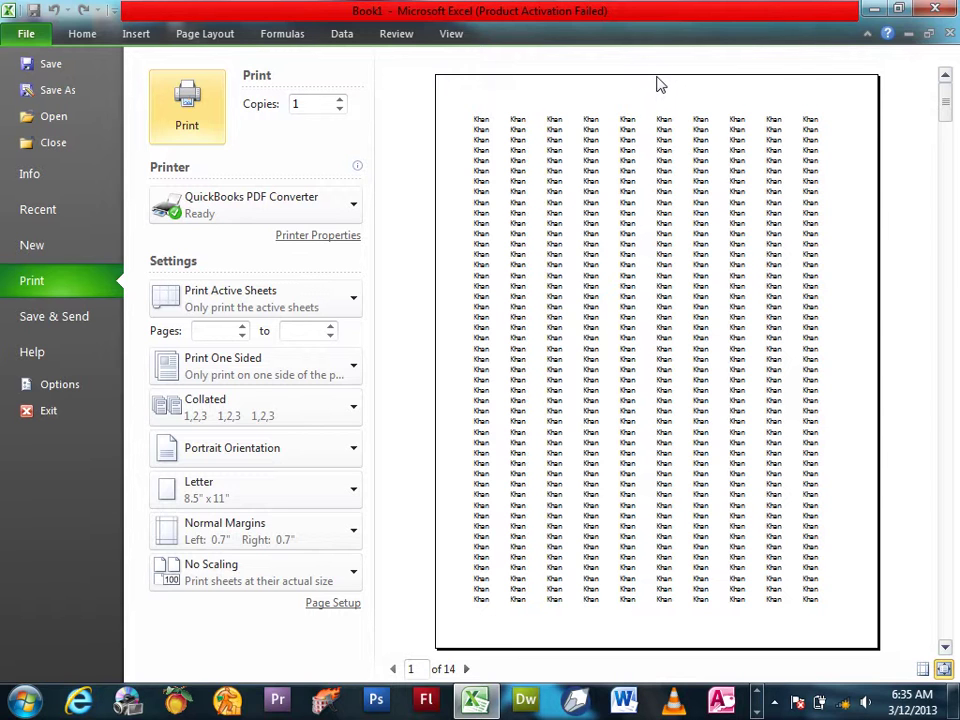
Try the Wide and Normal margin presets, settle on Narrow, and return to the worksheet
{"action": "left_click", "coordinate": [325, 531]}
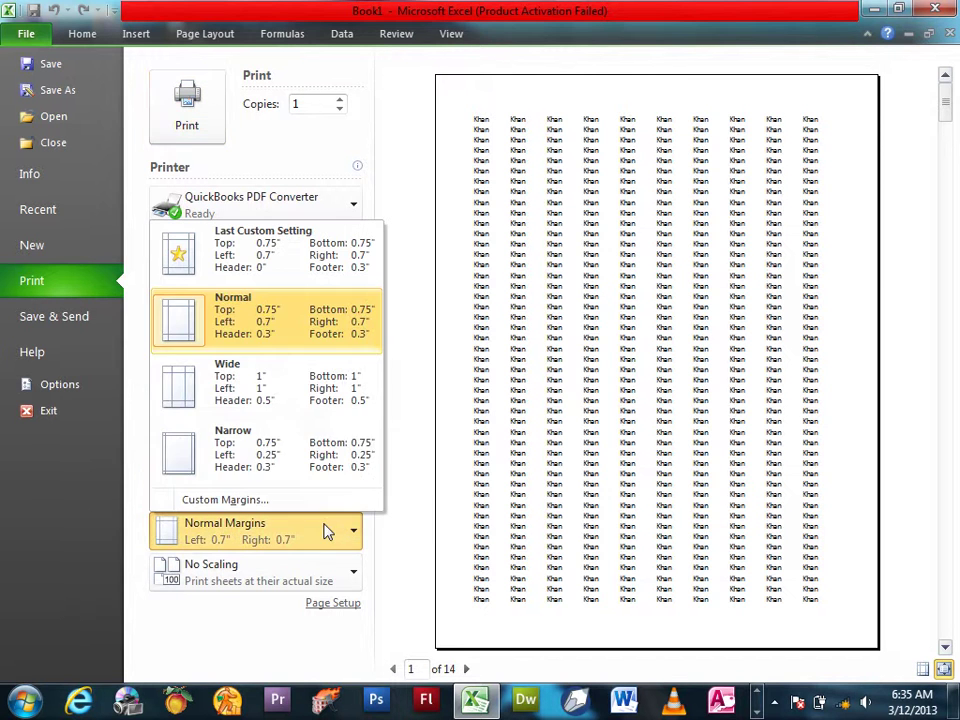
{"action": "left_click", "coordinate": [245, 385]}
{"action": "left_click", "coordinate": [255, 540]}
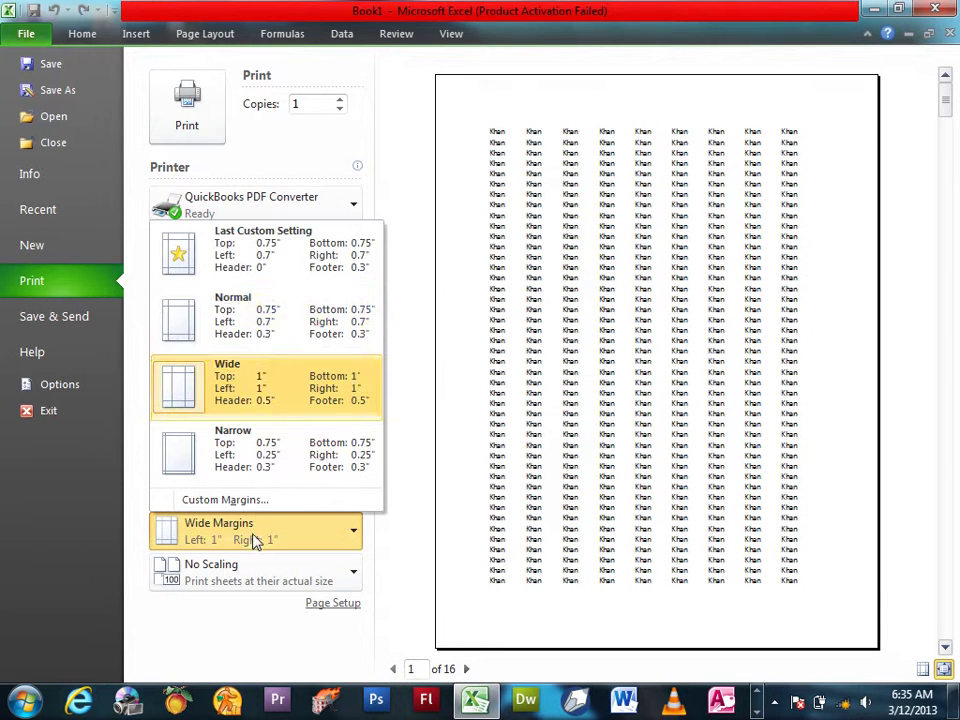
{"action": "left_click", "coordinate": [278, 332]}
{"action": "left_click", "coordinate": [280, 530]}
{"action": "left_click", "coordinate": [278, 442]}
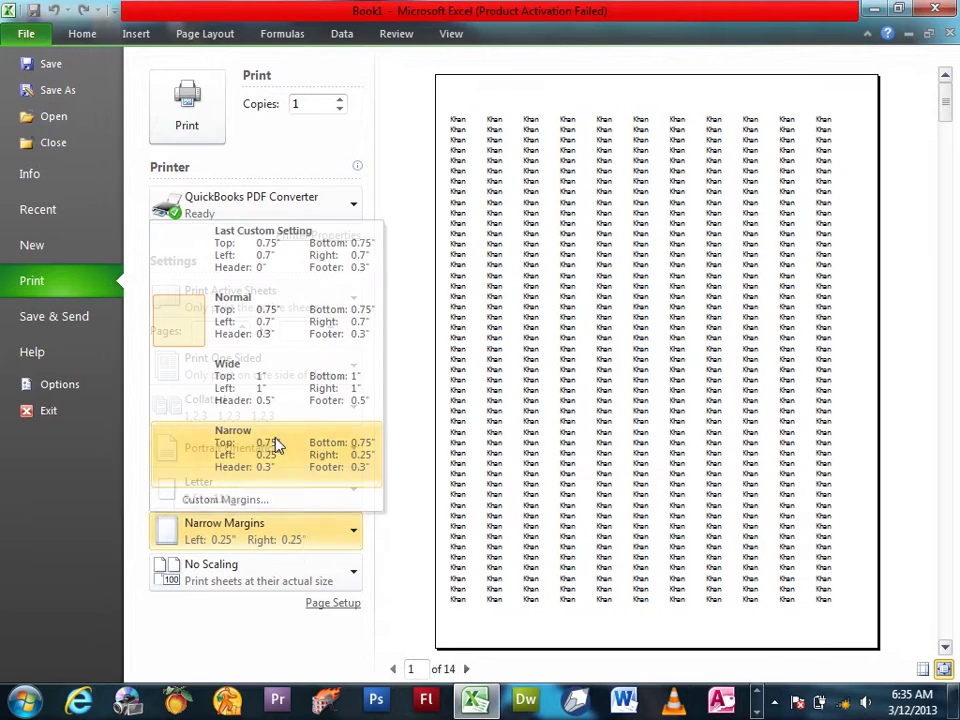
{"action": "left_click", "coordinate": [276, 537]}
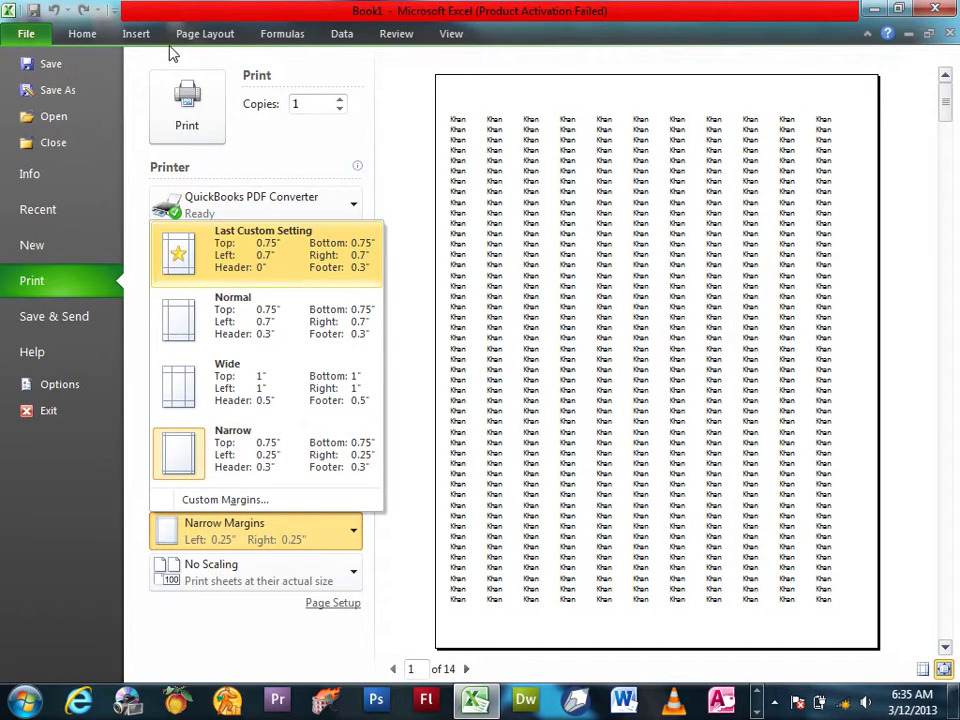
{"action": "left_click", "coordinate": [131, 38]}
{"action": "left_click", "coordinate": [205, 35]}
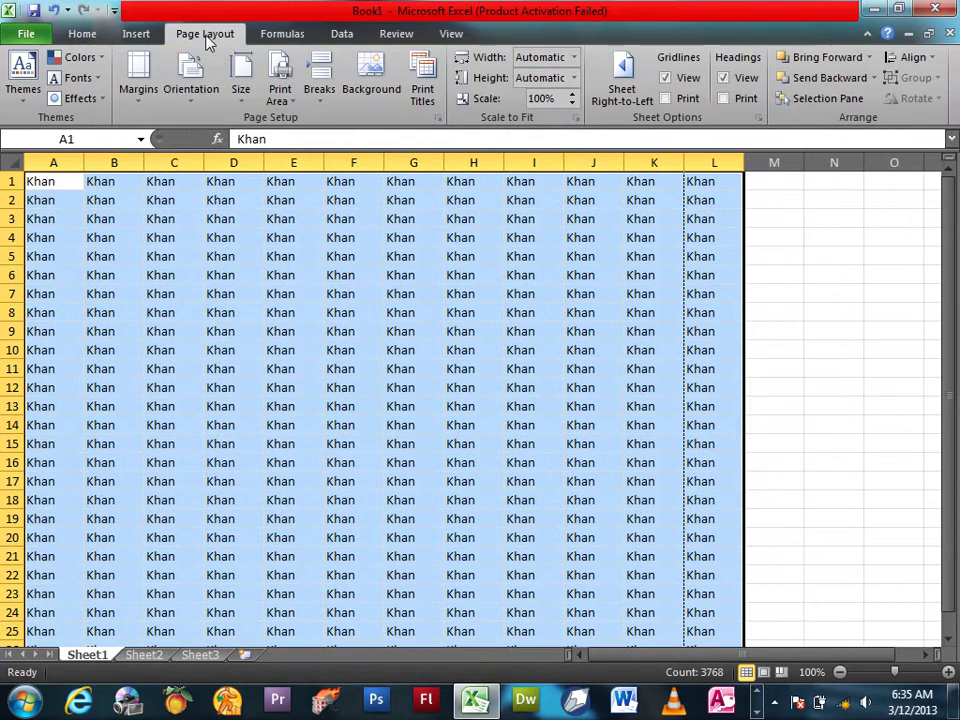
Set the left margin to 0 in Page Setup and preview the printout
{"action": "left_click", "coordinate": [439, 119]}
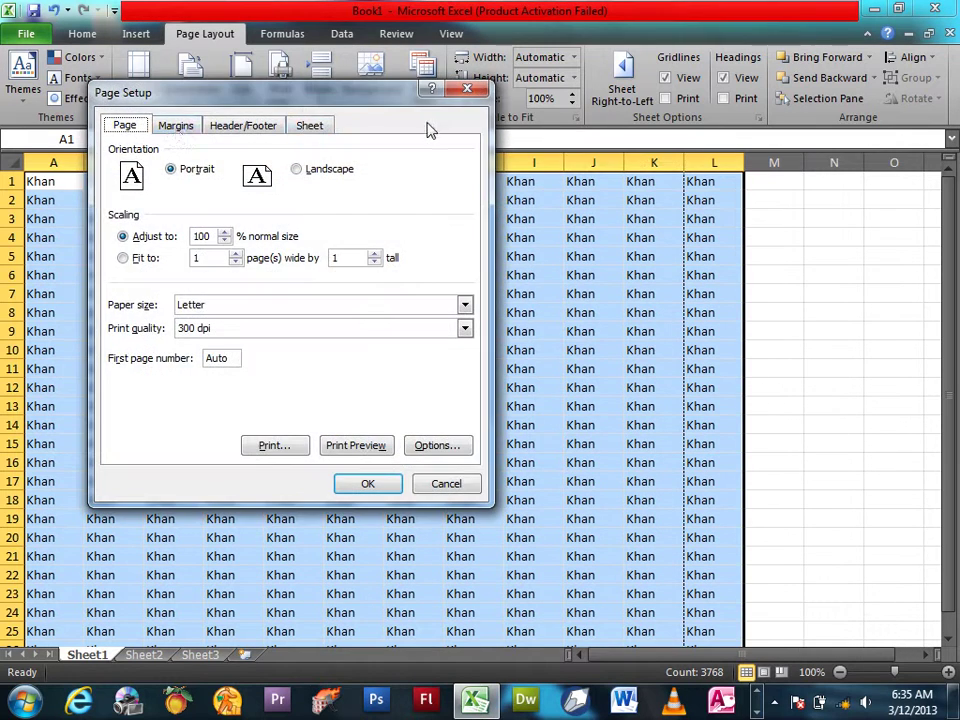
{"action": "left_click", "coordinate": [178, 127]}
{"action": "left_click_drag", "start_coordinate": [210, 105], "coordinate": [510, 128]}
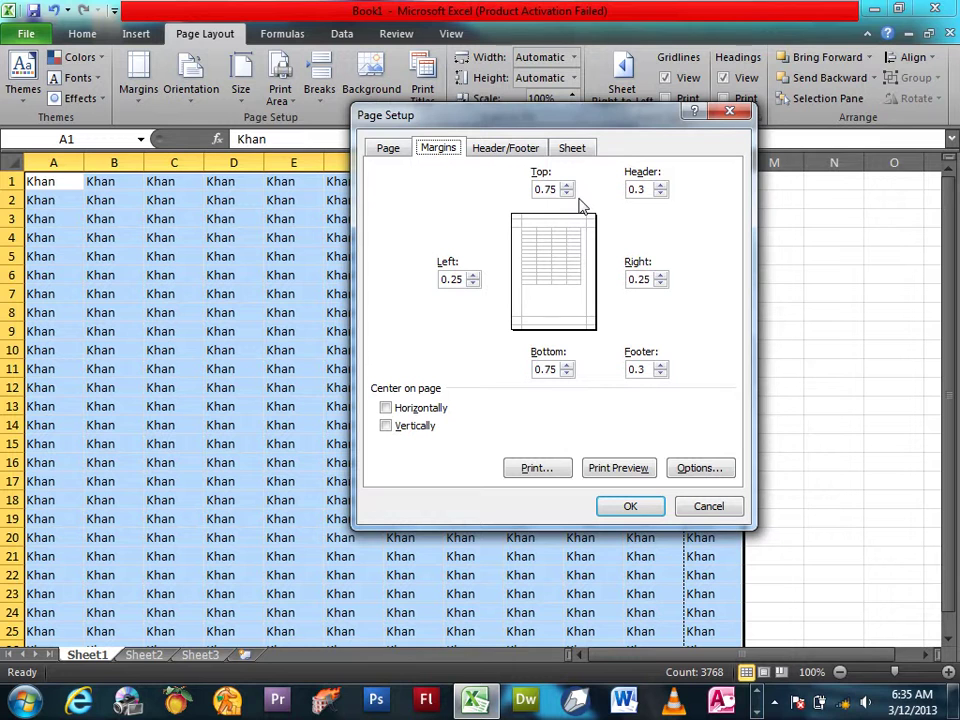
{"action": "left_click", "coordinate": [473, 284]}
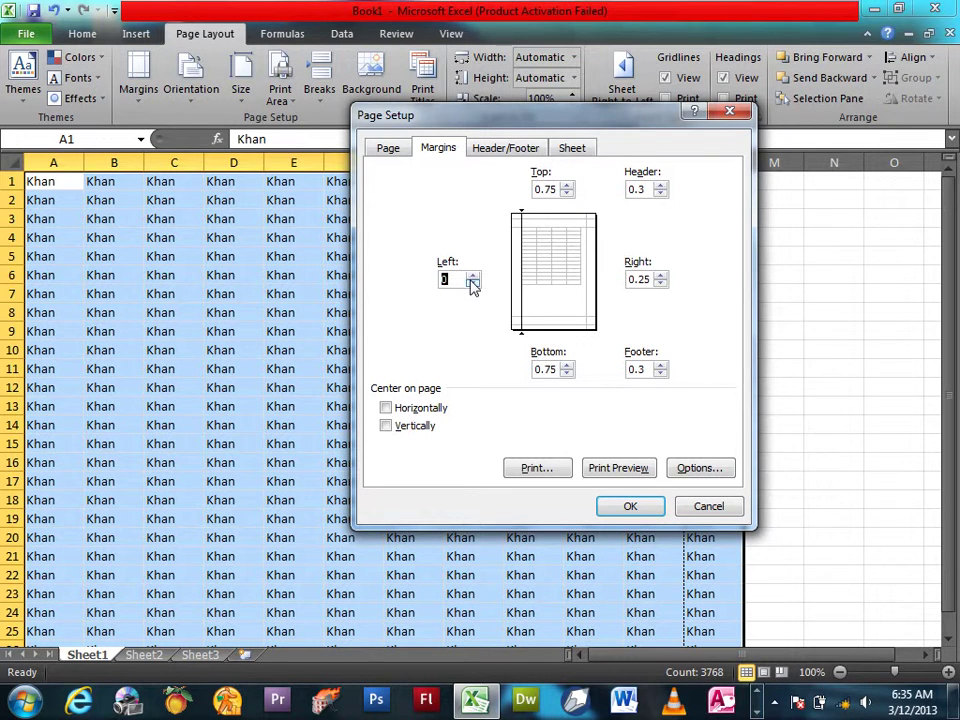
{"action": "left_click", "coordinate": [628, 506]}
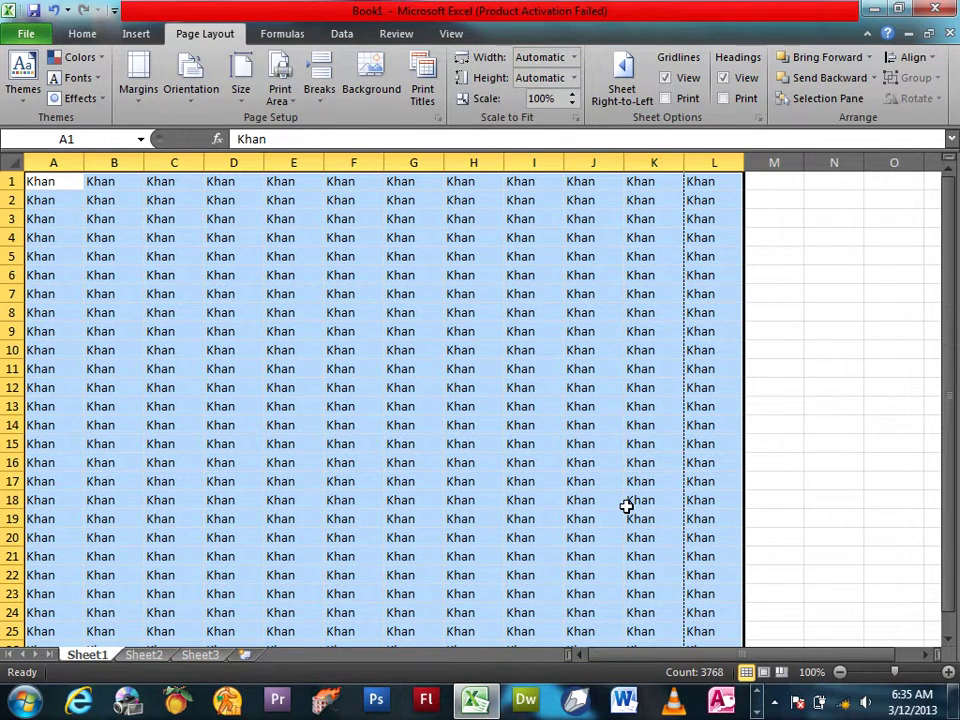
{"action": "key", "text": "ctrl+p"}
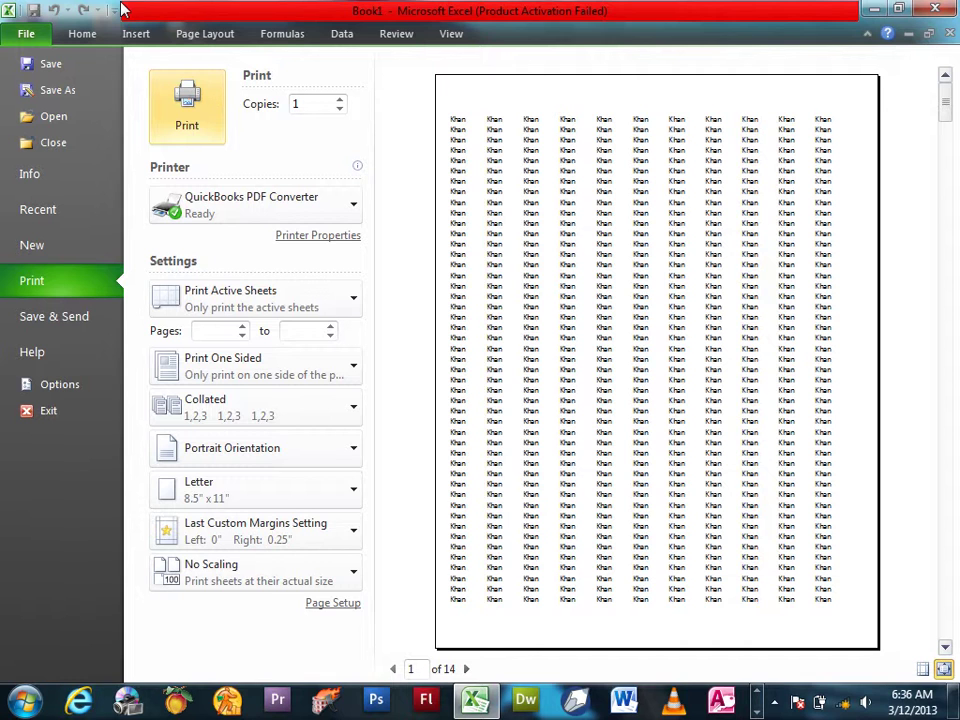
Set the right margin to 0, then reset the margins with the Normal preset
{"action": "left_click", "coordinate": [317, 605]}
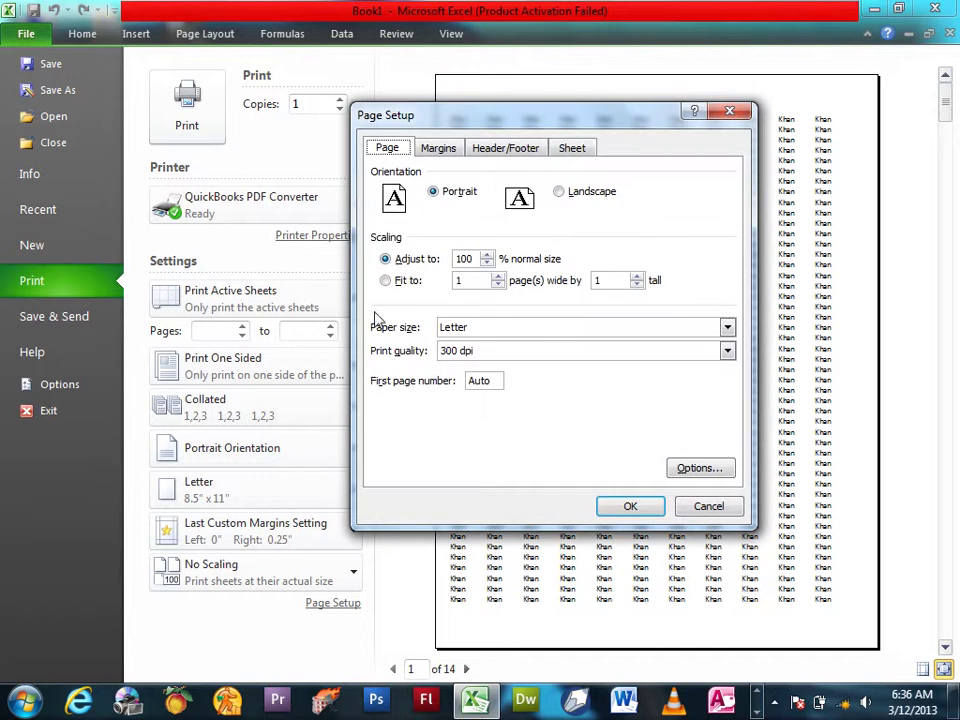
{"action": "left_click", "coordinate": [440, 150]}
{"action": "left_click", "coordinate": [660, 284]}
{"action": "left_click", "coordinate": [630, 507]}
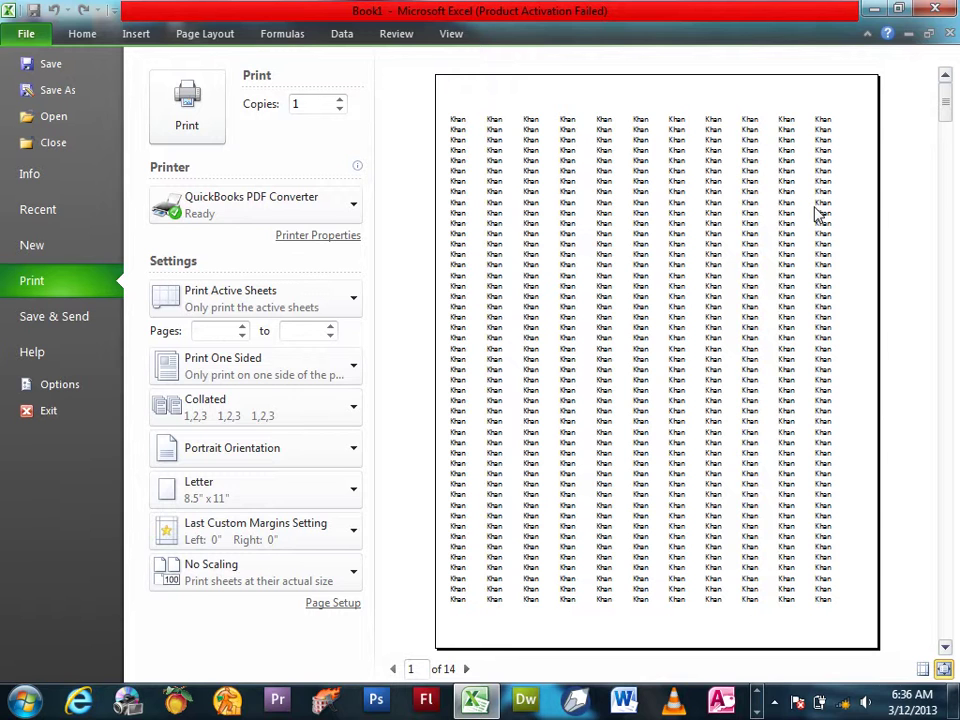
{"action": "left_click", "coordinate": [267, 555]}
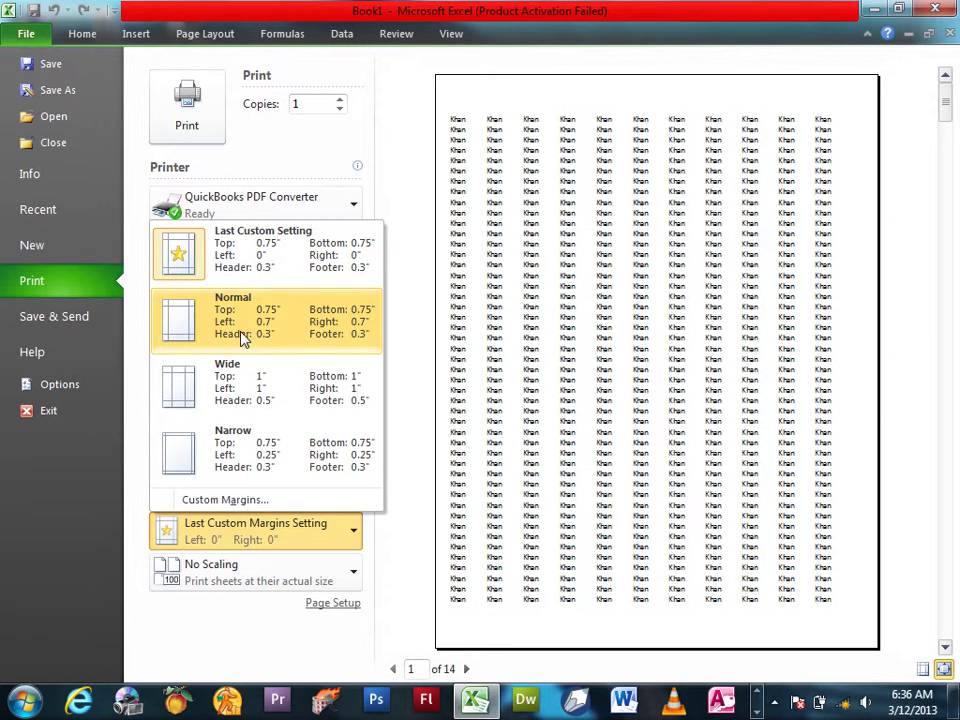
{"action": "left_click", "coordinate": [242, 334]}
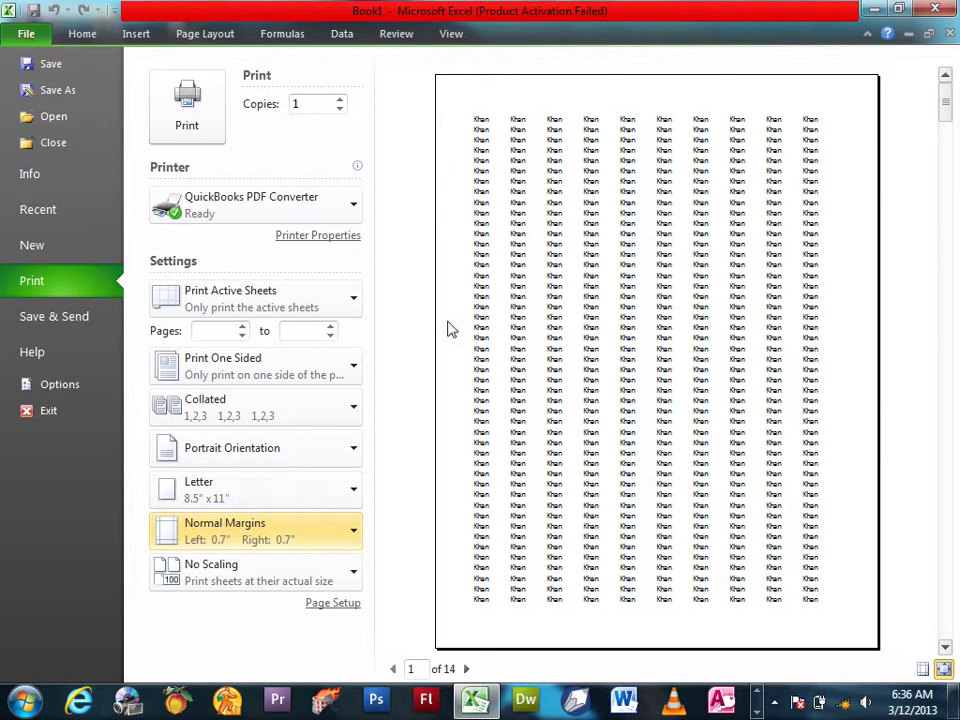
Lower the right margin to 0.2 inch and return to the worksheet
{"action": "left_click", "coordinate": [333, 602]}
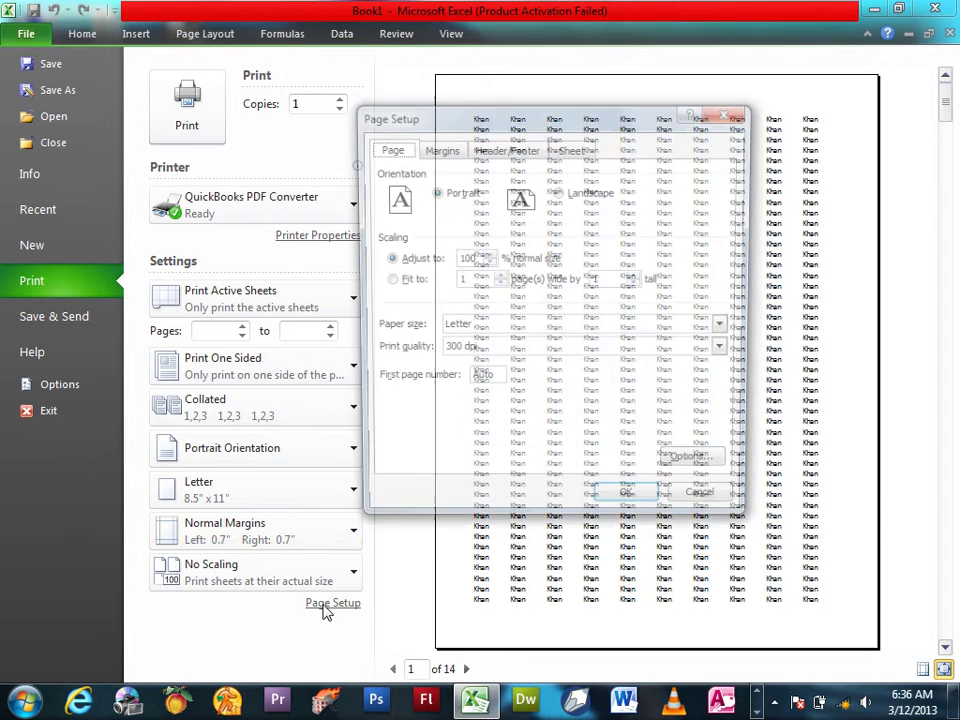
{"action": "left_click", "coordinate": [438, 147]}
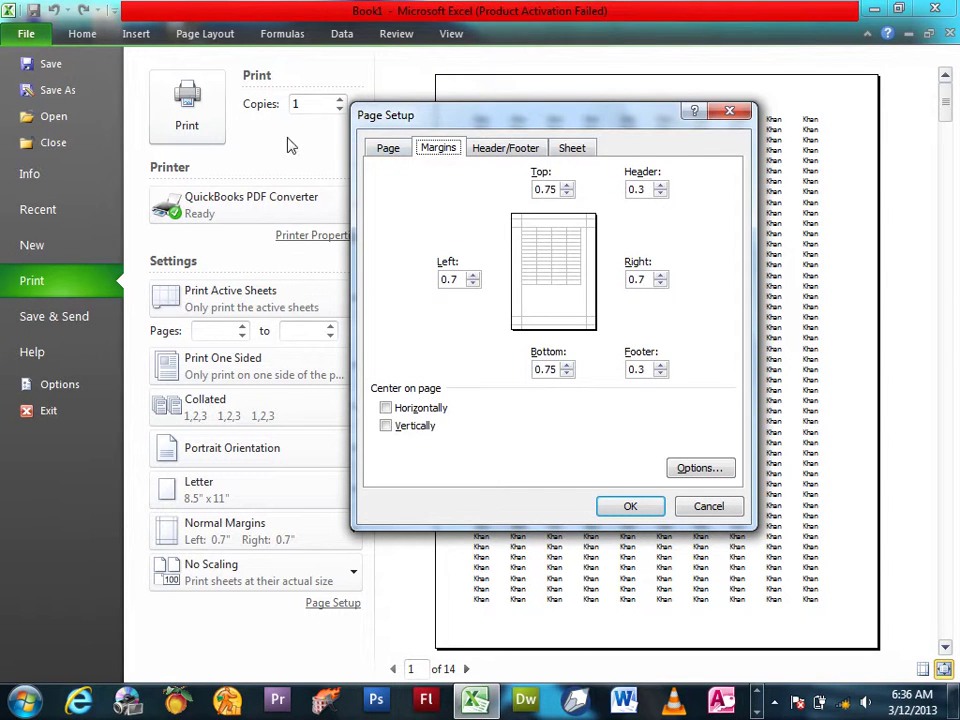
{"action": "left_click_drag", "start_coordinate": [428, 123], "coordinate": [217, 136]}
{"action": "left_click", "coordinate": [455, 296]}
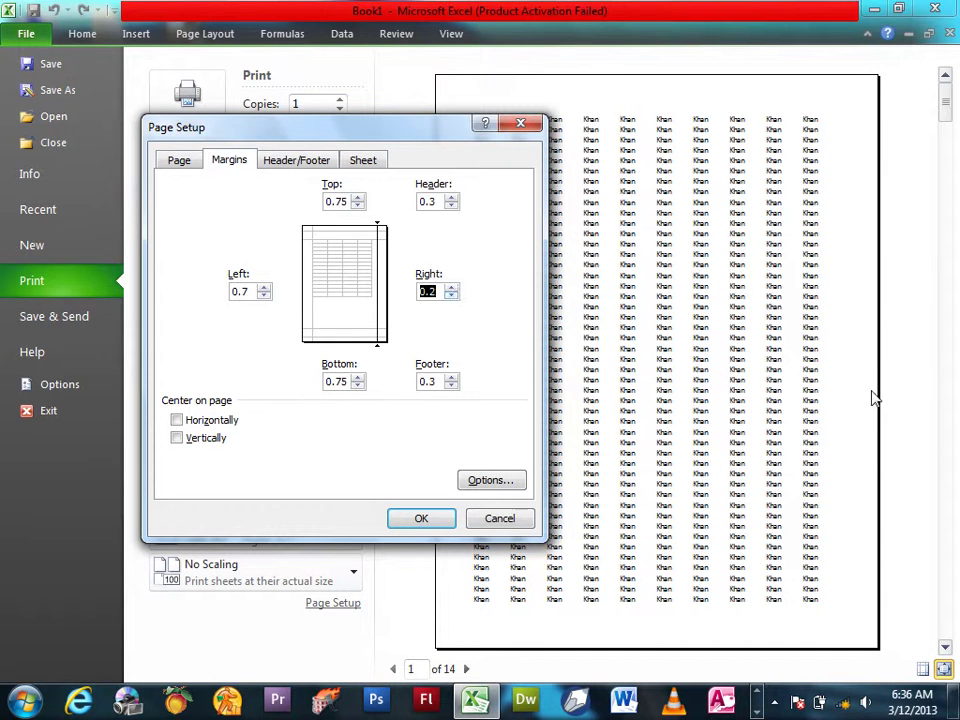
{"action": "left_click", "coordinate": [420, 518]}
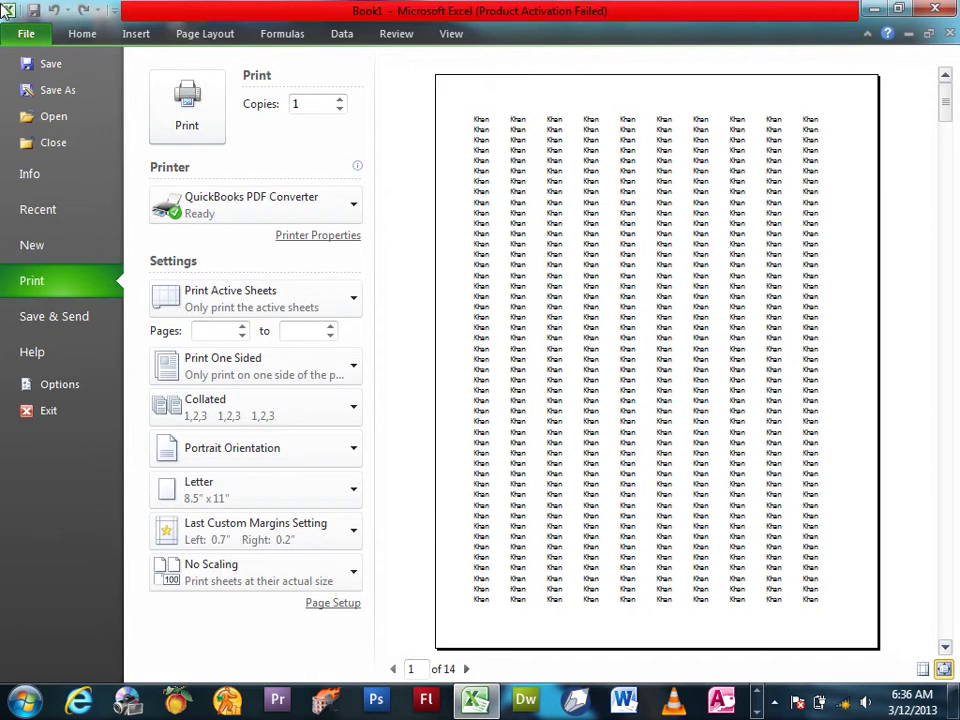
{"action": "left_click", "coordinate": [18, 33]}
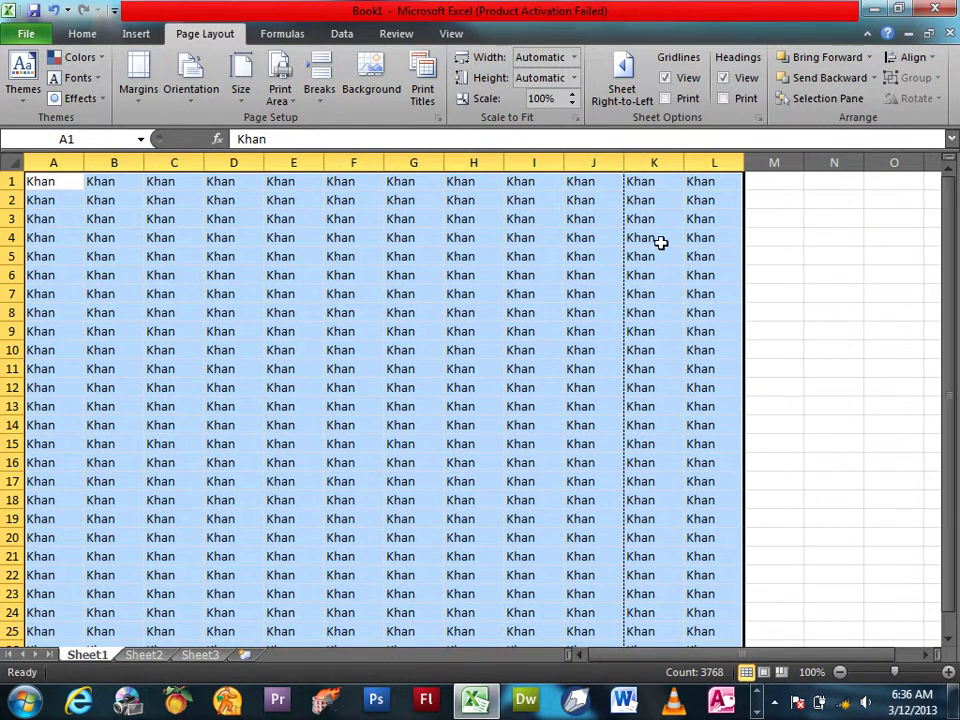
Fill A1:T306 with 'asad' using Ctrl+Enter
{"action": "left_click", "coordinate": [576, 221]}
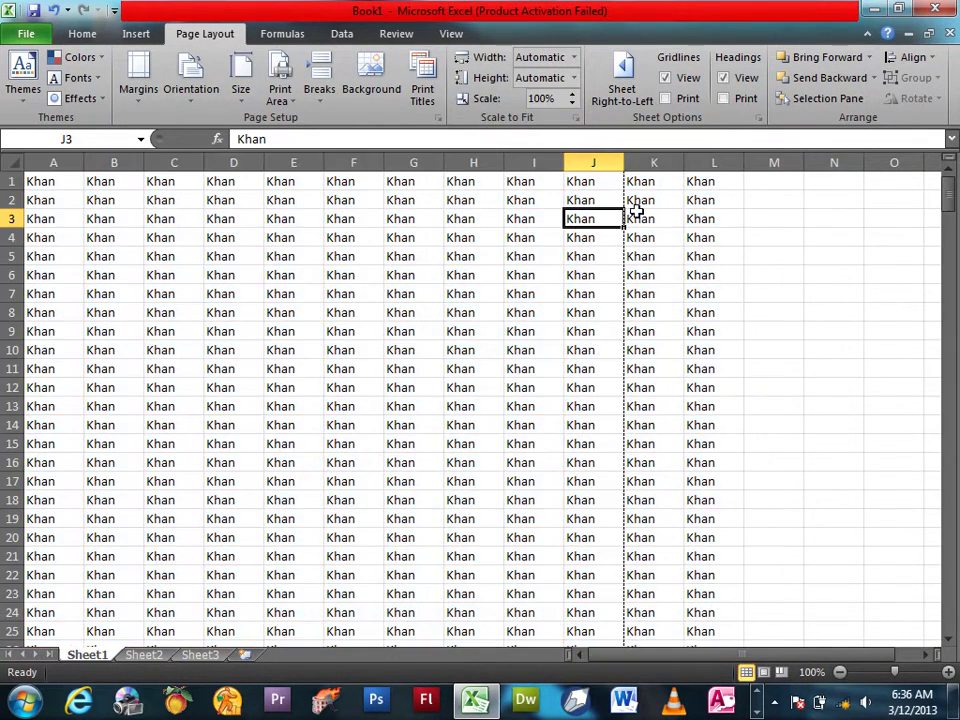
{"action": "mouse_move", "coordinate": [30, 186]}
{"action": "left_mouse_down"}
{"action": "mouse_move", "coordinate": [955, 473]}
{"action": "mouse_move", "coordinate": [515, 704]}
{"action": "left_mouse_up"}
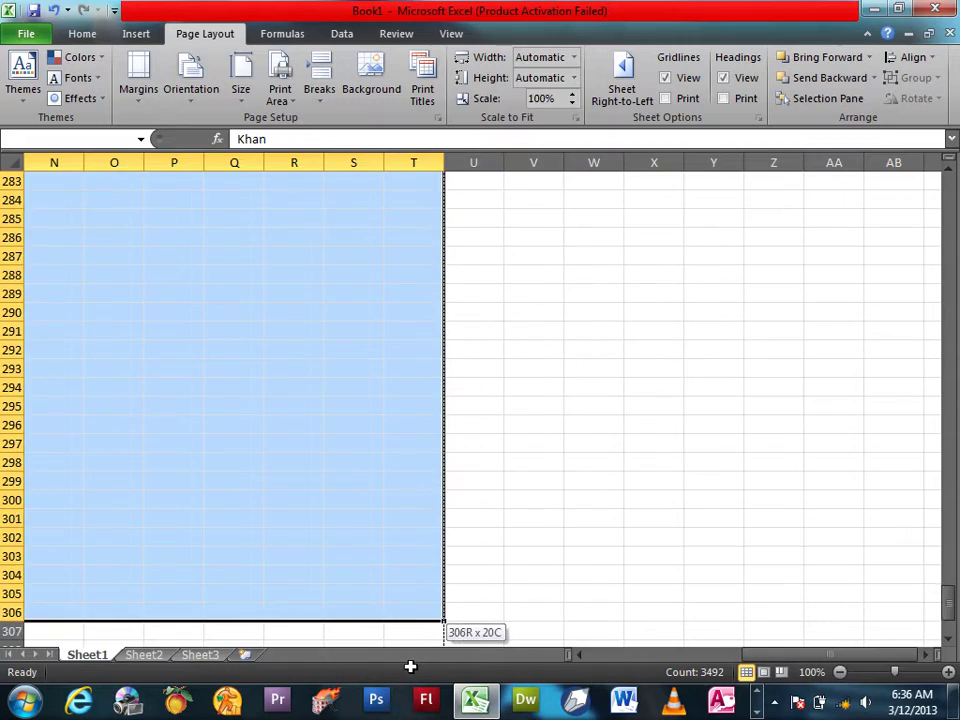
{"action": "left_click_drag", "start_coordinate": [515, 704], "coordinate": [422, 666]}
{"action": "type", "text": "asad"}
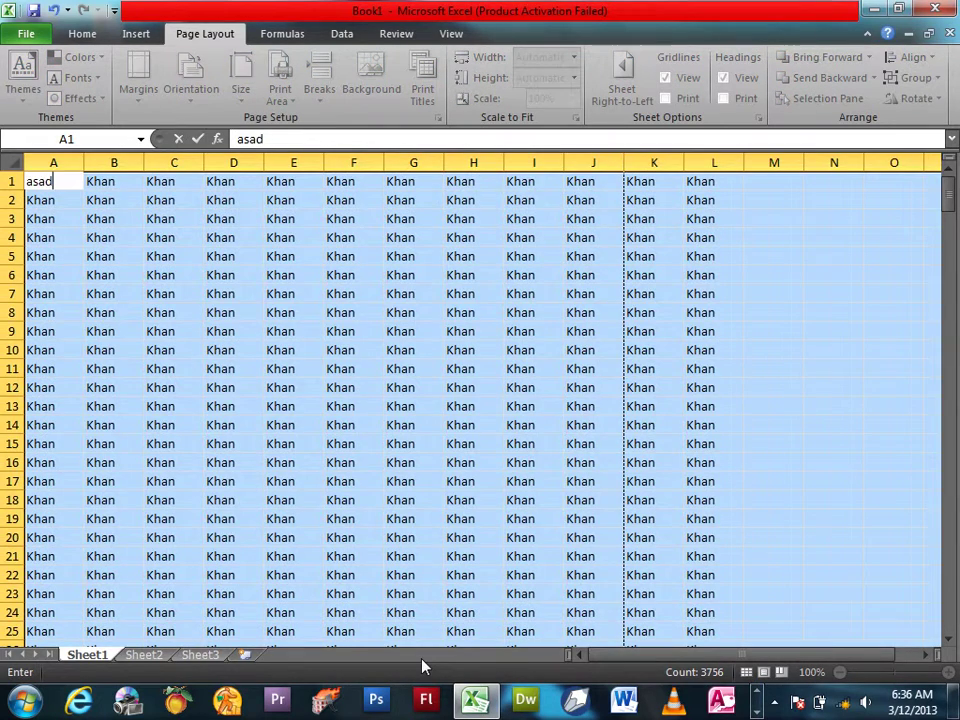
{"action": "key", "text": "ctrl+Return"}
{"action": "left_click", "coordinate": [287, 290]}
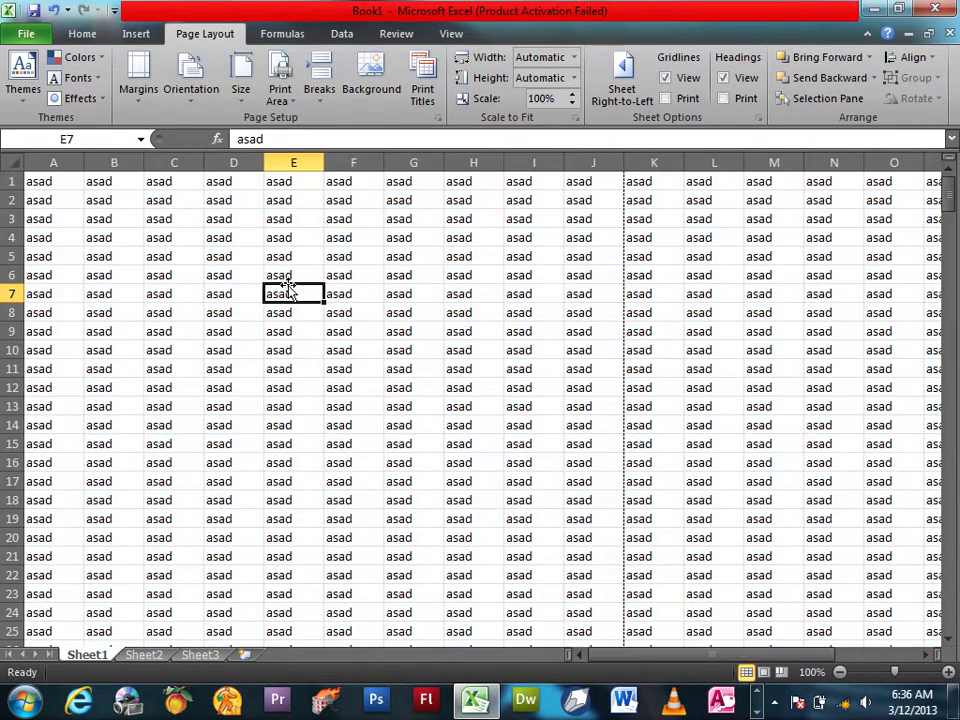
Switch the print paper size to A4 in print preview and open Page Setup
{"action": "key", "text": "ctrl+p"}
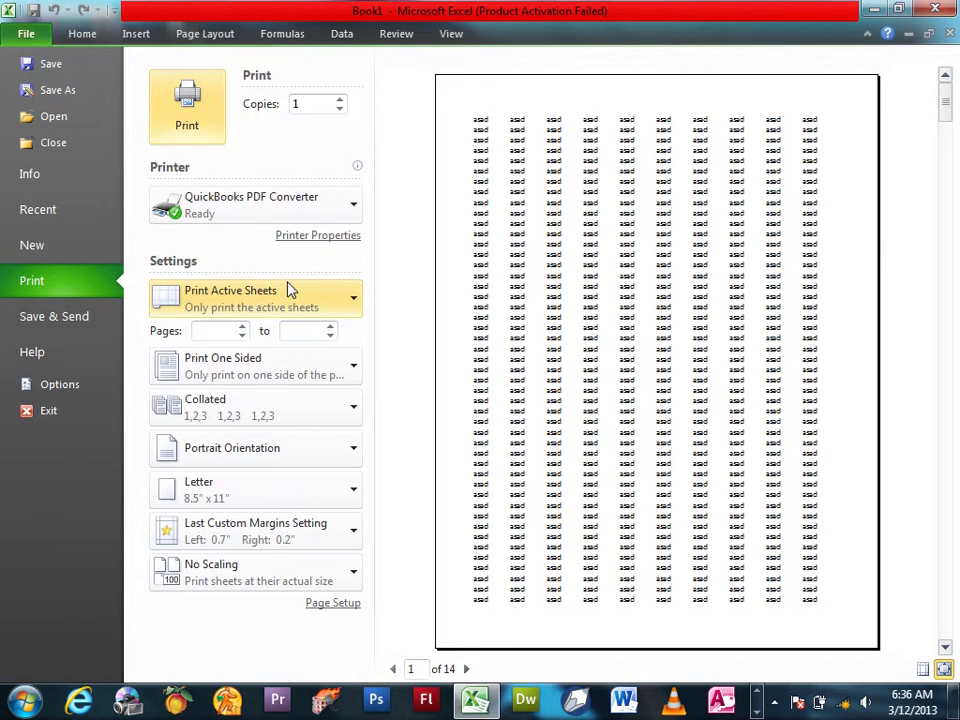
{"action": "left_click", "coordinate": [238, 487]}
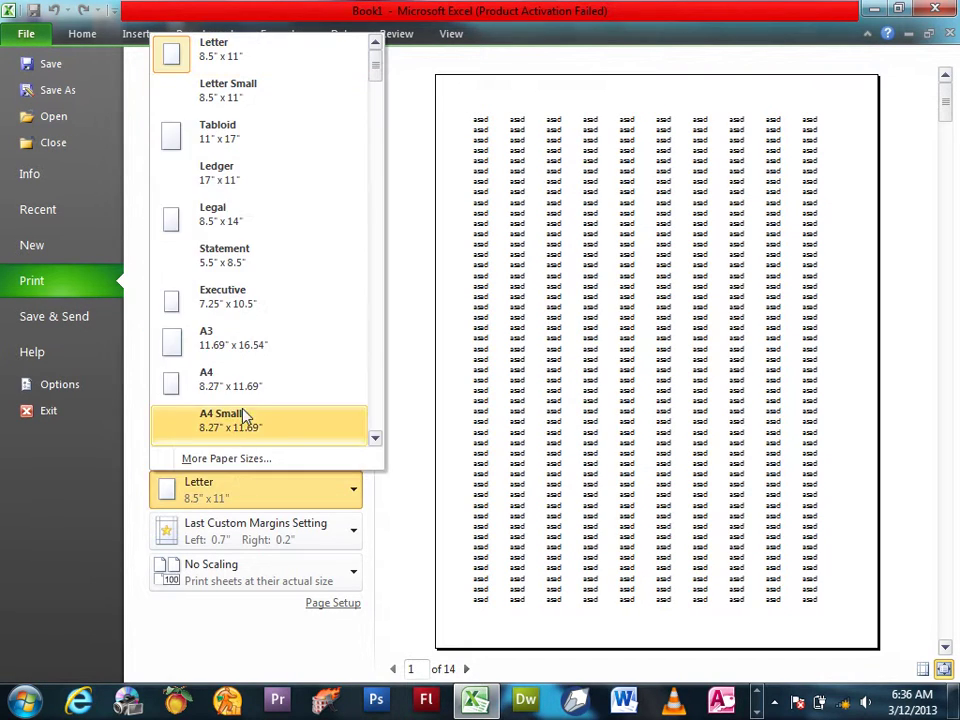
{"action": "left_click", "coordinate": [240, 392]}
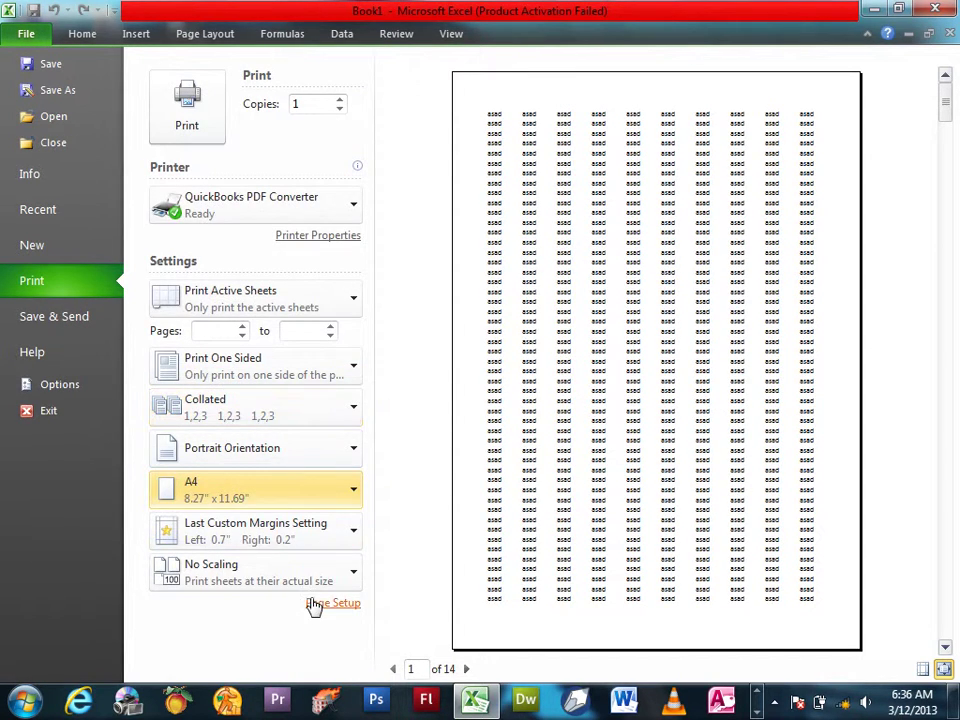
{"action": "left_click", "coordinate": [320, 603]}
Raise the top margin to 2 inches in Page Setup and apply it
{"action": "left_click_drag", "start_coordinate": [330, 140], "coordinate": [266, 130]}
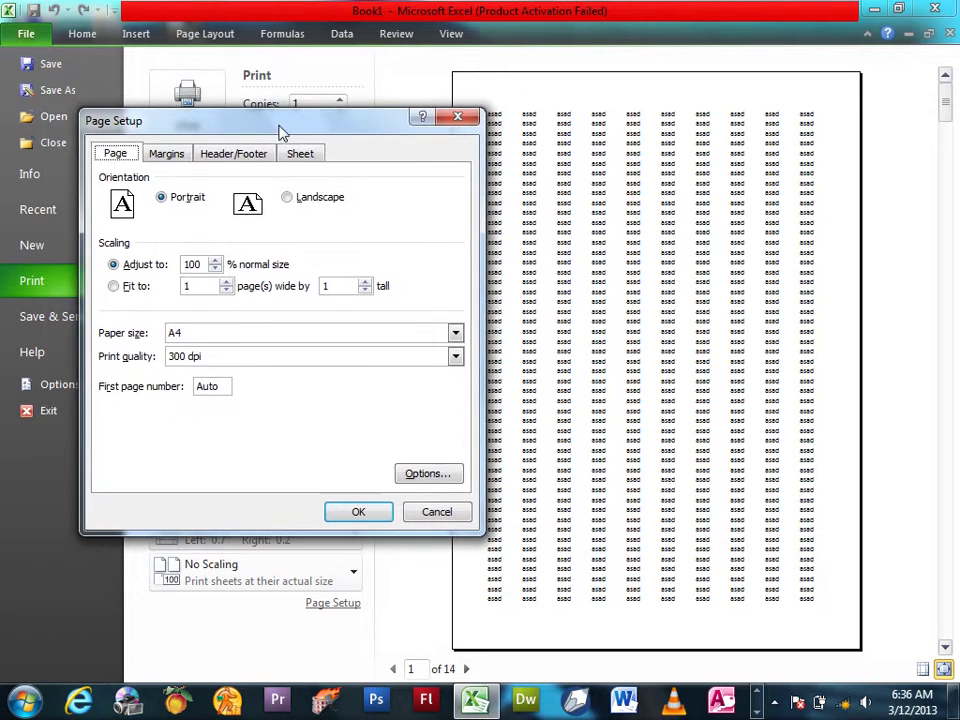
{"action": "left_click", "coordinate": [168, 151]}
{"action": "double_click", "coordinate": [368, 284]}
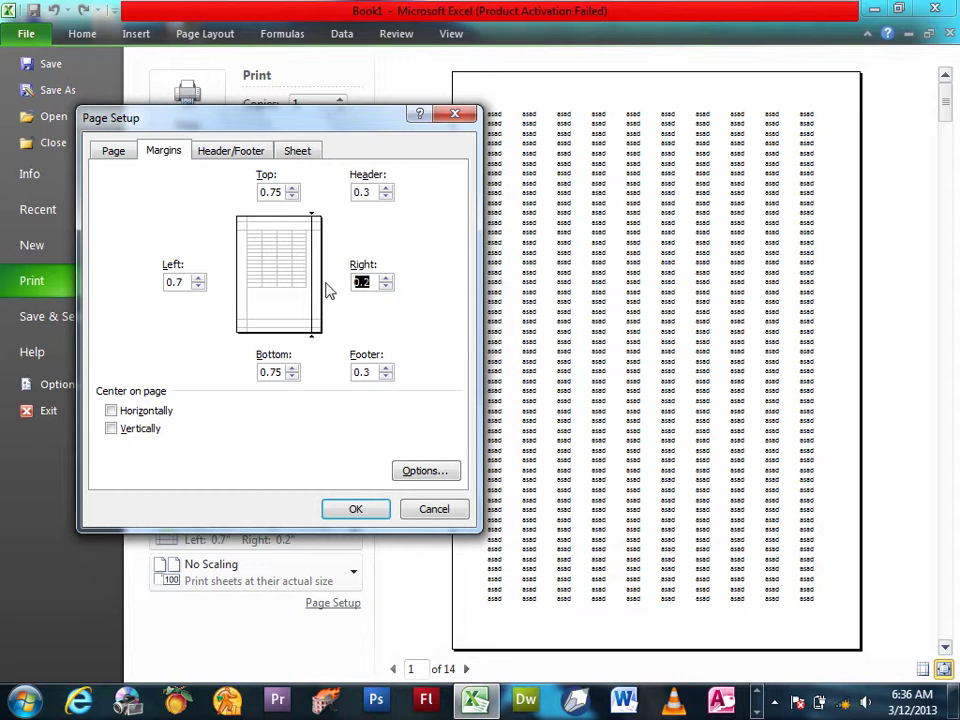
{"action": "double_click", "coordinate": [184, 283]}
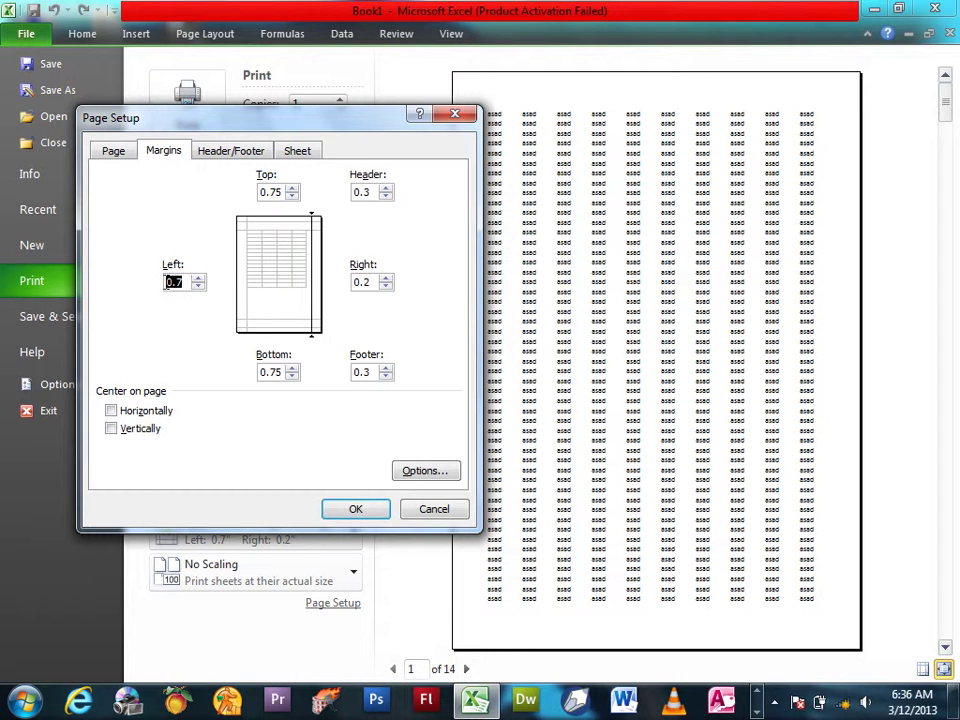
{"action": "left_click", "coordinate": [293, 188]}
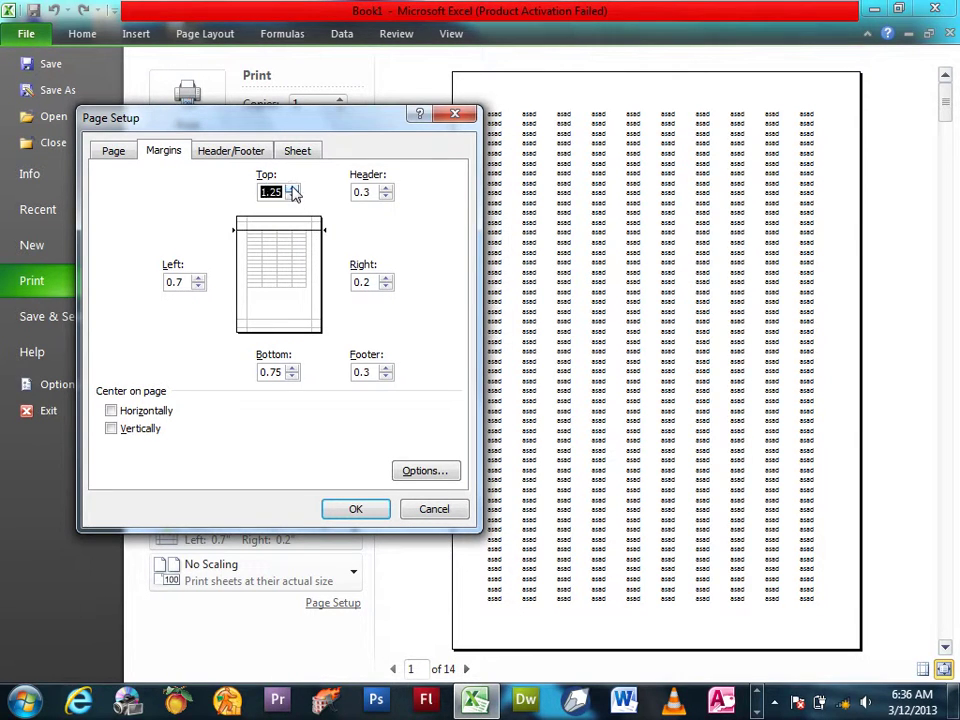
{"action": "left_click", "coordinate": [293, 188]}
{"action": "left_click", "coordinate": [370, 512]}
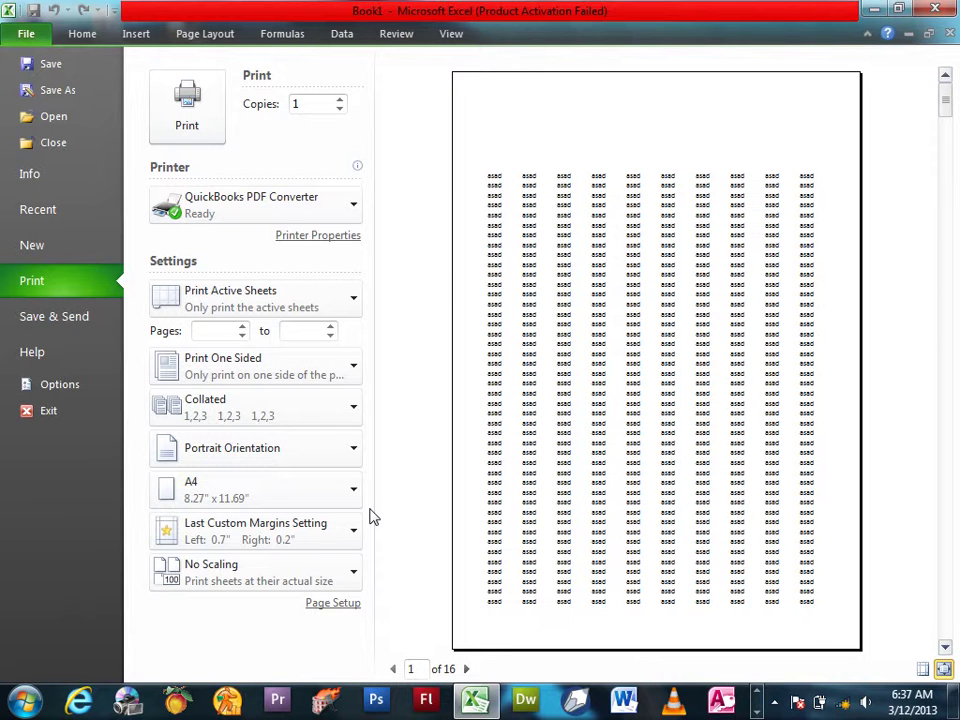
Lower the top margin to 0.5 inch, apply it, and recheck the margin values
{"action": "left_click", "coordinate": [338, 604]}
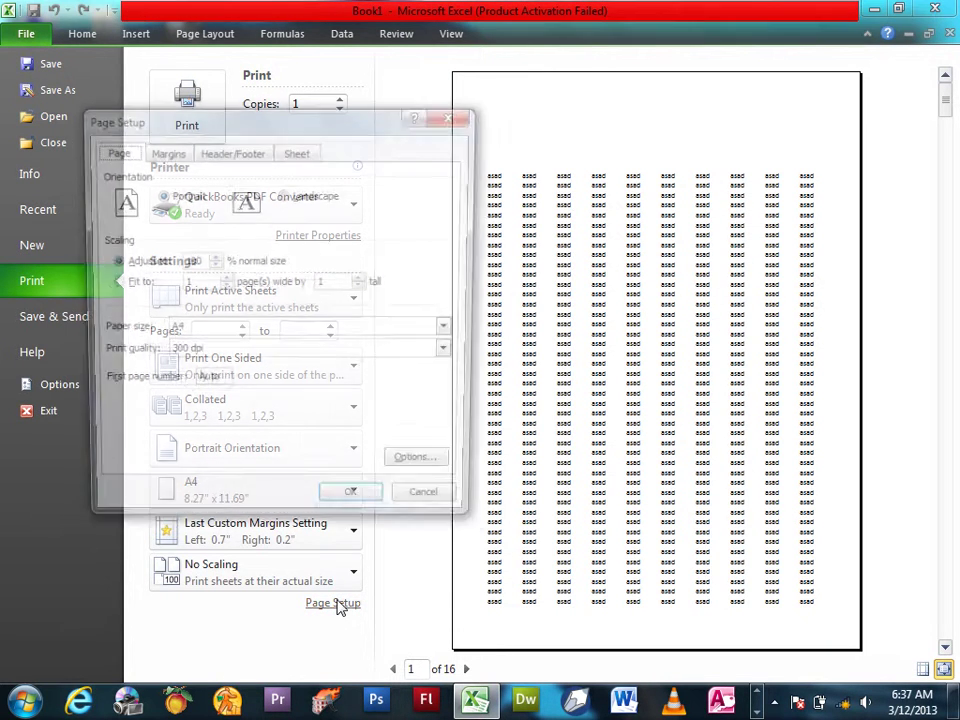
{"action": "left_click", "coordinate": [174, 150]}
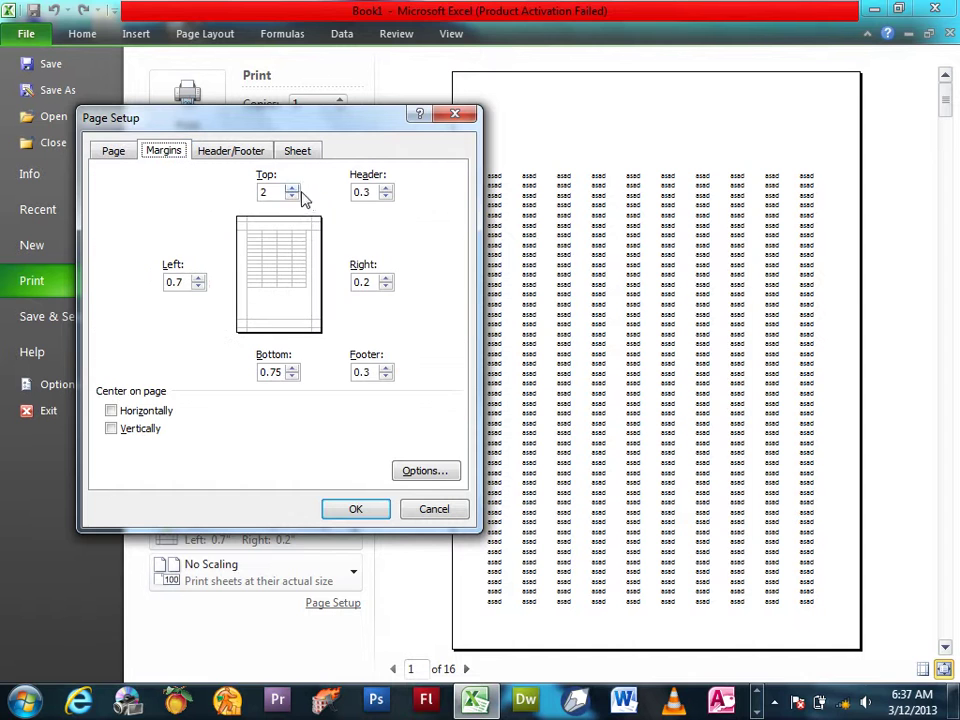
{"action": "left_click", "coordinate": [292, 196]}
{"action": "left_click", "coordinate": [292, 196]}
{"action": "left_click", "coordinate": [356, 510]}
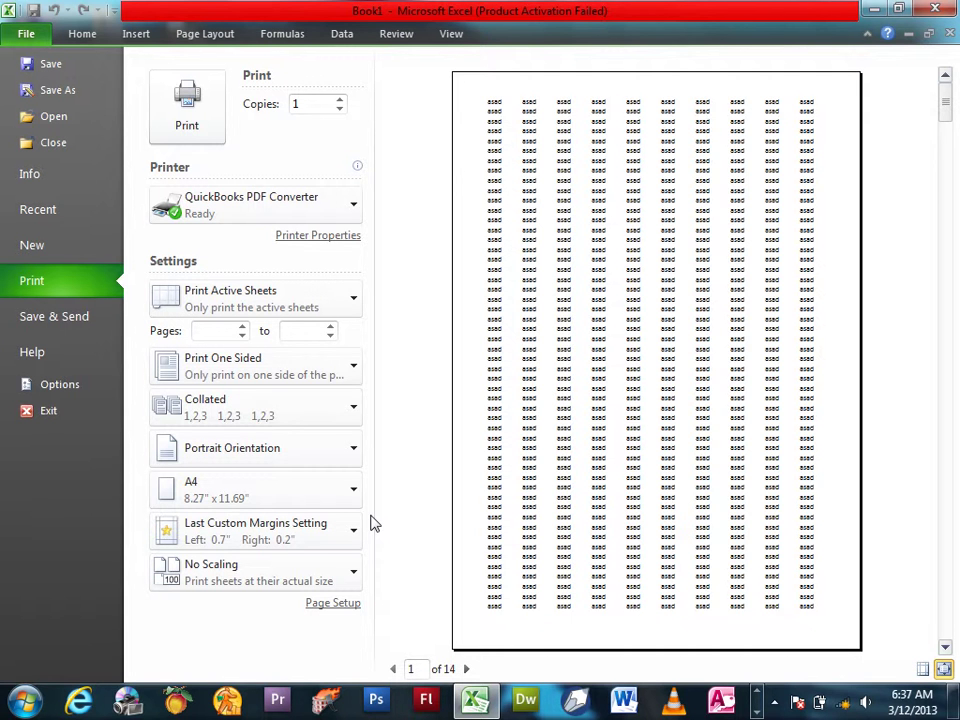
{"action": "left_click", "coordinate": [330, 602]}
{"action": "left_click", "coordinate": [165, 151]}
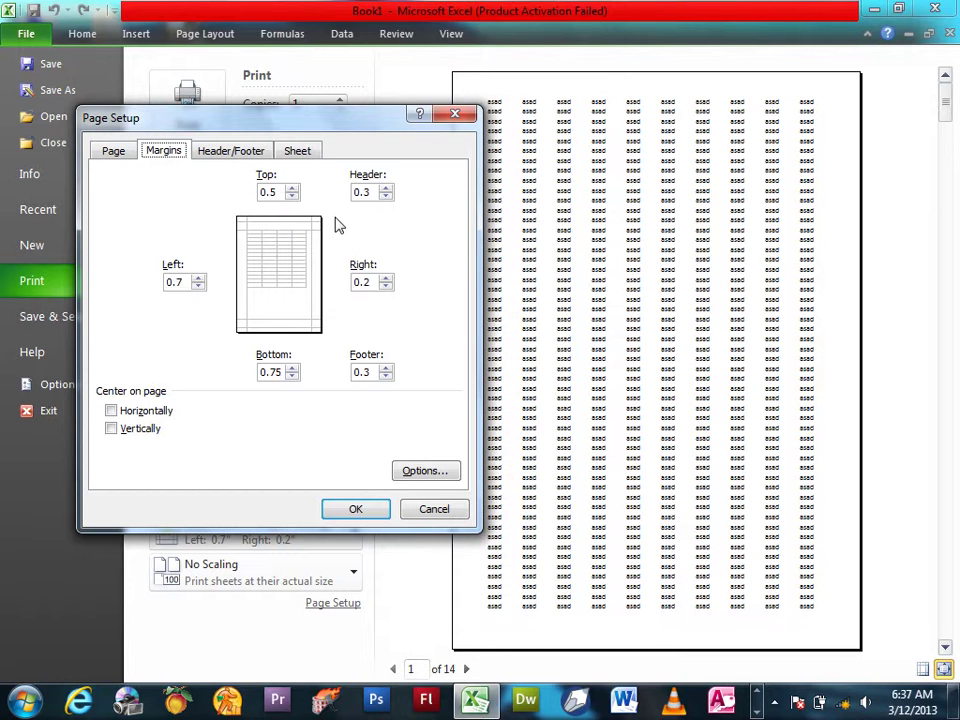
Add the centred custom header 'In the Name of allah'
{"action": "left_click", "coordinate": [238, 162]}
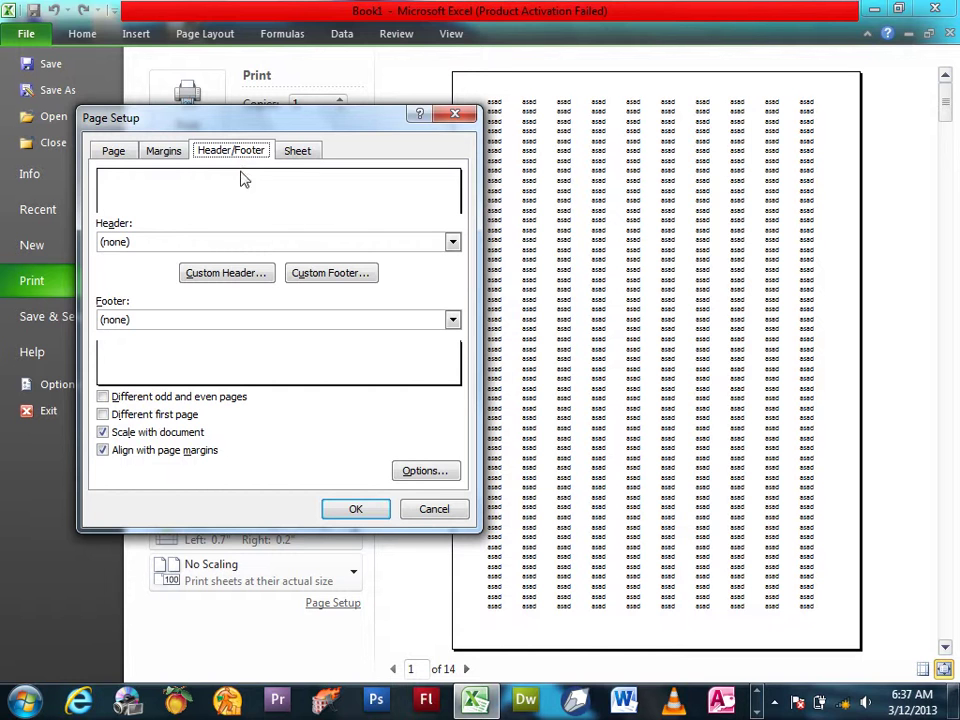
{"action": "left_click", "coordinate": [247, 274]}
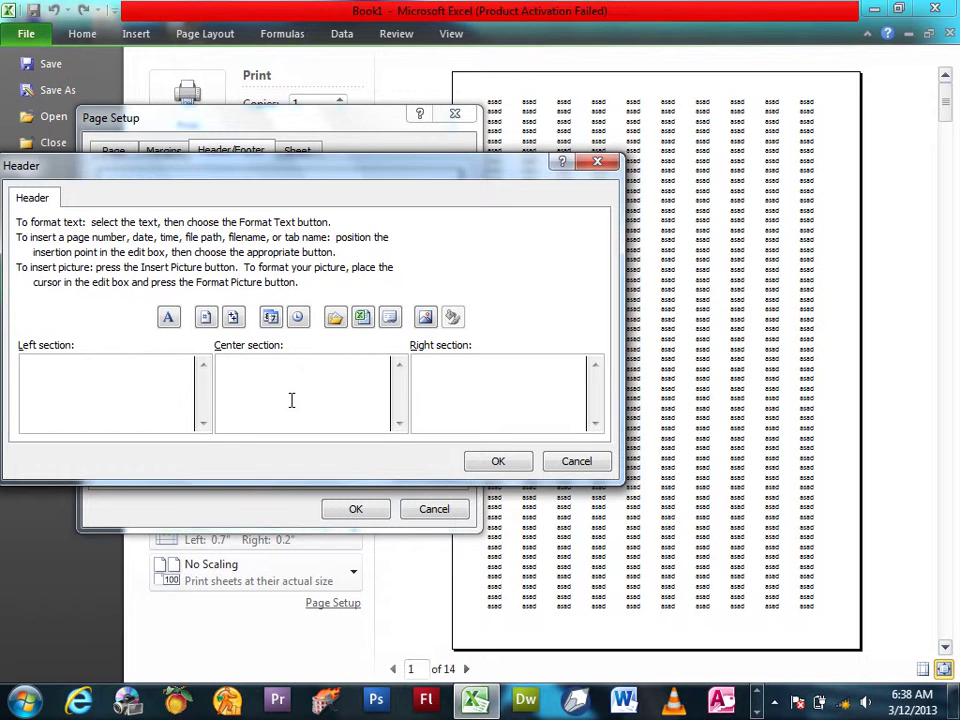
{"action": "type", "text": "In the Name of allah"}
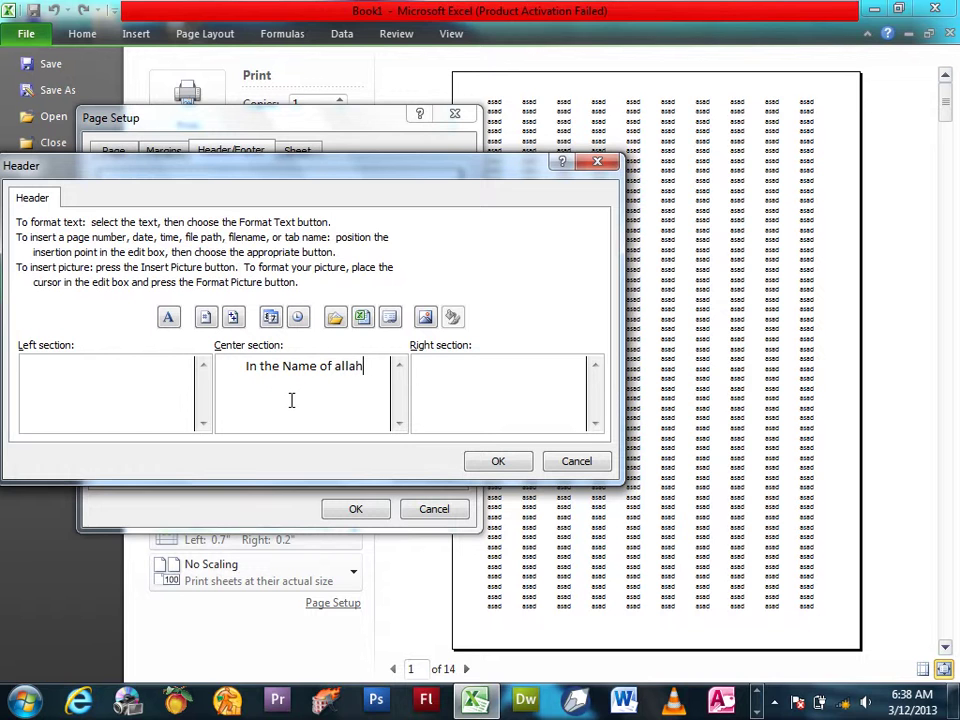
{"action": "left_click", "coordinate": [520, 462]}
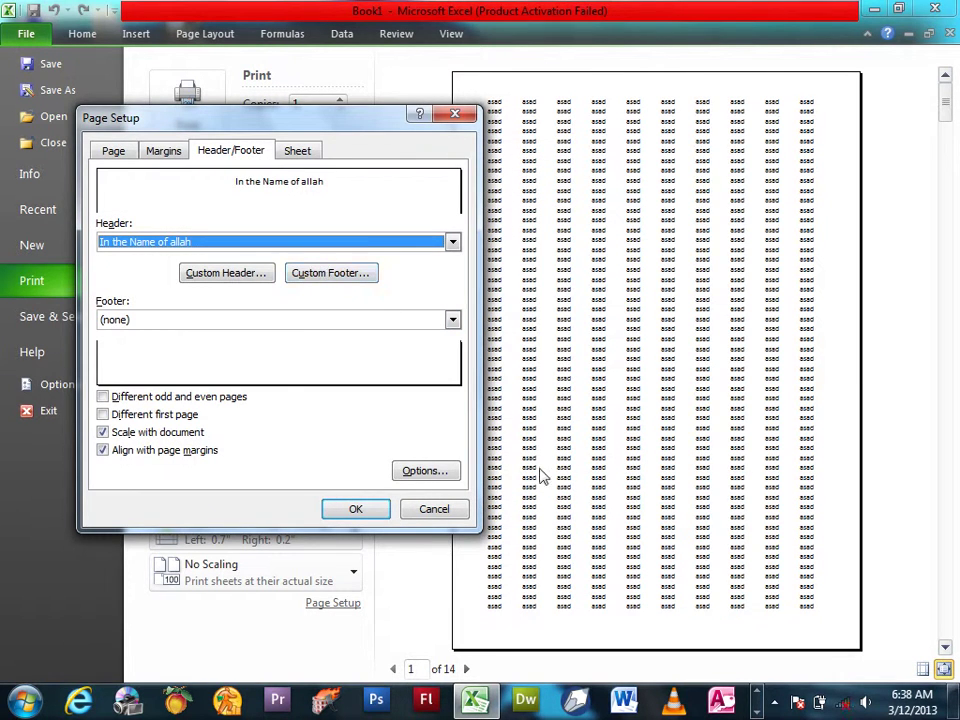
Add the centred footer 'Microsoft Excel Step by Step notes' and apply Page Setup
{"action": "left_click", "coordinate": [333, 273]}
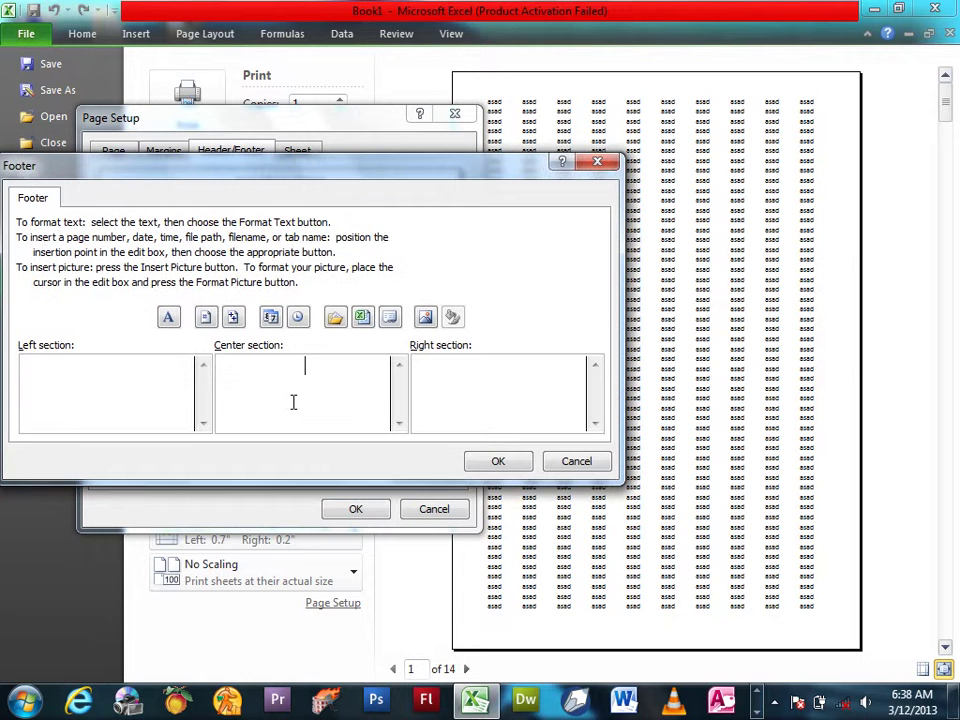
{"action": "type", "text": "Microsoft Excel Step by Step no"}
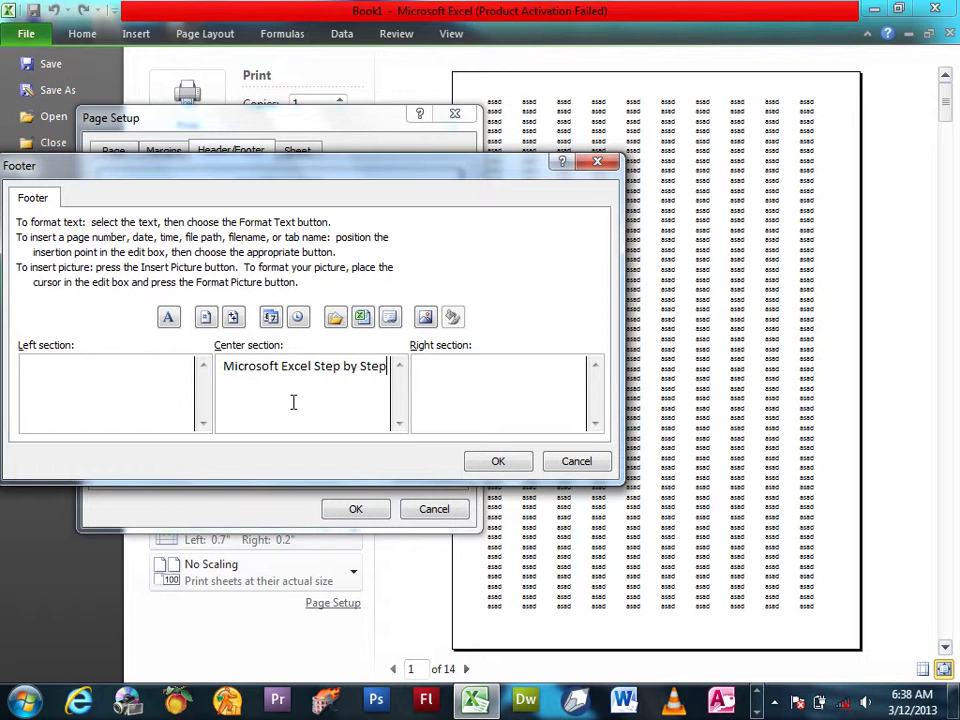
{"action": "type", "text": "tes"}
{"action": "left_click", "coordinate": [500, 462]}
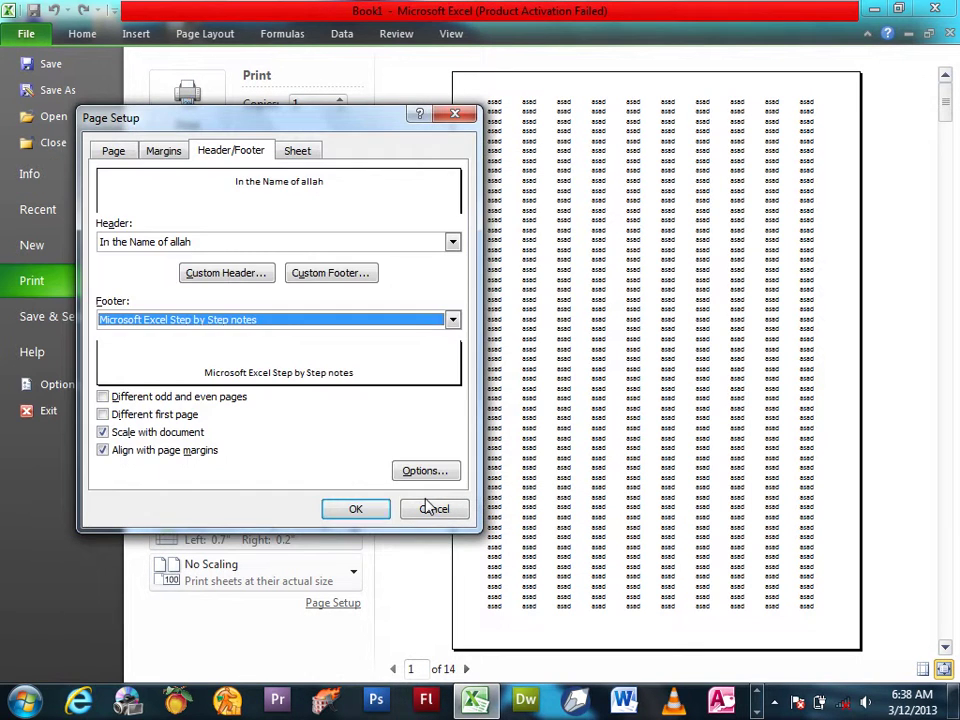
{"action": "left_click", "coordinate": [373, 512]}
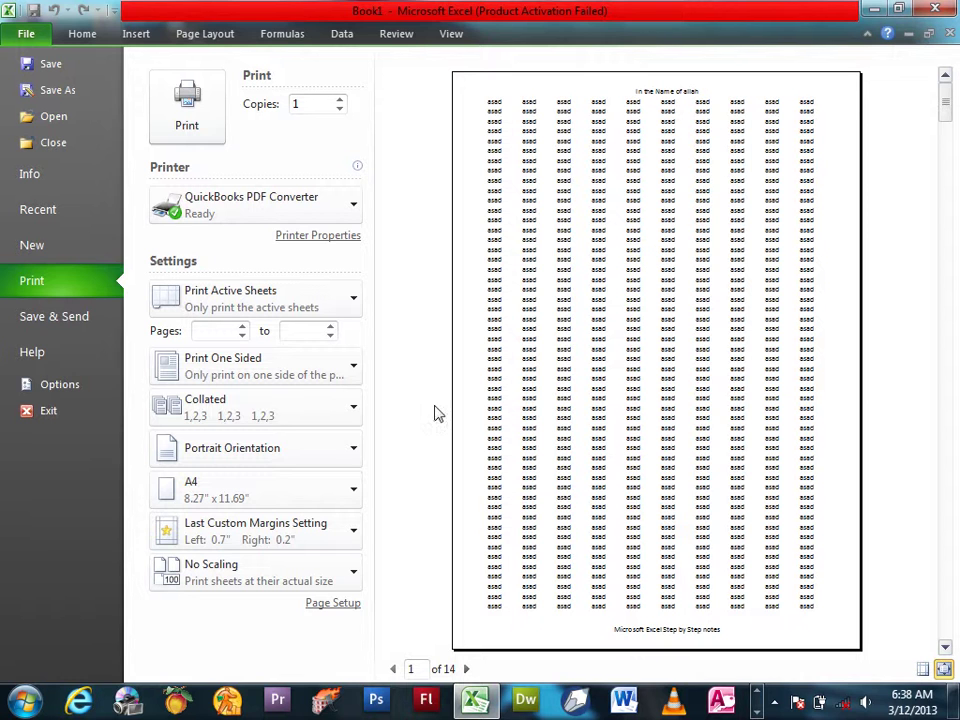
Lower the Page Setup header margin to 0.05 inch and confirm it on the Margins tab
{"action": "left_click", "coordinate": [345, 606]}
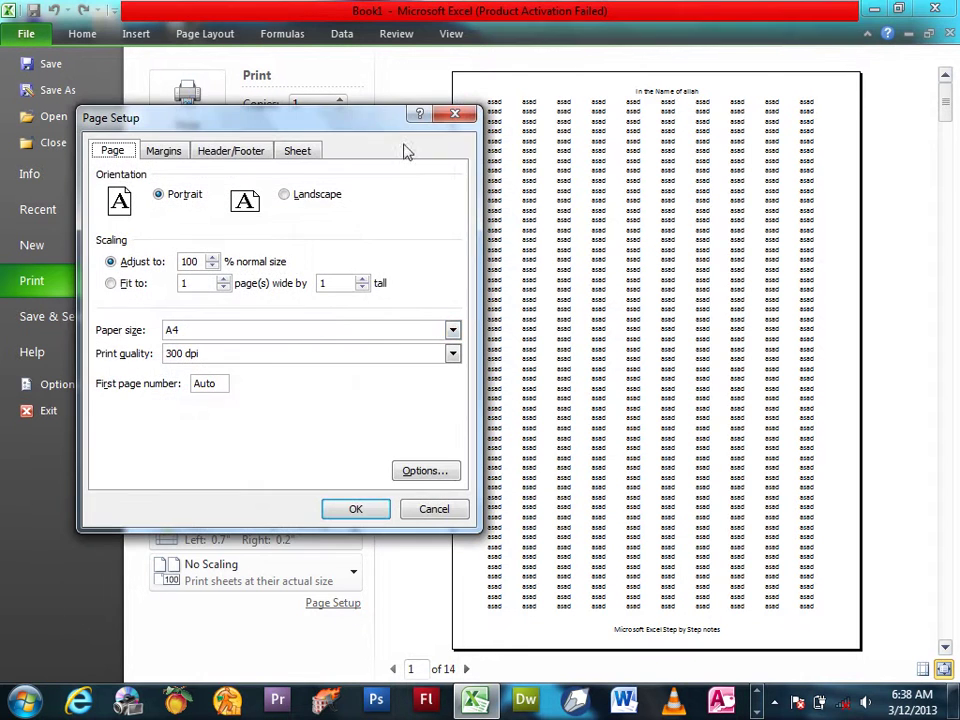
{"action": "left_click", "coordinate": [165, 152]}
{"action": "left_click", "coordinate": [387, 196]}
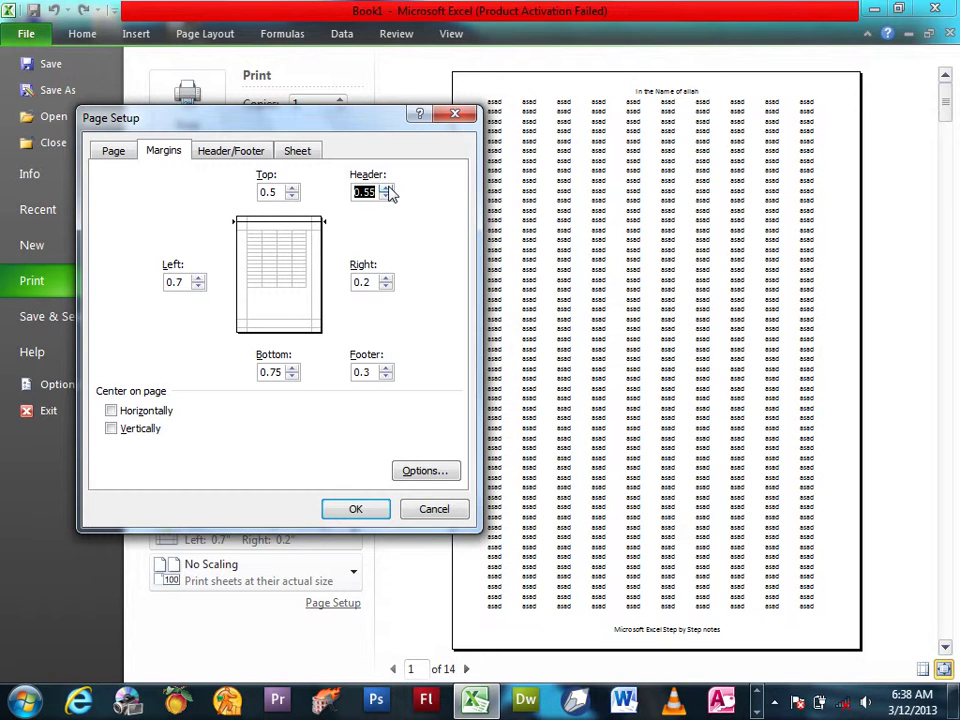
{"action": "left_click", "coordinate": [354, 512]}
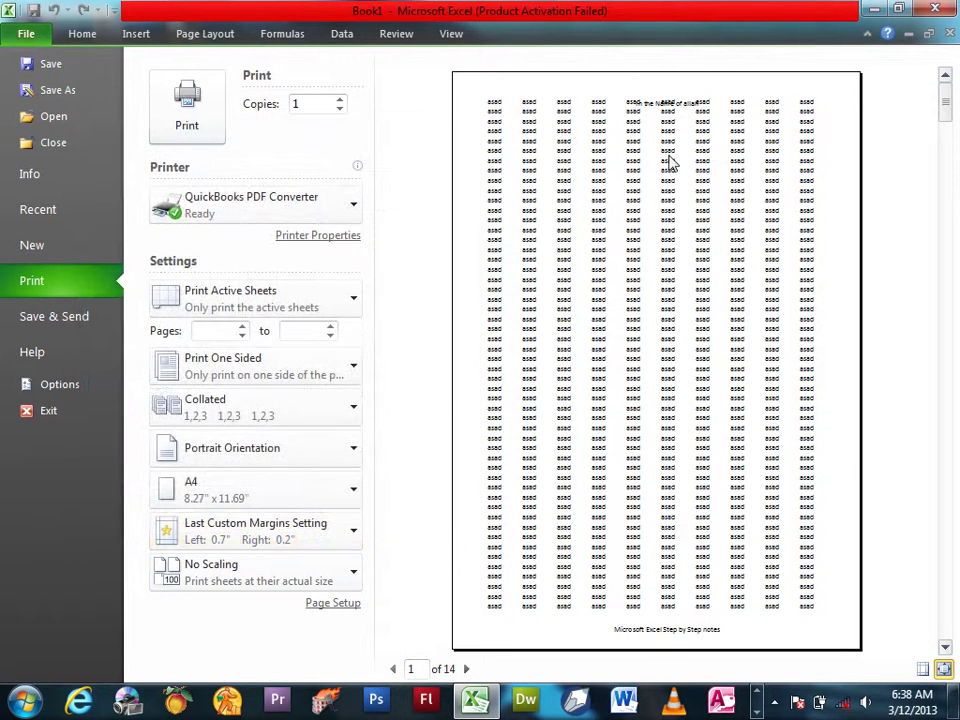
{"action": "left_click", "coordinate": [356, 605]}
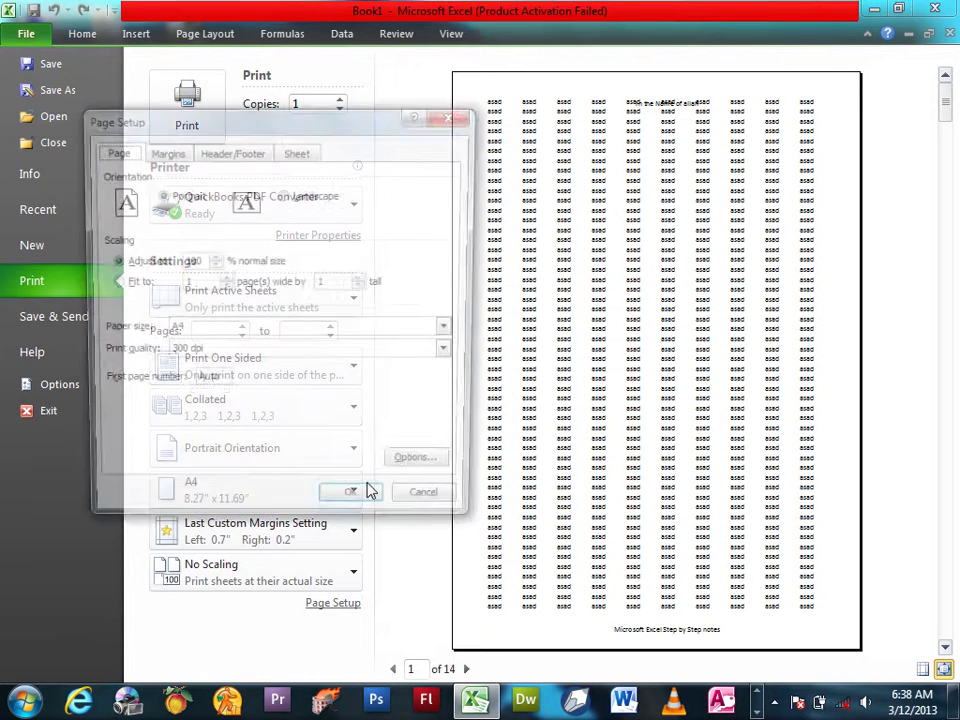
{"action": "left_click", "coordinate": [164, 151]}
{"action": "left_click", "coordinate": [386, 197]}
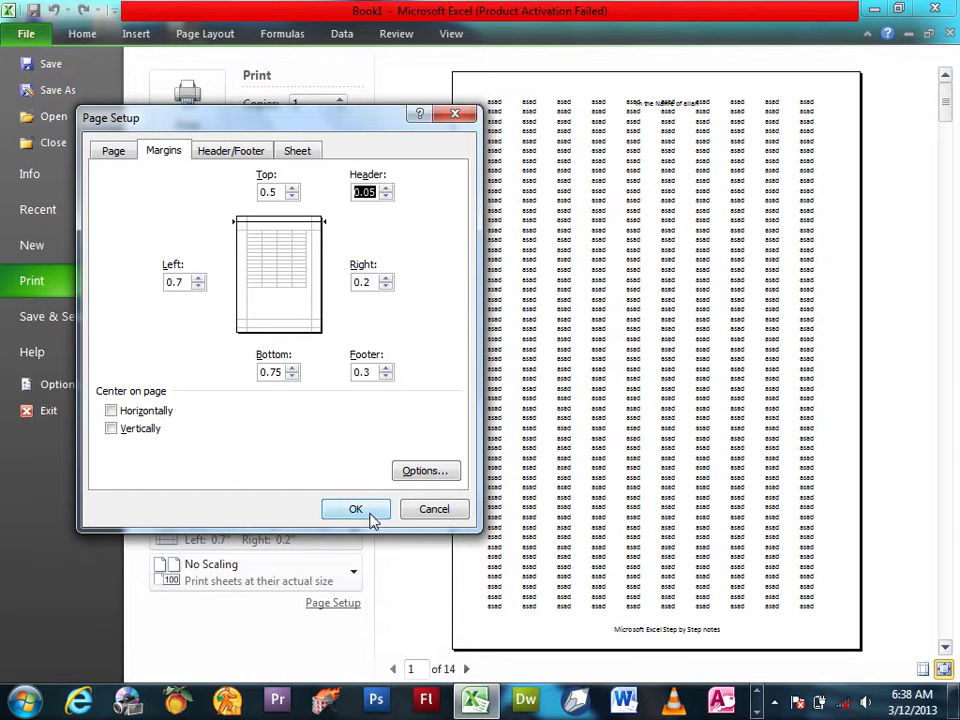
{"action": "left_click", "coordinate": [370, 515]}
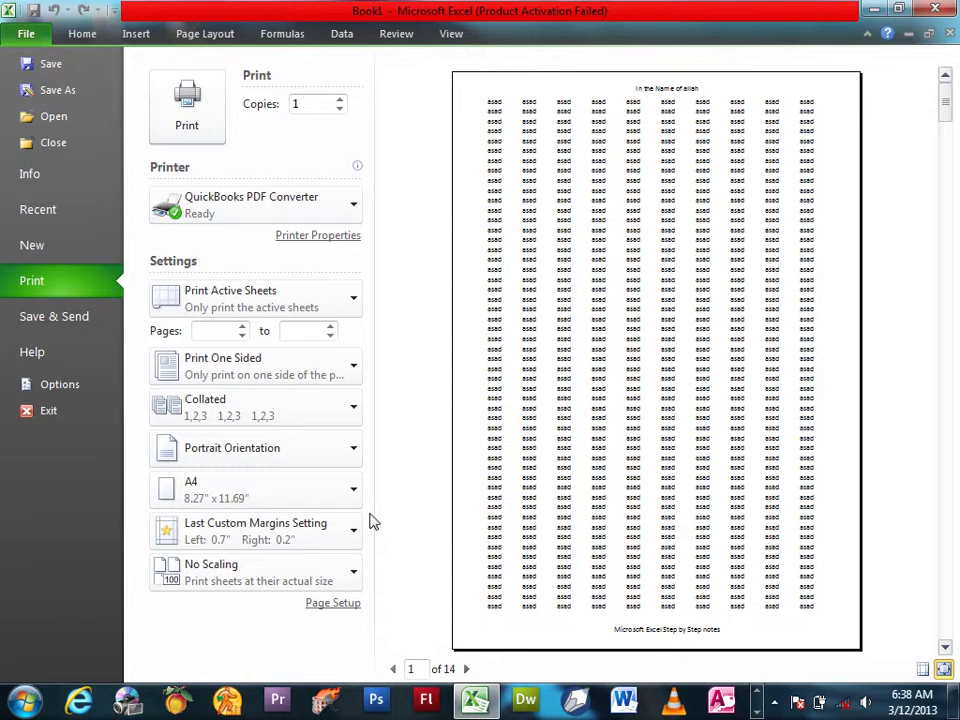
{"action": "left_click", "coordinate": [336, 609]}
{"action": "left_click", "coordinate": [172, 156]}
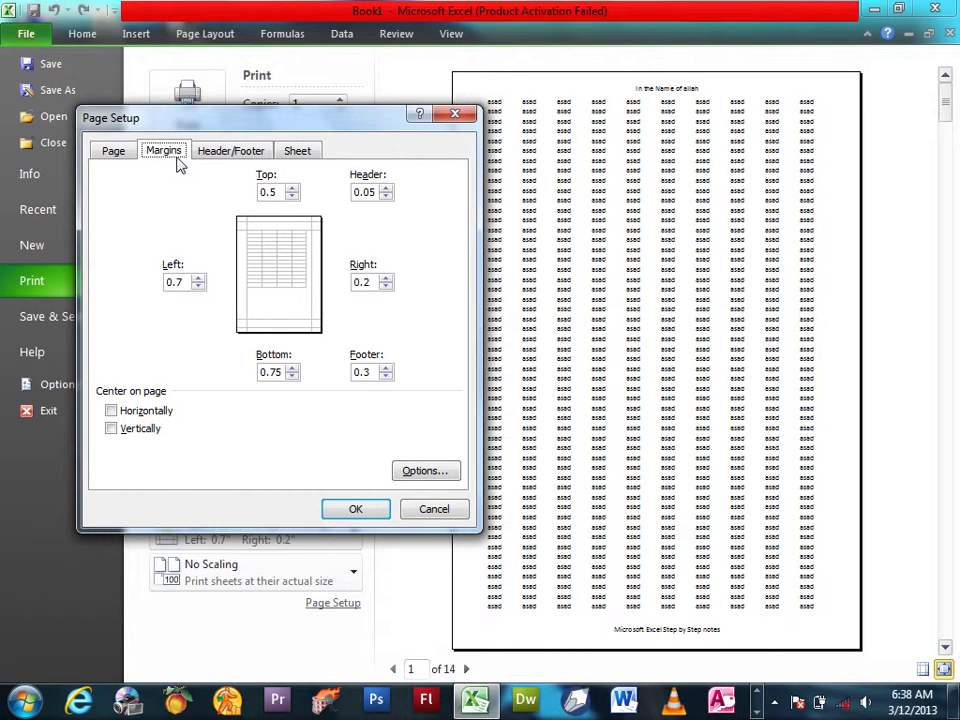
{"action": "left_click", "coordinate": [455, 518]}
Exit print preview, delete all asad entries from the sheet, and return to cell A1
{"action": "left_click", "coordinate": [30, 30]}
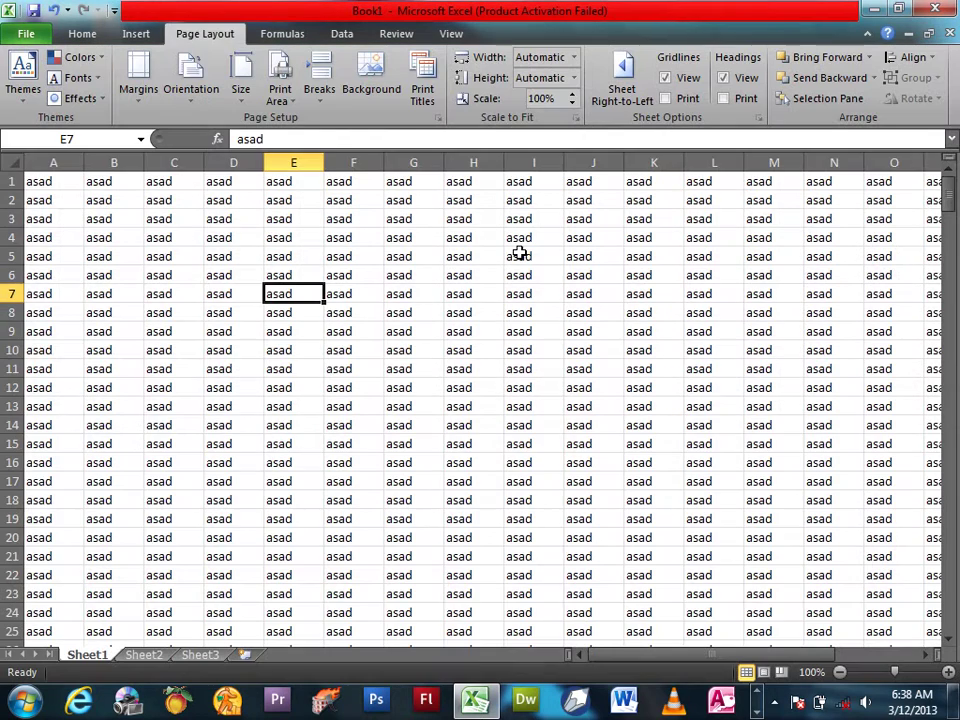
{"action": "key", "text": "ctrl+a"}
{"action": "key", "text": "Delete"}
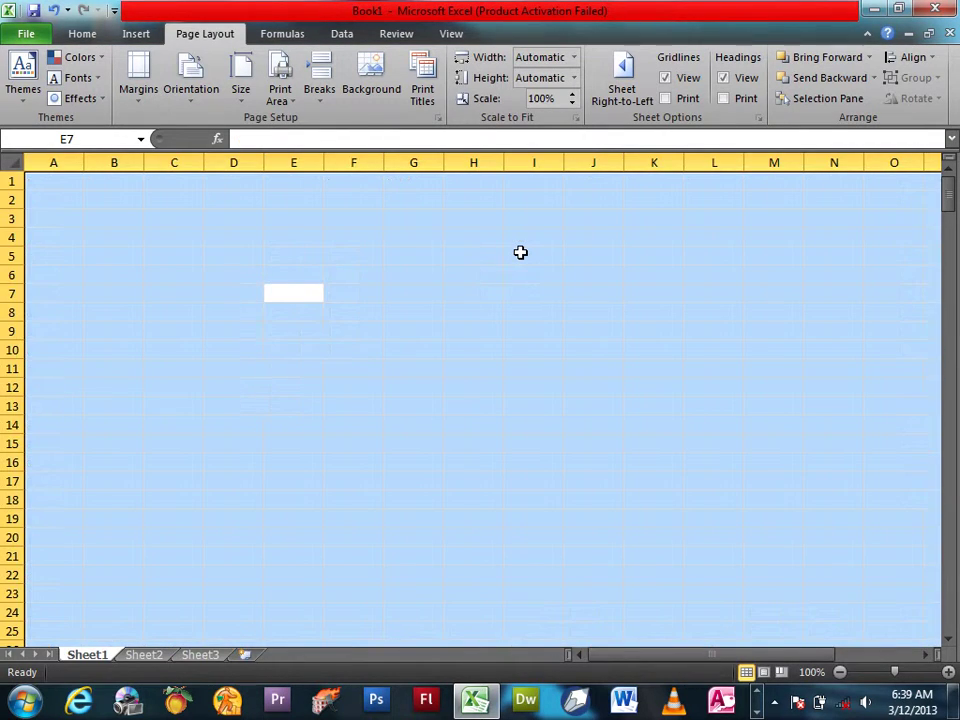
{"action": "key", "text": "Left"}
{"action": "key", "text": "Left"}
{"action": "key", "text": "Left"}
{"action": "key", "text": "Left"}
{"action": "key", "text": "Up"}
{"action": "key", "text": "Up"}
{"action": "key", "text": "Up"}
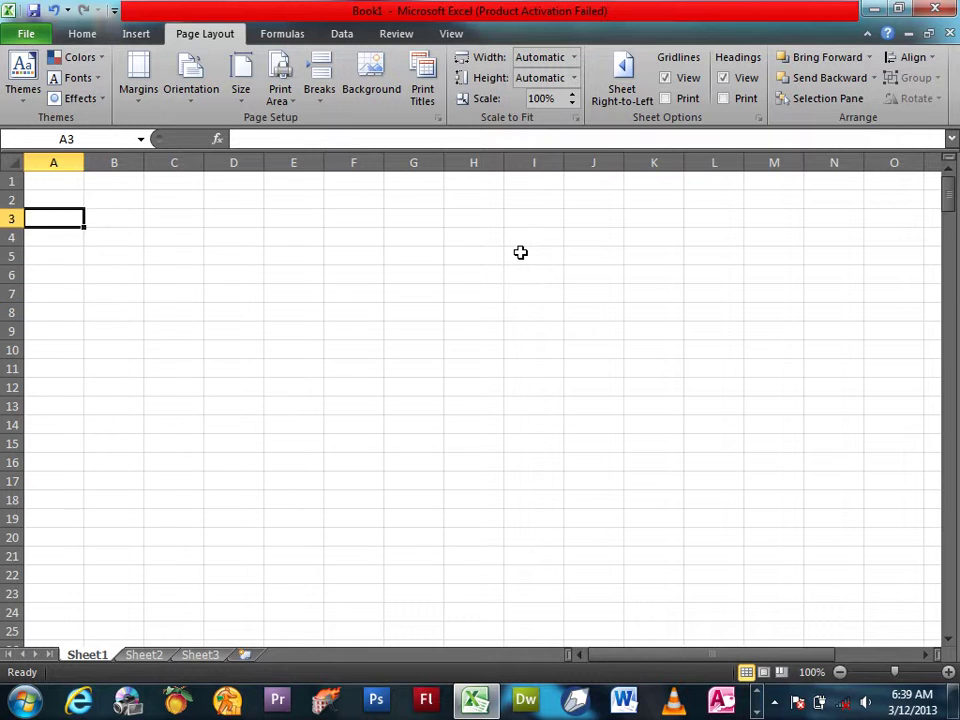
{"action": "key", "text": "Up"}
{"action": "key", "text": "Up"}
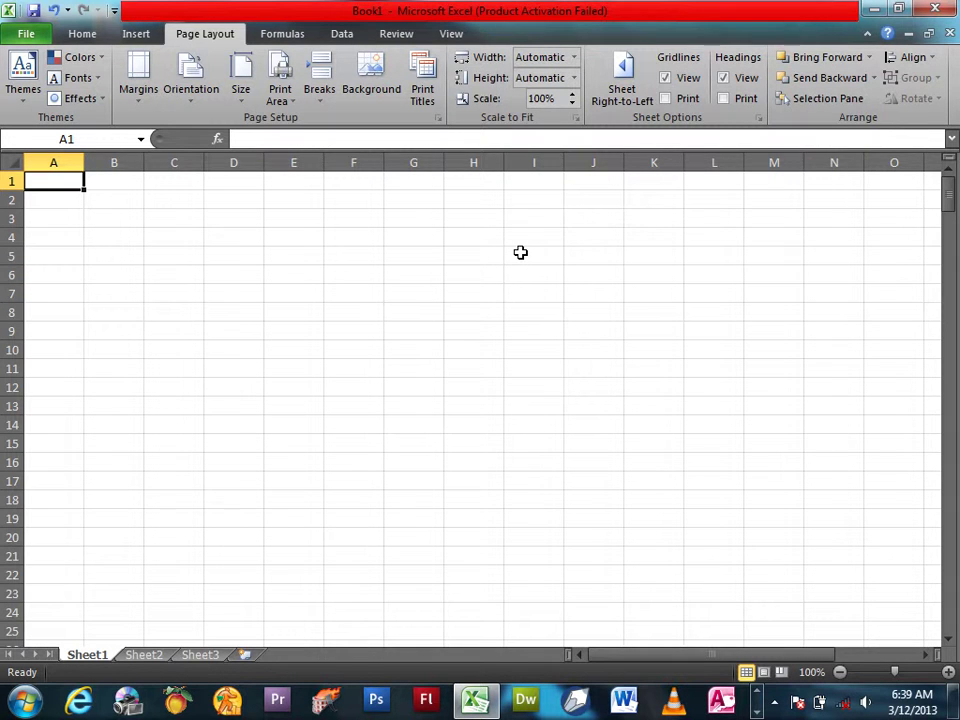
Type the row 1 headings Emp.Name, Post, Salary, Overtime, Advance and NetSalary
{"action": "type", "text": "Emp."}
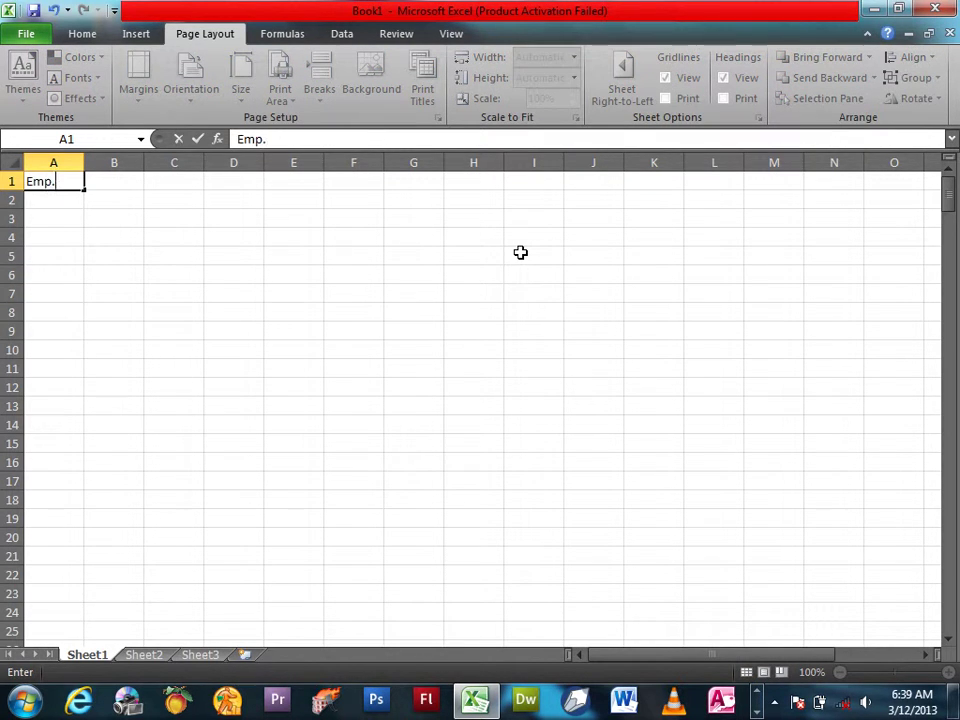
{"action": "type", "text": "ame"}
{"action": "key", "text": "Tab"}
{"action": "type", "text": "Post"}
{"action": "key", "text": "Tab"}
{"action": "type", "text": "Sala"}
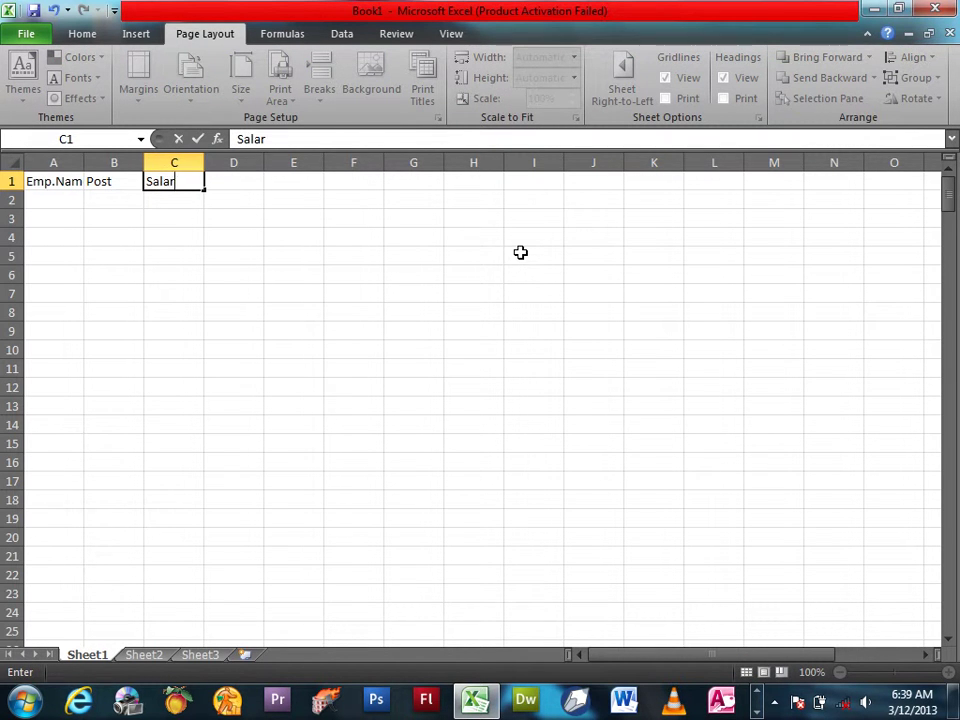
{"action": "key", "text": "Tab"}
{"action": "type", "text": "Overtime"}
{"action": "key", "text": "Tab"}
{"action": "type", "text": "Advance"}
{"action": "key", "text": "Tab"}
{"action": "type", "text": "NetSalary"}
{"action": "key", "text": "Down"}
Enter the employee names down column A
{"action": "key", "text": "Left"}
{"action": "key", "text": "Left"}
{"action": "key", "text": "Left"}
{"action": "key", "text": "Left"}
{"action": "key", "text": "Left"}
{"action": "type", "text": "Wali"}
{"action": "key", "text": "Return"}
{"action": "type", "text": "ali"}
{"action": "key", "text": "Return"}
{"action": "type", "text": "khan jan salam"}
{"action": "key", "text": "Up"}
{"action": "key", "text": "Up"}
Enter the posts Doctor, Worker, Former, Teacher and Instructor in column B
{"action": "key", "text": "Right"}
{"action": "key", "text": "Up"}
{"action": "key", "text": "Up"}
{"action": "type", "text": "Do"}
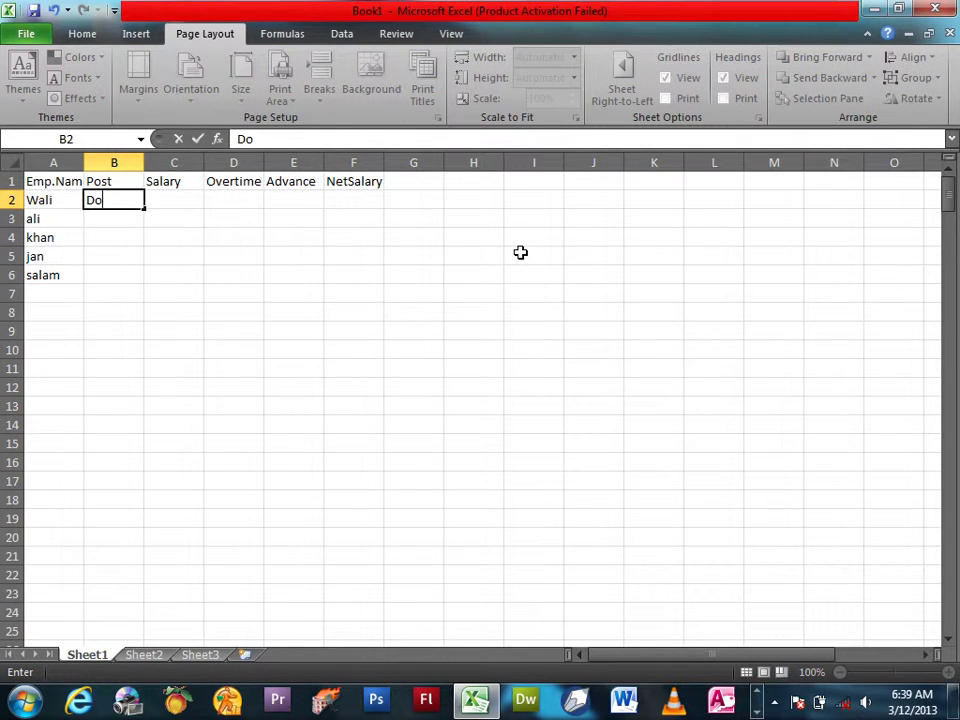
{"action": "type", "text": "ctor"}
{"action": "key", "text": "Return"}
{"action": "type", "text": "worke"}
{"action": "key", "text": "Return"}
{"action": "type", "text": "foormer"}
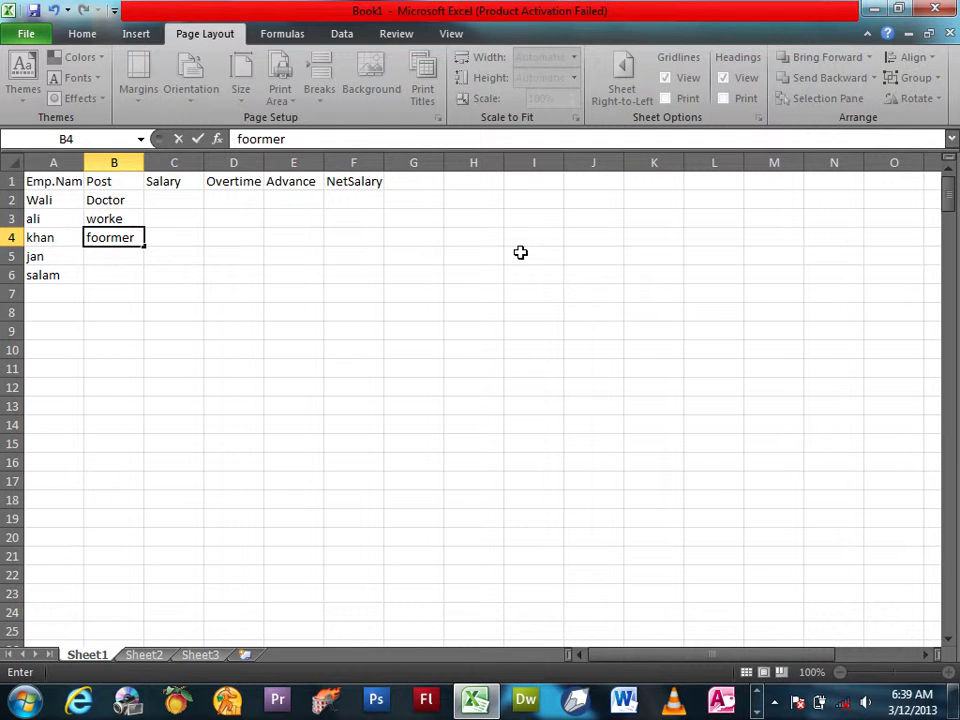
{"action": "key", "text": "Escape"}
{"action": "type", "text": "Former"}
{"action": "key", "text": "Return"}
{"action": "type", "text": "teczher"}
{"action": "key", "text": "BackSpace"}
{"action": "key", "text": "BackSpace"}
{"action": "key", "text": "BackSpace"}
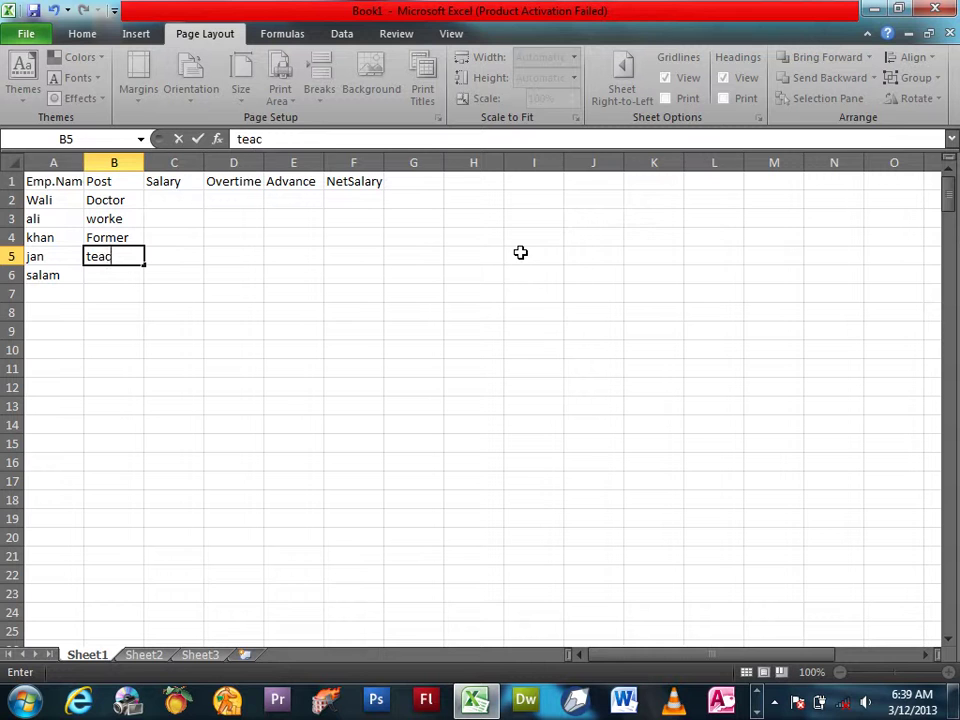
{"action": "type", "text": "er"}
{"action": "key", "text": "Return"}
{"action": "type", "text": "Instructor"}
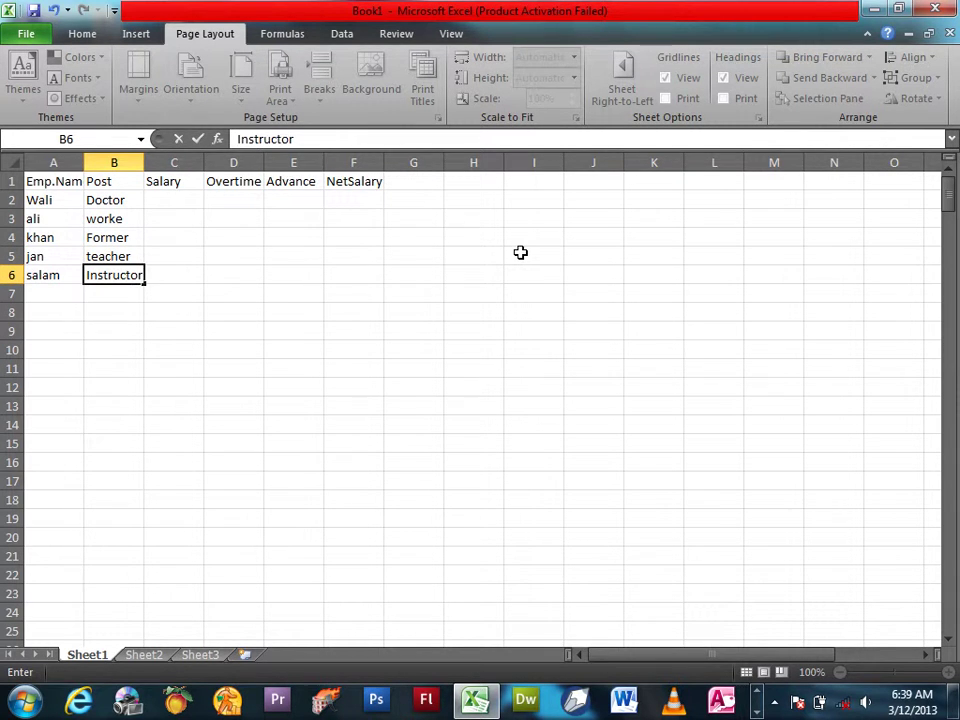
{"action": "key", "text": "Up"}
{"action": "key", "text": "Up"}
{"action": "key", "text": "Up"}
{"action": "type", "text": "Worker"}
{"action": "key", "text": "Return"}
{"action": "key", "text": "Right"}
{"action": "key", "text": "Up"}
{"action": "key", "text": "Up"}
Enter salaries 1000, 1000, 2000, 2000 and 3000 in C2:C6
{"action": "type", "text": "1"}
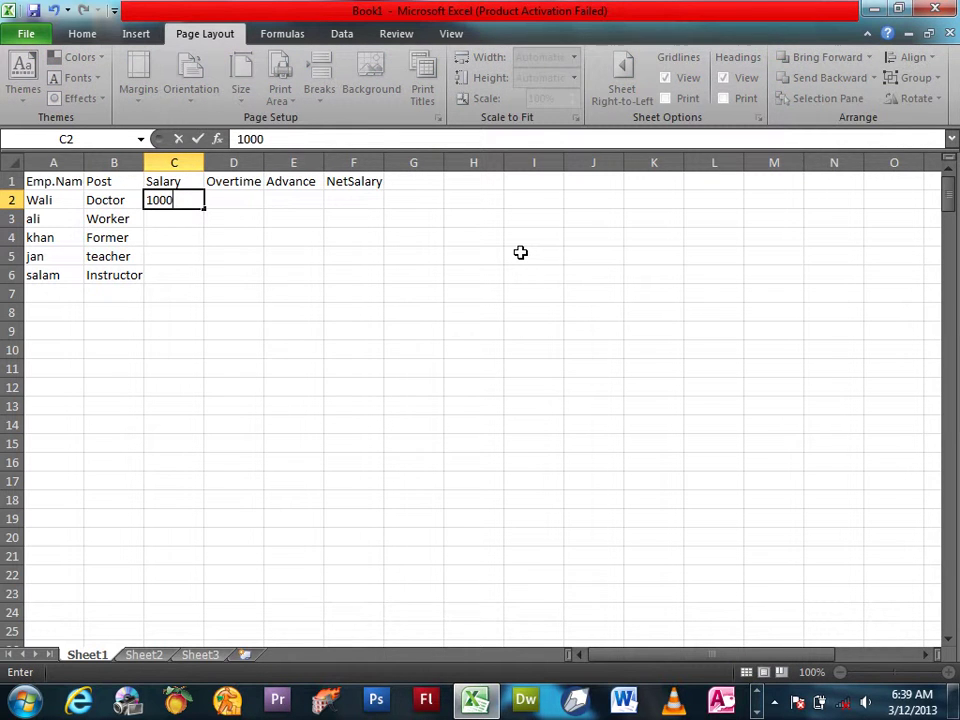
{"action": "key", "text": "Return"}
{"action": "type", "text": "1000"}
{"action": "key", "text": "Return"}
{"action": "type", "text": "1"}
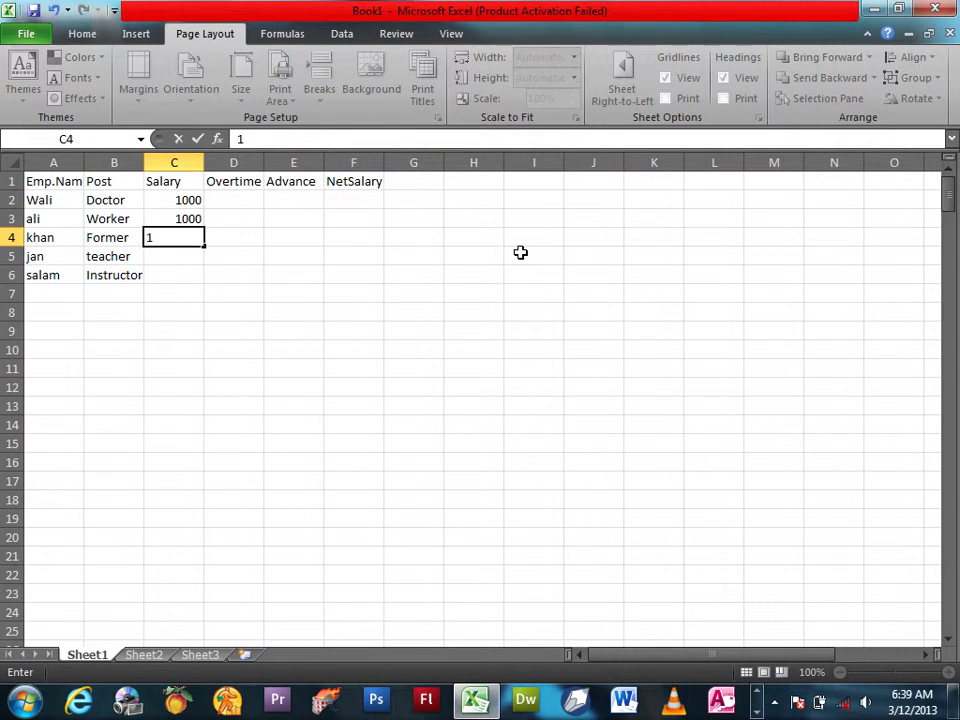
{"action": "key", "text": "Return"}
{"action": "type", "text": "2000"}
{"action": "key", "text": "Return"}
{"action": "type", "text": "3000"}
{"action": "key", "text": "Return"}
Enter overtime values 100, 100, 200, 200 and 150 in D2:D6
{"action": "key", "text": "Right"}
{"action": "key", "text": "Up"}
{"action": "key", "text": "Up"}
{"action": "key", "text": "Up"}
{"action": "key", "text": "Up"}
{"action": "key", "text": "Up"}
{"action": "type", "text": "10"}
{"action": "key", "text": "Return"}
{"action": "type", "text": "10"}
{"action": "key", "text": "Return"}
{"action": "type", "text": "20"}
{"action": "key", "text": "BackSpace"}
{"action": "key", "text": "Return"}
{"action": "type", "text": "20"}
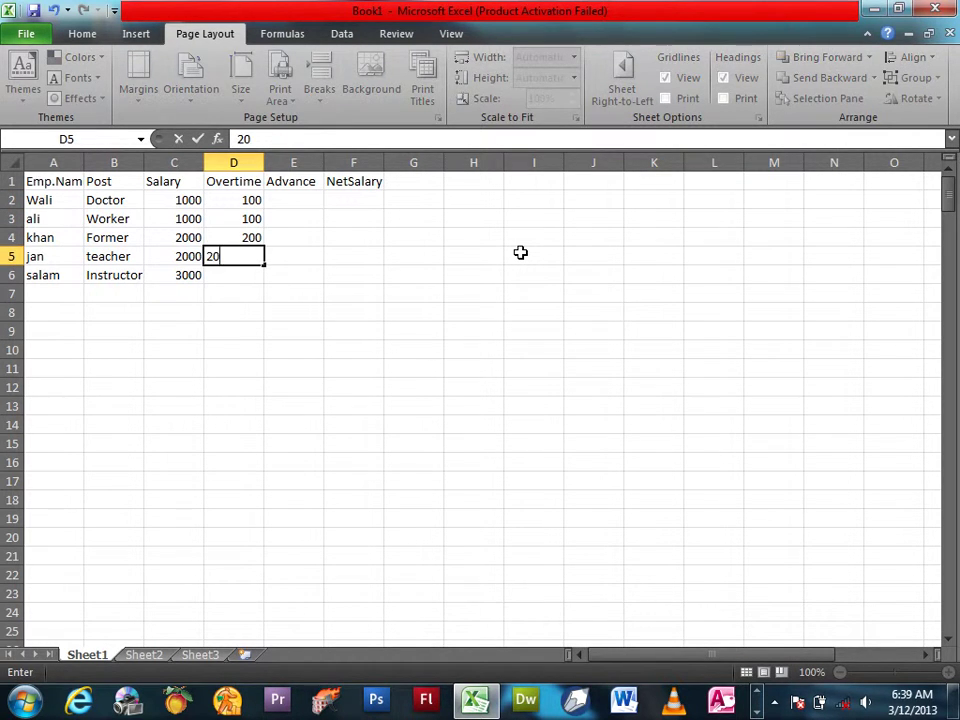
{"action": "key", "text": "Return"}
{"action": "type", "text": "15"}
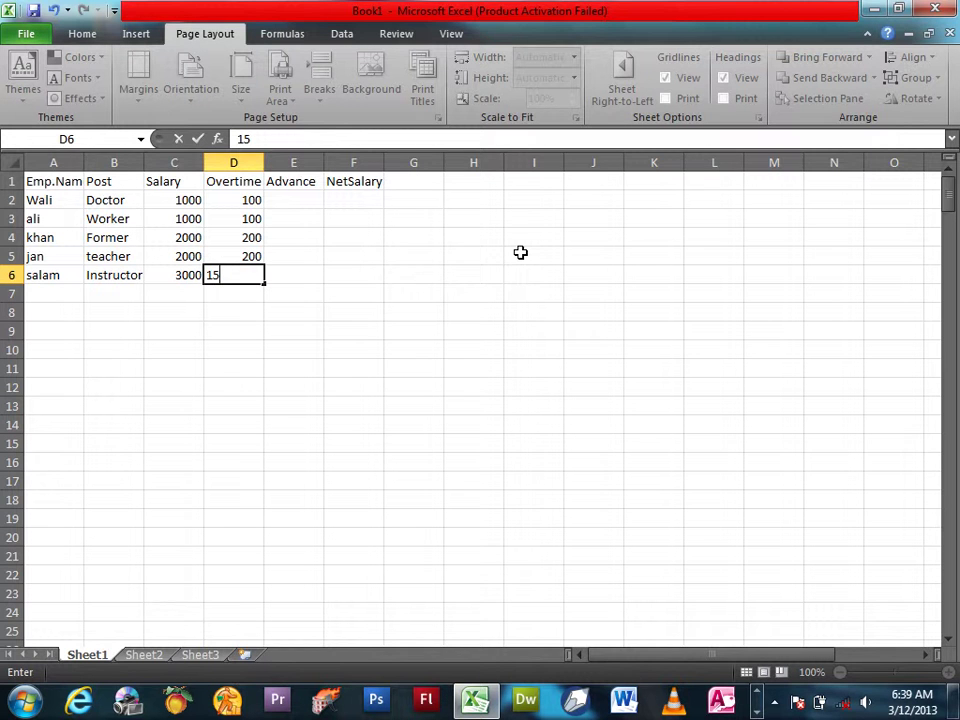
{"action": "key", "text": "Right"}
Enter advances of 200 for rows 2 to 5 and 100 for the last employee
{"action": "key", "text": "Up"}
{"action": "key", "text": "Up"}
{"action": "key", "text": "Up"}
{"action": "key", "text": "Up"}
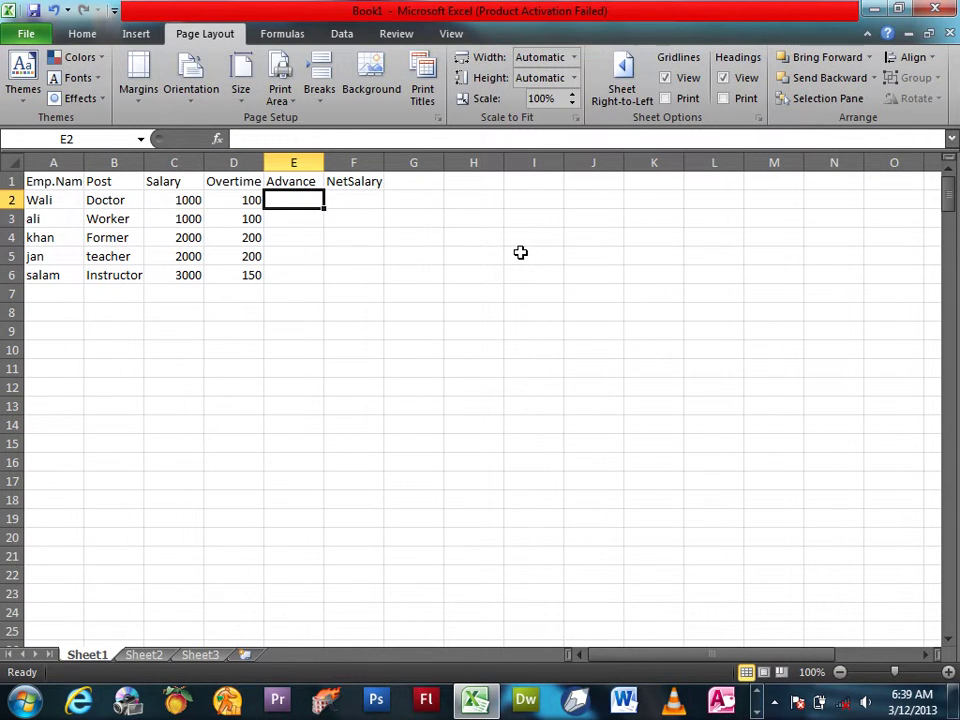
{"action": "type", "text": "100"}
{"action": "type", "text": "200"}
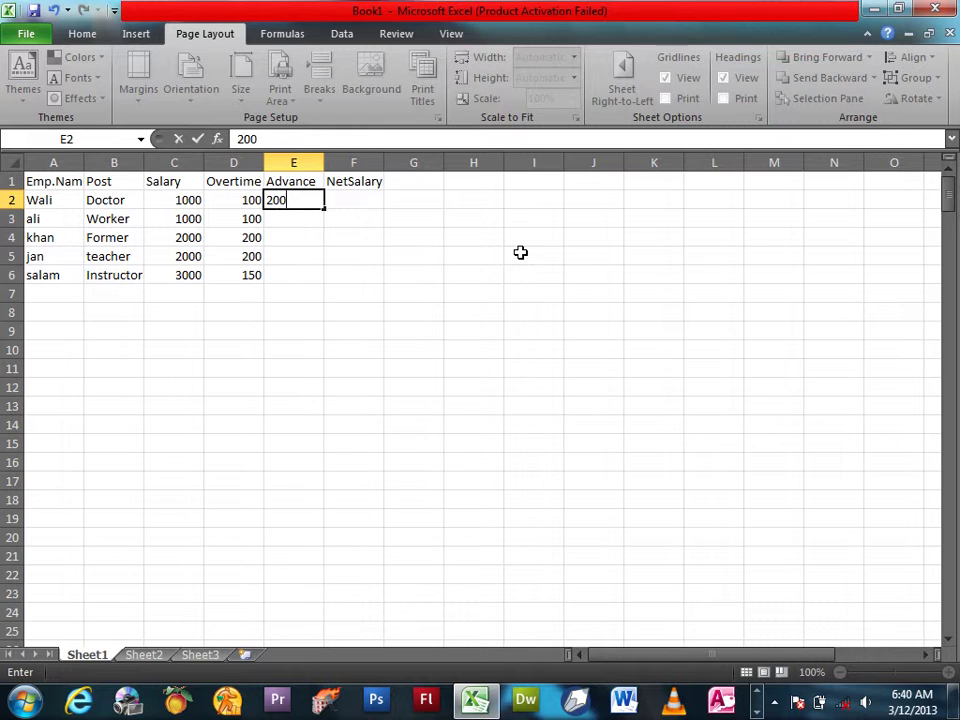
{"action": "key", "text": "Return"}
{"action": "type", "text": "200"}
{"action": "key", "text": "Return"}
{"action": "type", "text": "2"}
{"action": "key", "text": "Return"}
{"action": "key", "text": "Up"}
{"action": "type", "text": "200"}
{"action": "key", "text": "Return"}
{"action": "type", "text": "200"}
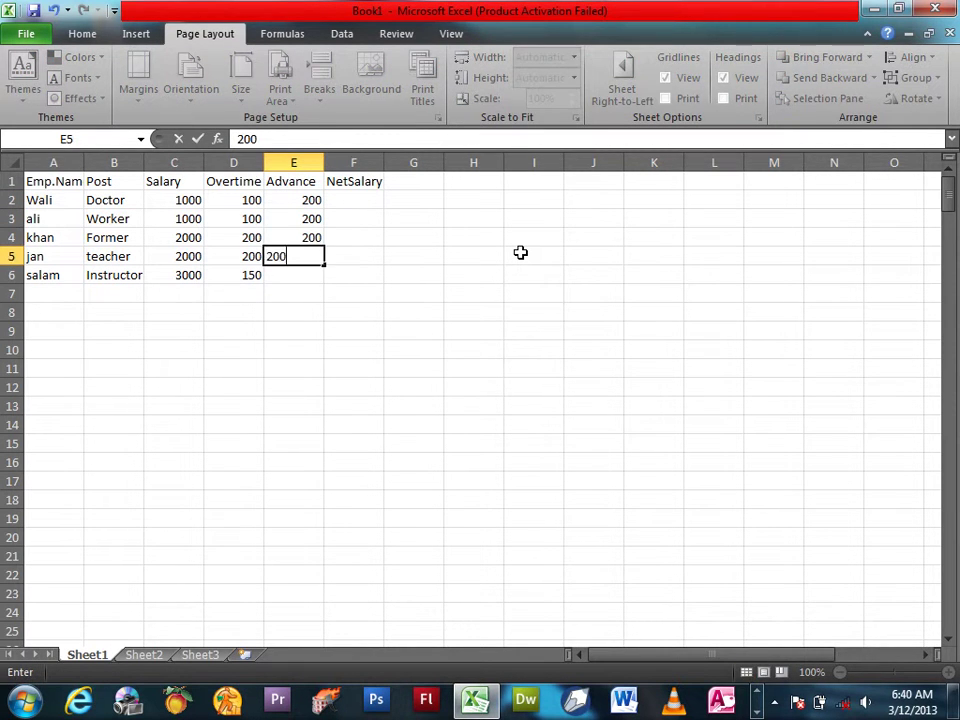
{"action": "key", "text": "Return"}
{"action": "type", "text": "200"}
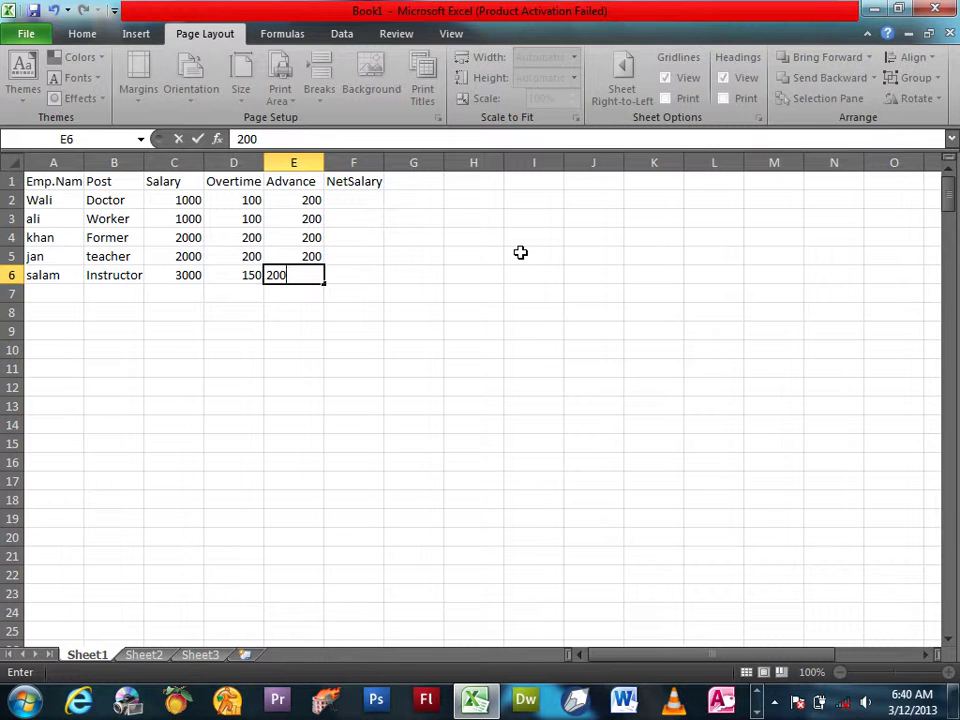
{"action": "key", "text": "Escape"}
{"action": "type", "text": "100"}
{"action": "key", "text": "Tab"}
{"action": "key", "text": "Up"}
{"action": "key", "text": "Up"}
{"action": "key", "text": "Up"}
{"action": "key", "text": "Up"}
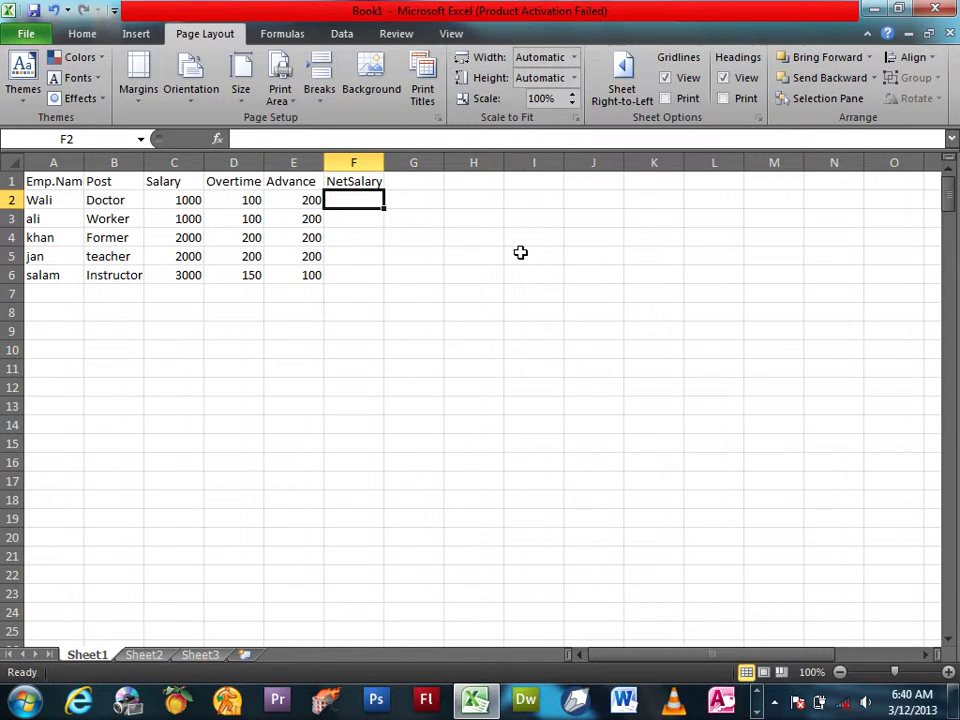
Enter =(C2+D2)-E2 in F2 and fill it down through F6
{"action": "type", "text": "=("}
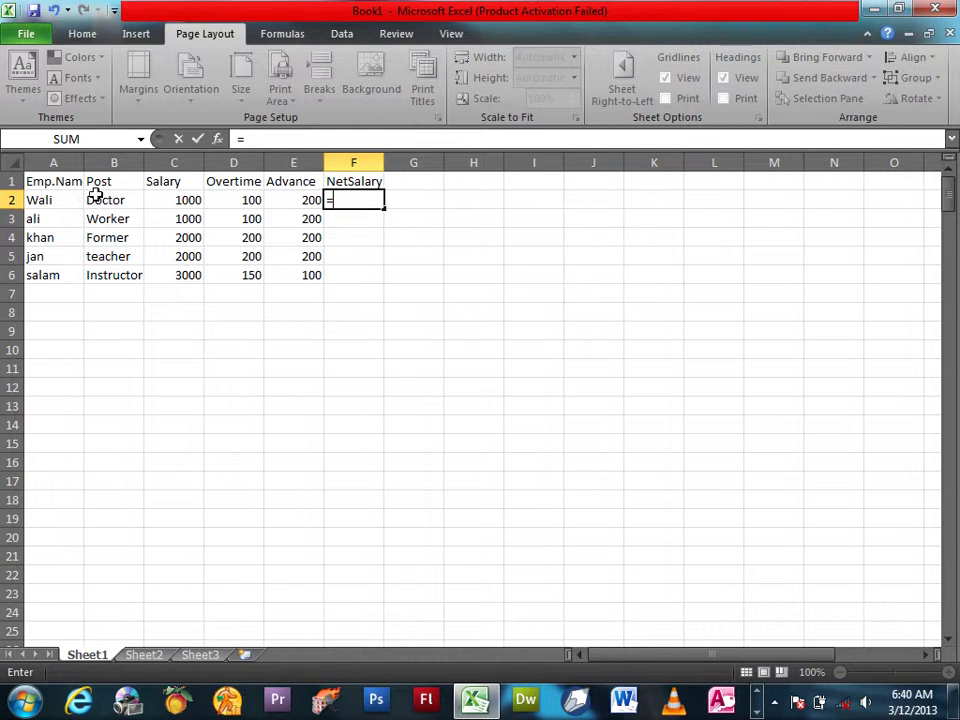
{"action": "left_click", "coordinate": [186, 201]}
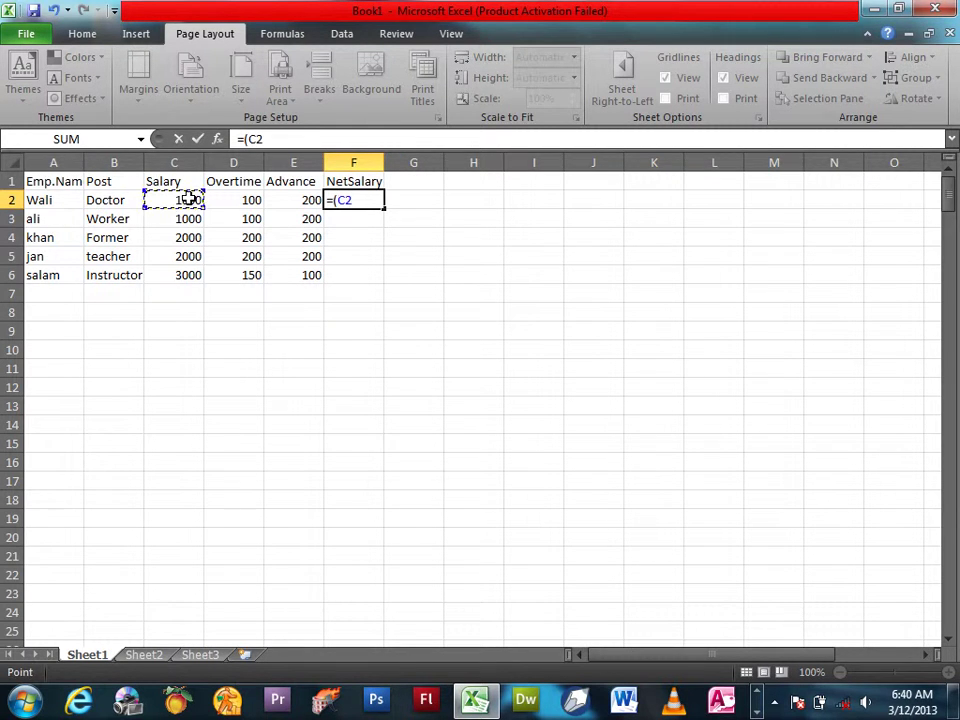
{"action": "type", "text": "+"}
{"action": "left_click", "coordinate": [250, 200]}
{"action": "type", "text": ")-"}
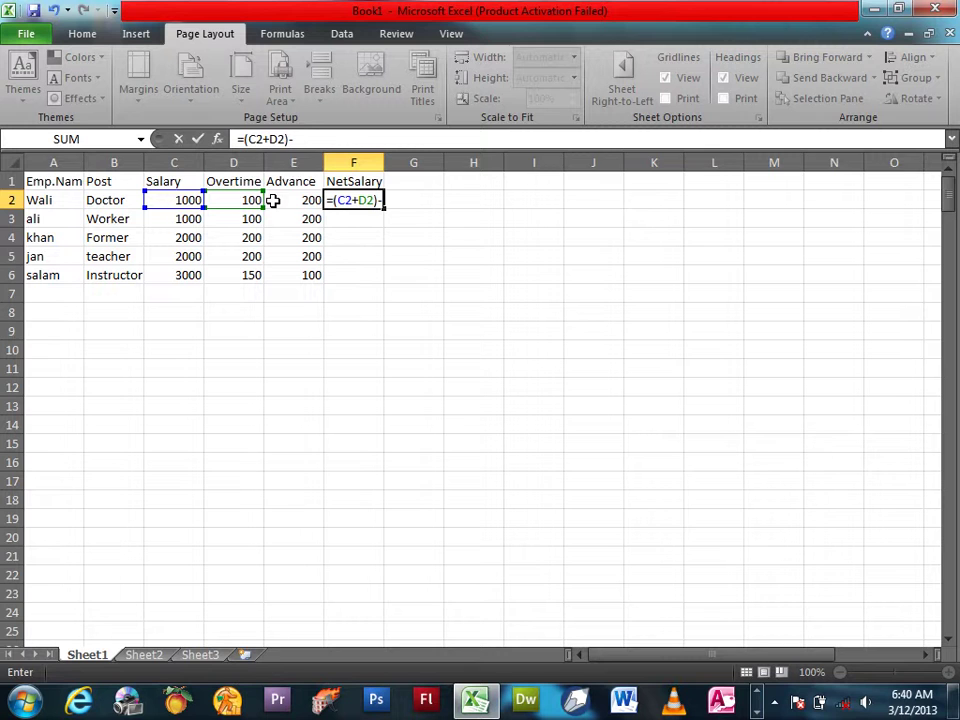
{"action": "left_click", "coordinate": [300, 200]}
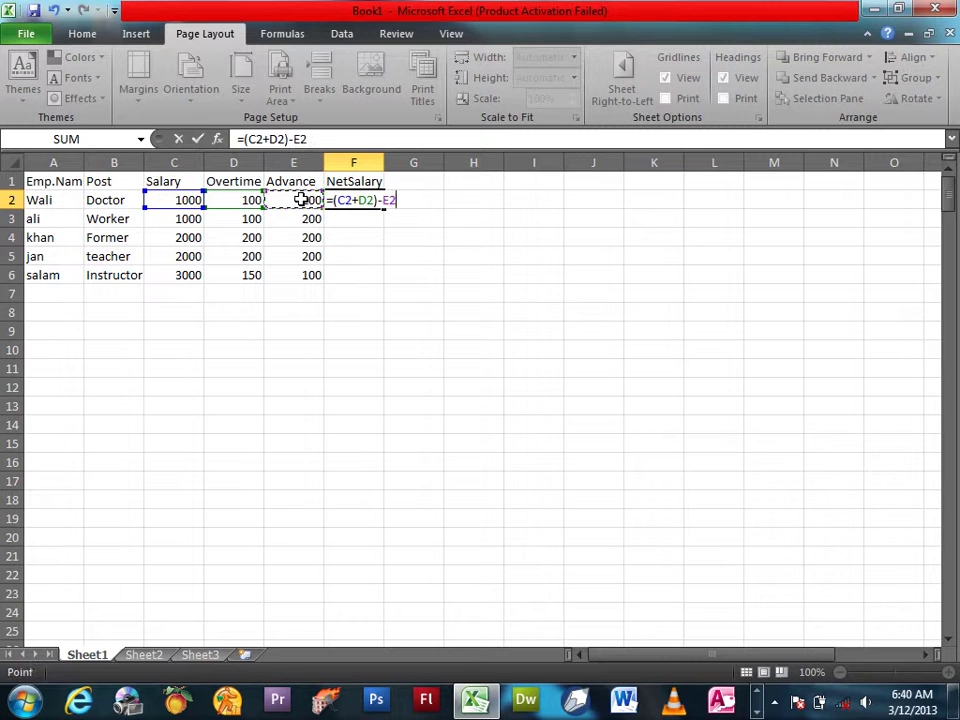
{"action": "key", "text": "Return"}
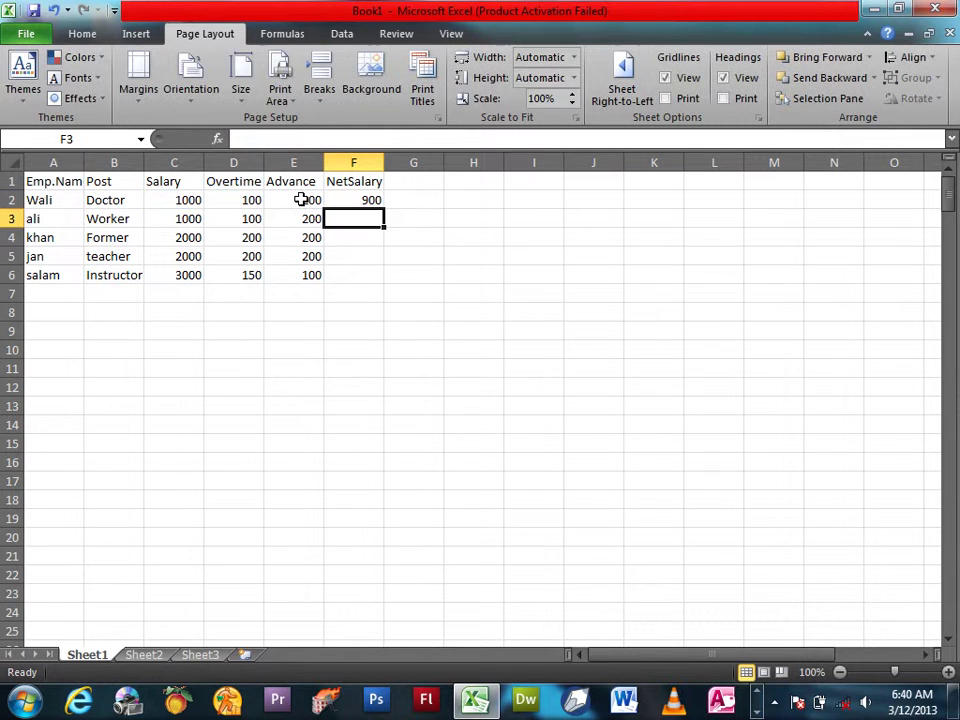
{"action": "left_click_drag", "start_coordinate": [343, 197], "coordinate": [344, 279]}
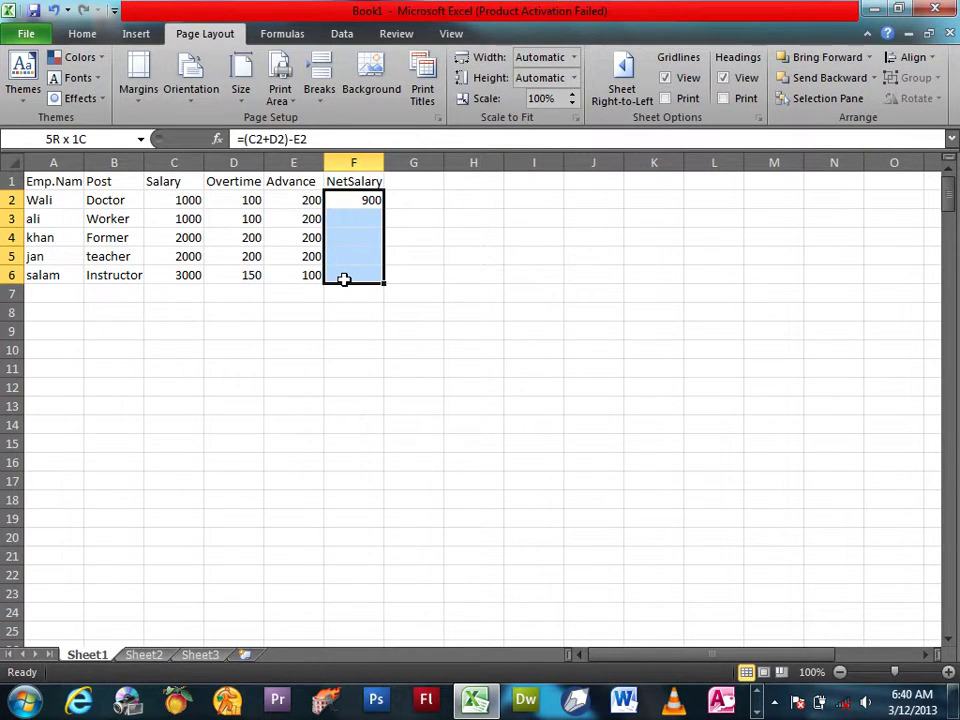
{"action": "key", "text": "ctrl+d"}
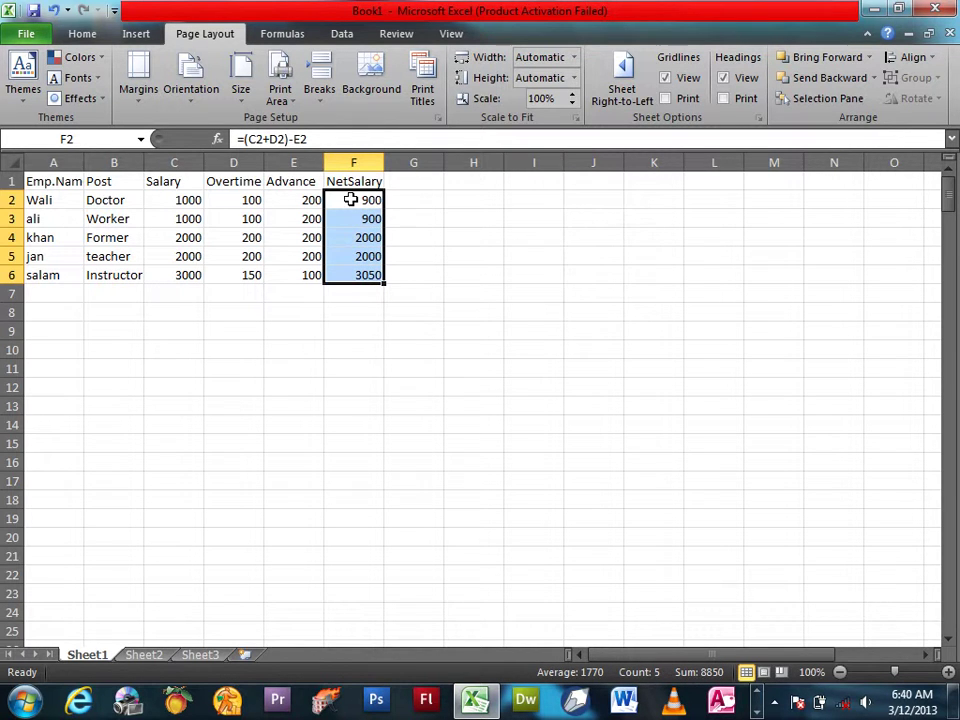
Check the row 2 values and F2 formula, then open the print preview
{"action": "left_click", "coordinate": [176, 200]}
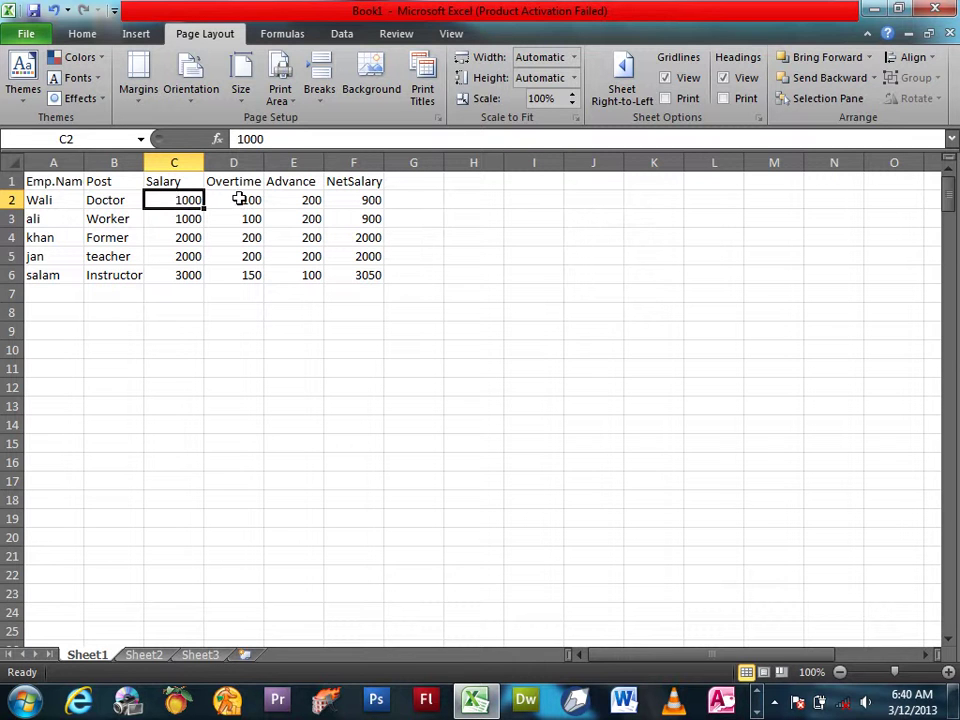
{"action": "left_click_drag", "start_coordinate": [241, 200], "coordinate": [192, 202]}
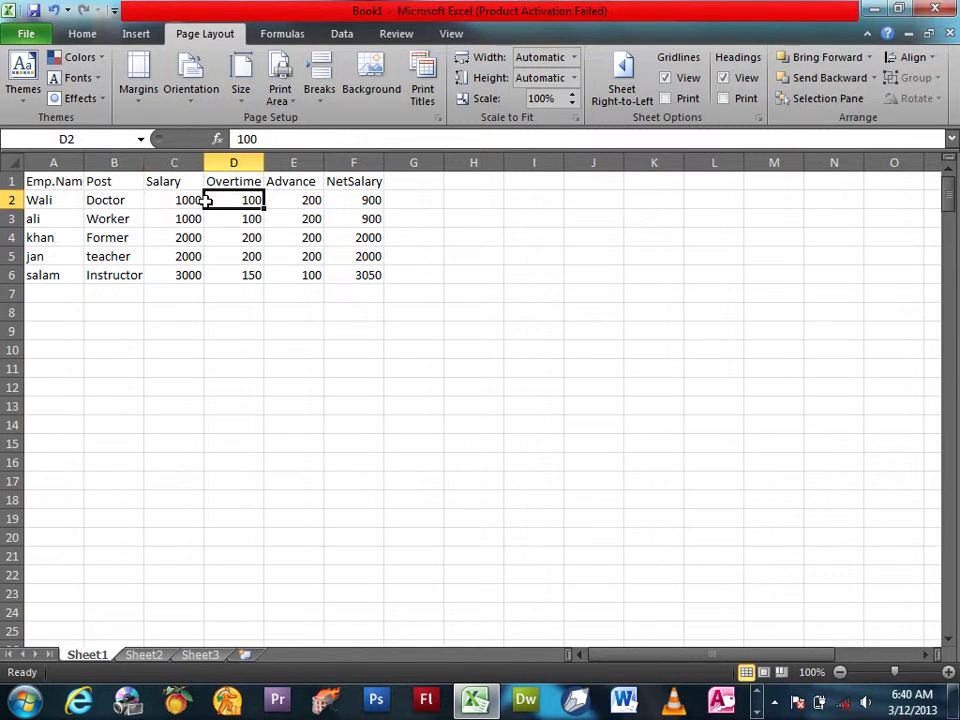
{"action": "double_click", "coordinate": [317, 200]}
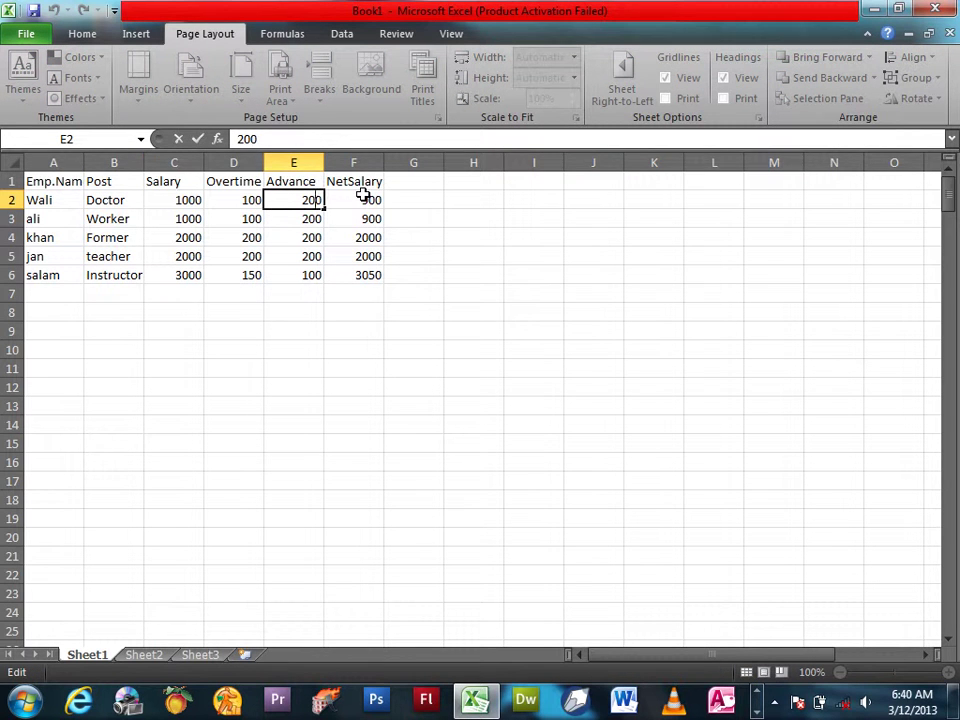
{"action": "left_click", "coordinate": [363, 197]}
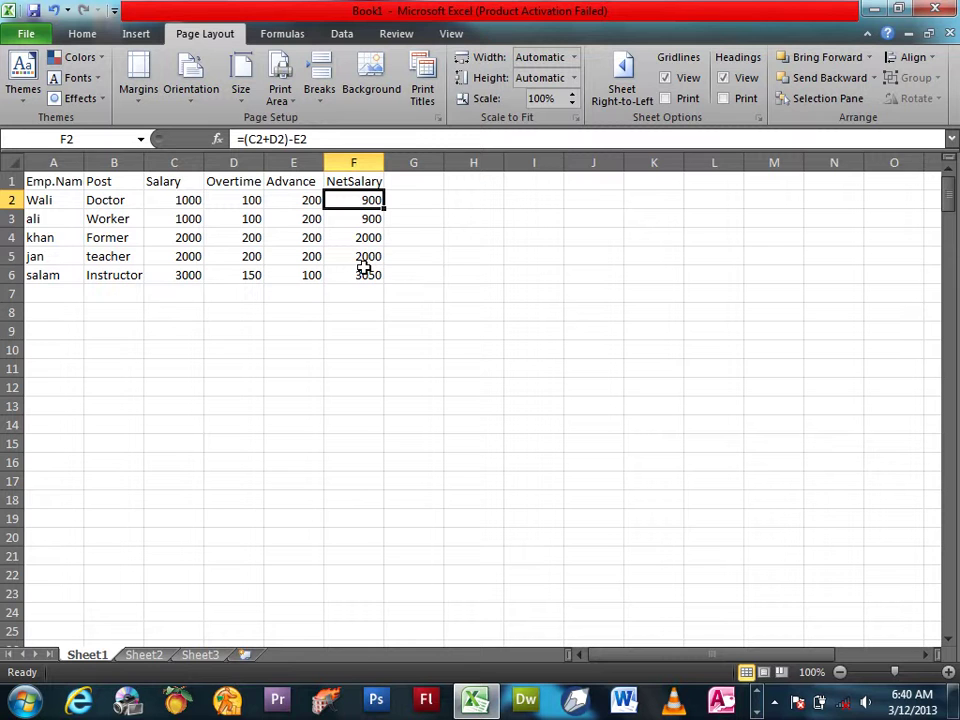
{"action": "key", "text": "ctrl+p"}
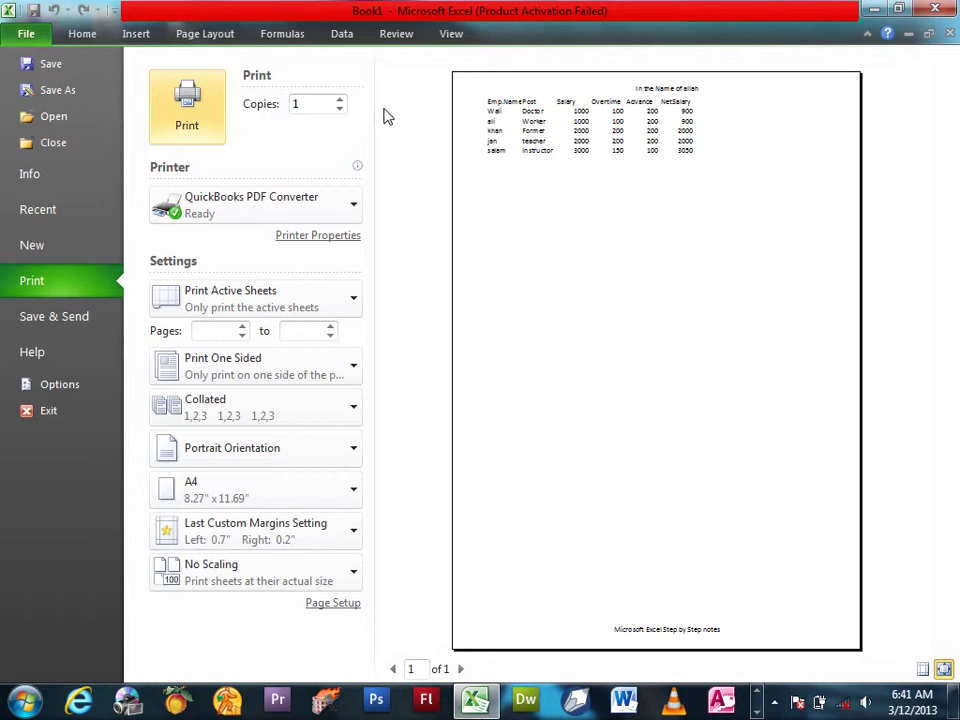
Centre the table horizontally on the page through Page Setup margins
{"action": "left_click", "coordinate": [358, 606]}
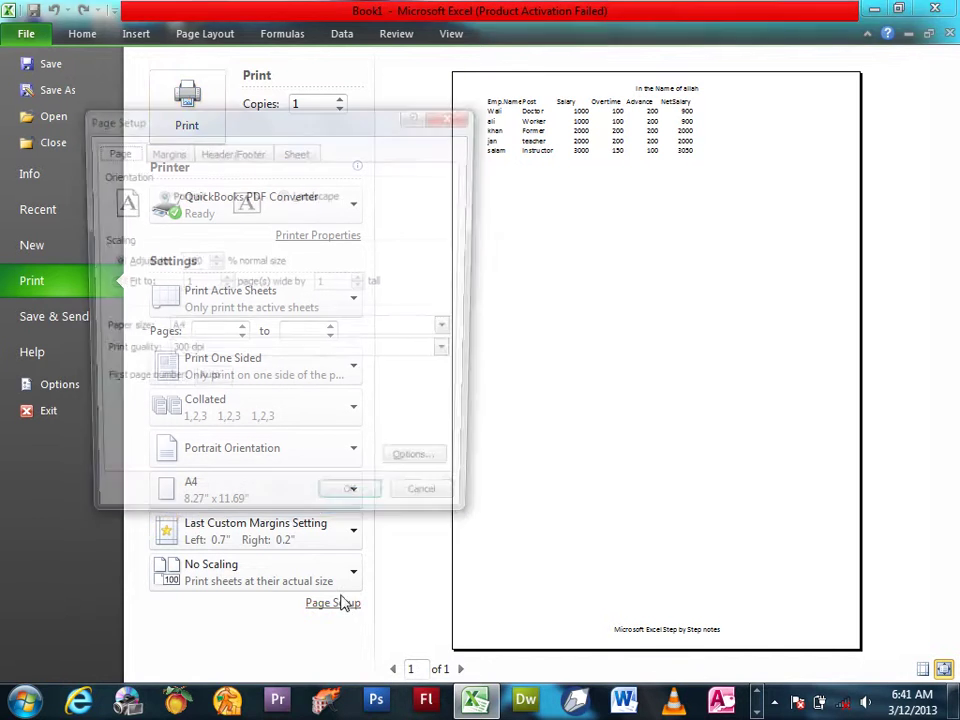
{"action": "left_click", "coordinate": [163, 150]}
{"action": "left_click_drag", "start_coordinate": [203, 130], "coordinate": [121, 101]}
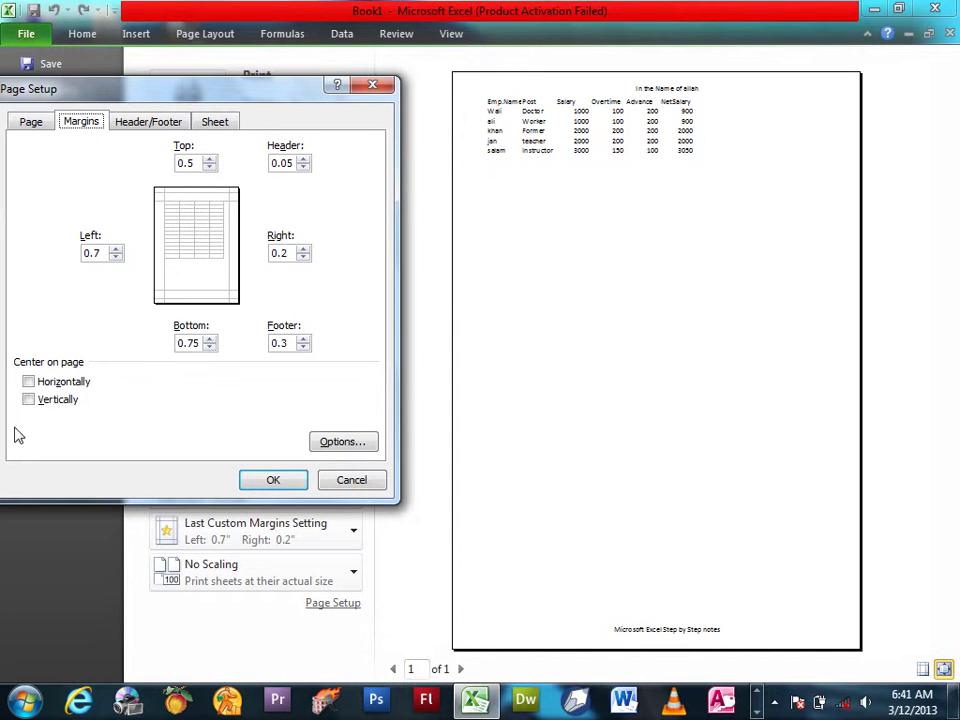
{"action": "left_click", "coordinate": [29, 381]}
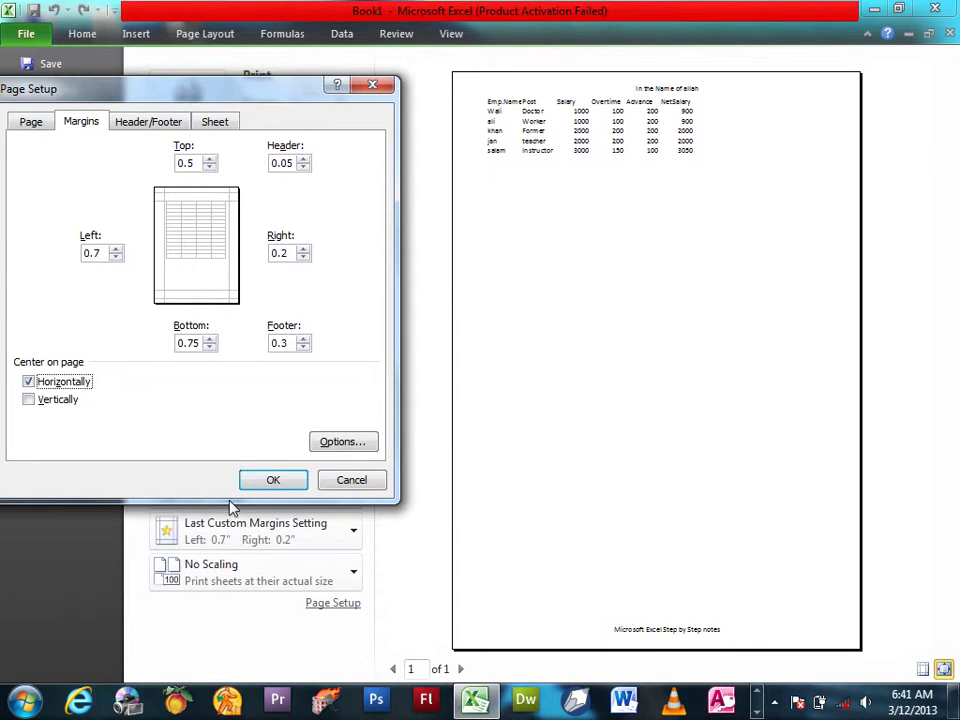
{"action": "left_click", "coordinate": [256, 485]}
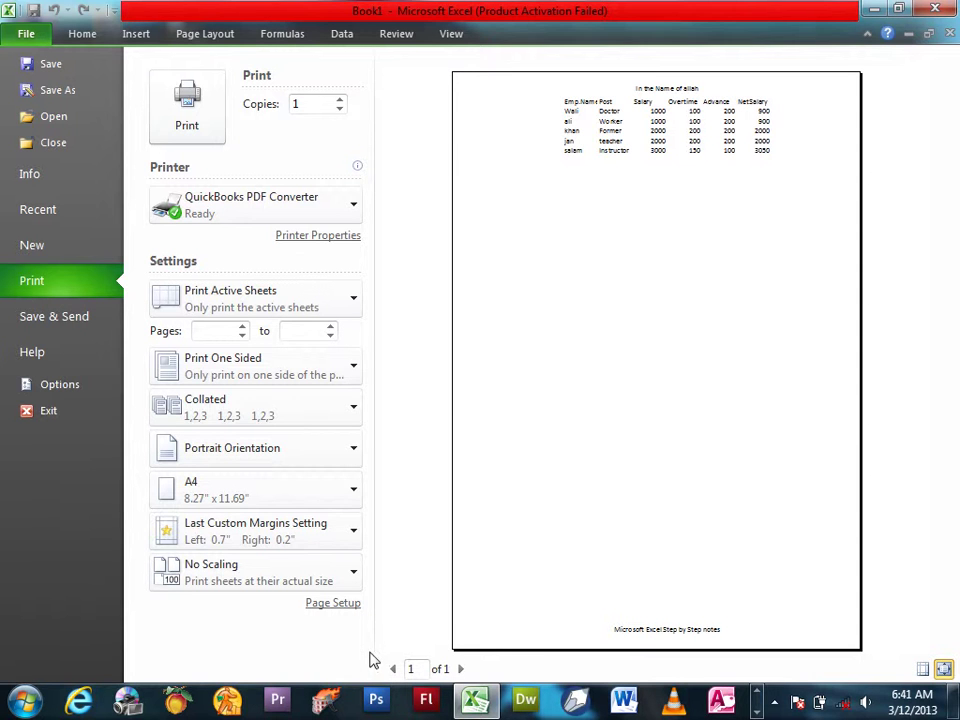
Also centre the table vertically on the page
{"action": "left_click", "coordinate": [340, 612]}
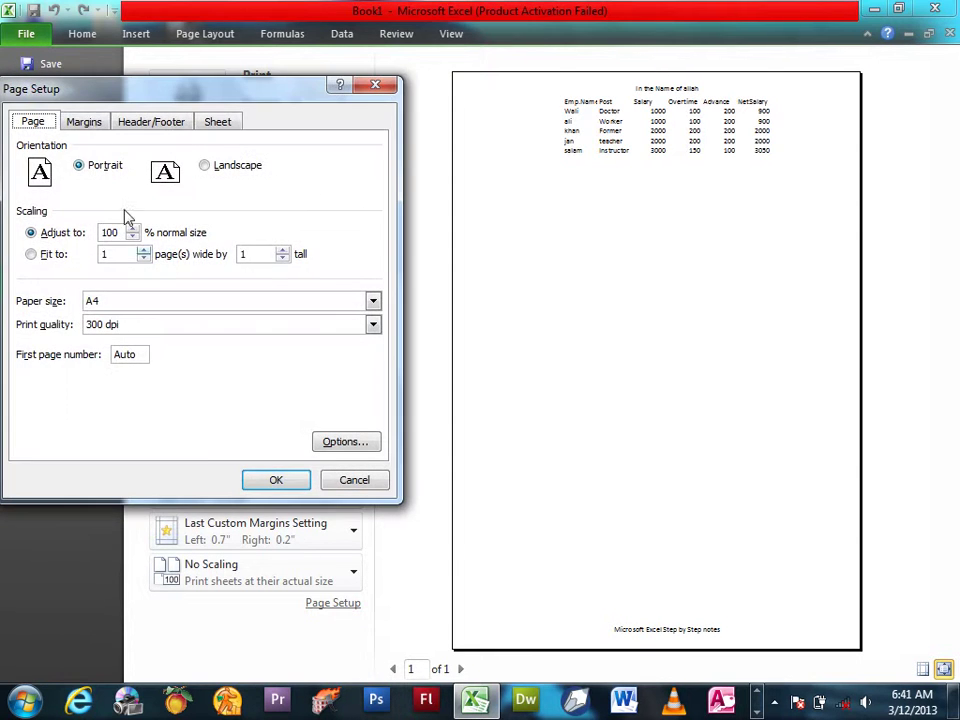
{"action": "left_click", "coordinate": [84, 122]}
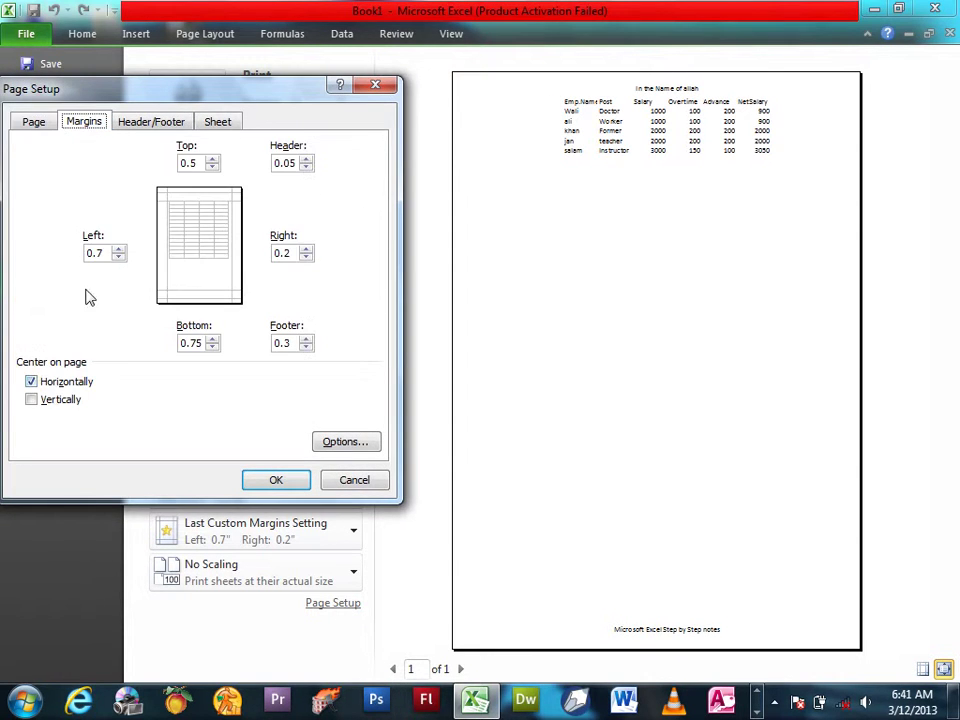
{"action": "left_click", "coordinate": [60, 402]}
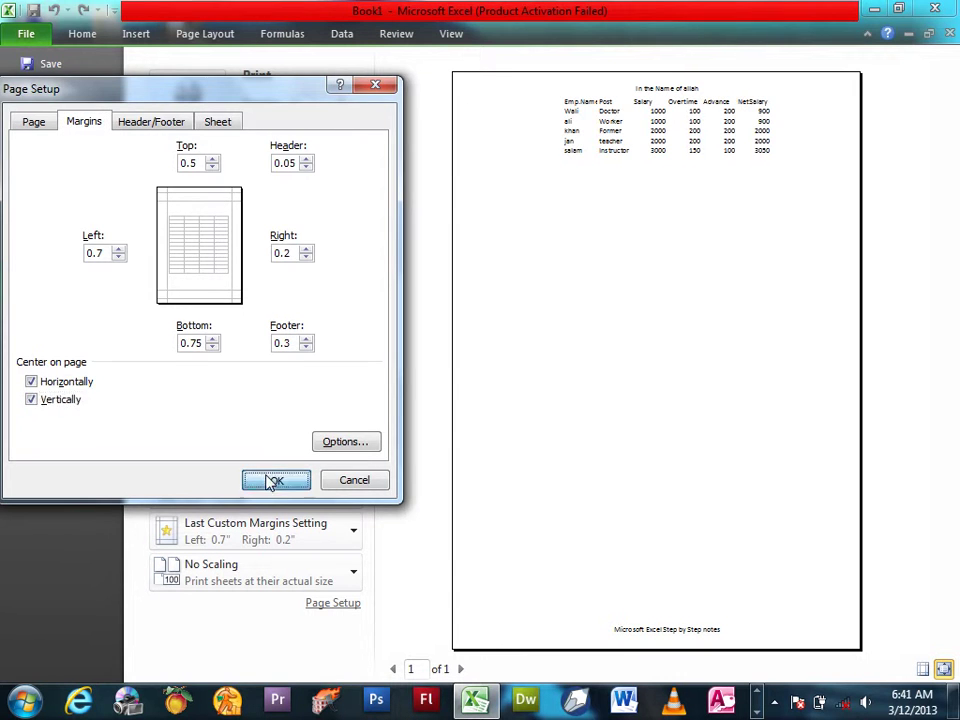
{"action": "left_click", "coordinate": [272, 482]}
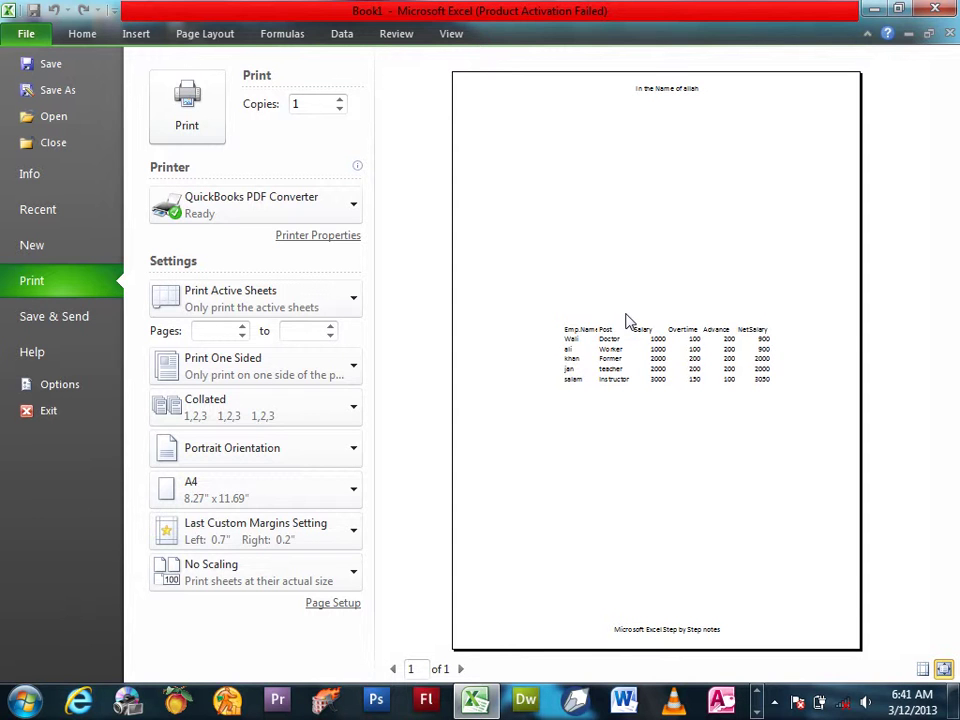
Turn vertical centring back off so the table returns to the top
{"action": "left_click", "coordinate": [318, 603]}
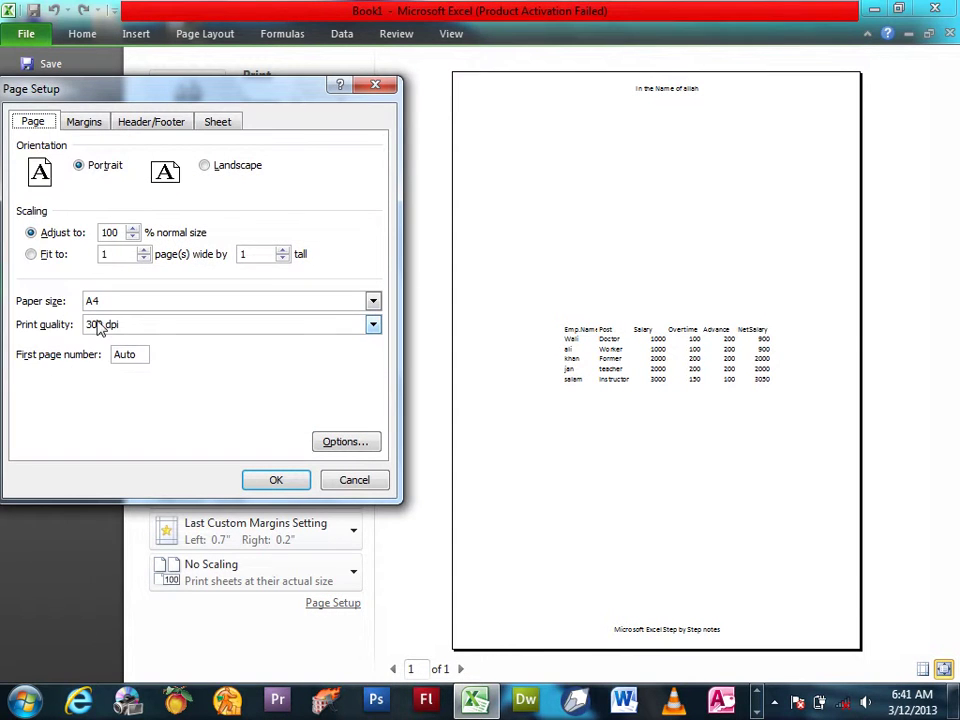
{"action": "left_click", "coordinate": [84, 121]}
{"action": "left_click", "coordinate": [47, 401]}
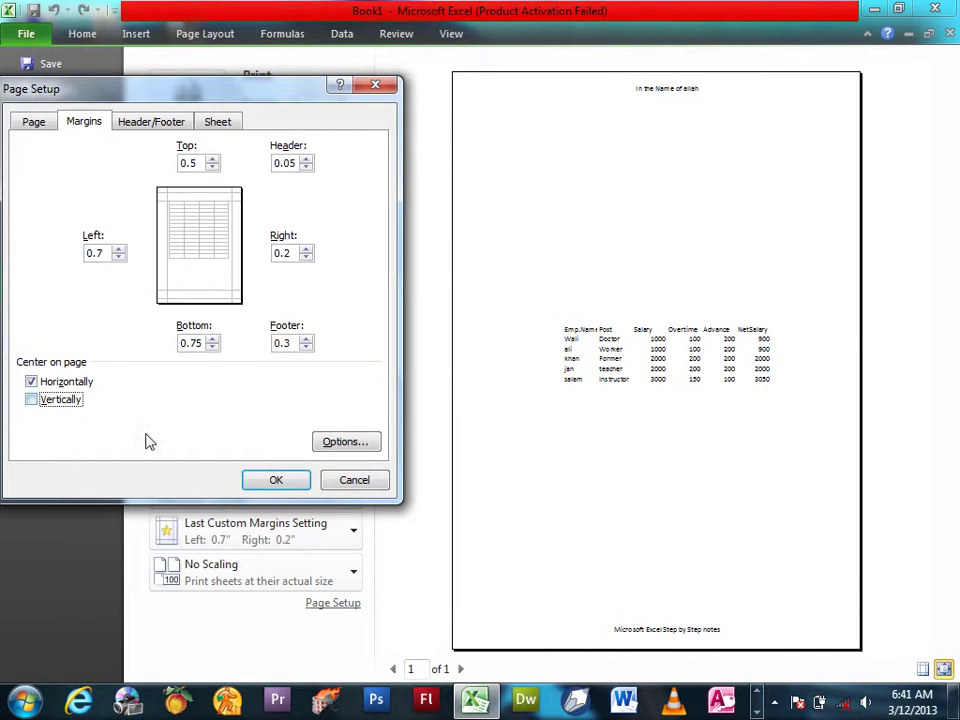
{"action": "left_click", "coordinate": [283, 482]}
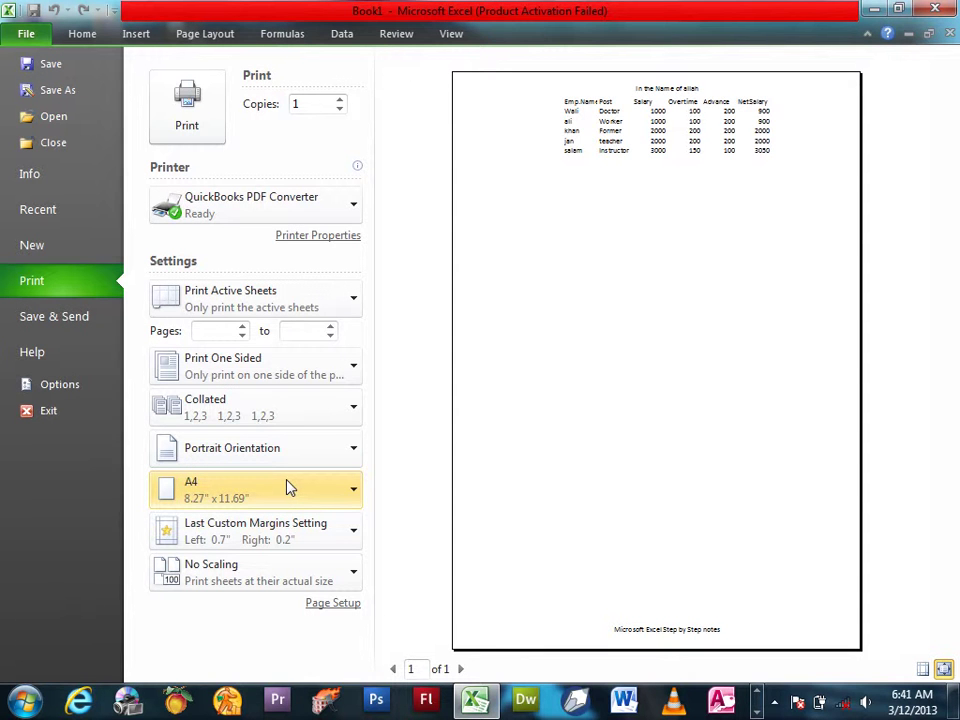
Reopen Page Setup showing the Header/Footer settings
{"action": "left_click", "coordinate": [330, 601]}
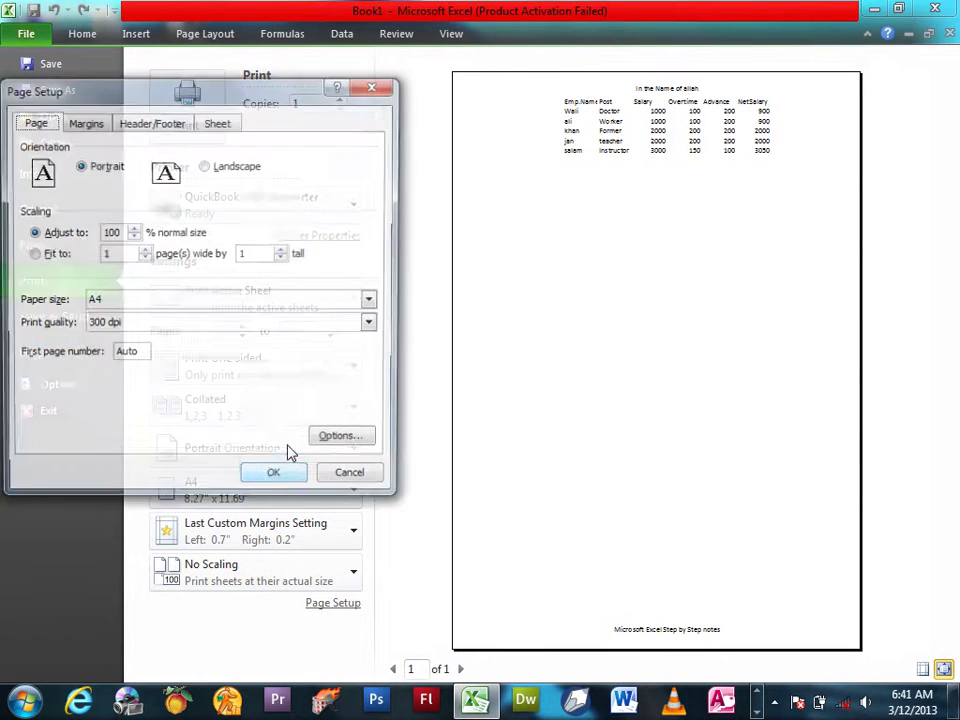
{"action": "left_click", "coordinate": [89, 124]}
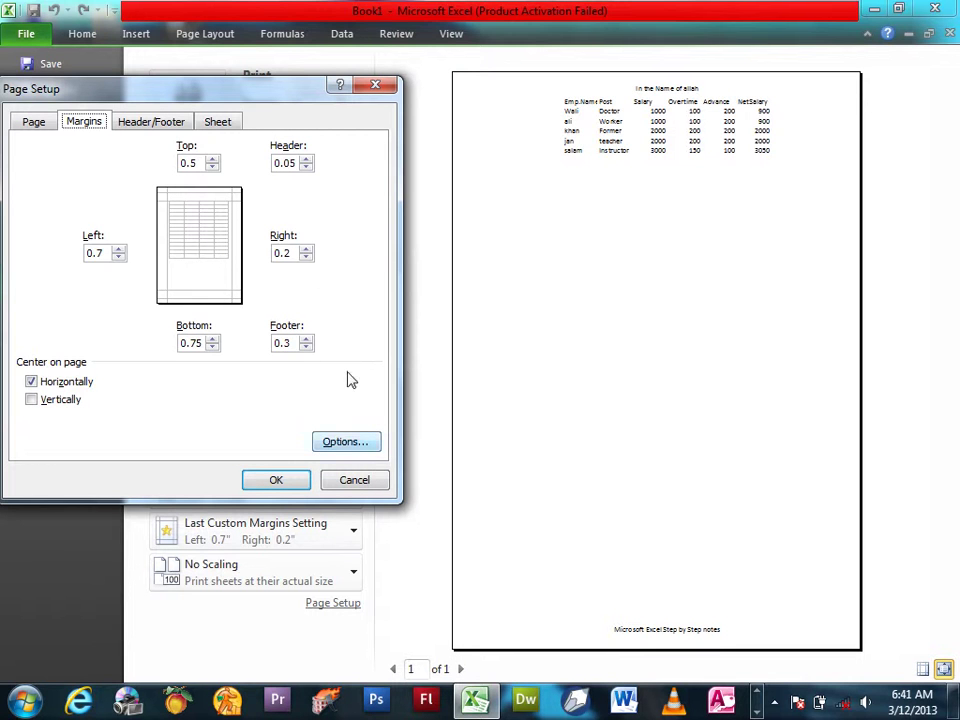
{"action": "left_click", "coordinate": [147, 132]}
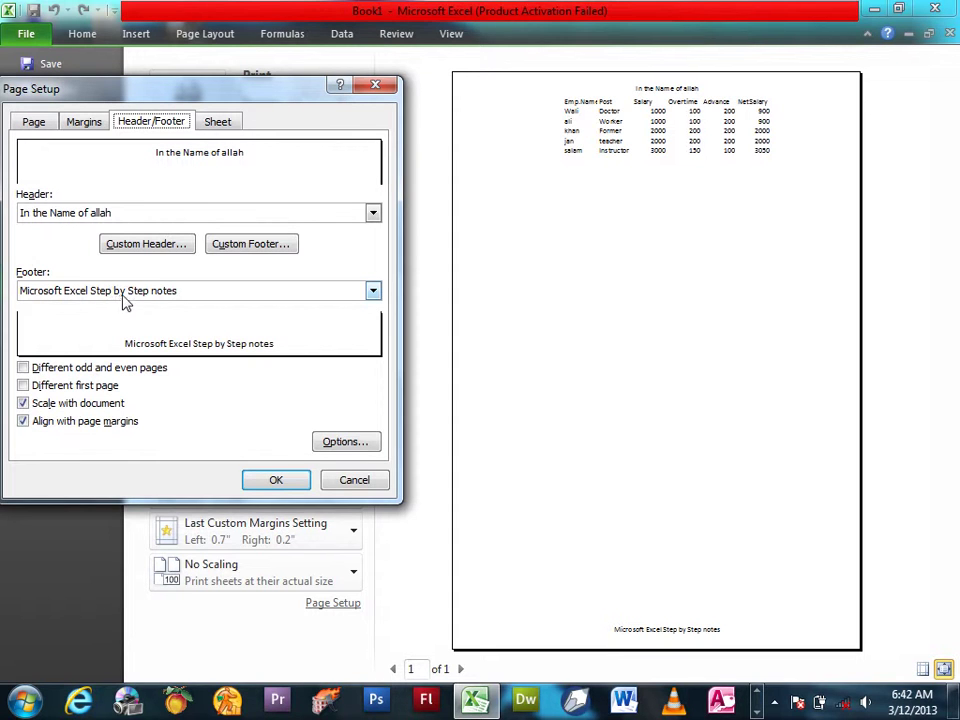
Keep the preset 'In the Name of allah' centre header as is and confirm both dialogs
{"action": "left_click", "coordinate": [253, 216]}
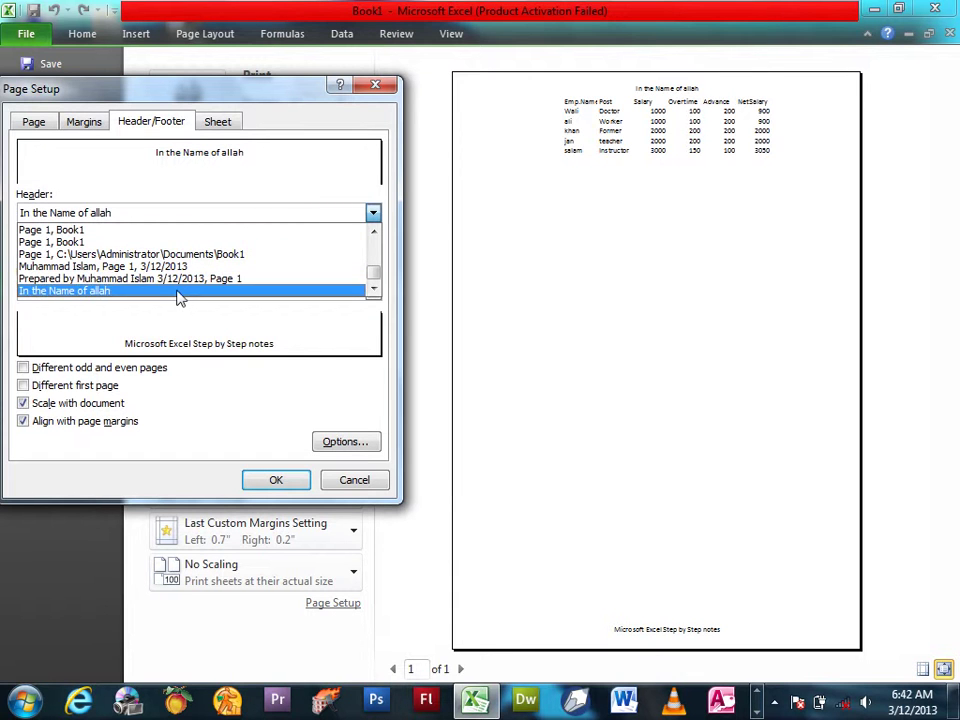
{"action": "left_click", "coordinate": [230, 188]}
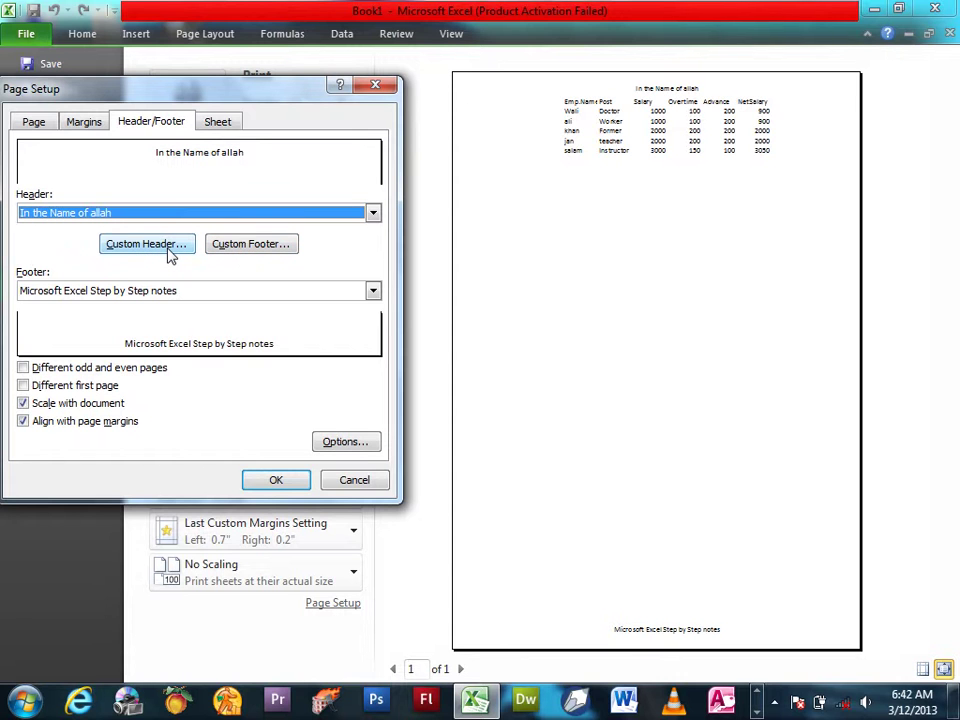
{"action": "left_click", "coordinate": [170, 256]}
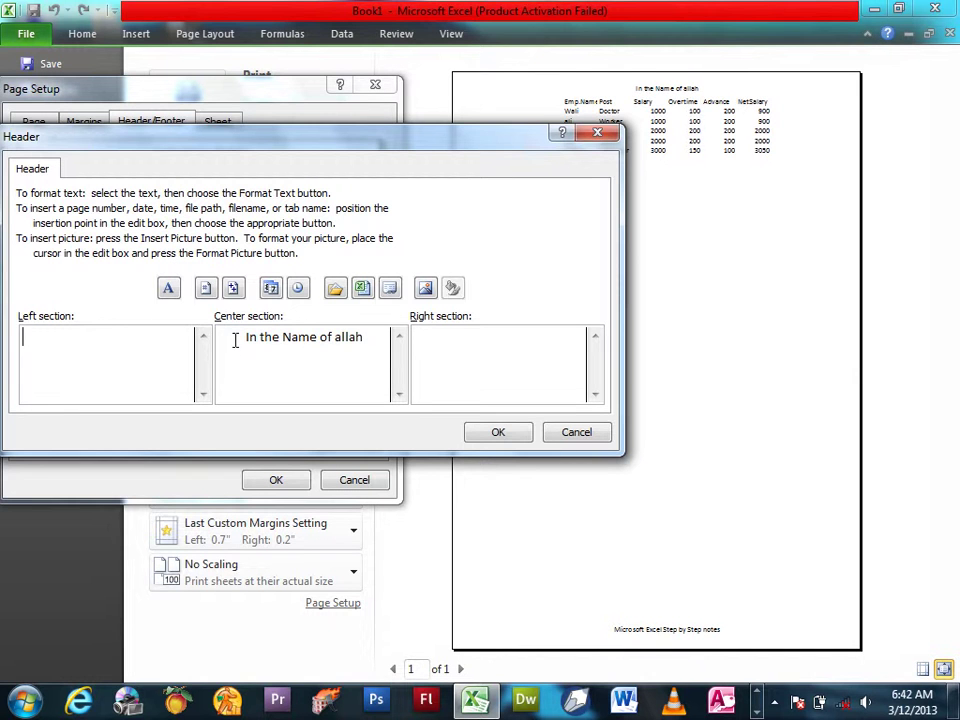
{"action": "left_click_drag", "start_coordinate": [235, 341], "coordinate": [366, 338]}
{"action": "right_click", "coordinate": [366, 340]}
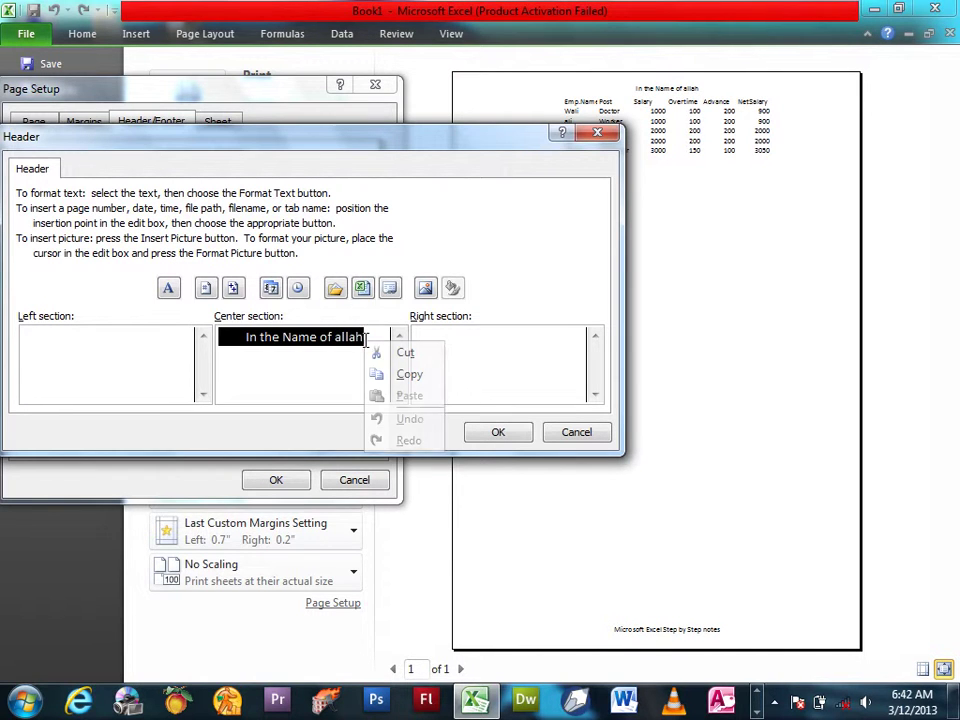
{"action": "left_click", "coordinate": [536, 340]}
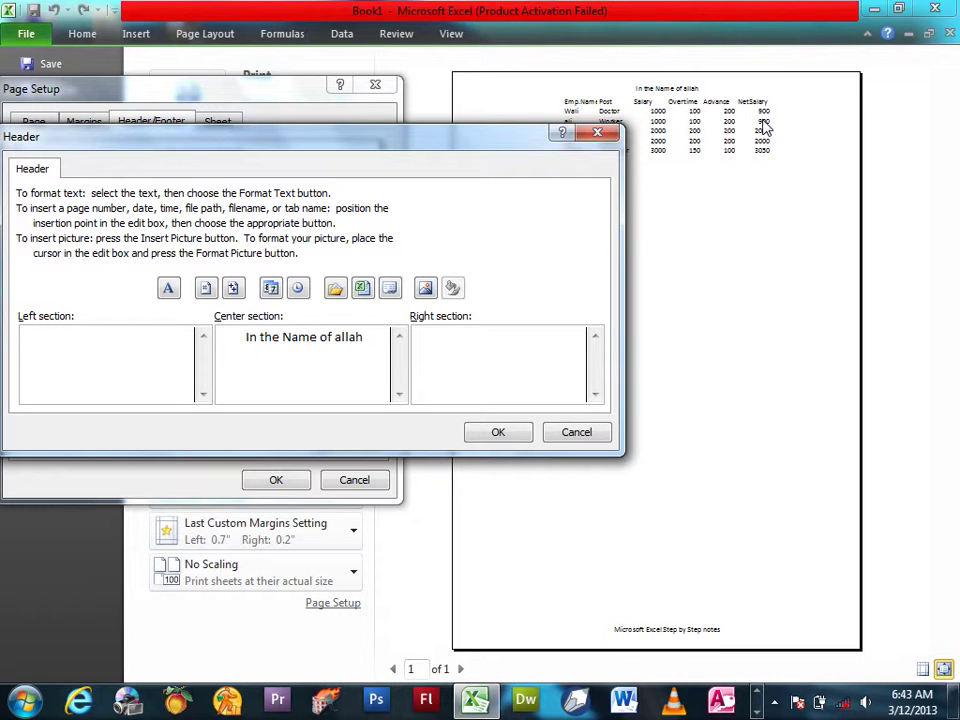
{"action": "left_click", "coordinate": [585, 432]}
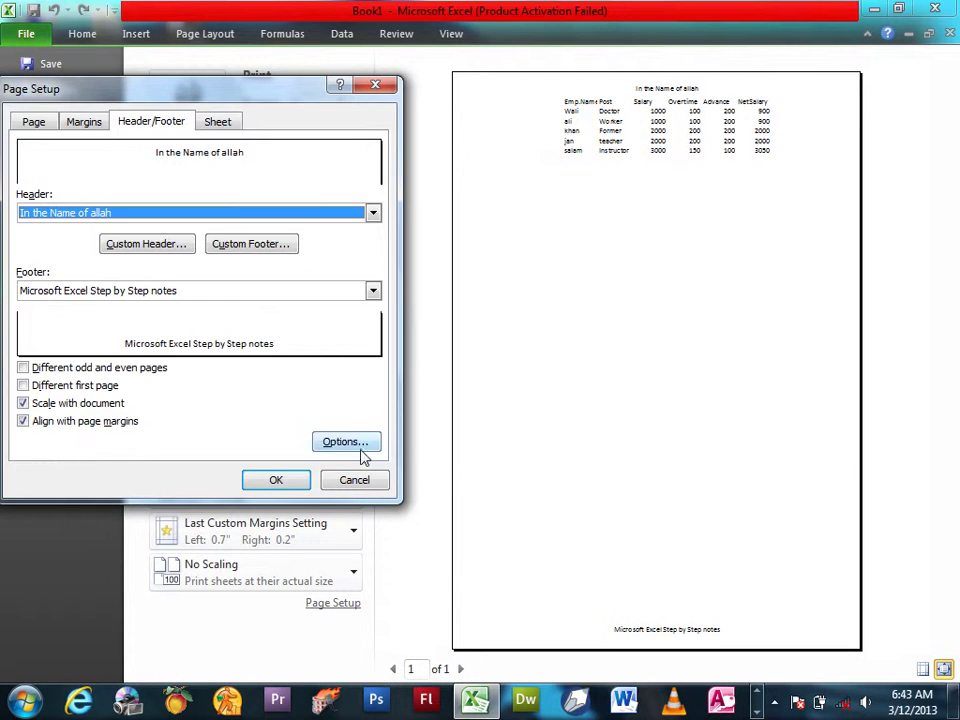
{"action": "left_click", "coordinate": [350, 480]}
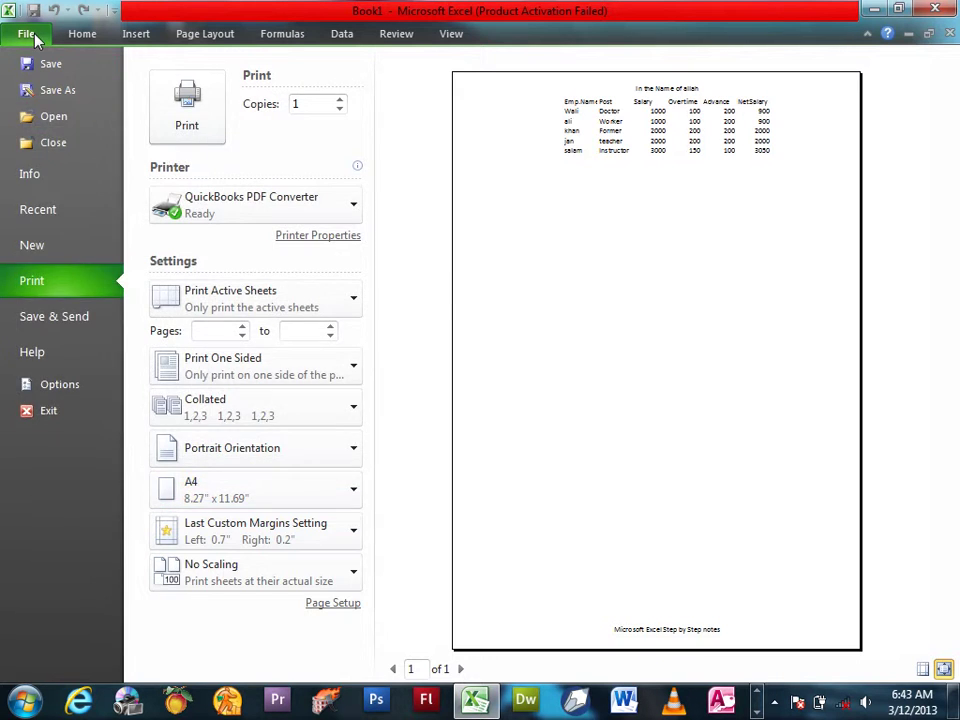
Fill cells A7:J310 with 'asad' and preview the resulting nine-page printout
{"action": "left_click", "coordinate": [28, 34]}
{"action": "mouse_move", "coordinate": [58, 294]}
{"action": "left_mouse_down"}
{"action": "mouse_move", "coordinate": [533, 565]}
{"action": "mouse_move", "coordinate": [580, 712]}
{"action": "left_mouse_up"}
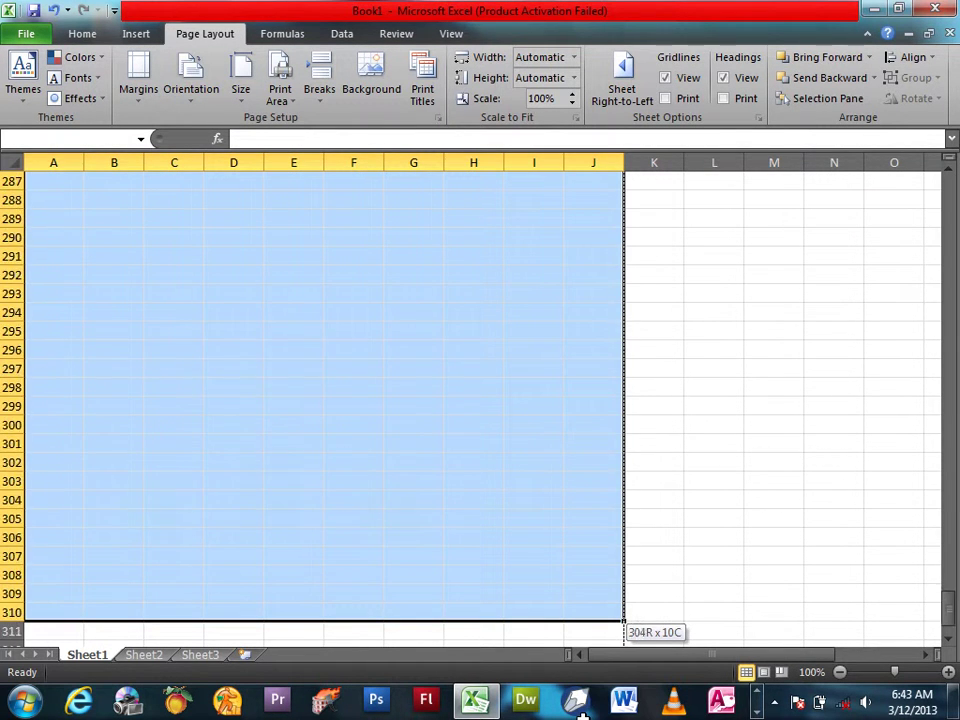
{"action": "left_click_drag", "start_coordinate": [582, 716], "coordinate": [582, 716]}
{"action": "type", "text": "asad"}
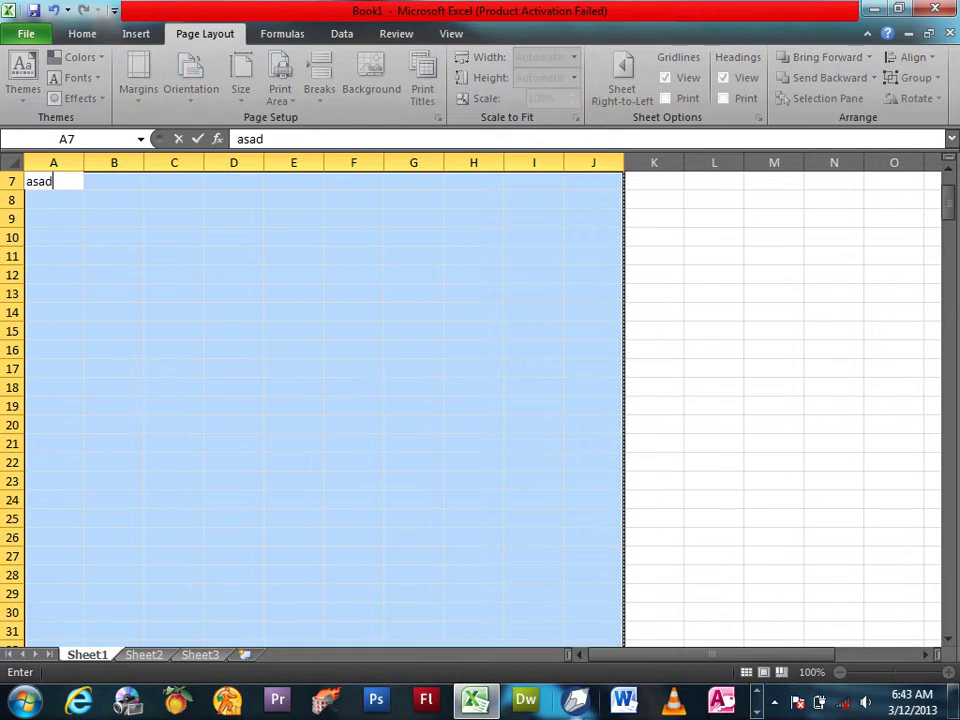
{"action": "key", "text": "ctrl+Return"}
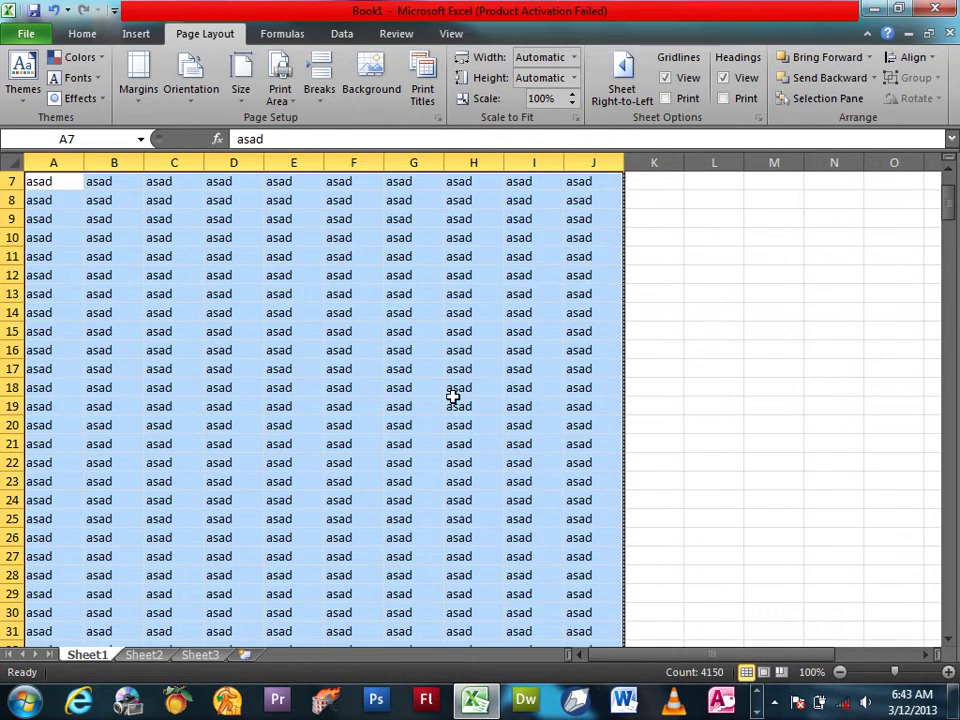
{"action": "left_click", "coordinate": [457, 403]}
{"action": "key", "text": "ctrl+p"}
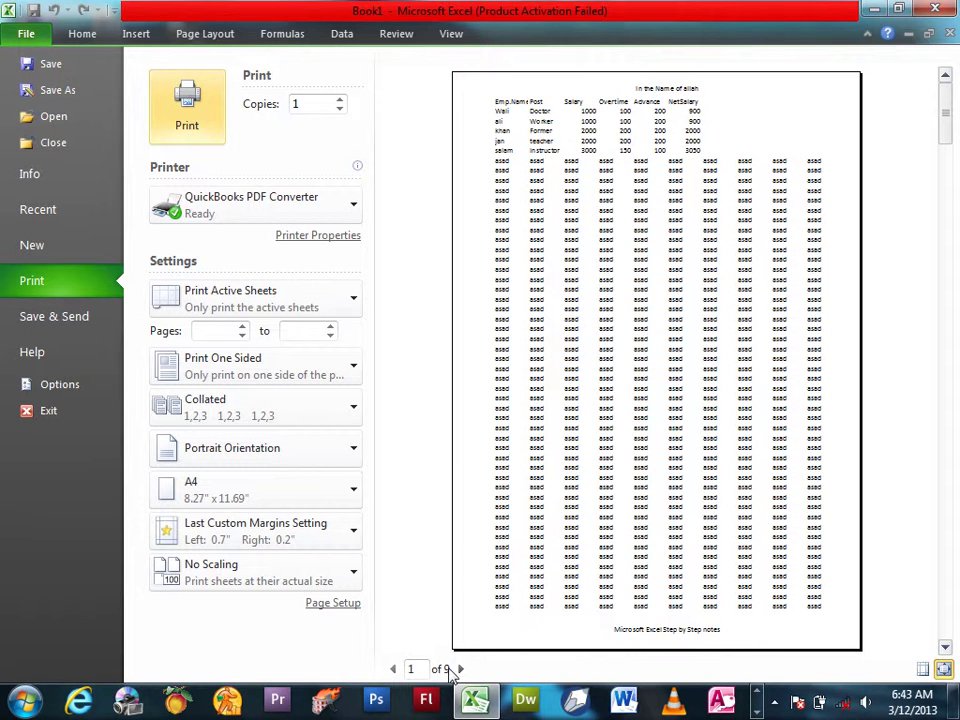
{"action": "left_click", "coordinate": [333, 604]}
{"action": "left_click", "coordinate": [148, 121]}
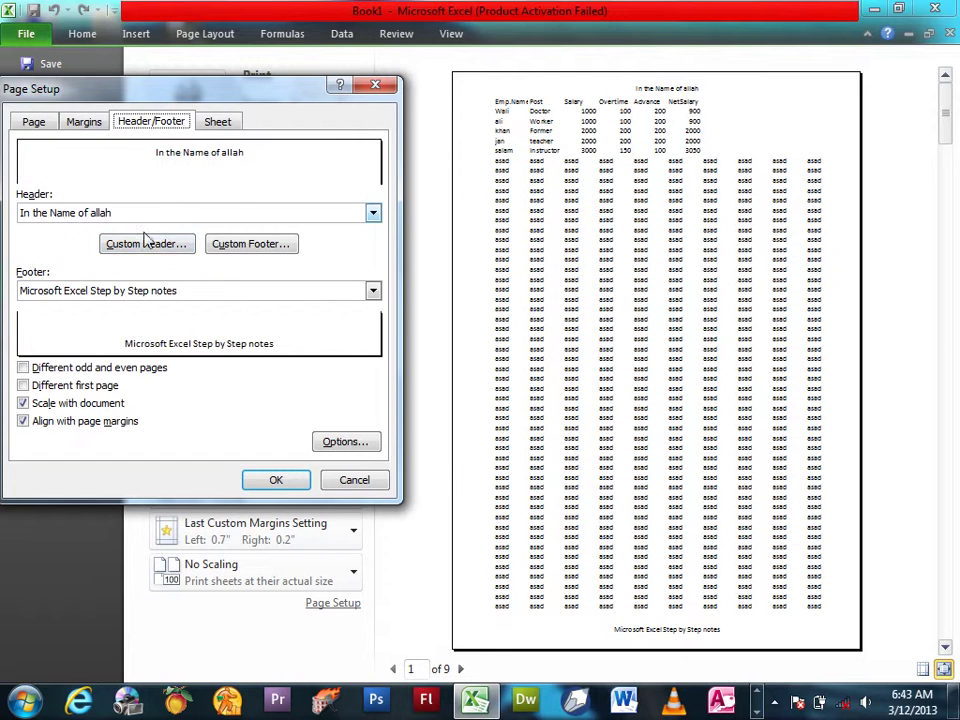
{"action": "left_click", "coordinate": [145, 244]}
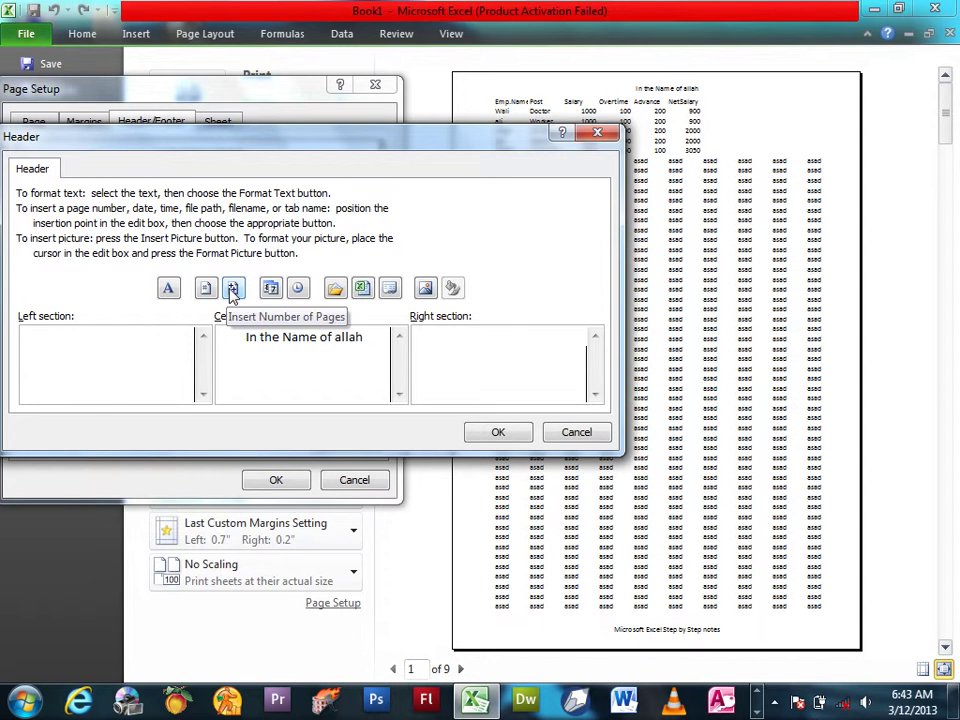
{"action": "left_click", "coordinate": [232, 289]}
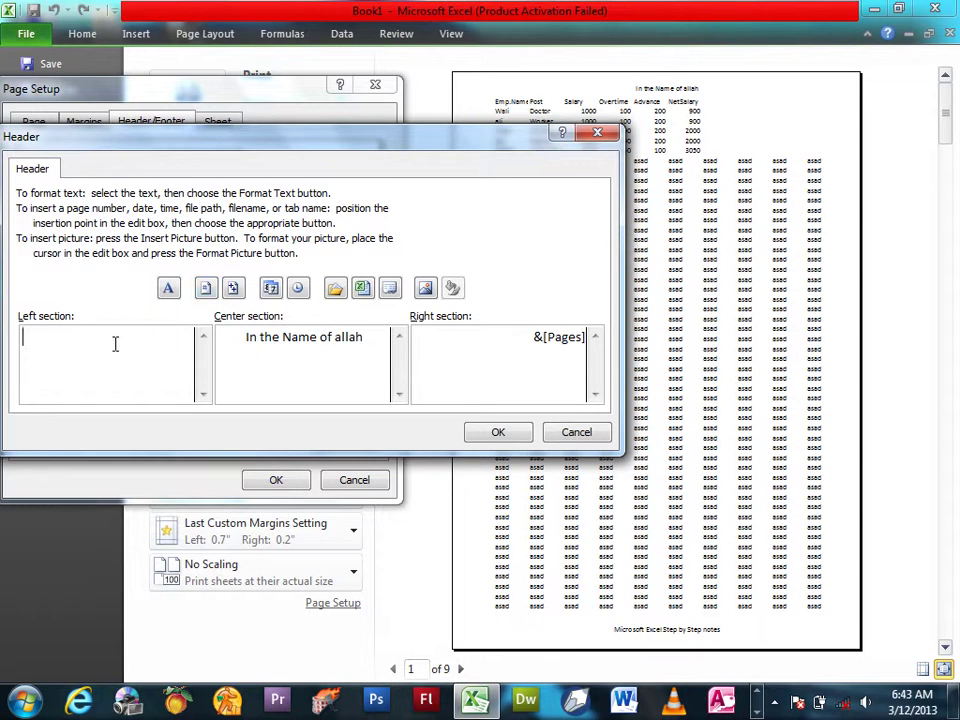
{"action": "left_click", "coordinate": [206, 289]}
{"action": "left_click", "coordinate": [476, 443]}
{"action": "left_click", "coordinate": [276, 481]}
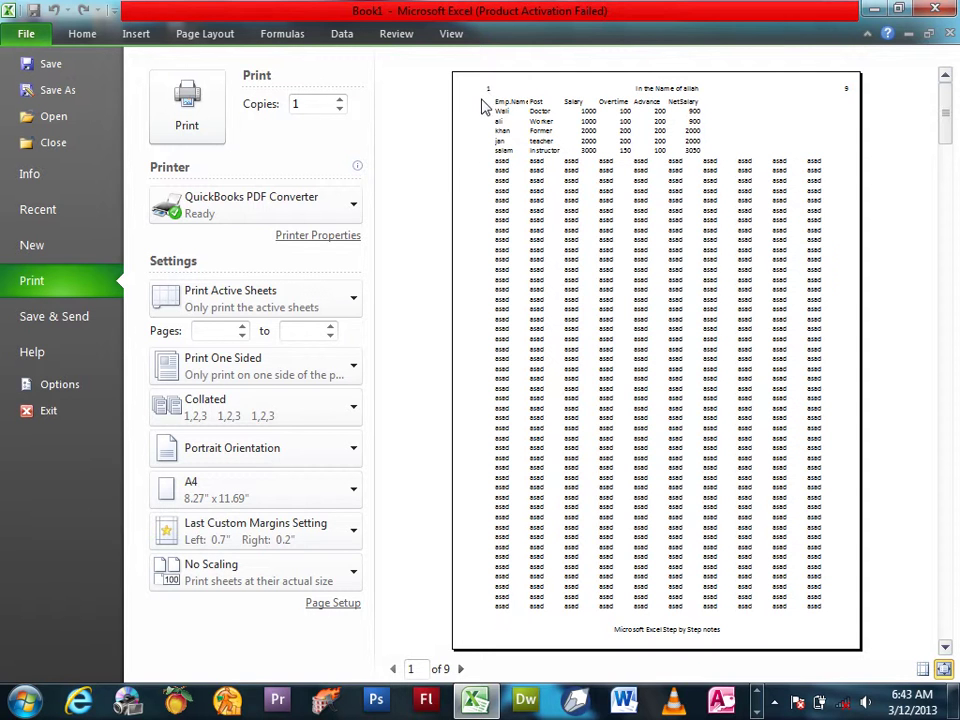
{"action": "left_click", "coordinate": [460, 668]}
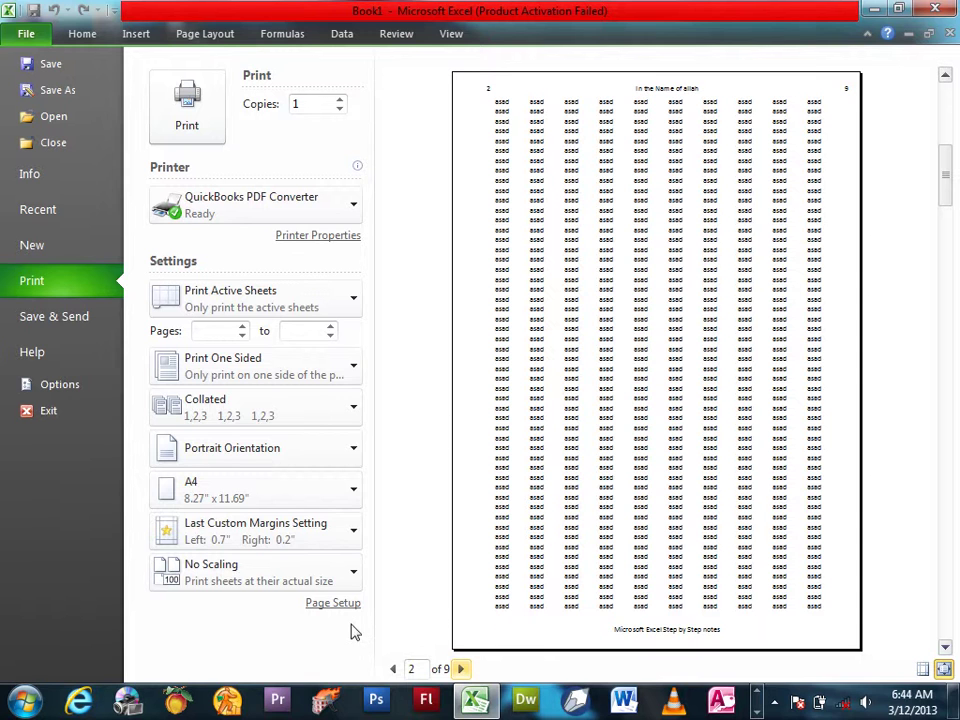
{"action": "left_click", "coordinate": [333, 603]}
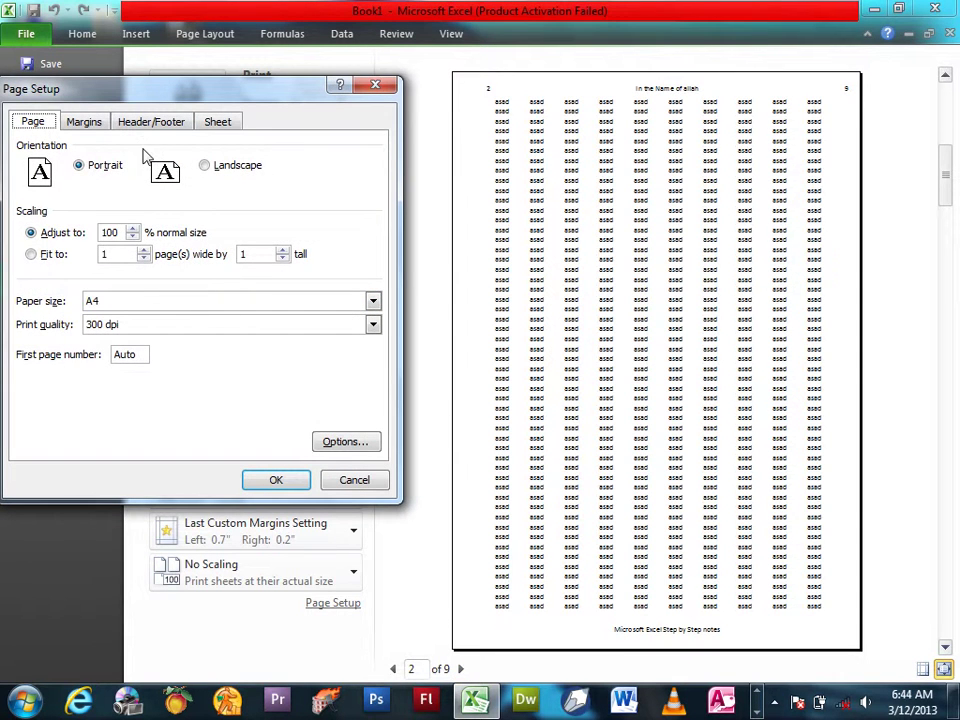
{"action": "left_click", "coordinate": [120, 121]}
{"action": "left_click", "coordinate": [140, 244]}
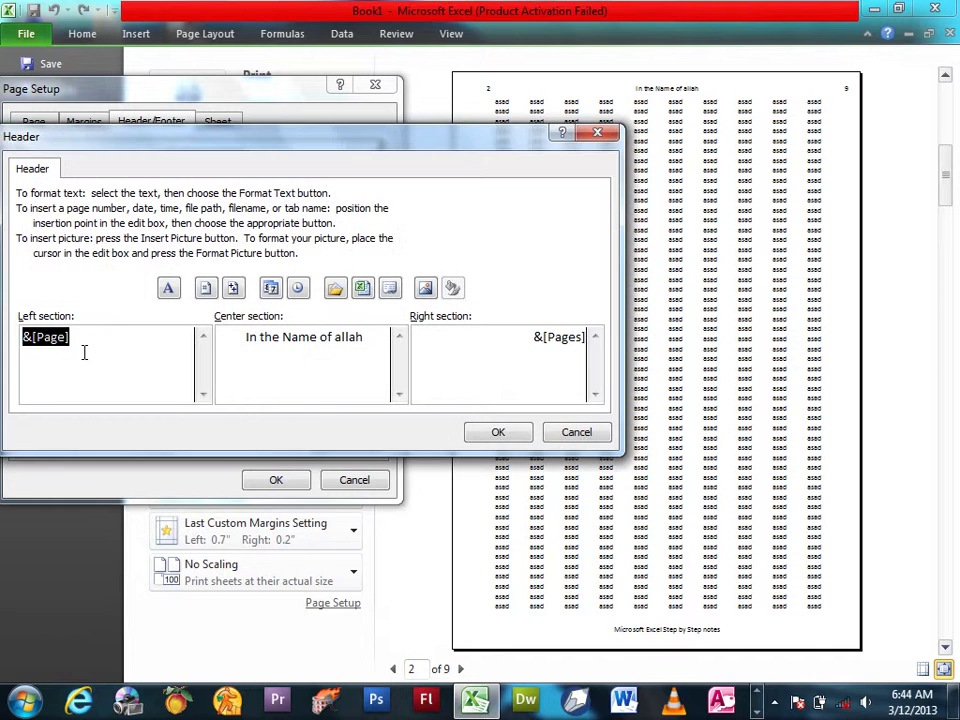
{"action": "key", "text": "Delete"}
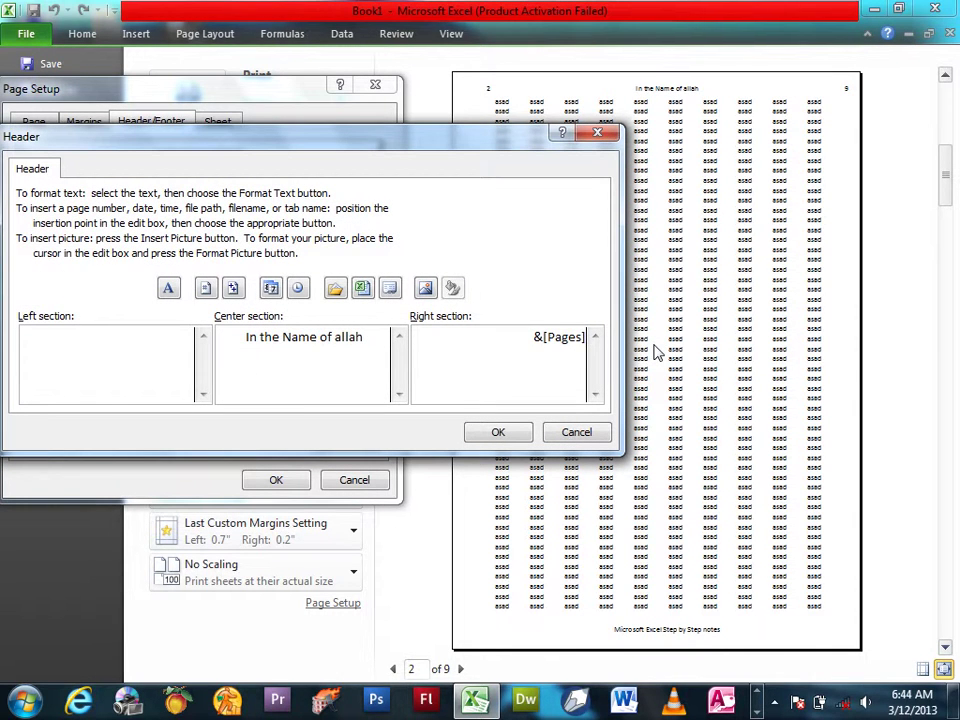
{"action": "key", "text": "BackSpace"}
{"action": "key", "text": "BackSpace"}
{"action": "key", "text": "BackSpace"}
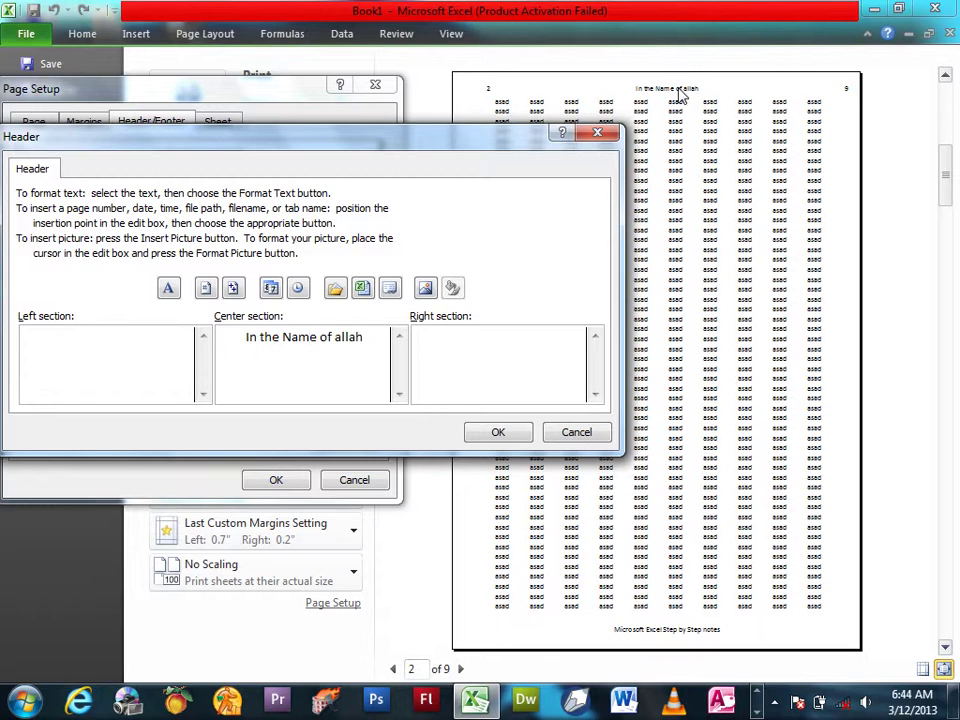
{"action": "left_click", "coordinate": [168, 288]}
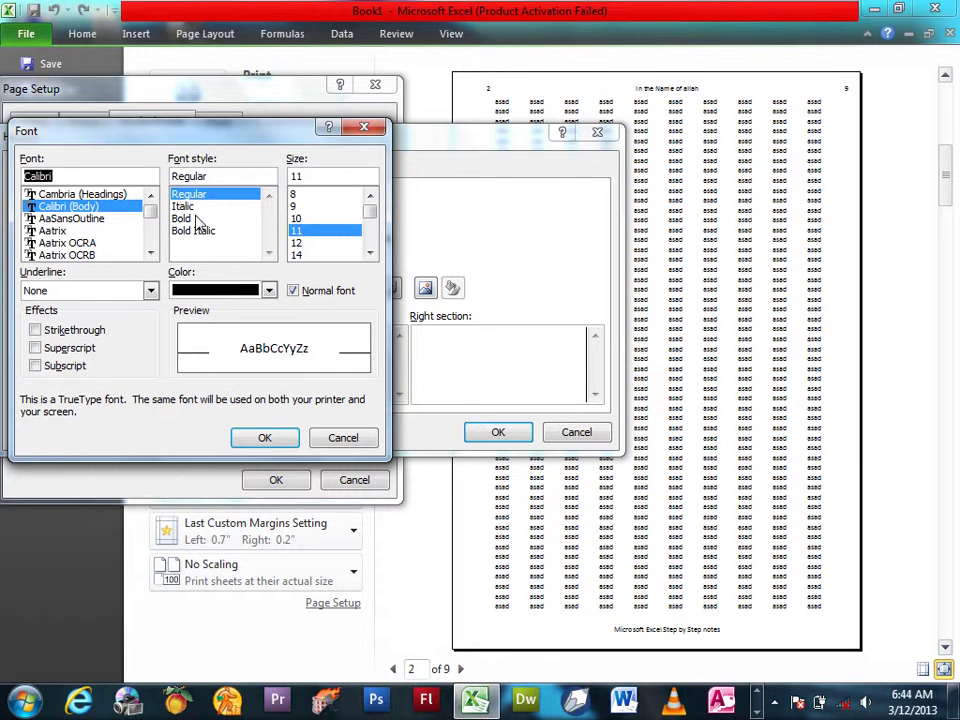
{"action": "left_click", "coordinate": [240, 219]}
{"action": "left_click", "coordinate": [305, 243]}
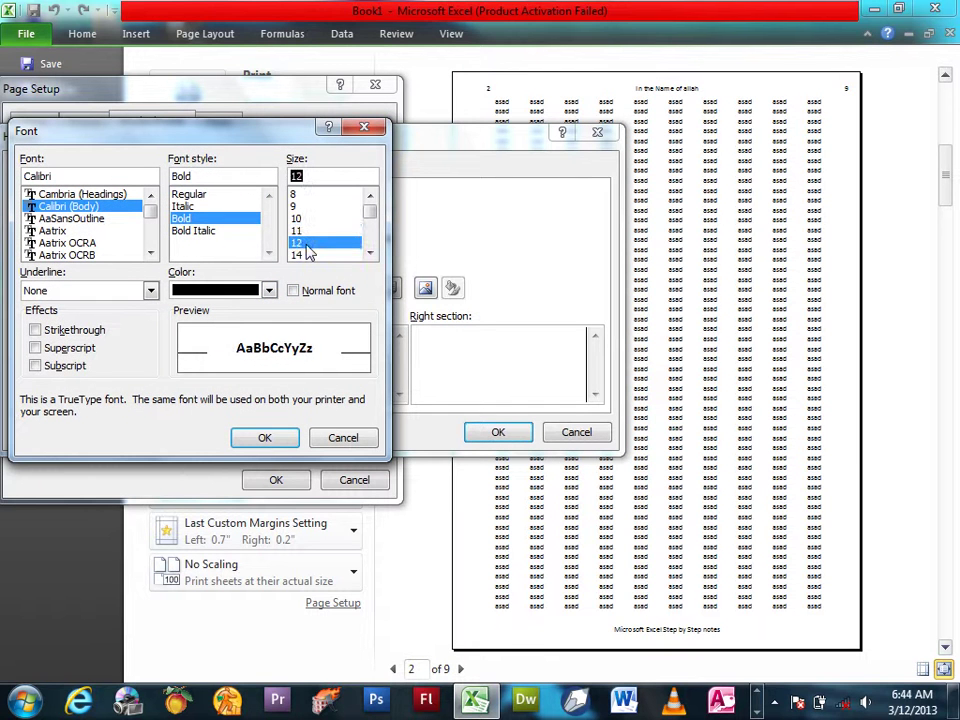
{"action": "left_click", "coordinate": [268, 290]}
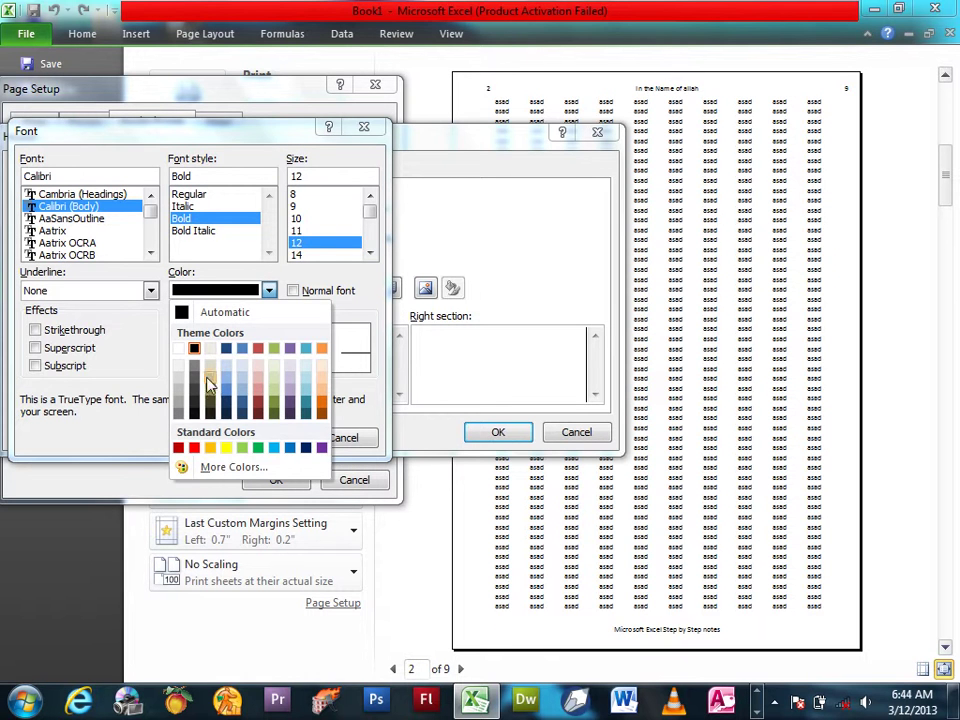
{"action": "left_click", "coordinate": [180, 449]}
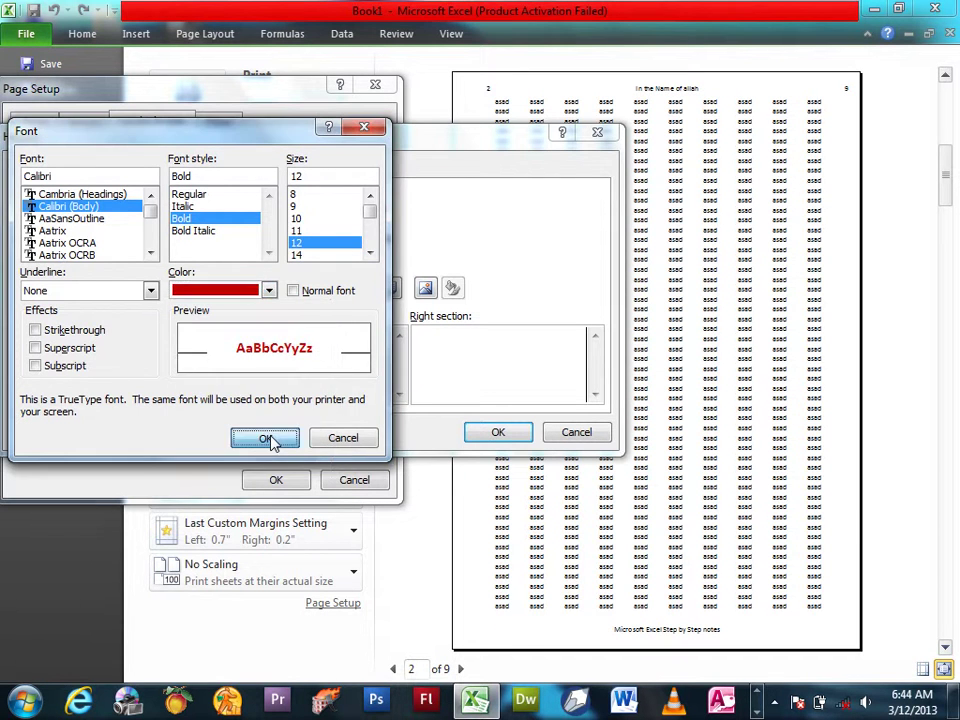
{"action": "left_click", "coordinate": [268, 439]}
{"action": "left_click", "coordinate": [496, 432]}
{"action": "left_click", "coordinate": [290, 478]}
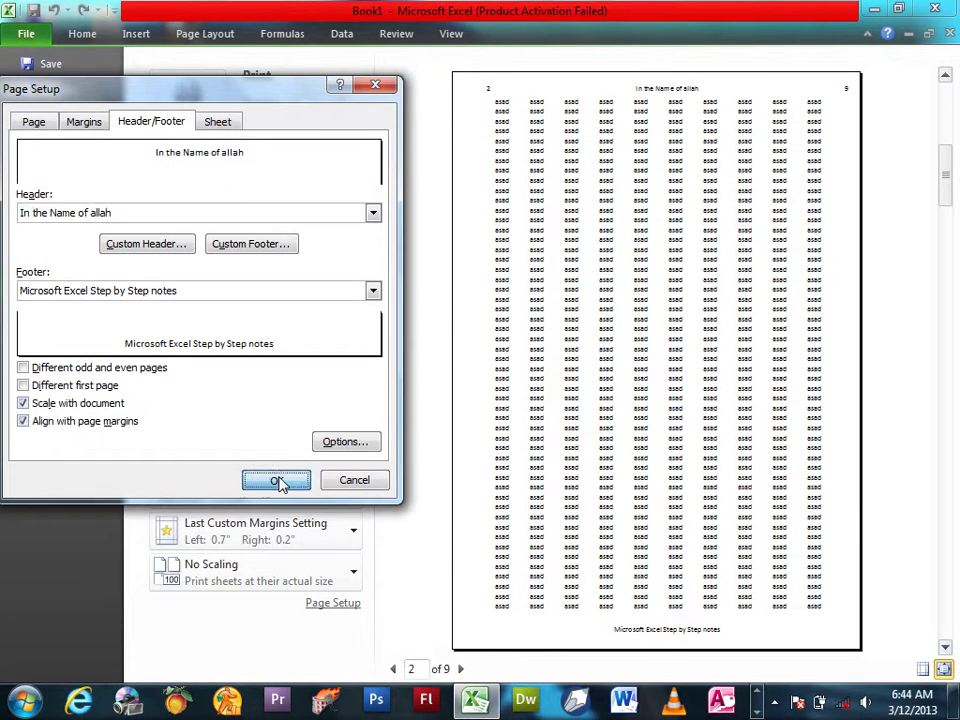
Format the centre header text 'In the Name of allah' as bold, 12 pt, red
{"action": "left_click", "coordinate": [330, 602]}
{"action": "left_click", "coordinate": [150, 121]}
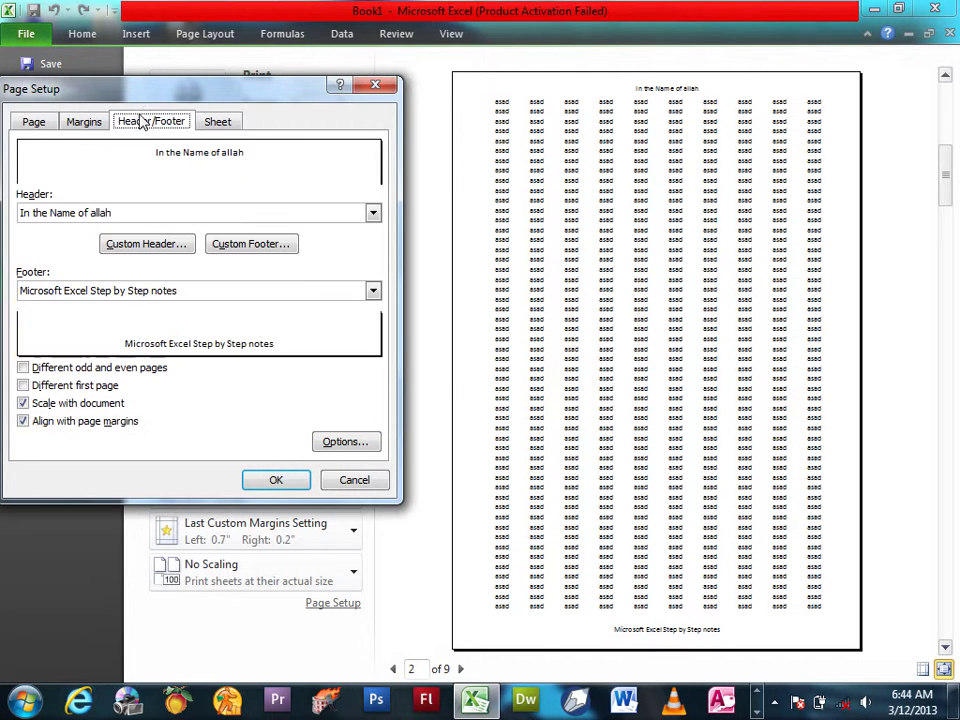
{"action": "left_click", "coordinate": [150, 246]}
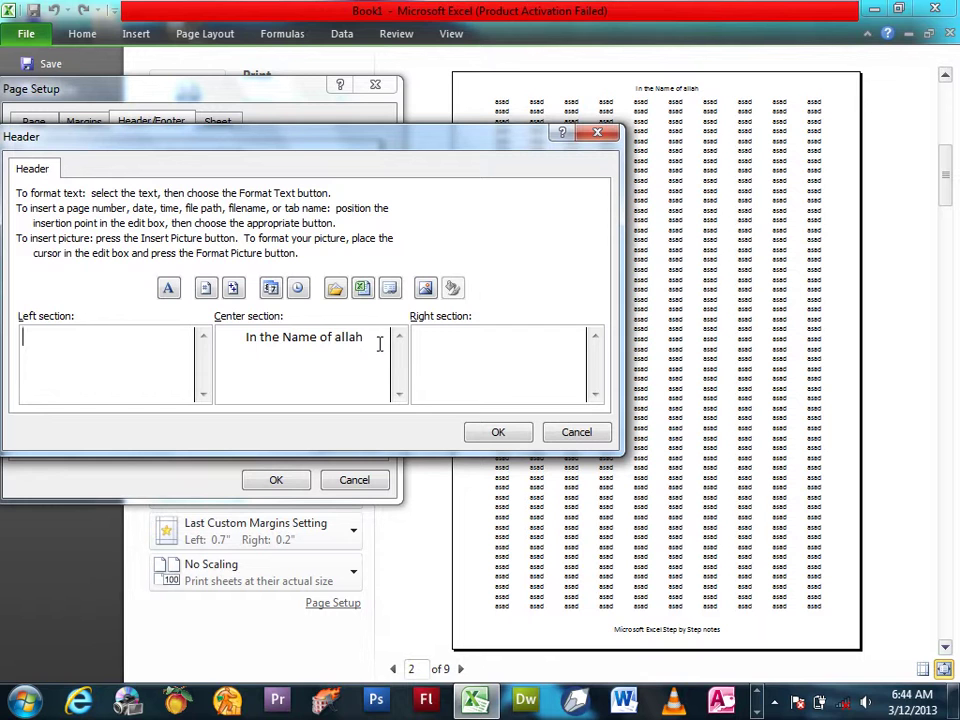
{"action": "left_click_drag", "start_coordinate": [380, 344], "coordinate": [225, 340]}
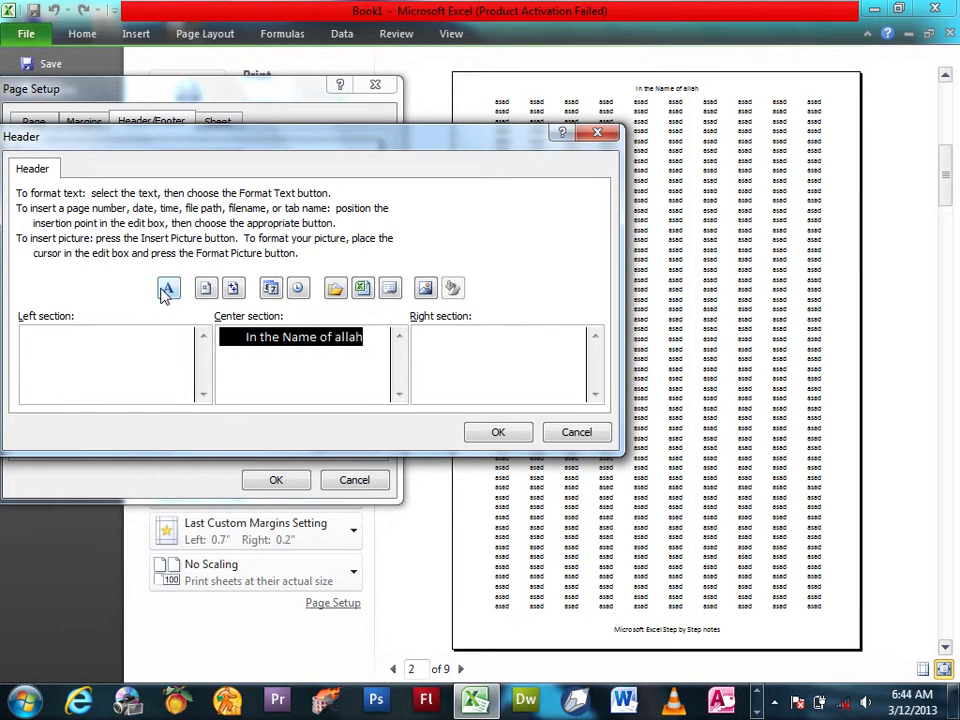
{"action": "left_click", "coordinate": [166, 290]}
{"action": "left_click", "coordinate": [190, 218]}
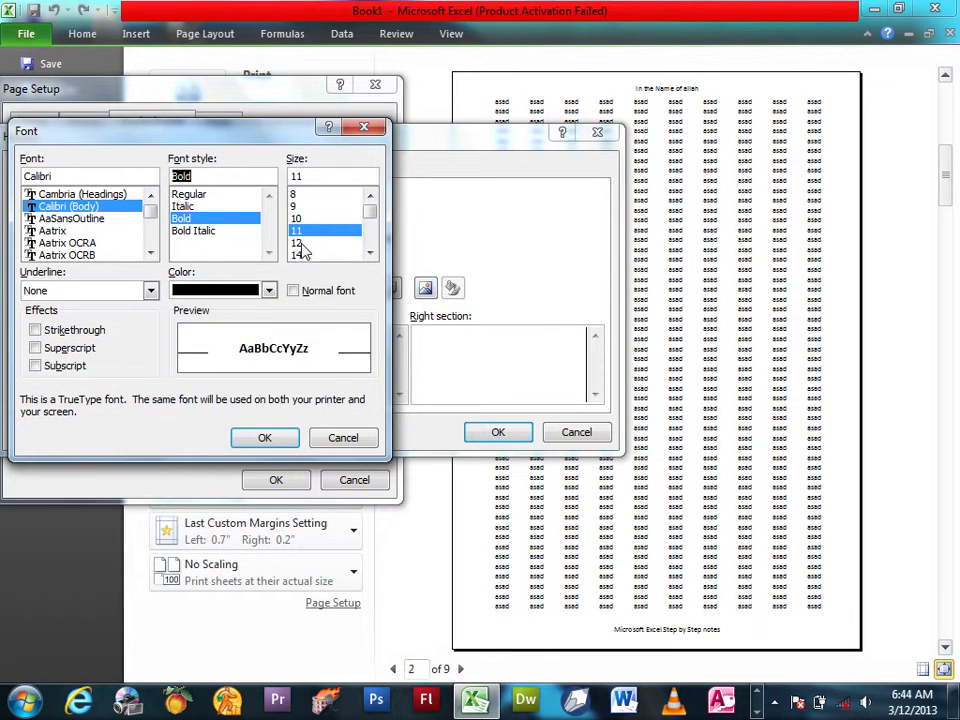
{"action": "left_click", "coordinate": [298, 243]}
{"action": "left_click", "coordinate": [268, 290]}
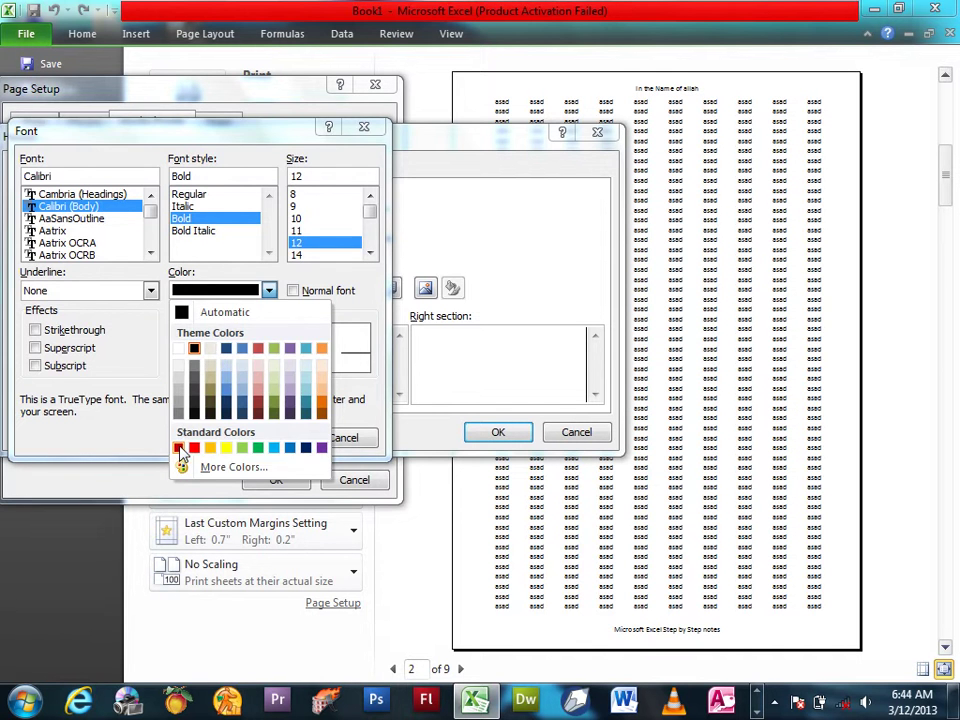
{"action": "left_click", "coordinate": [180, 448]}
{"action": "left_click", "coordinate": [288, 444]}
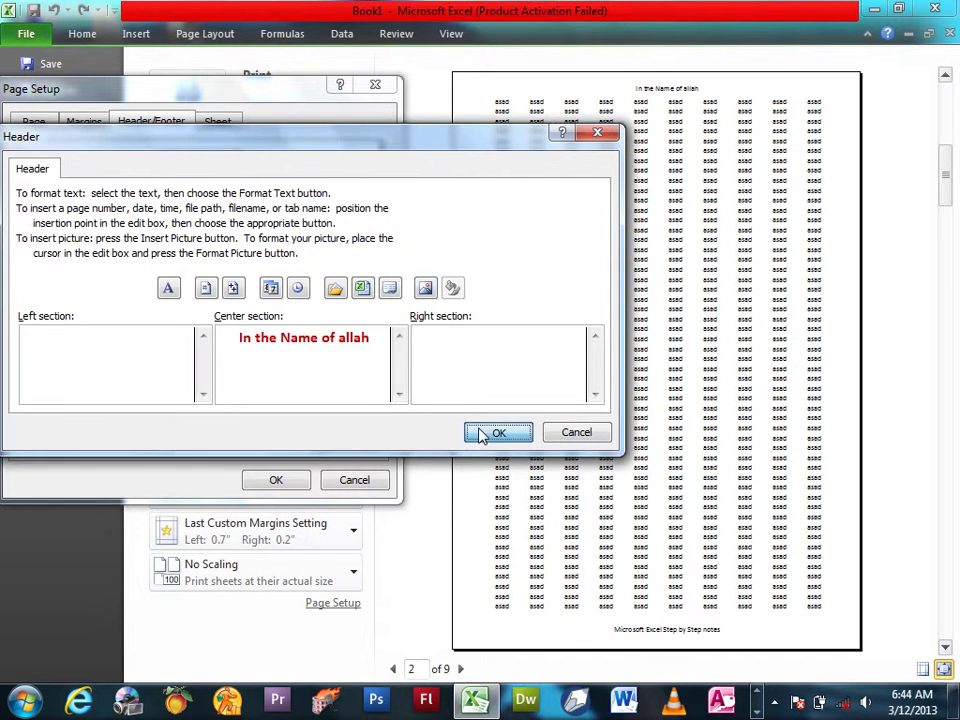
{"action": "left_click", "coordinate": [482, 436]}
{"action": "left_click", "coordinate": [281, 478]}
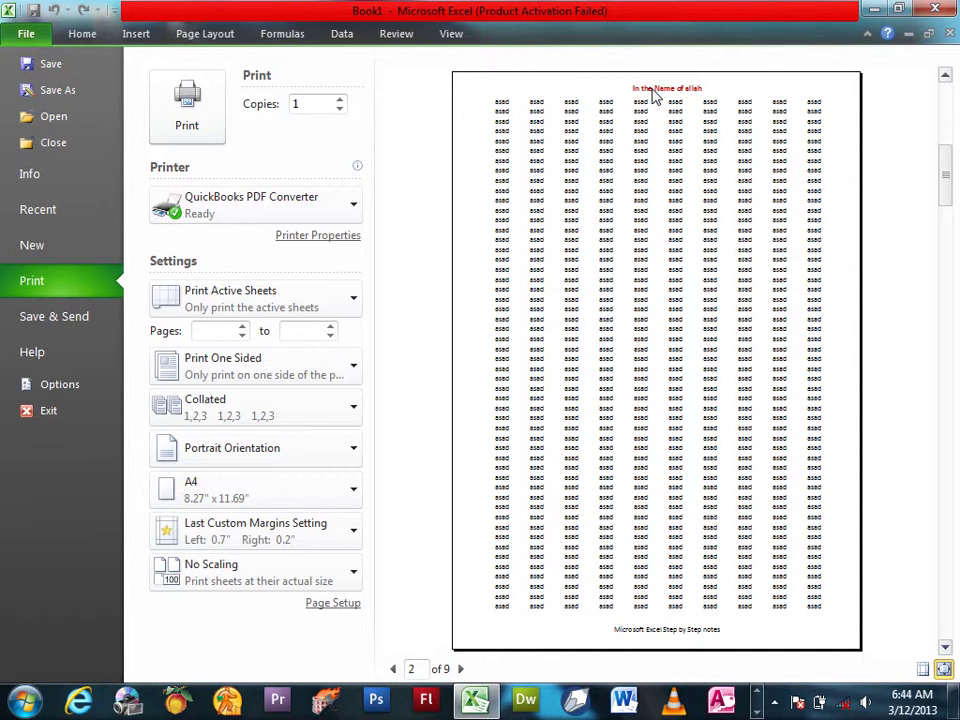
Insert the current date in the header's left section and the time in the right section
{"action": "left_click", "coordinate": [331, 605]}
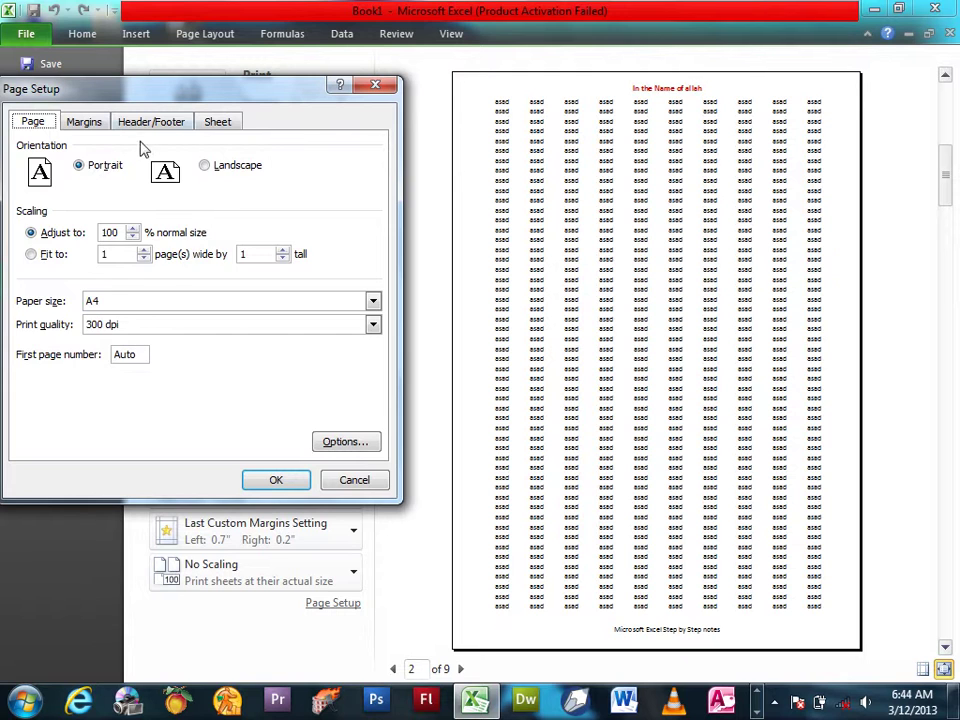
{"action": "left_click", "coordinate": [150, 122]}
{"action": "left_click", "coordinate": [148, 244]}
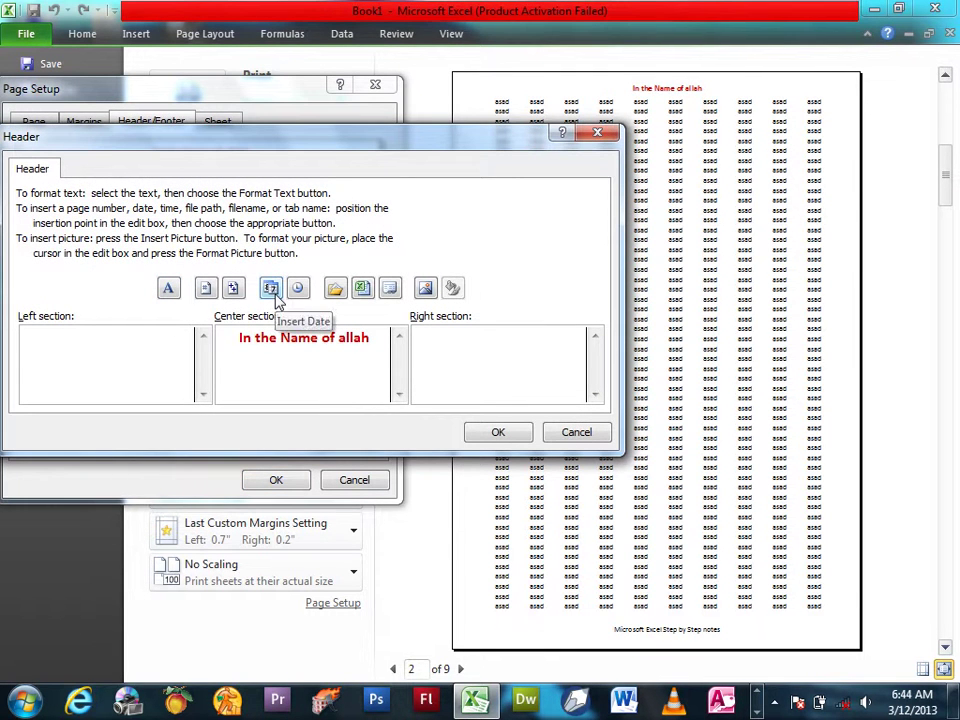
{"action": "left_click", "coordinate": [77, 330]}
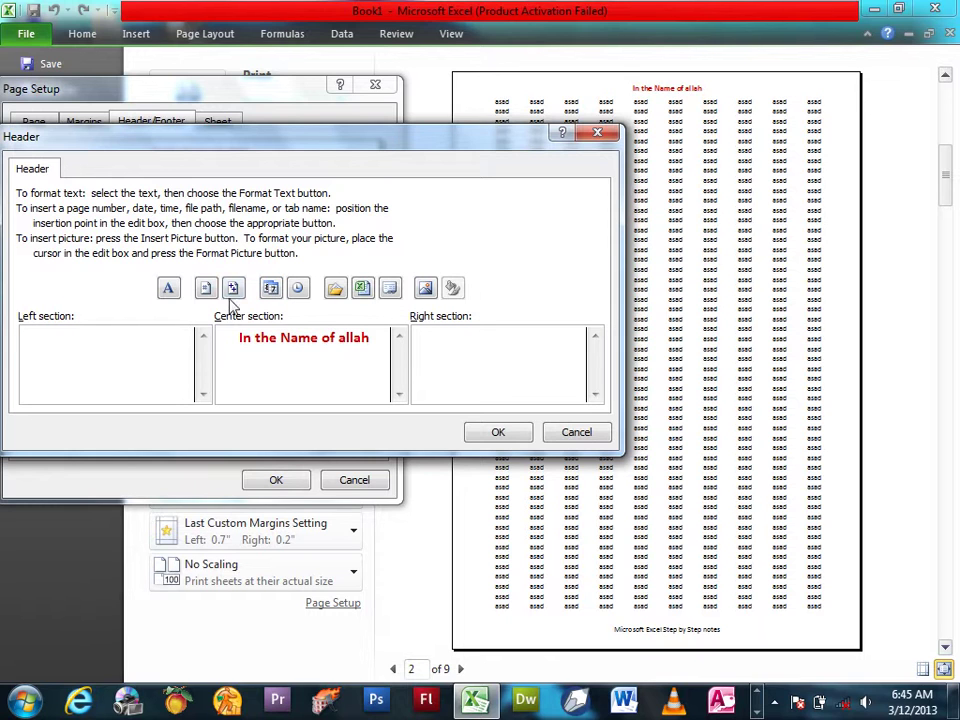
{"action": "left_click", "coordinate": [271, 289]}
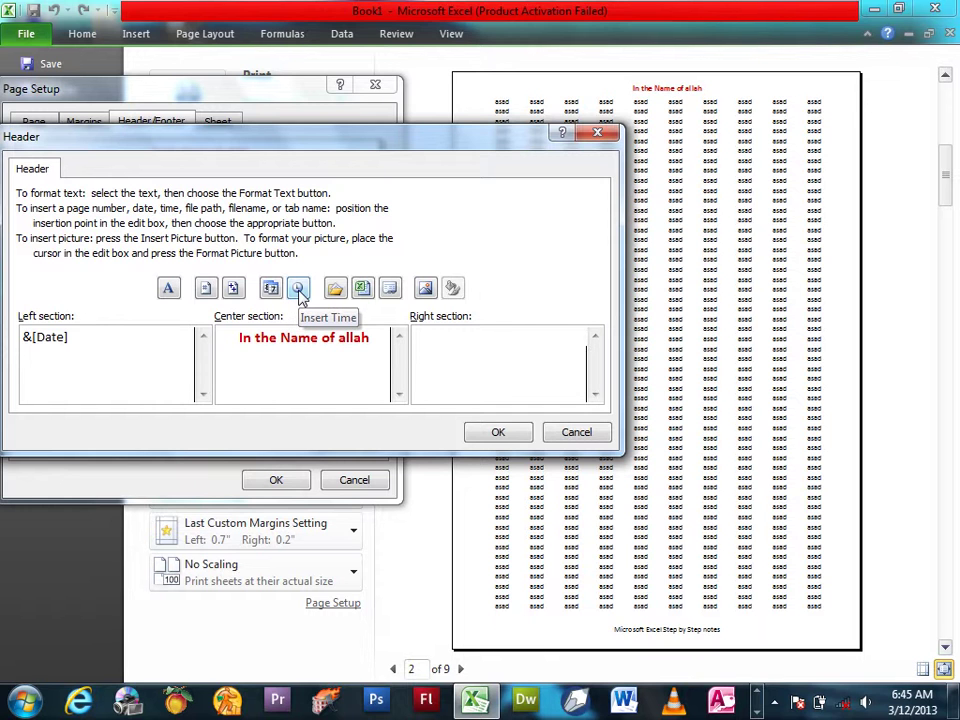
{"action": "left_click", "coordinate": [298, 290]}
{"action": "left_click", "coordinate": [489, 438]}
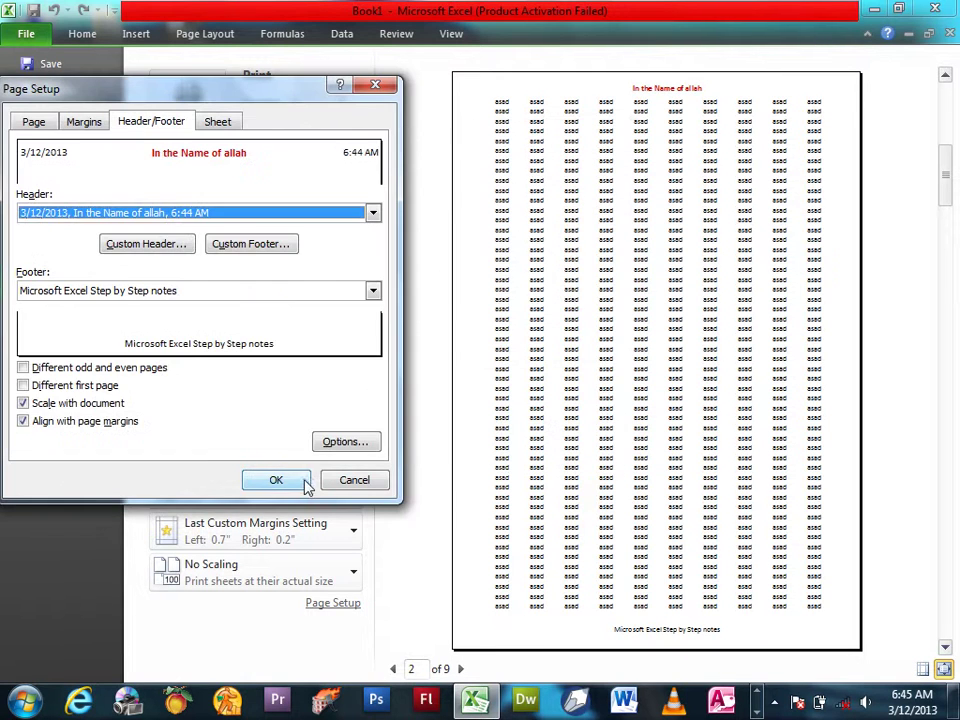
{"action": "left_click", "coordinate": [290, 484]}
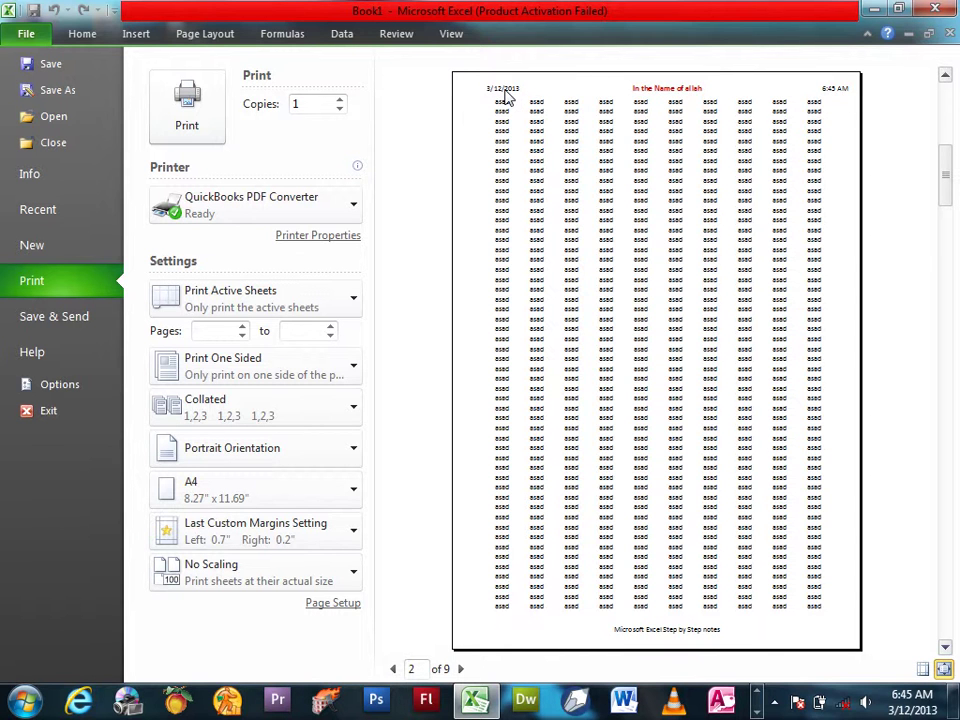
Swap the right header section's time code for the workbook's file path and name
{"action": "left_click", "coordinate": [318, 604]}
{"action": "left_click", "coordinate": [151, 122]}
{"action": "left_click", "coordinate": [163, 248]}
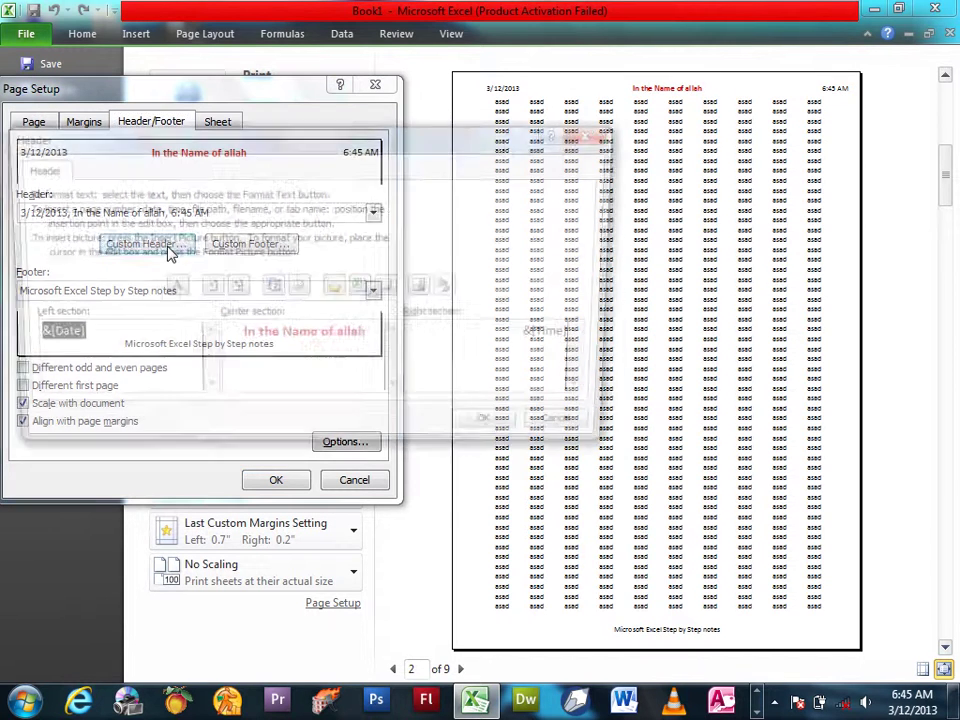
{"action": "left_click_drag", "start_coordinate": [584, 337], "coordinate": [540, 335]}
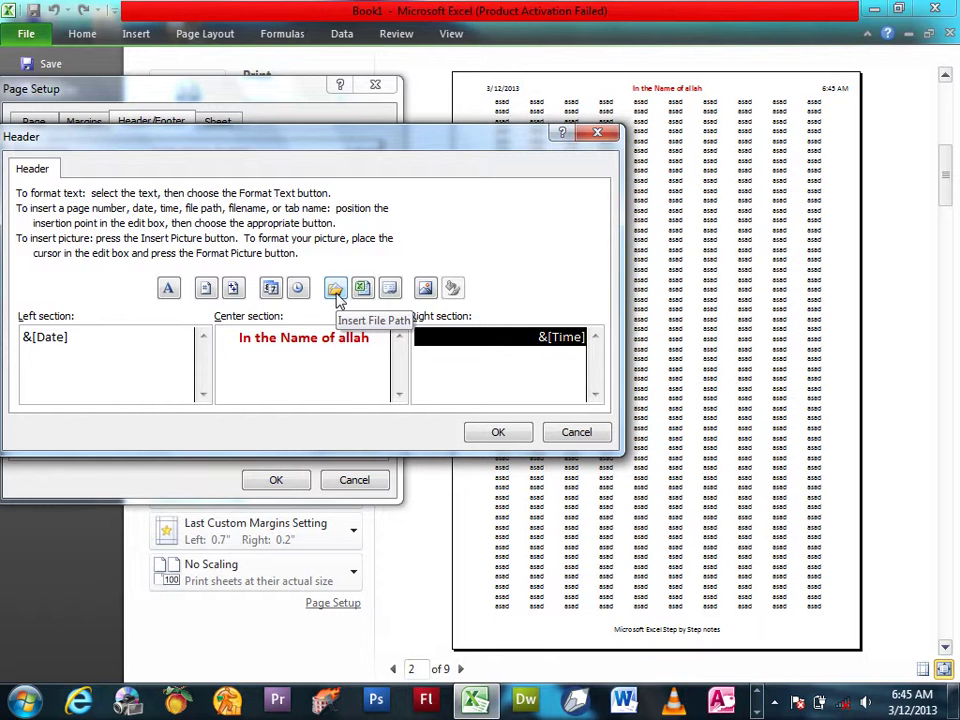
{"action": "left_click", "coordinate": [337, 298]}
{"action": "left_click", "coordinate": [498, 432]}
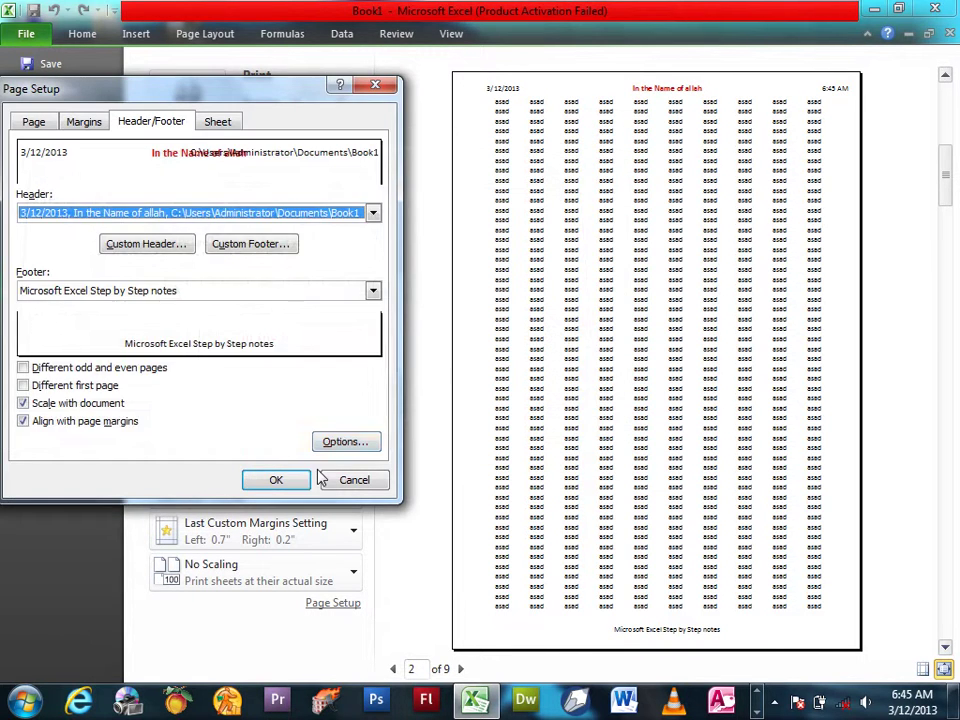
{"action": "left_click", "coordinate": [300, 479]}
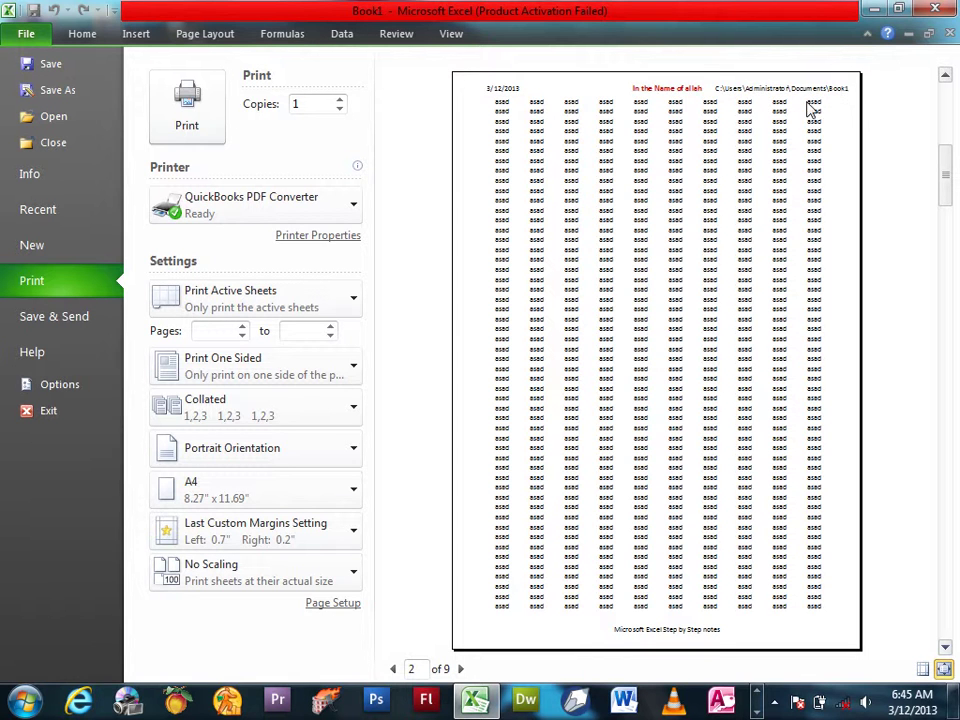
Replace the right section's path and file codes with just the file name, Book1
{"action": "left_click", "coordinate": [333, 603]}
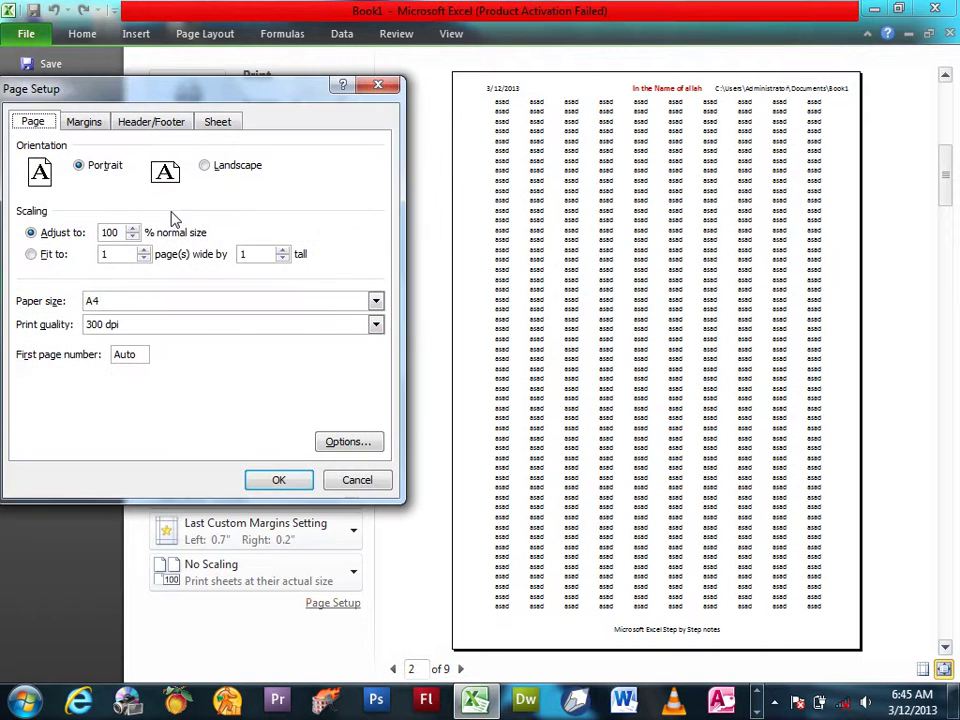
{"action": "left_click", "coordinate": [146, 122]}
{"action": "left_click", "coordinate": [160, 245]}
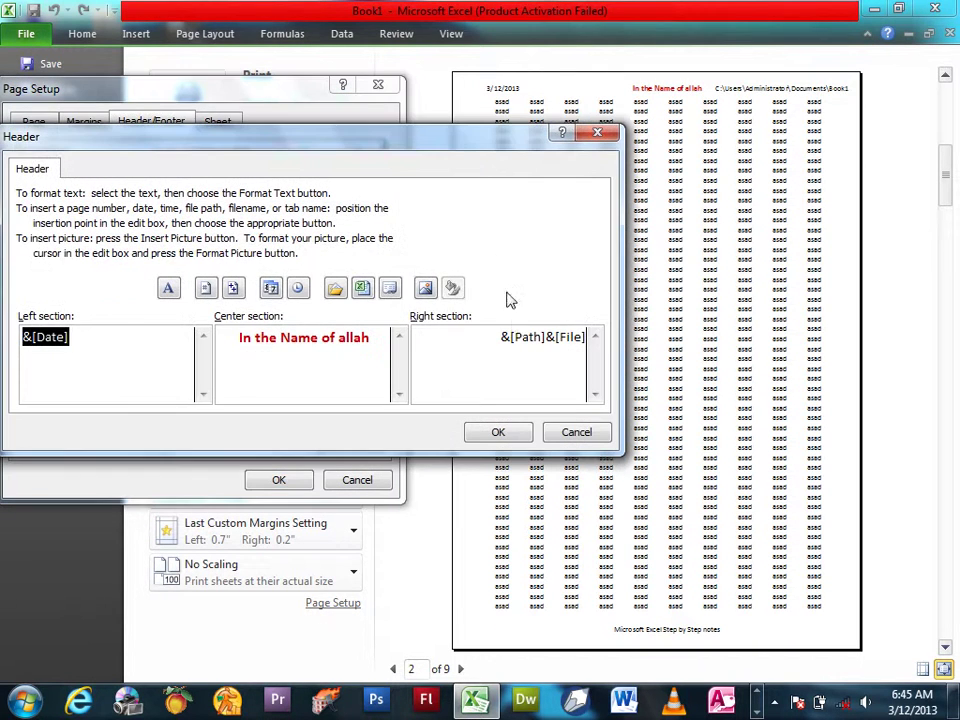
{"action": "triple_click", "coordinate": [524, 346]}
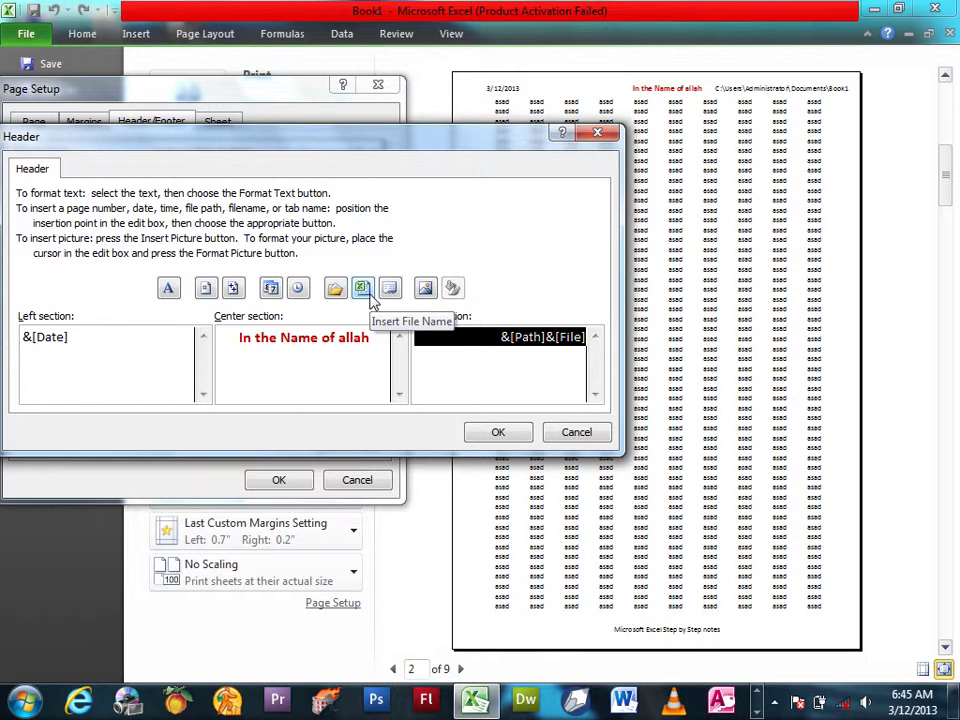
{"action": "left_click", "coordinate": [362, 290]}
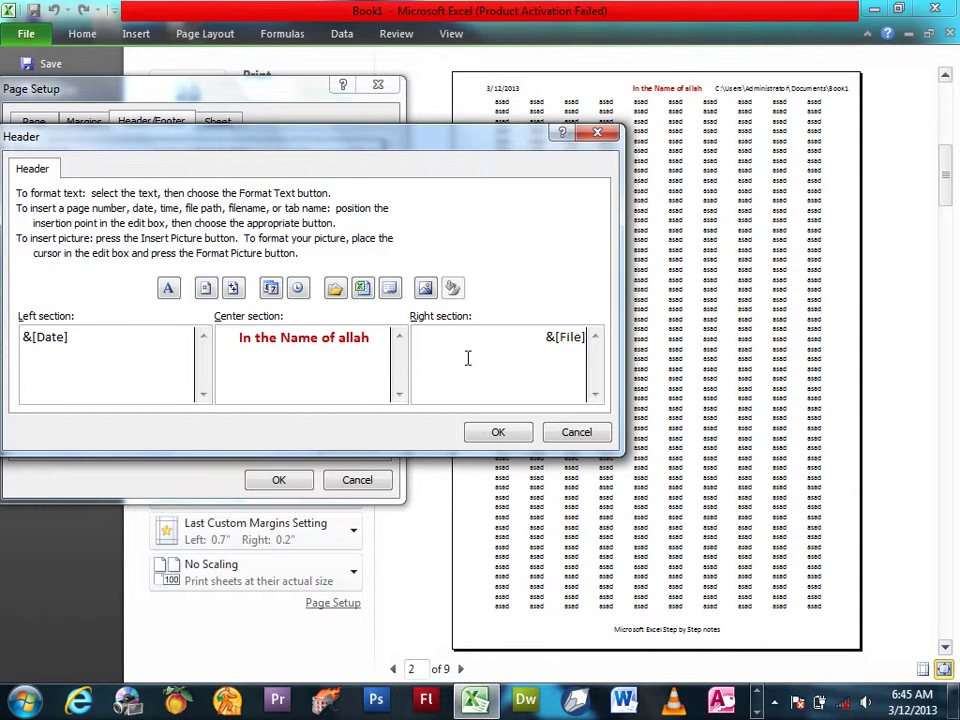
{"action": "left_click", "coordinate": [496, 434]}
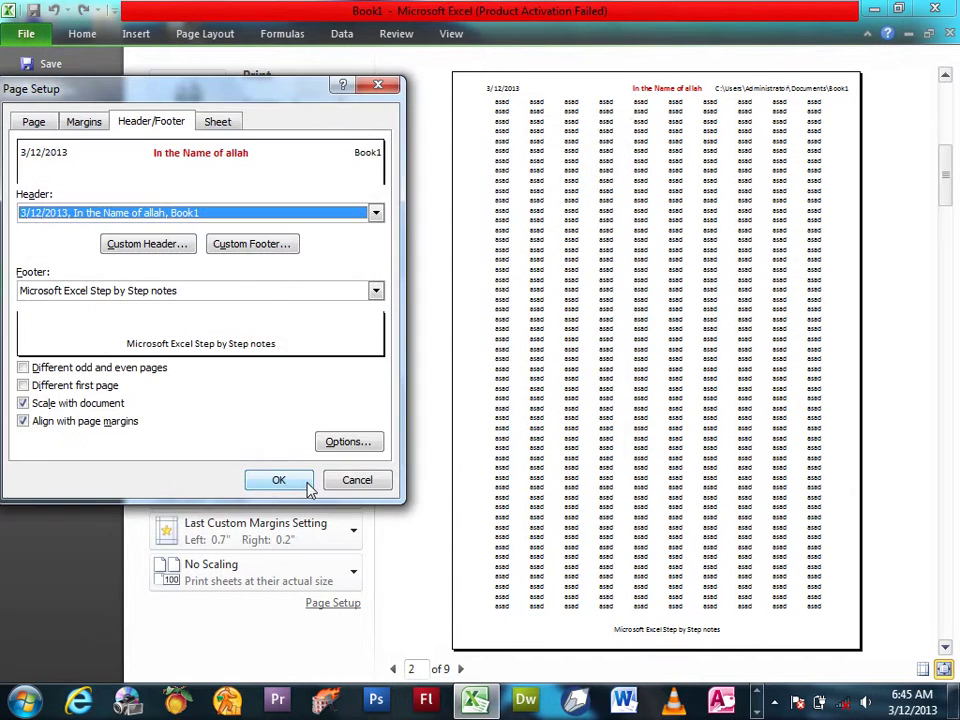
{"action": "left_click", "coordinate": [300, 482]}
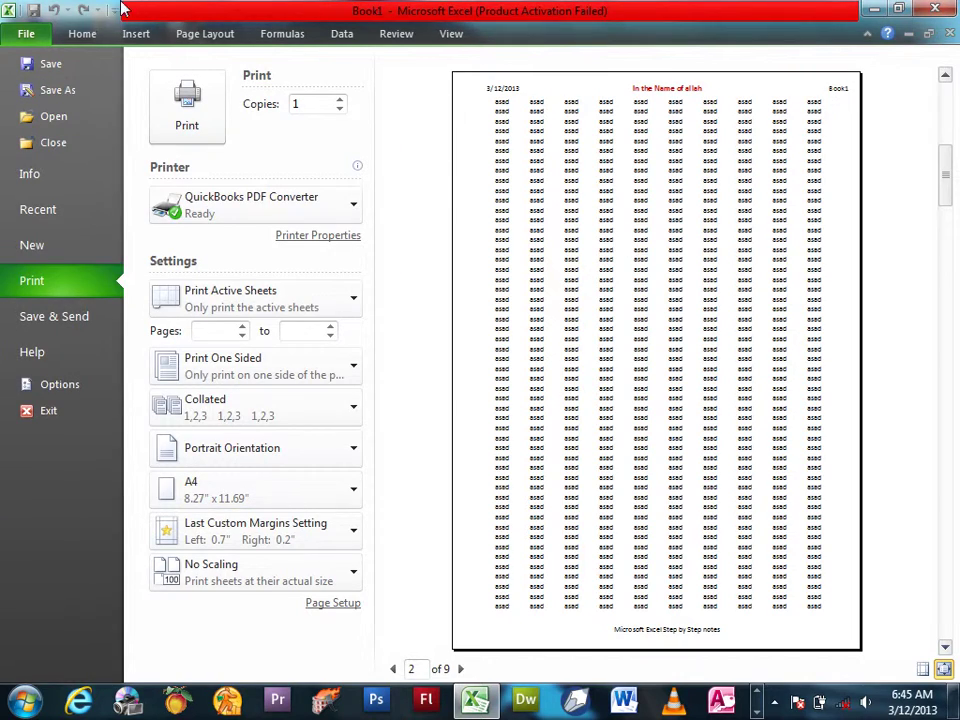
Save the workbook as opd.xlsx and reopen the print preview
{"action": "left_click", "coordinate": [56, 80]}
{"action": "type", "text": "opd"}
{"action": "key", "text": "Return"}
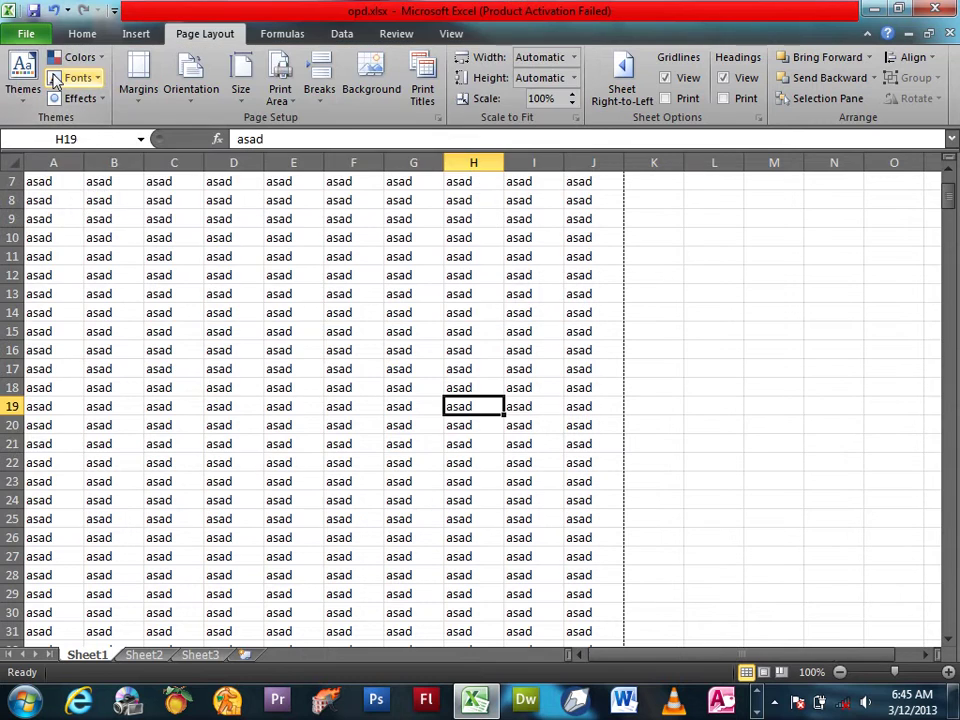
{"action": "key", "text": "ctrl+p"}
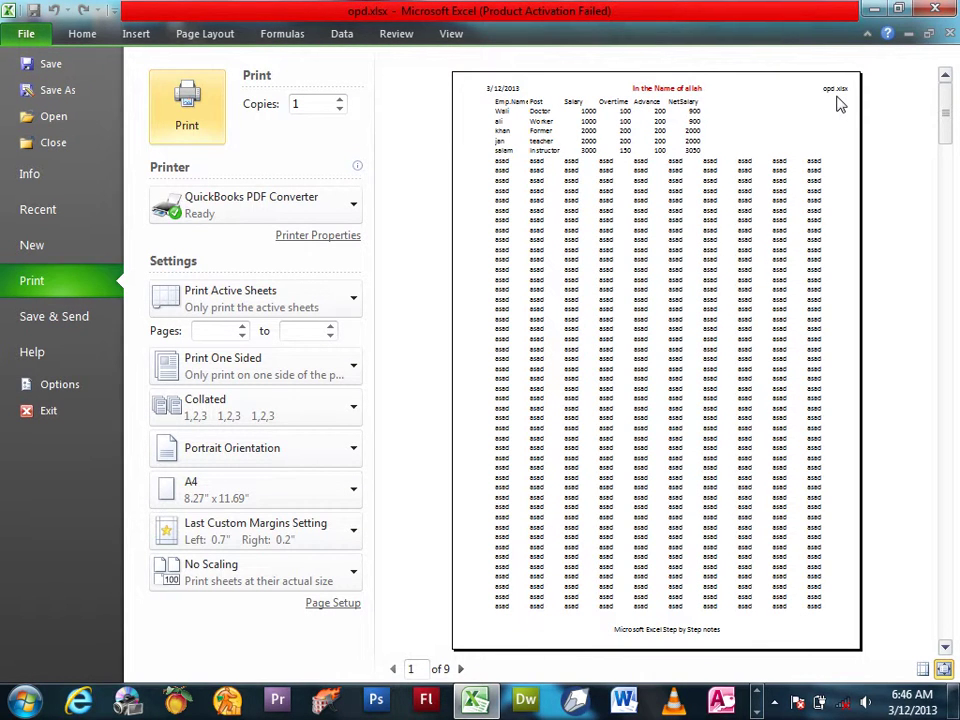
Replace the left header section's date with a single sheet-name code showing Sheet1
{"action": "left_click", "coordinate": [333, 603]}
{"action": "left_click", "coordinate": [152, 121]}
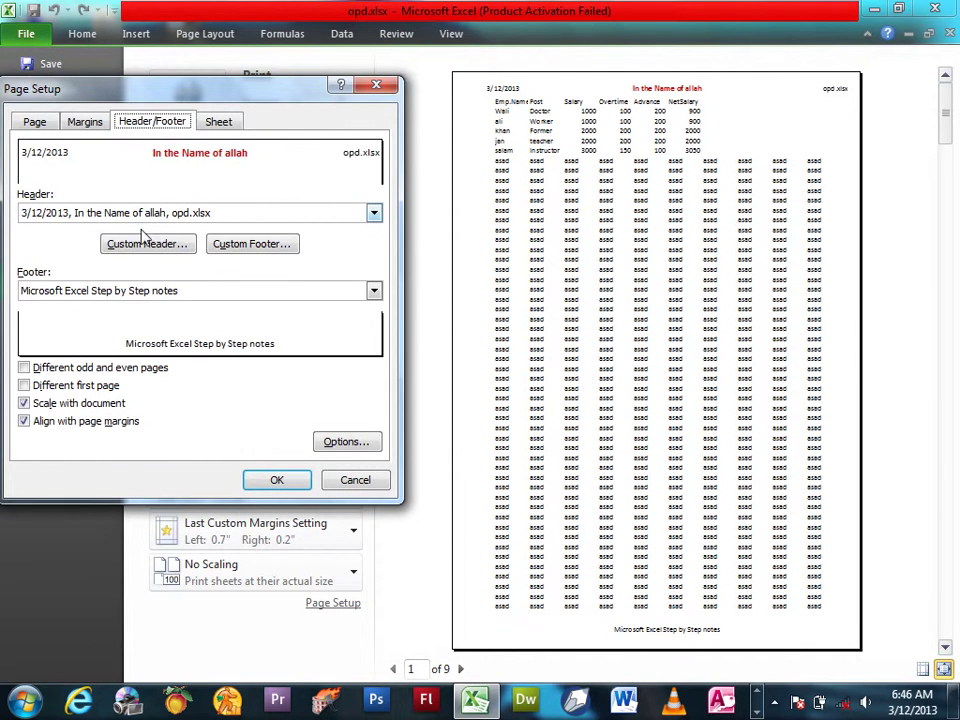
{"action": "left_click", "coordinate": [142, 240]}
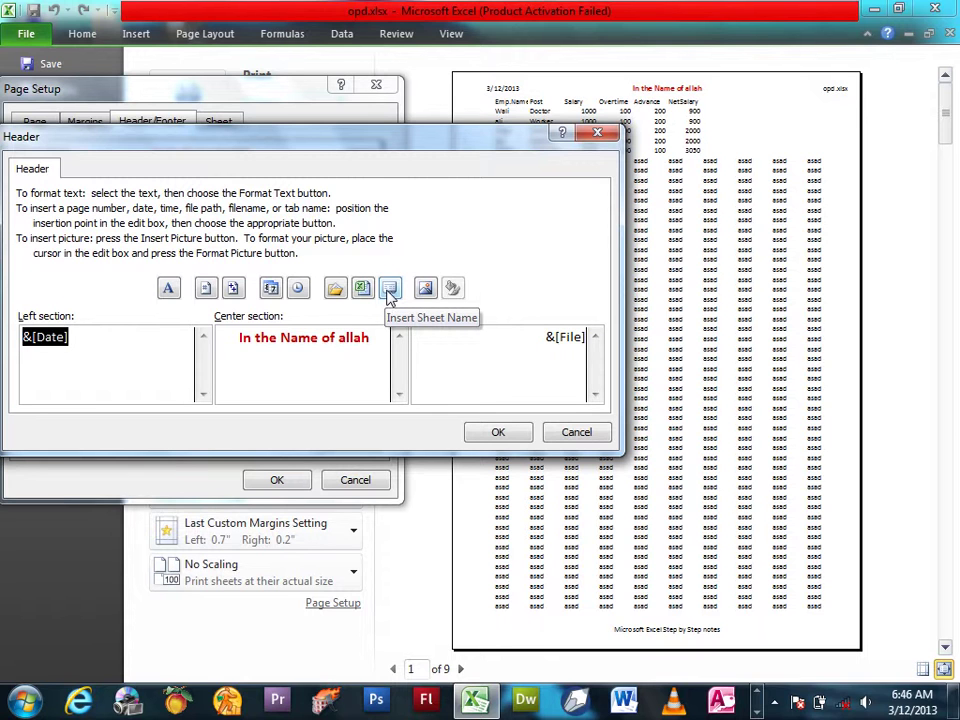
{"action": "left_click", "coordinate": [389, 290]}
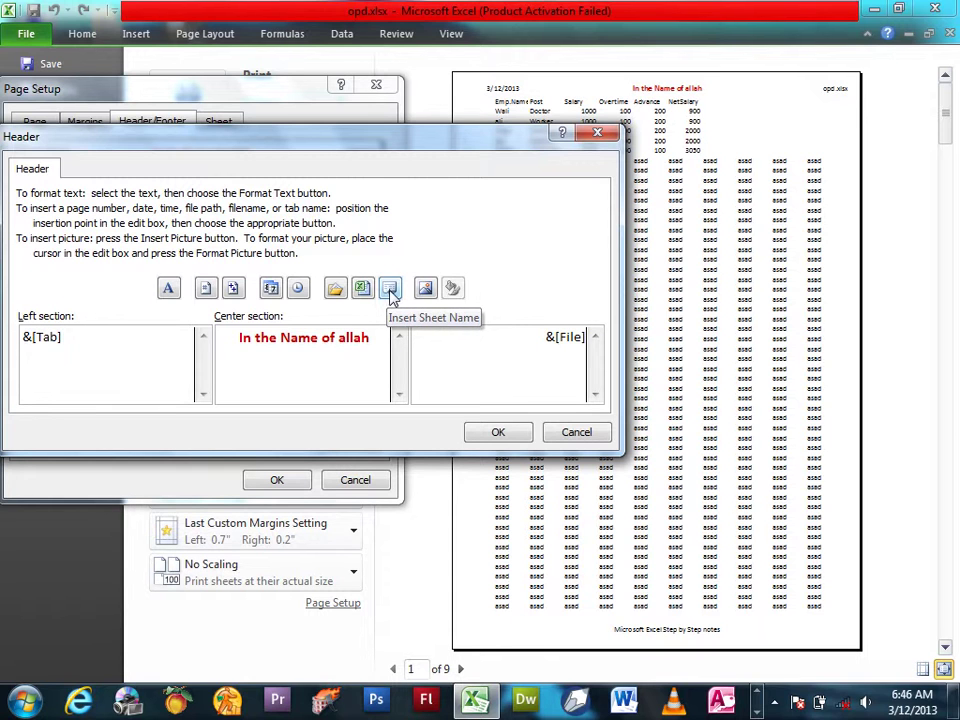
{"action": "left_click", "coordinate": [390, 290]}
{"action": "left_click_drag", "start_coordinate": [165, 328], "coordinate": [5, 340]}
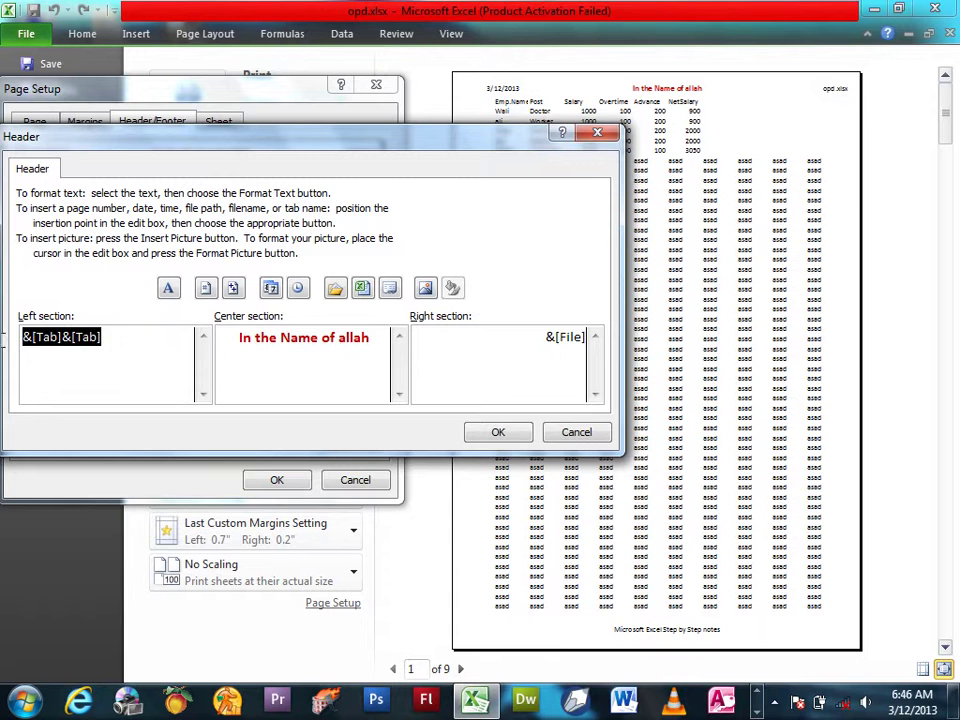
{"action": "left_click", "coordinate": [389, 290]}
{"action": "left_click", "coordinate": [498, 432]}
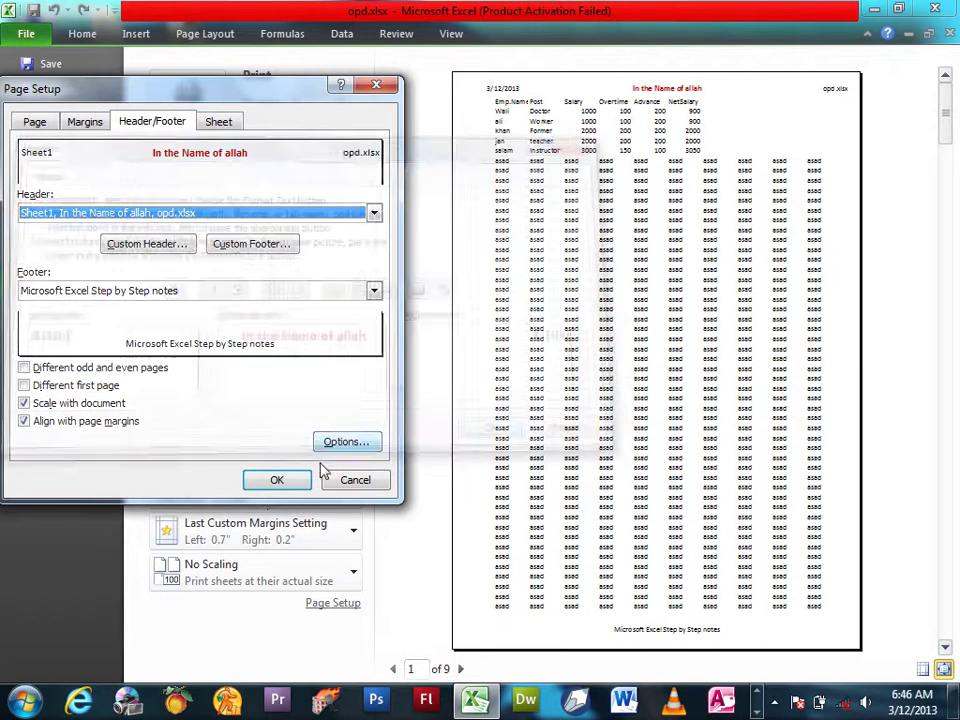
{"action": "left_click", "coordinate": [270, 478]}
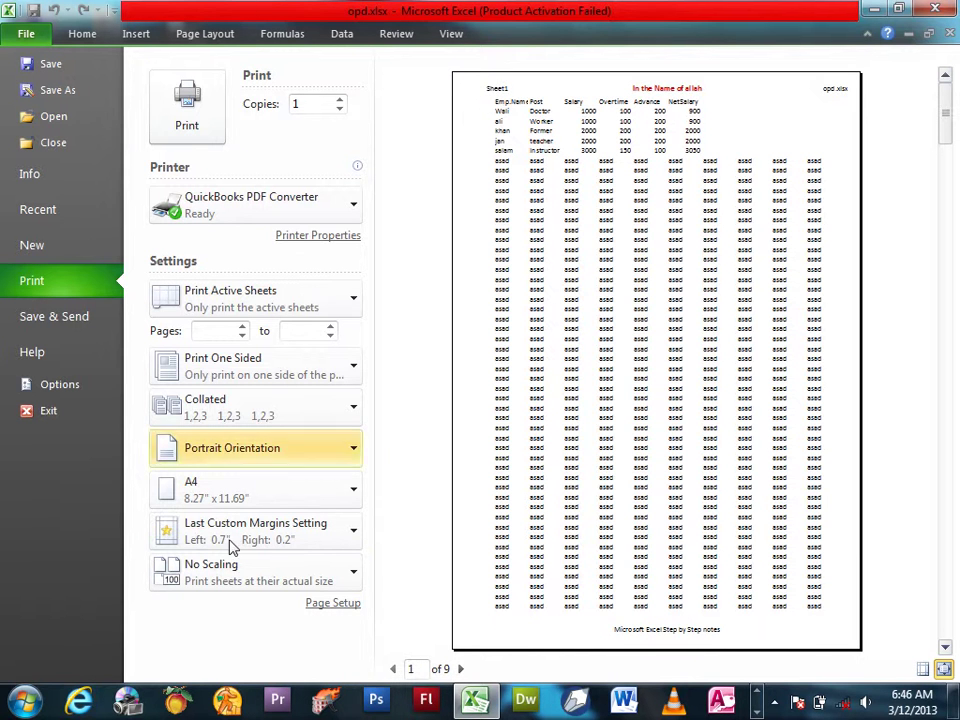
Insert Desert.jpg from Sample Pictures into the header's left section in place of the sheet name
{"action": "left_click", "coordinate": [338, 604]}
{"action": "left_click", "coordinate": [155, 122]}
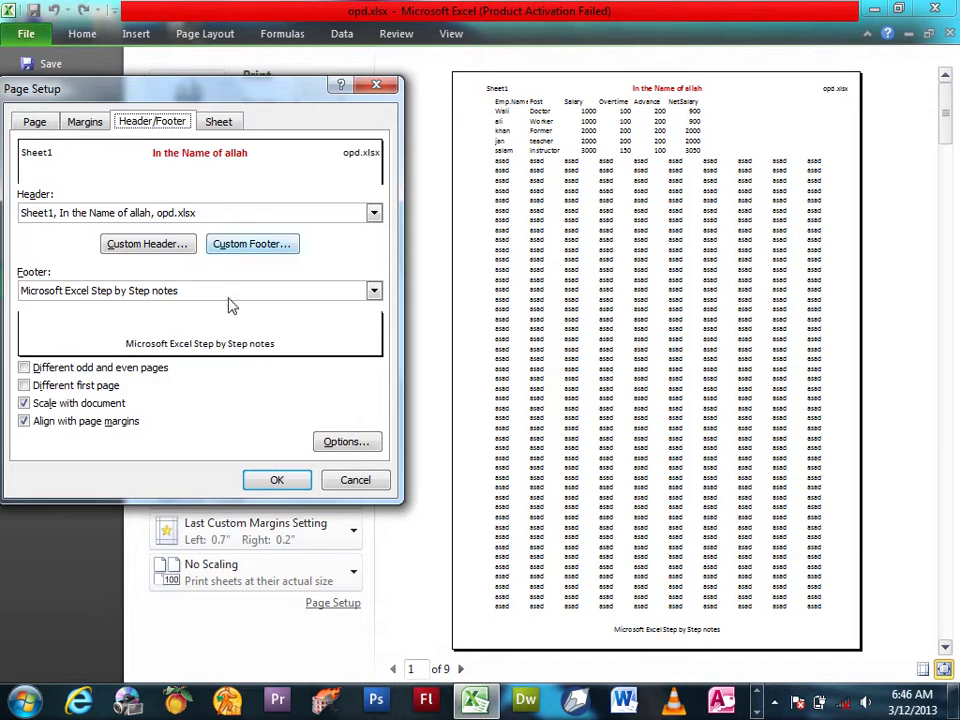
{"action": "left_click", "coordinate": [174, 251]}
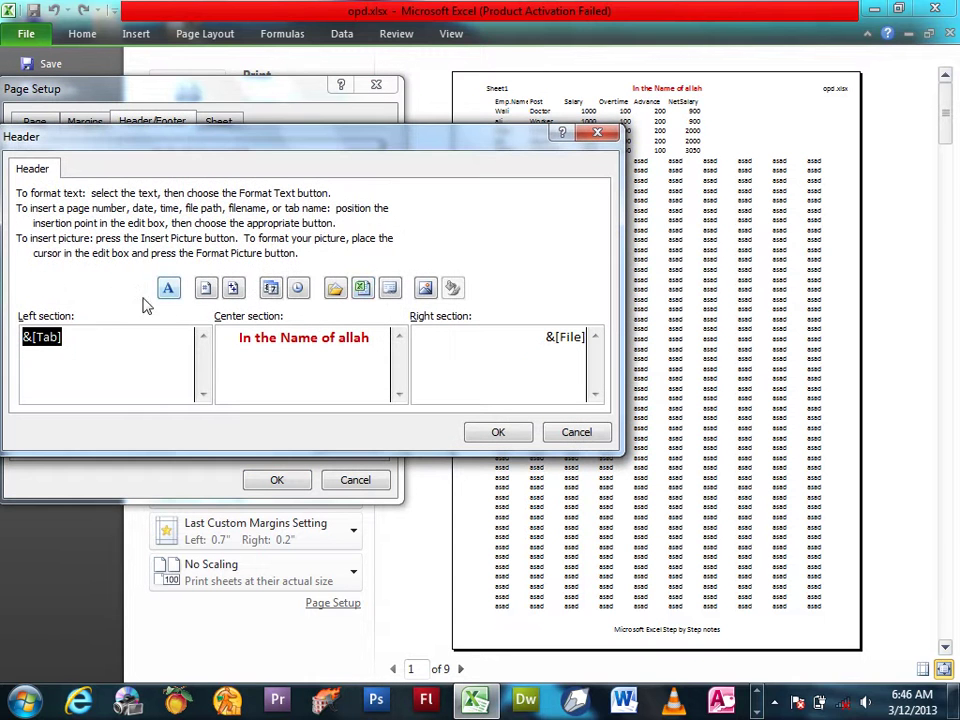
{"action": "left_click", "coordinate": [426, 289]}
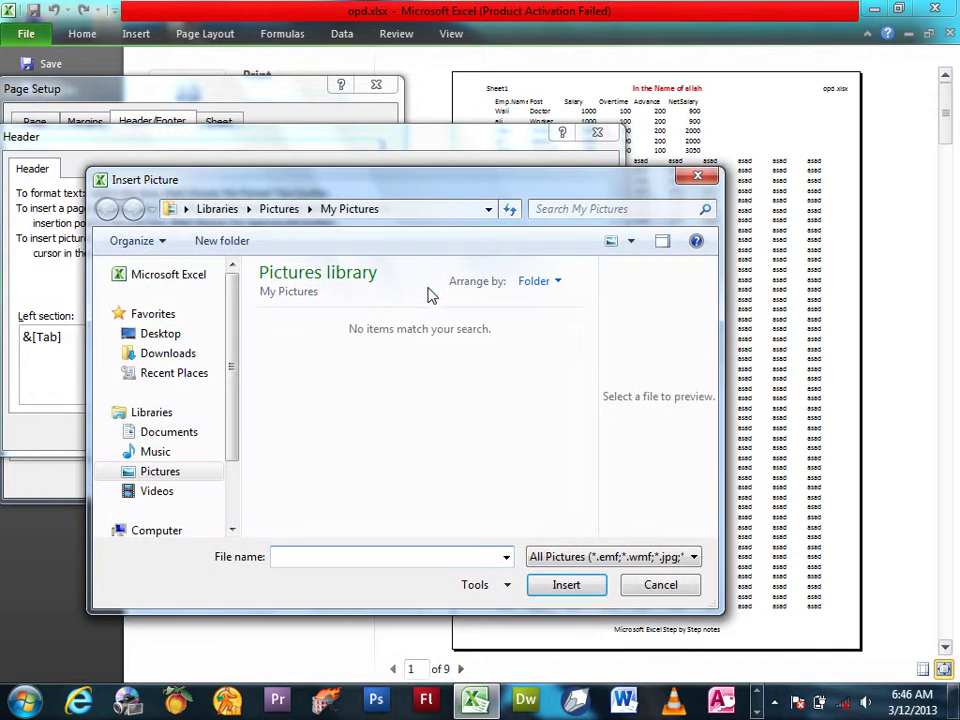
{"action": "left_click", "coordinate": [176, 474]}
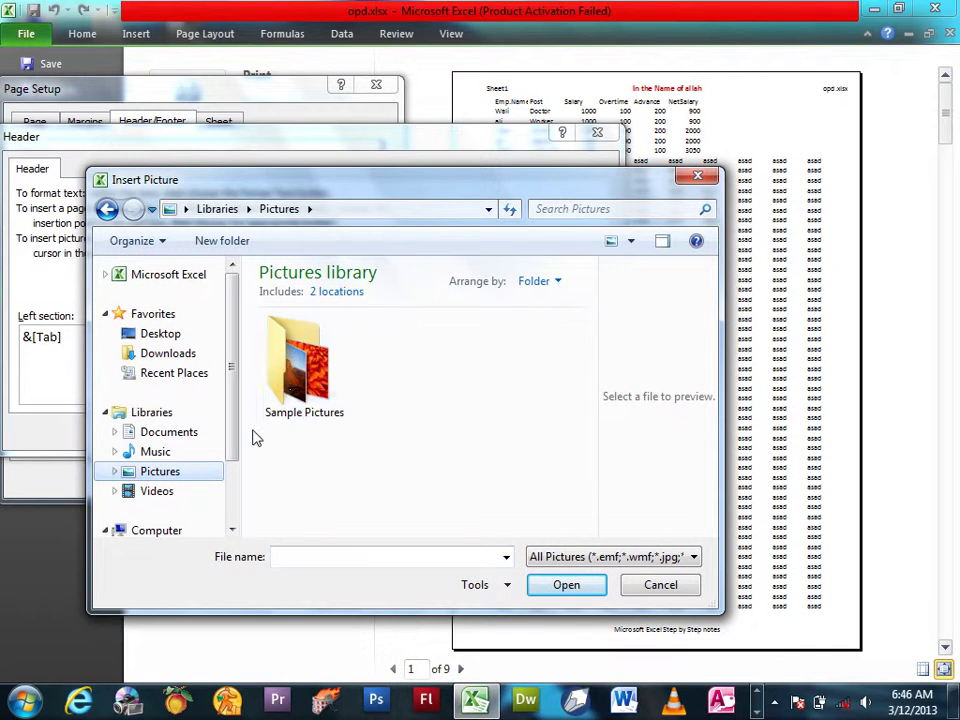
{"action": "double_click", "coordinate": [285, 397]}
{"action": "double_click", "coordinate": [411, 355]}
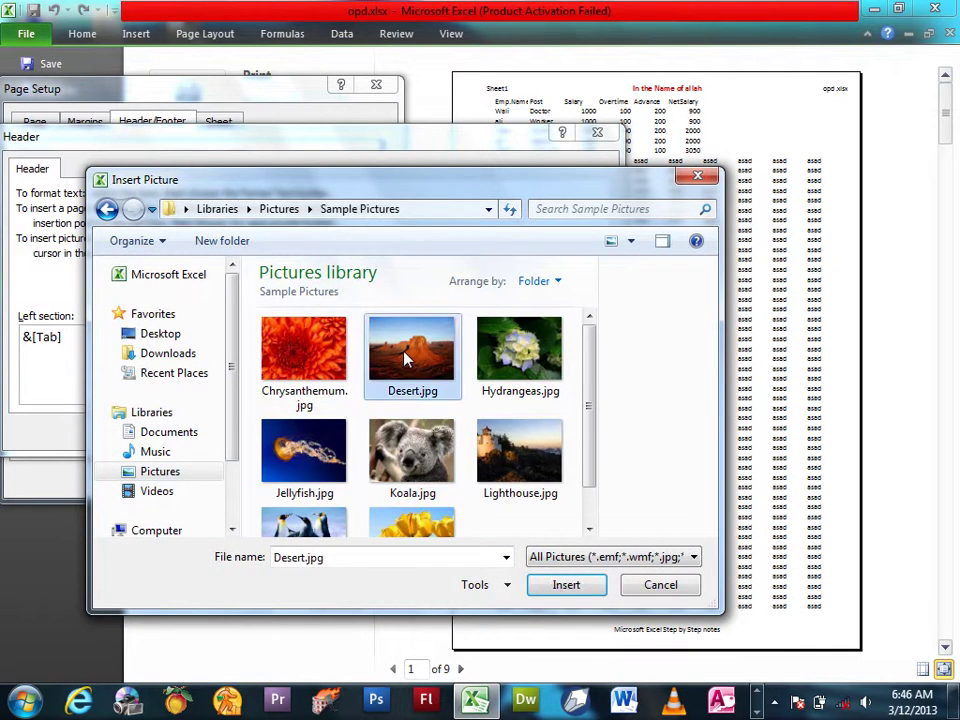
{"action": "left_click", "coordinate": [497, 432]}
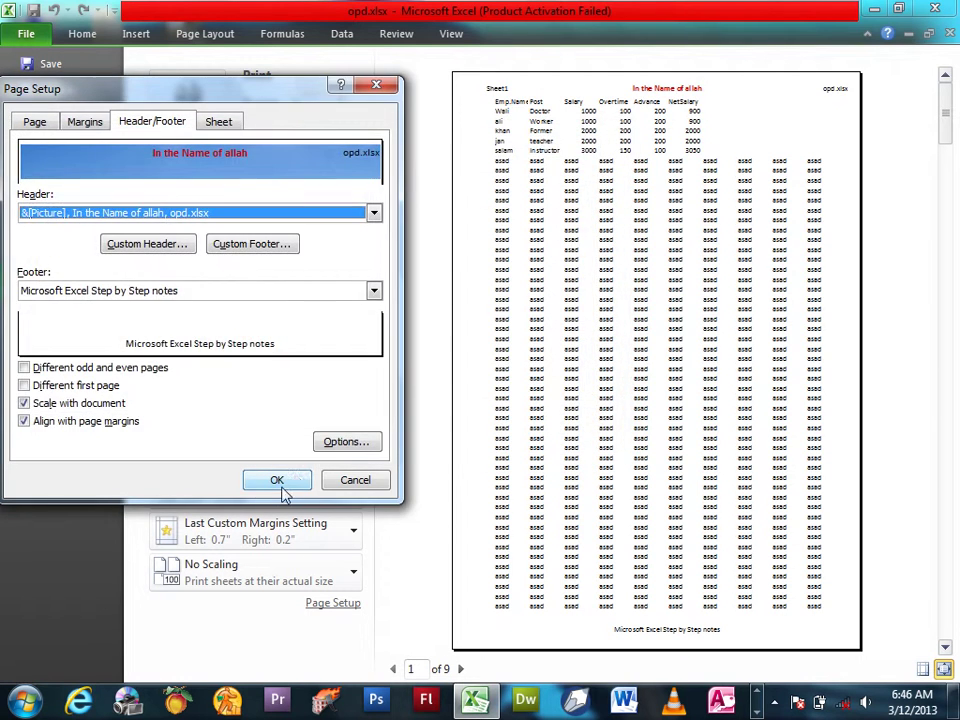
{"action": "left_click", "coordinate": [279, 482]}
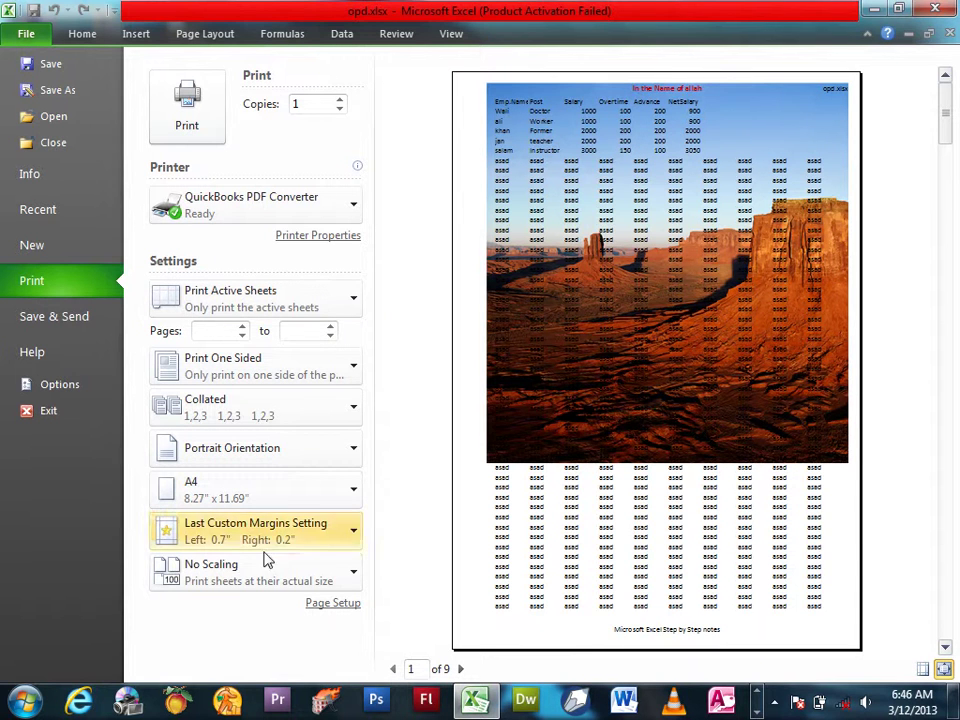
{"action": "left_click", "coordinate": [330, 603]}
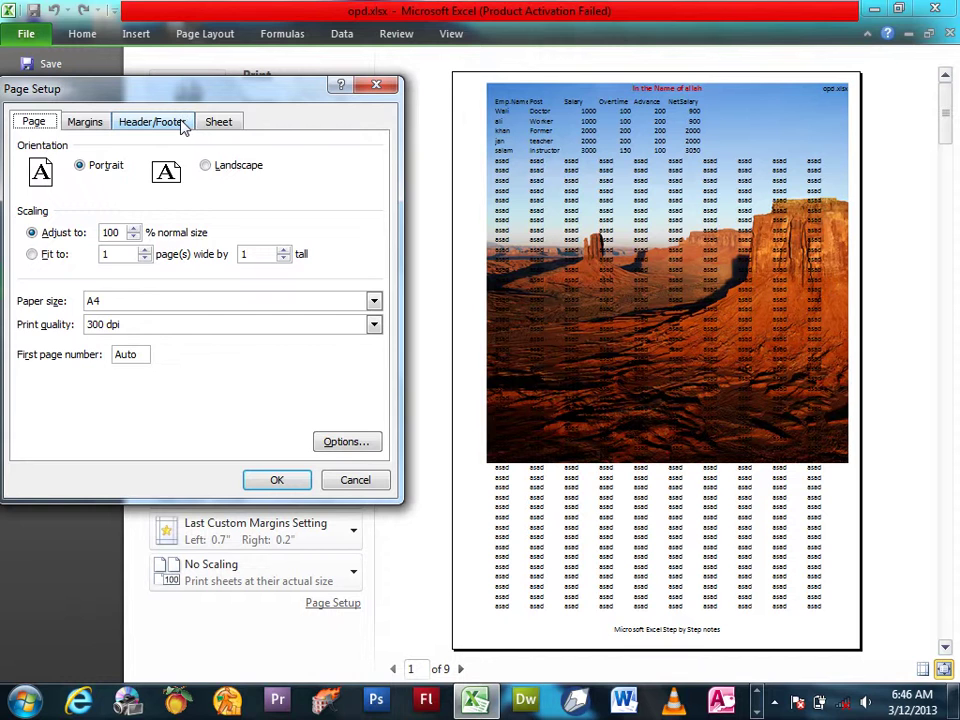
Resize the header's Desert picture to 0.5 inches tall in Format Picture and apply
{"action": "left_click", "coordinate": [183, 122]}
{"action": "left_click", "coordinate": [153, 245]}
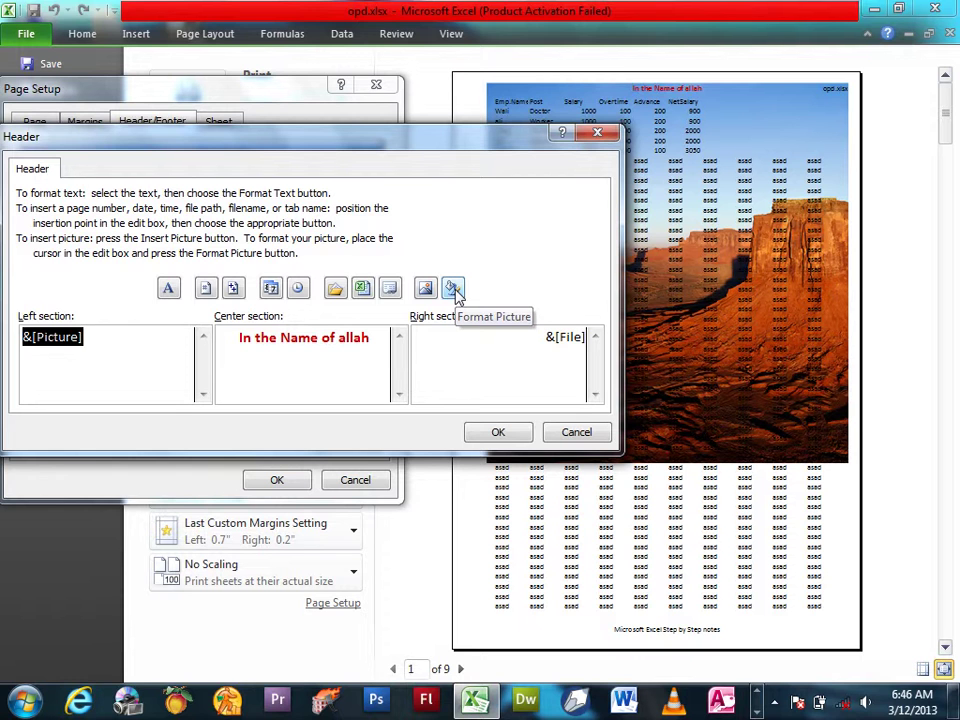
{"action": "left_click", "coordinate": [455, 290]}
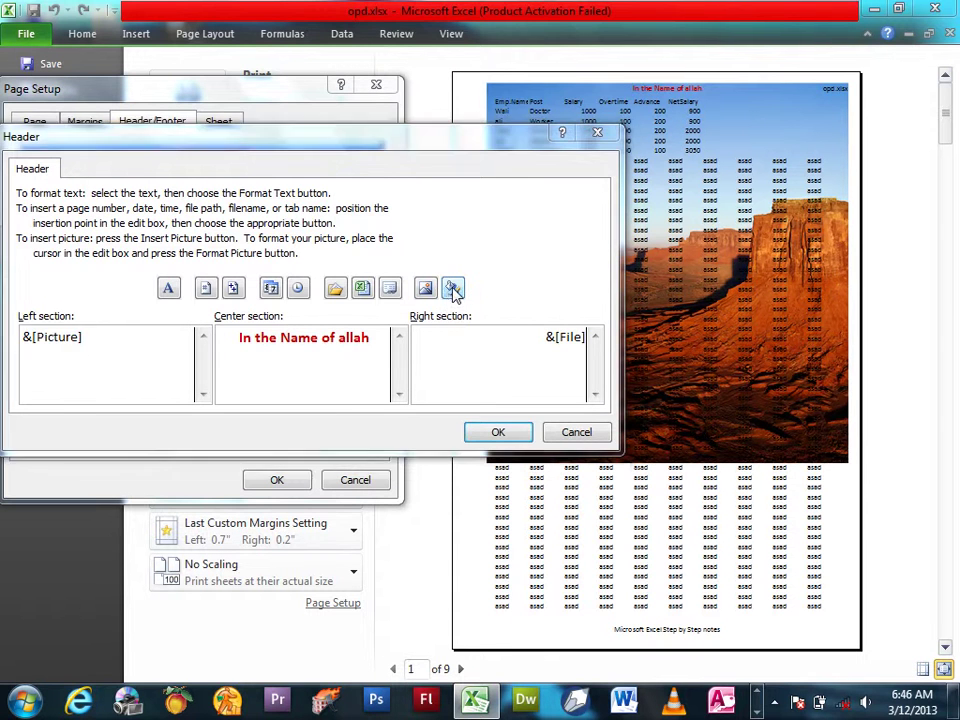
{"action": "left_click_drag", "start_coordinate": [204, 118], "coordinate": [548, 117]}
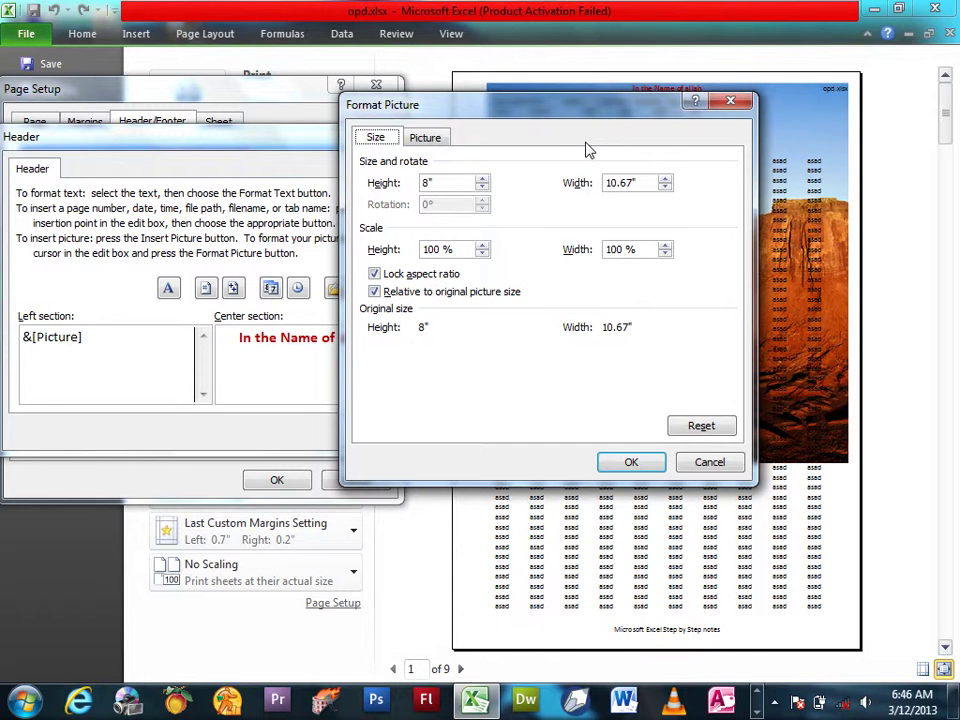
{"action": "left_click", "coordinate": [481, 190]}
{"action": "left_click", "coordinate": [481, 190]}
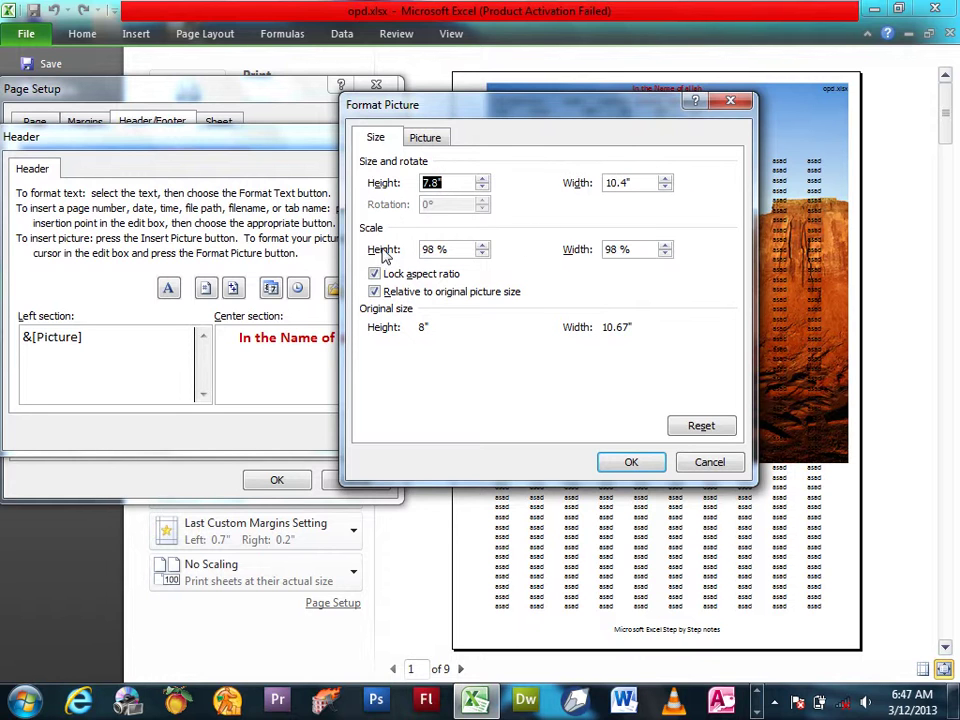
{"action": "left_click", "coordinate": [481, 190]}
{"action": "left_click", "coordinate": [481, 190]}
{"action": "left_click", "coordinate": [481, 190]}
{"action": "left_click_drag", "start_coordinate": [481, 190], "coordinate": [481, 190]}
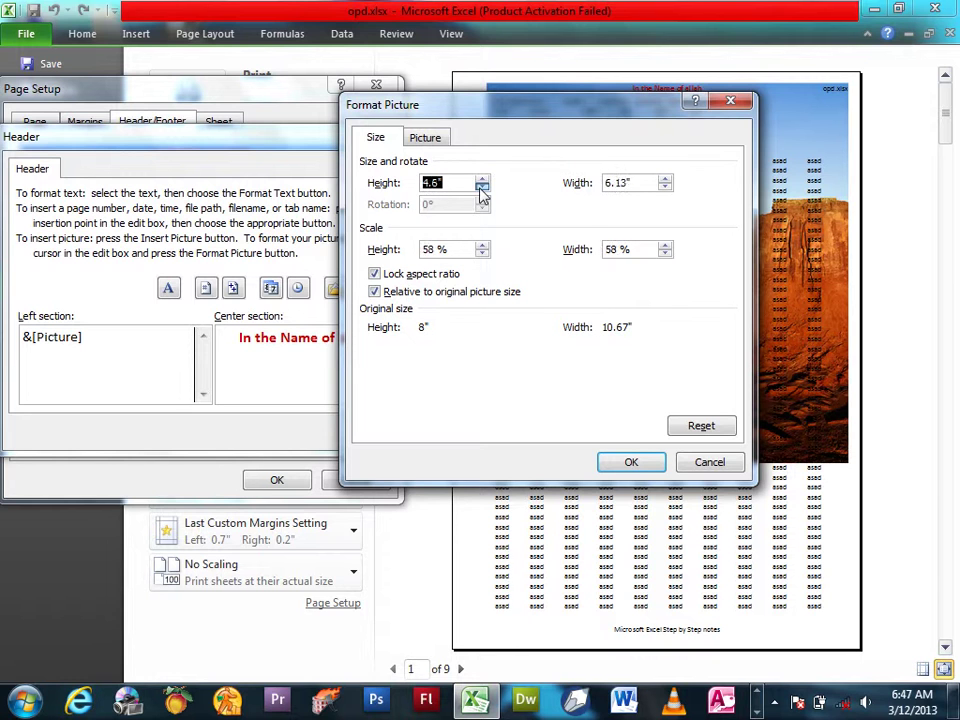
{"action": "left_click", "coordinate": [483, 182]}
{"action": "left_click", "coordinate": [483, 182]}
{"action": "left_click", "coordinate": [617, 464]}
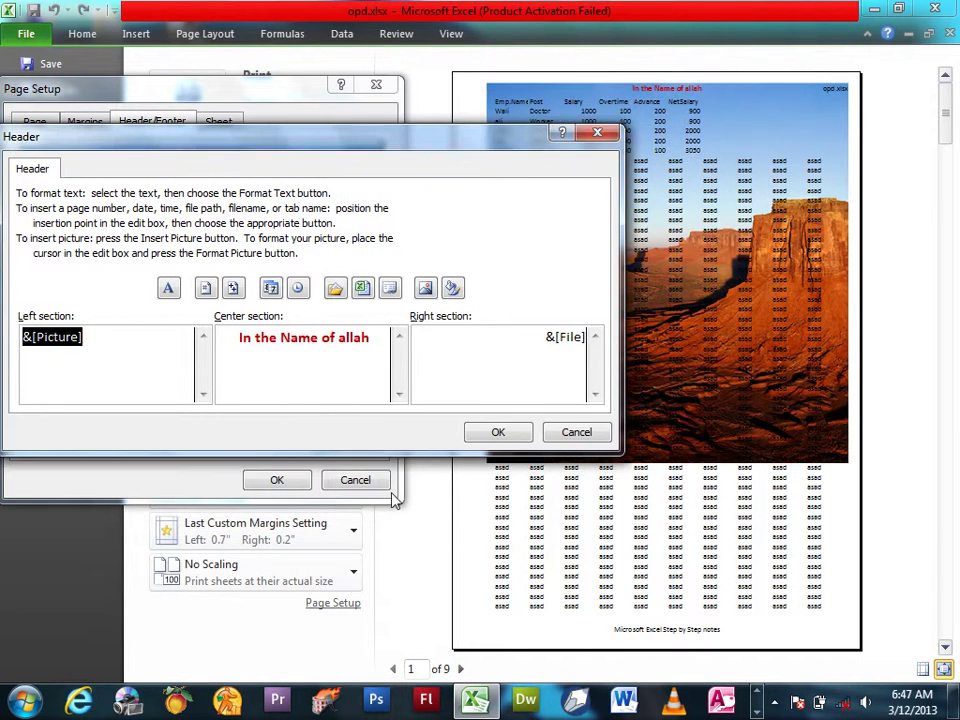
{"action": "left_click", "coordinate": [500, 435]}
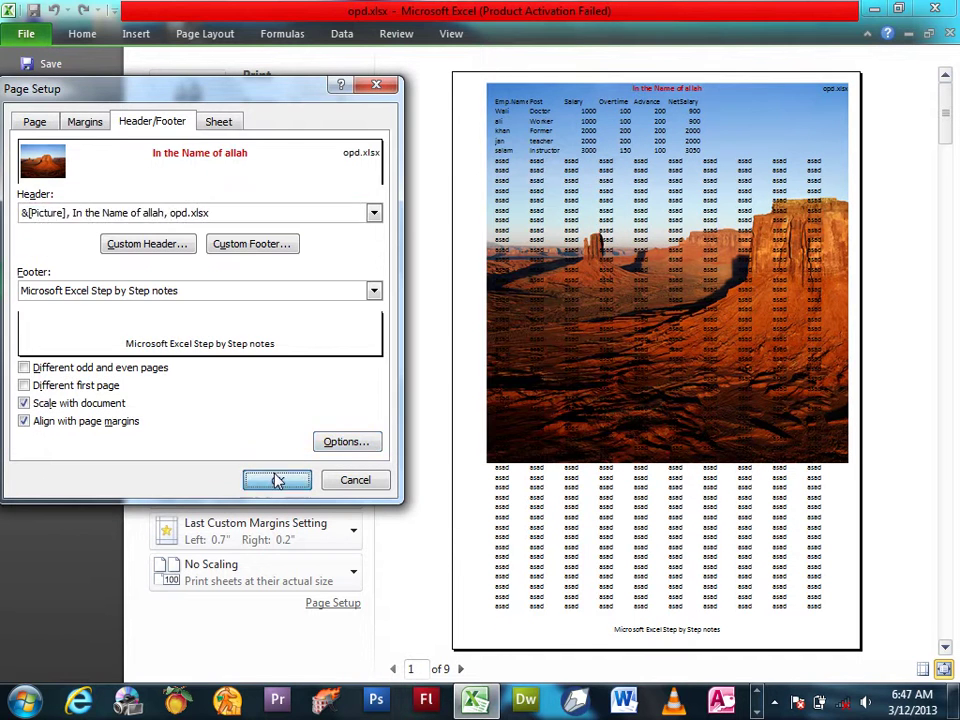
{"action": "left_click", "coordinate": [276, 480]}
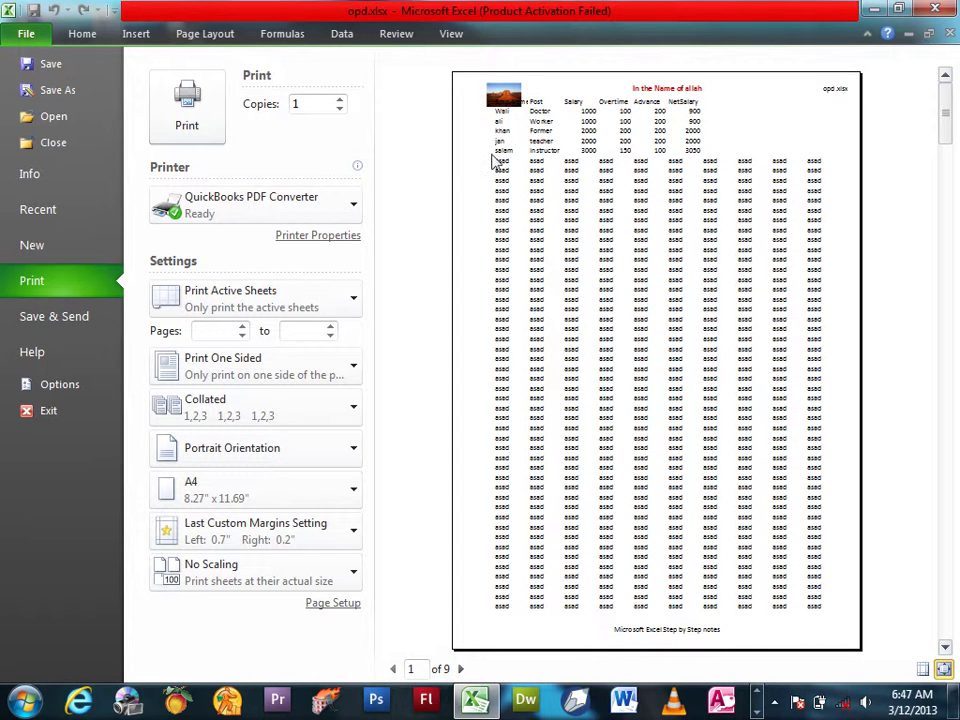
Unlock the header picture's aspect ratio in the custom header's Format Picture settings
{"action": "left_click", "coordinate": [330, 603]}
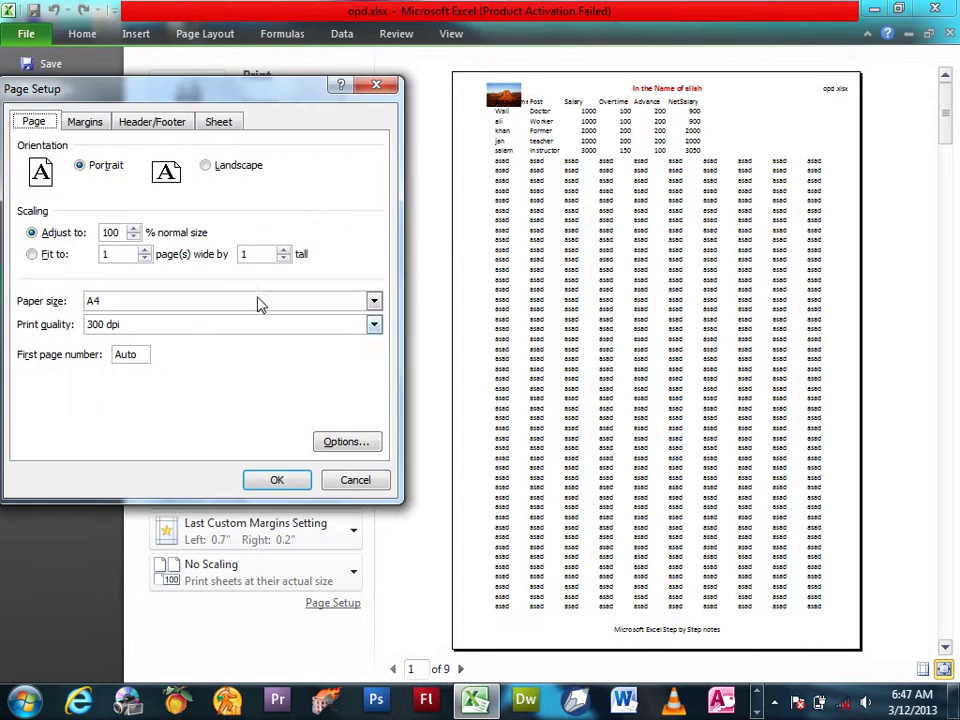
{"action": "left_click", "coordinate": [150, 122]}
{"action": "left_click", "coordinate": [166, 243]}
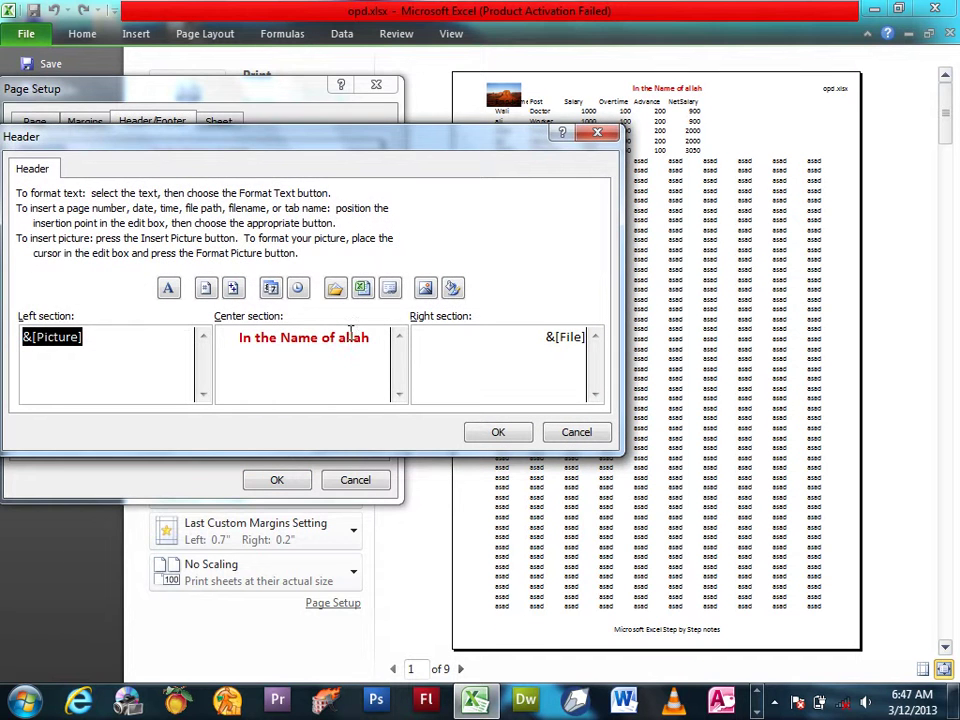
{"action": "left_click", "coordinate": [453, 288]}
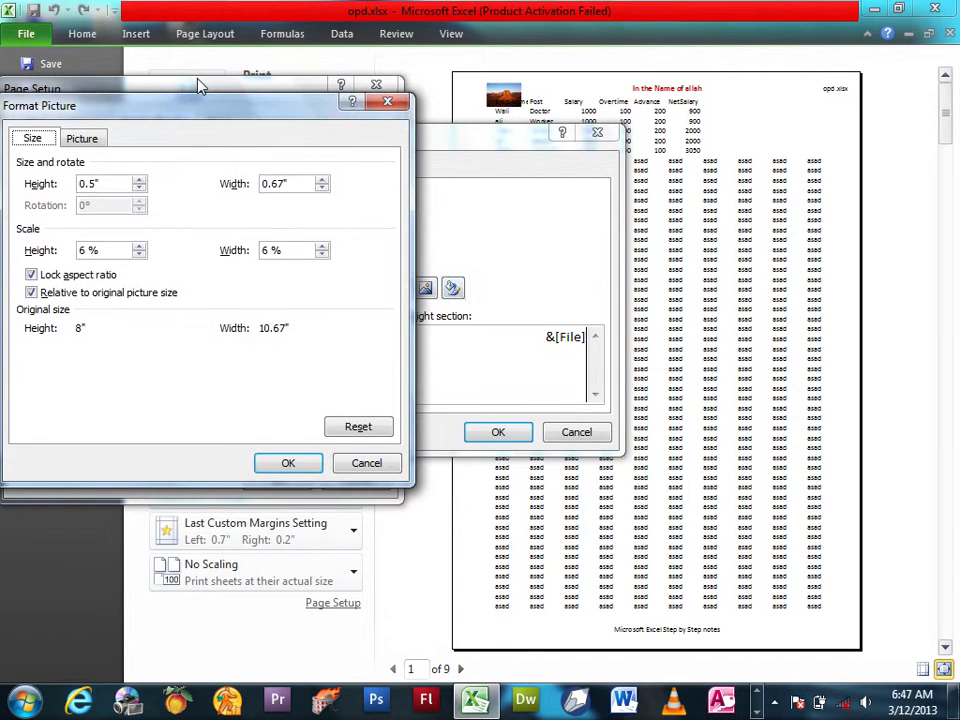
{"action": "left_click_drag", "start_coordinate": [206, 108], "coordinate": [430, 106]}
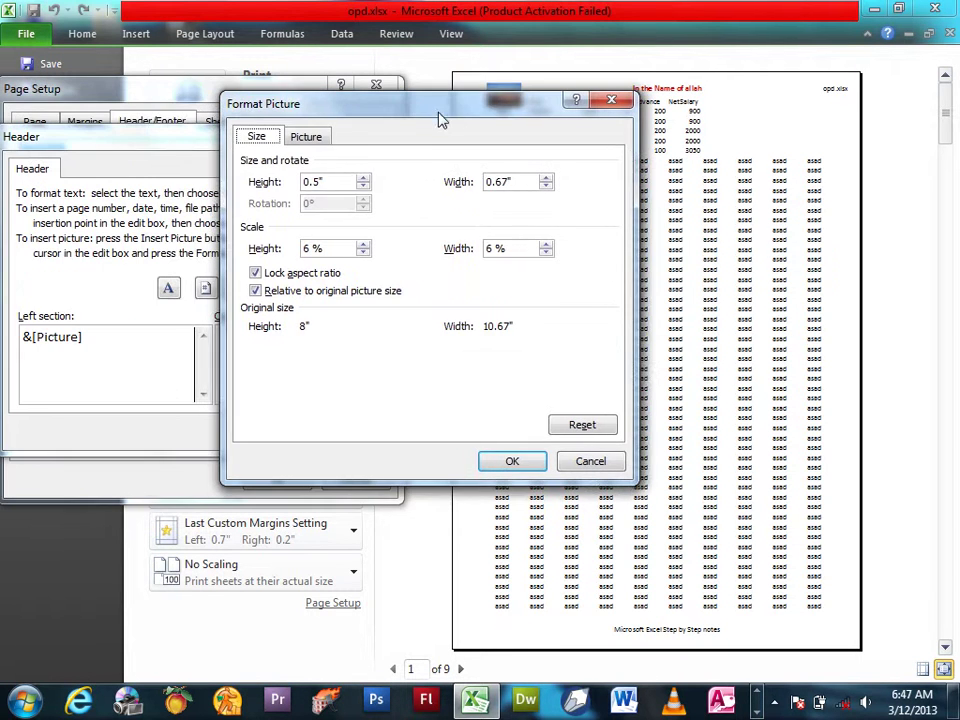
{"action": "left_click", "coordinate": [305, 275]}
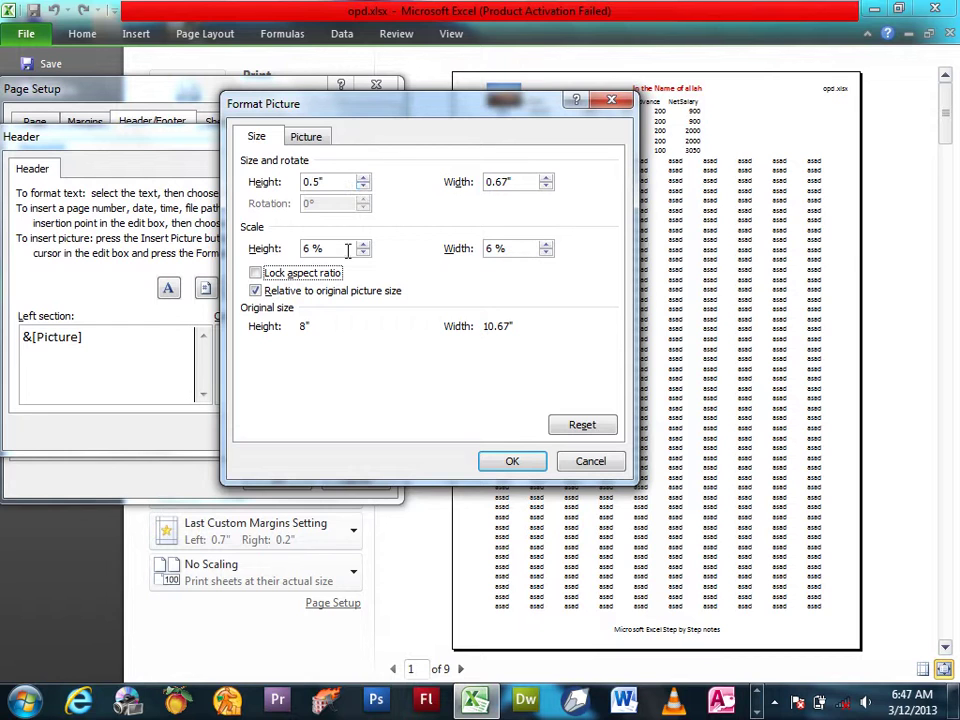
Widen the header picture to a 5.37-inch by 0.5-inch banner and apply it
{"action": "left_click", "coordinate": [547, 178]}
{"action": "left_click", "coordinate": [547, 178]}
{"action": "left_click", "coordinate": [547, 178]}
{"action": "left_click", "coordinate": [546, 178]}
{"action": "left_click", "coordinate": [547, 178]}
{"action": "left_click", "coordinate": [547, 178]}
{"action": "left_click", "coordinate": [547, 178]}
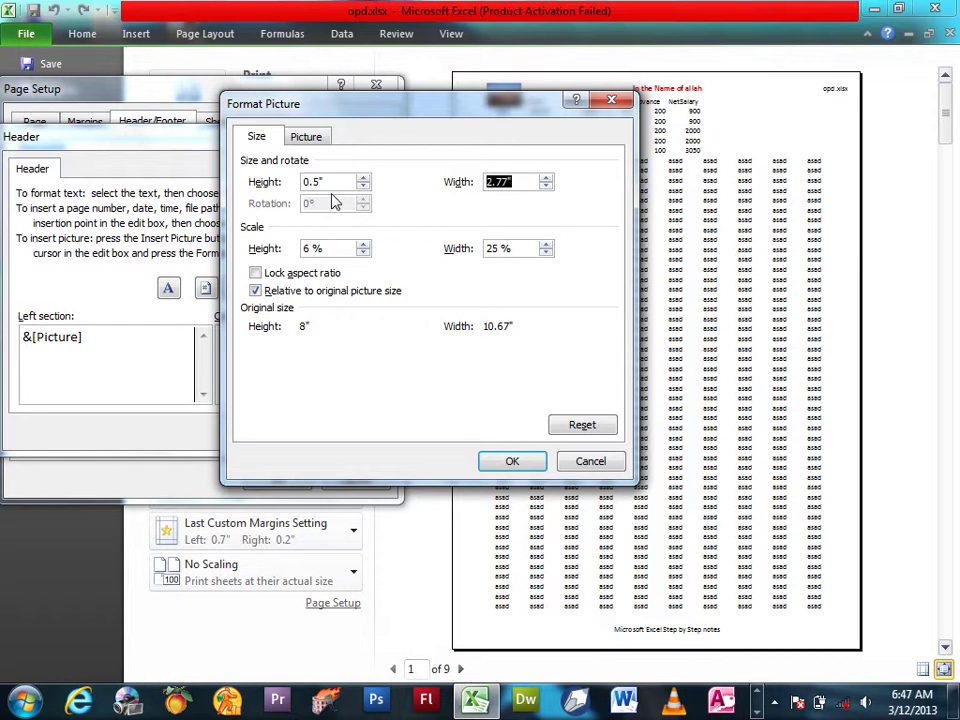
{"action": "left_click", "coordinate": [546, 178]}
{"action": "left_click", "coordinate": [546, 179]}
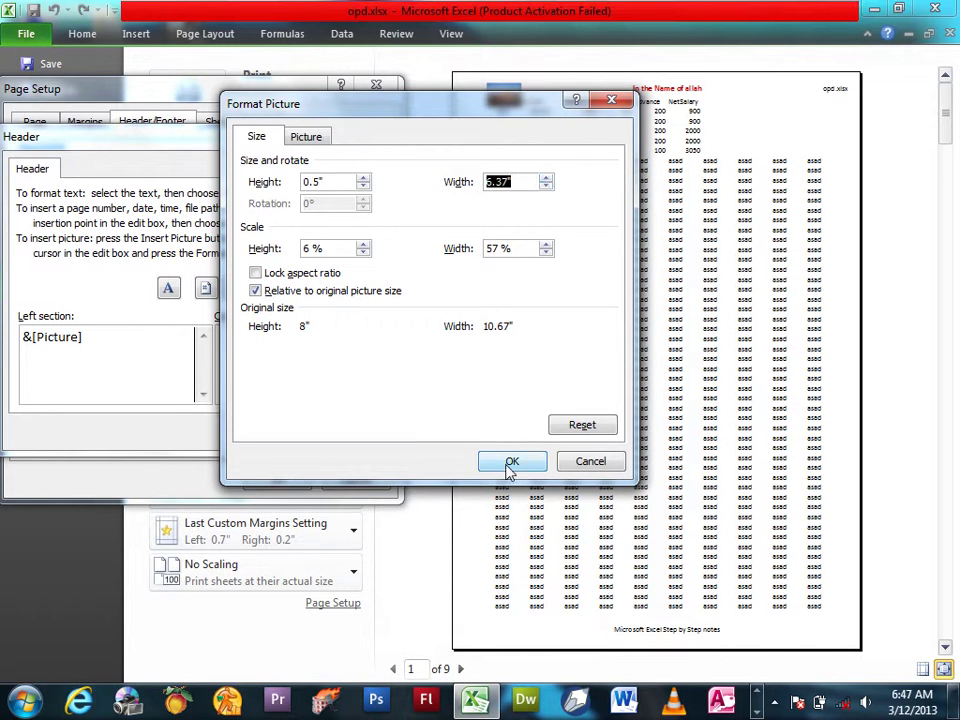
{"action": "left_click", "coordinate": [510, 467]}
{"action": "left_click", "coordinate": [492, 437]}
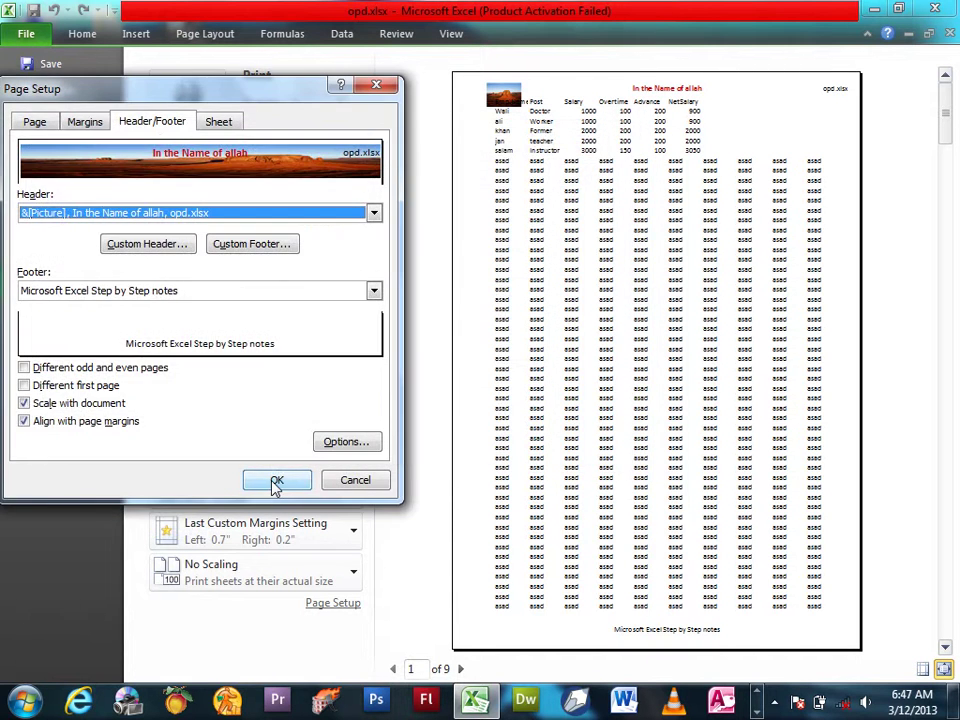
{"action": "left_click", "coordinate": [274, 484]}
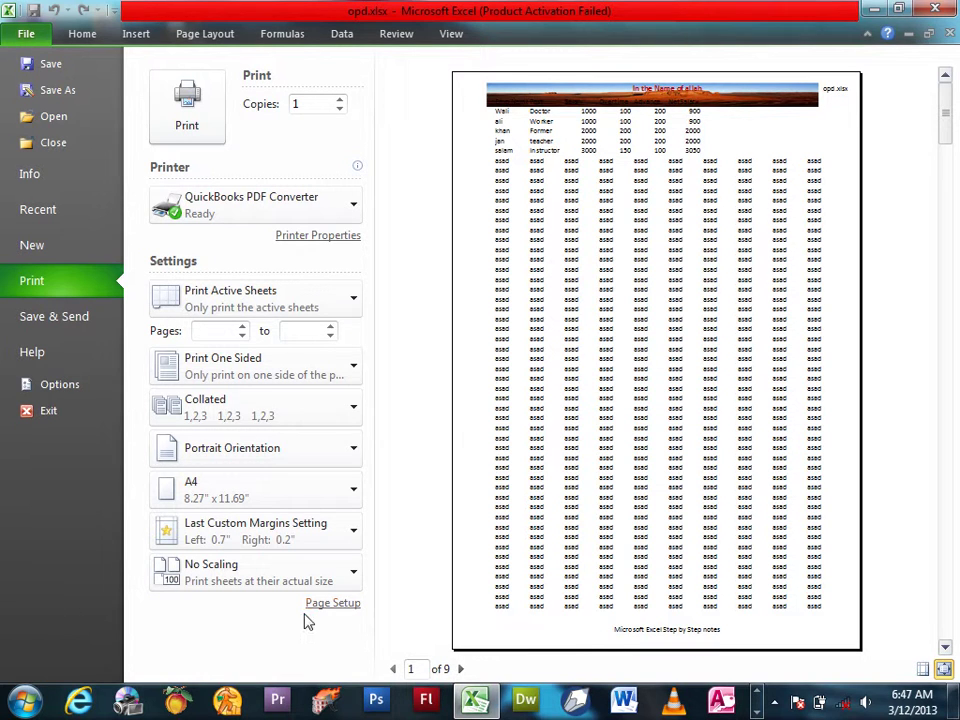
{"action": "left_click", "coordinate": [332, 603]}
Reset the header picture's formatting back to its original settings
{"action": "left_click", "coordinate": [145, 121]}
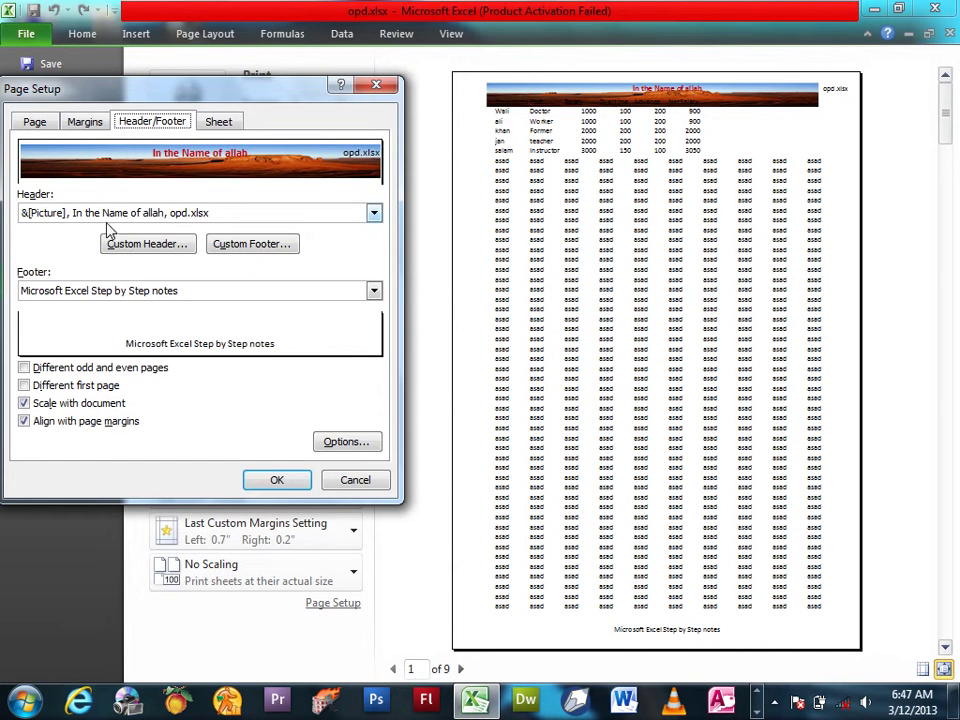
{"action": "left_click", "coordinate": [150, 244]}
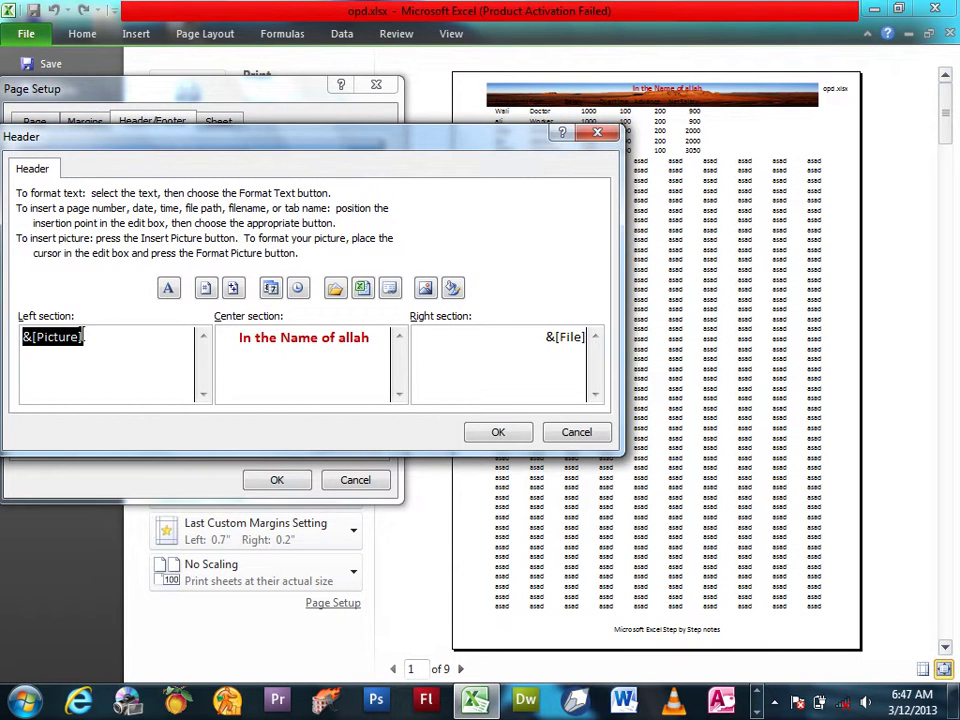
{"action": "left_click", "coordinate": [453, 290]}
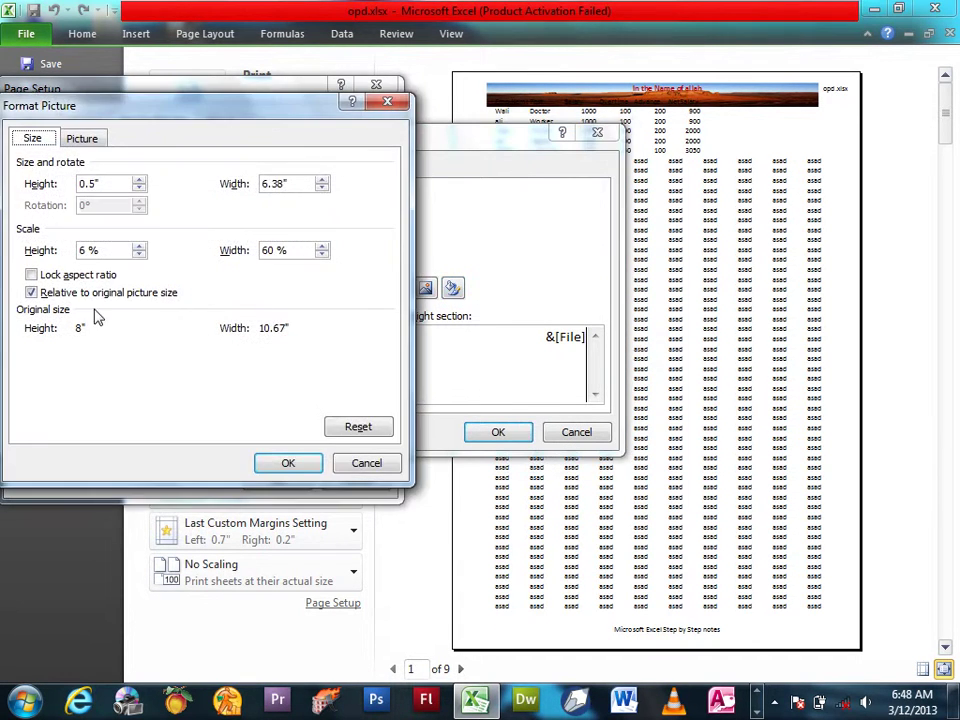
{"action": "left_click", "coordinate": [84, 293]}
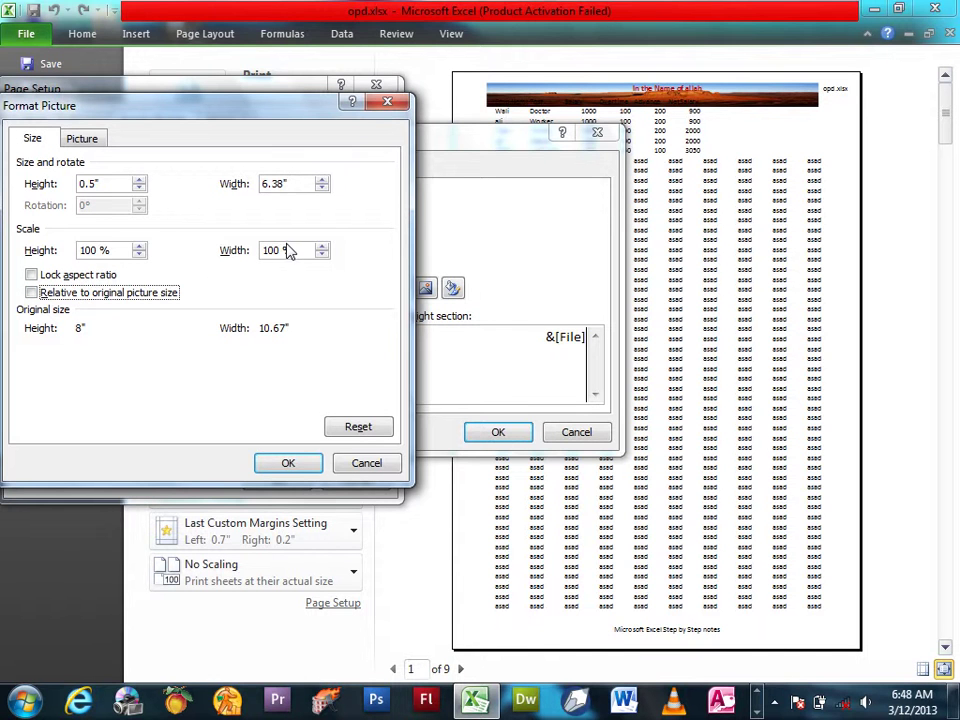
{"action": "left_click", "coordinate": [176, 293]}
{"action": "left_click", "coordinate": [88, 144]}
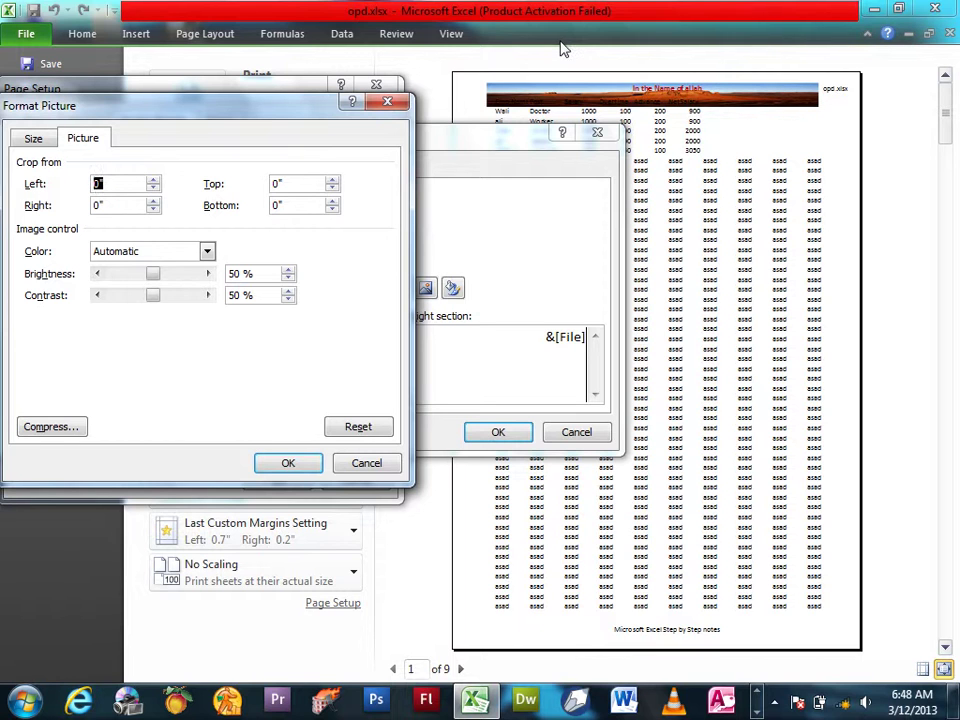
{"action": "left_click", "coordinate": [359, 426]}
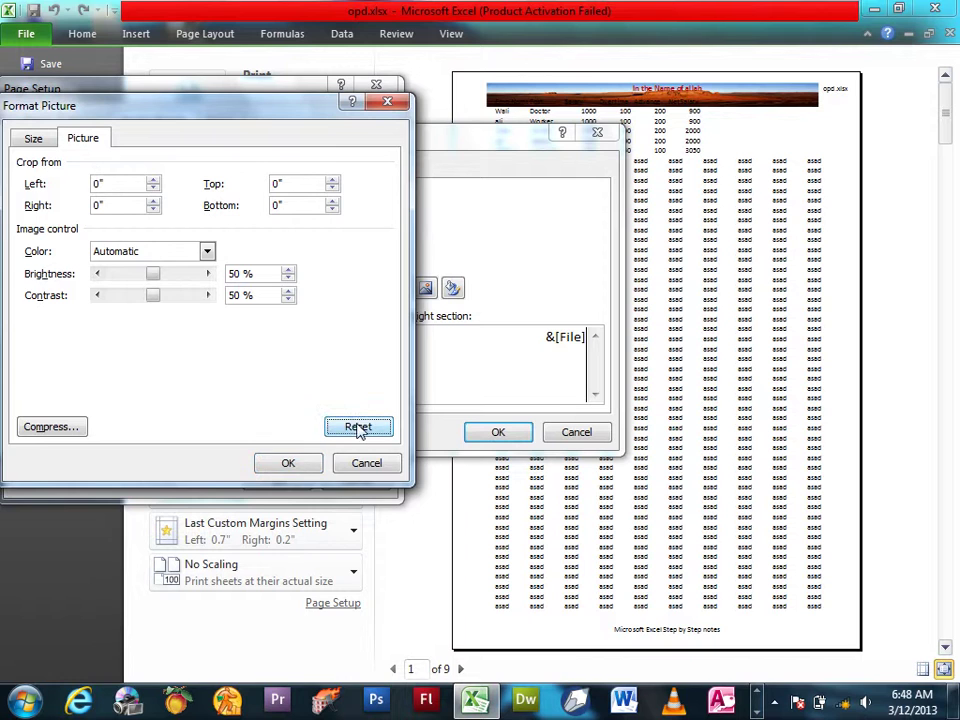
{"action": "left_click", "coordinate": [313, 462]}
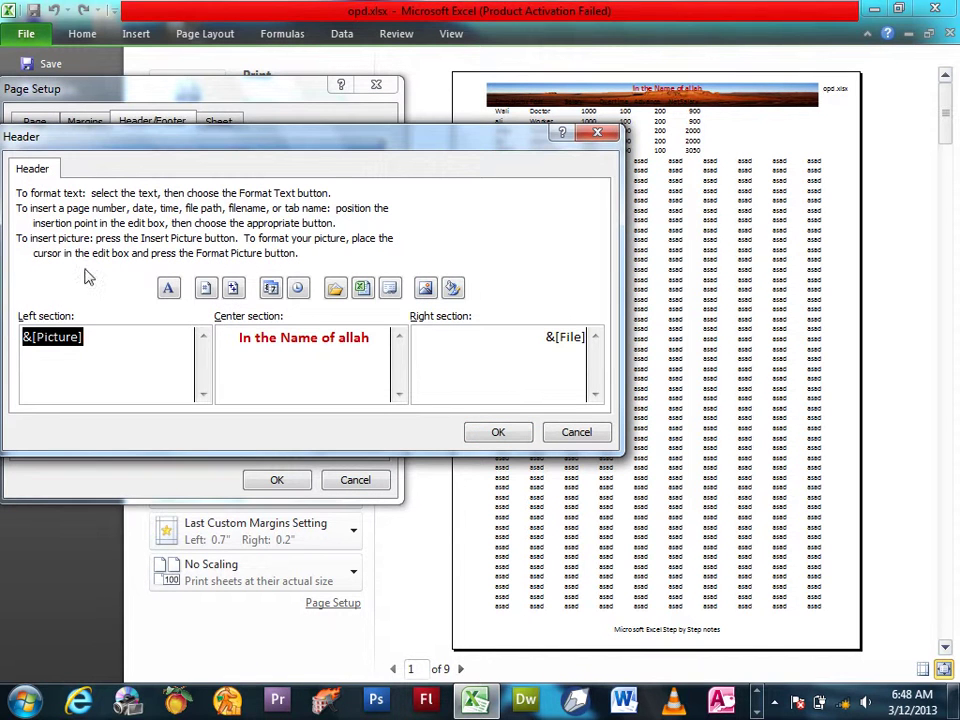
Delete the picture from the header's left section and apply the change
{"action": "key", "text": "Delete"}
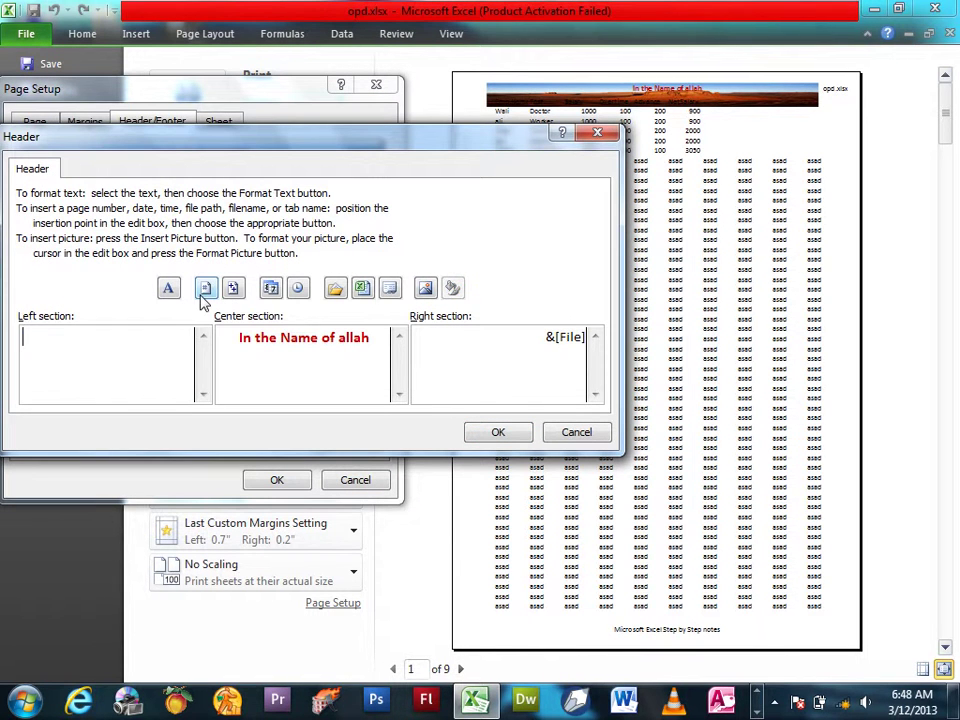
{"action": "left_click", "coordinate": [477, 432]}
{"action": "left_click", "coordinate": [282, 486]}
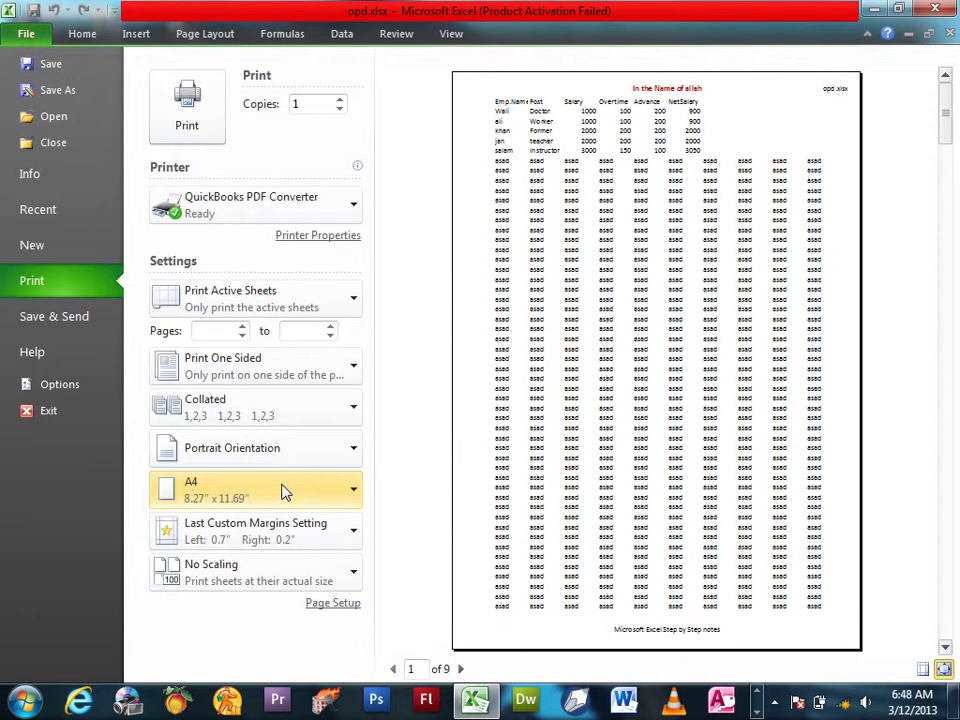
Review the custom header and footer, then enable 'Different odd and even pages'
{"action": "left_click", "coordinate": [328, 603]}
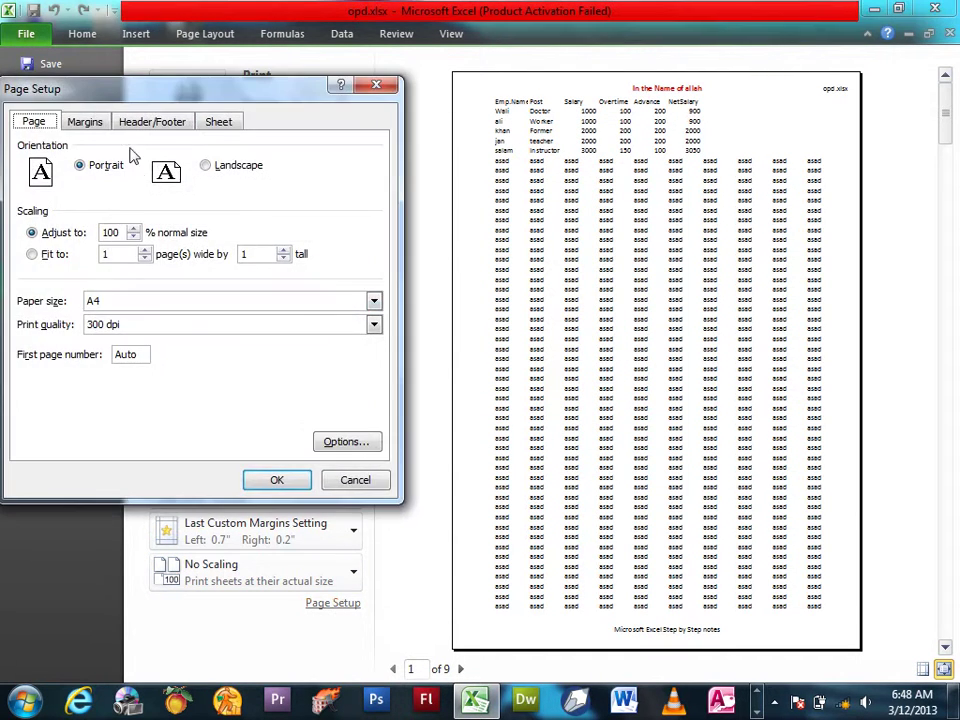
{"action": "left_click", "coordinate": [152, 121]}
{"action": "left_click", "coordinate": [132, 244]}
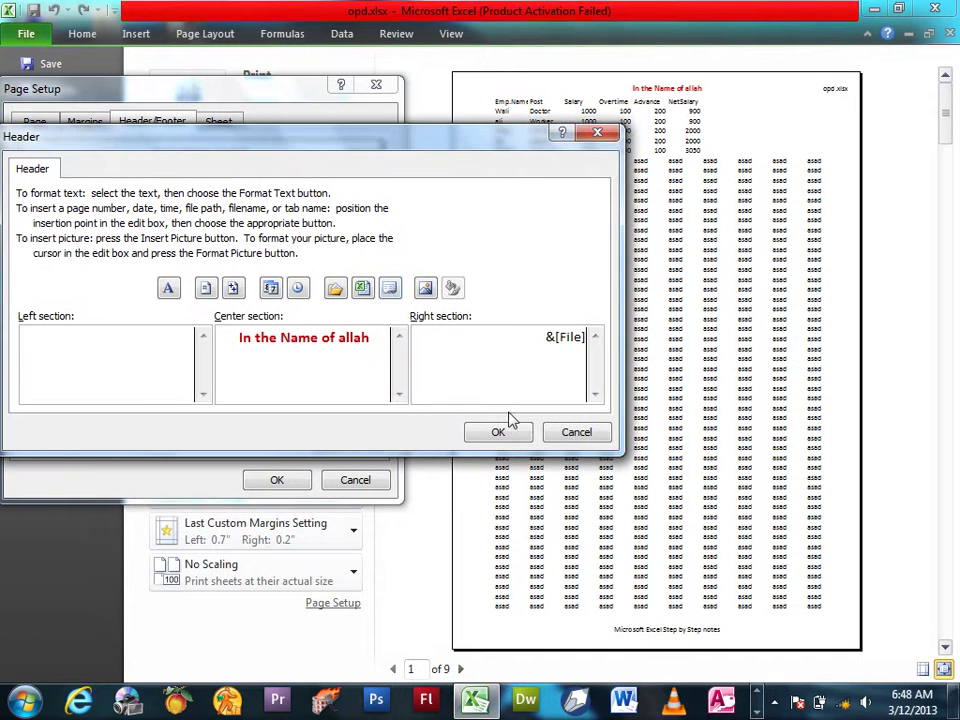
{"action": "left_click", "coordinate": [598, 438]}
{"action": "left_click", "coordinate": [284, 252]}
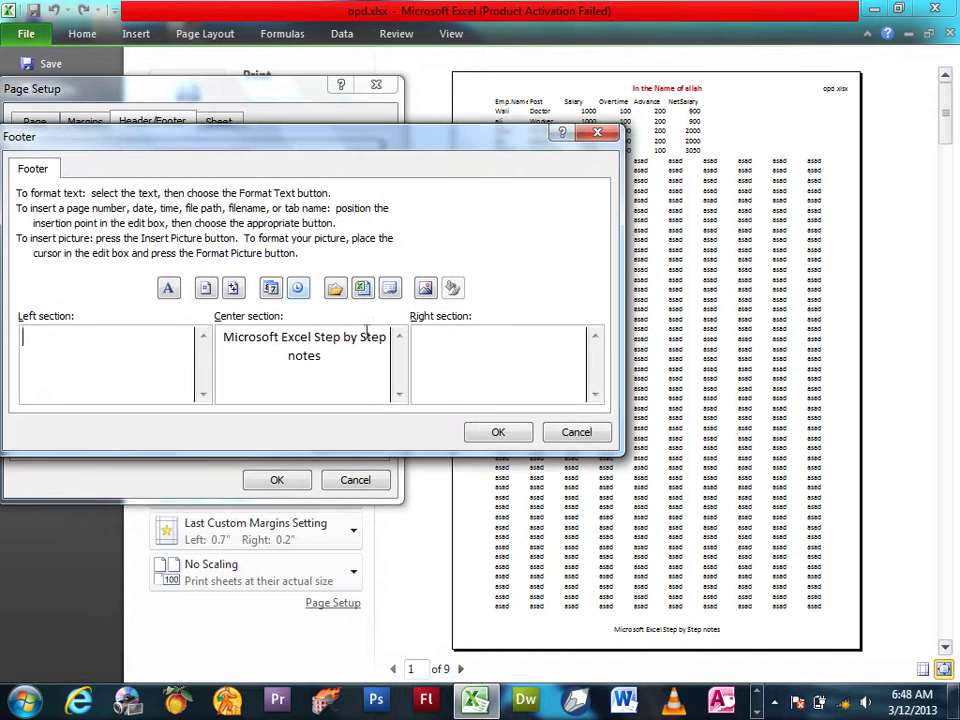
{"action": "left_click", "coordinate": [574, 431]}
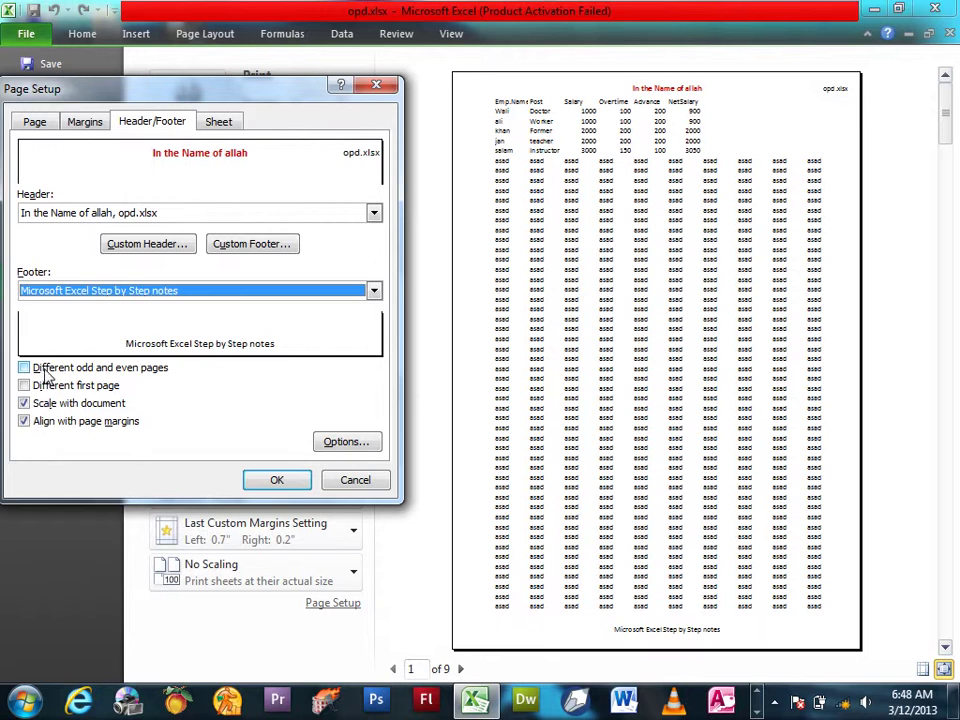
{"action": "left_click", "coordinate": [78, 370]}
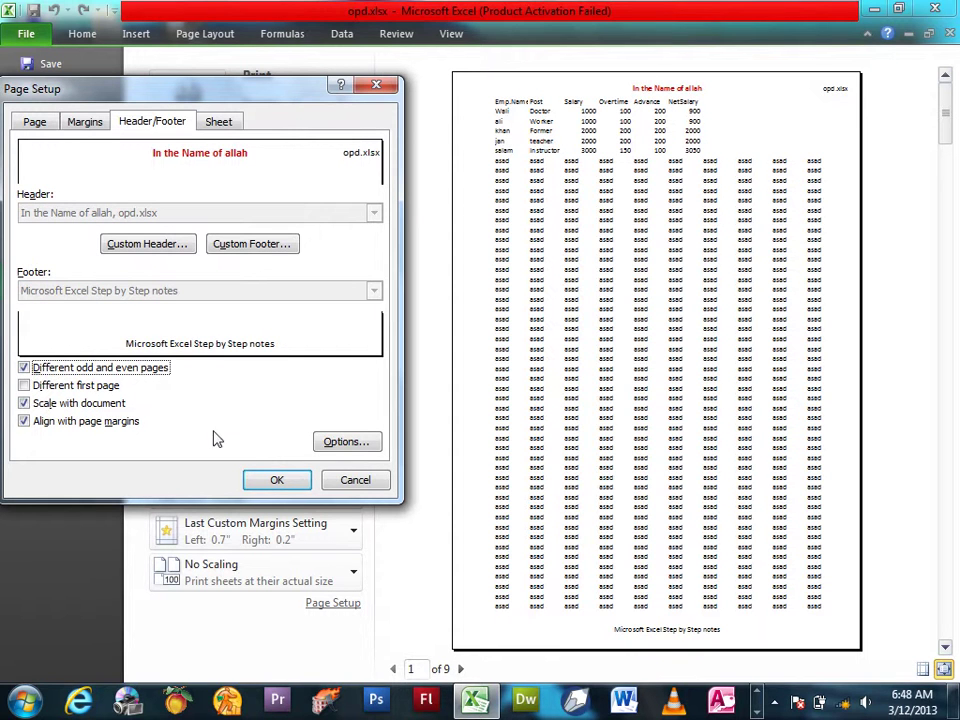
{"action": "left_click", "coordinate": [278, 481]}
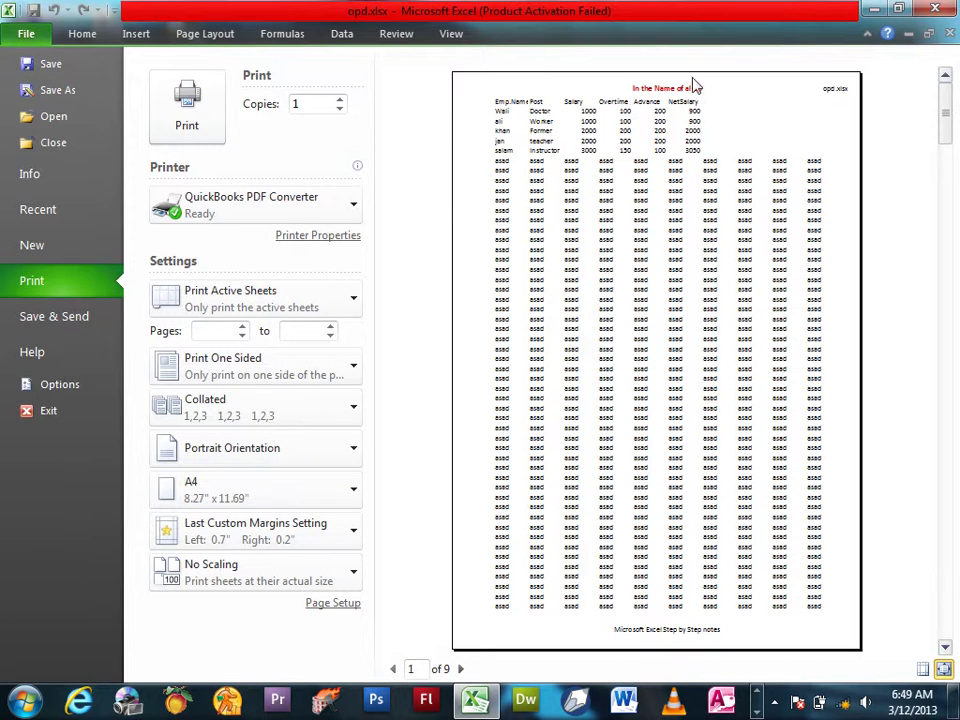
Page ahead three pages in the preview and turn off 'Different odd and even pages'
{"action": "left_click", "coordinate": [461, 669]}
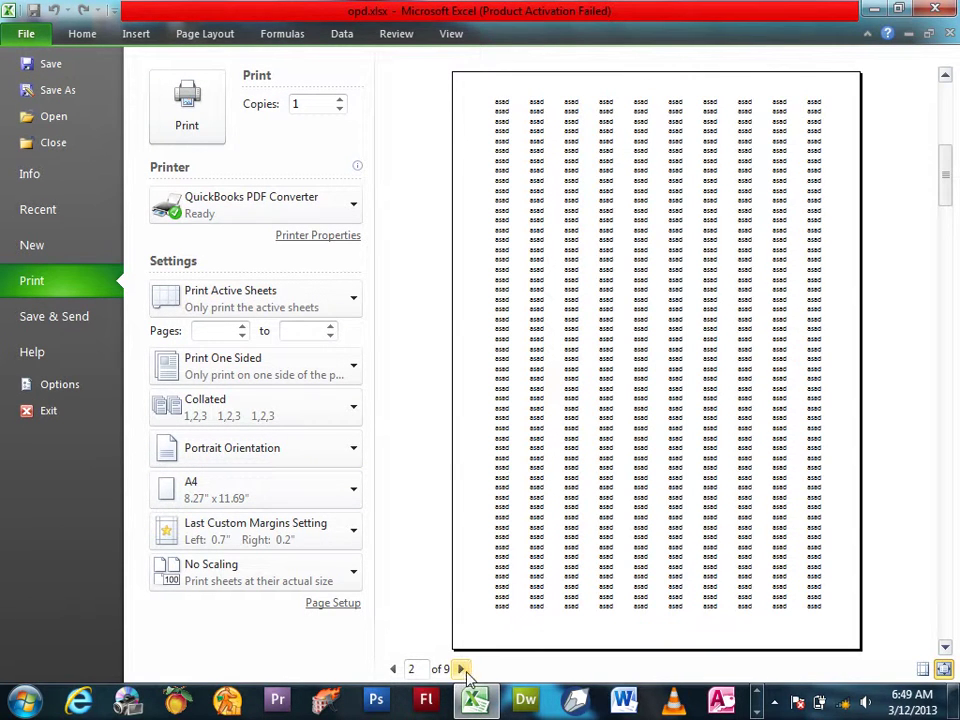
{"action": "left_click", "coordinate": [462, 669]}
{"action": "left_click", "coordinate": [462, 669]}
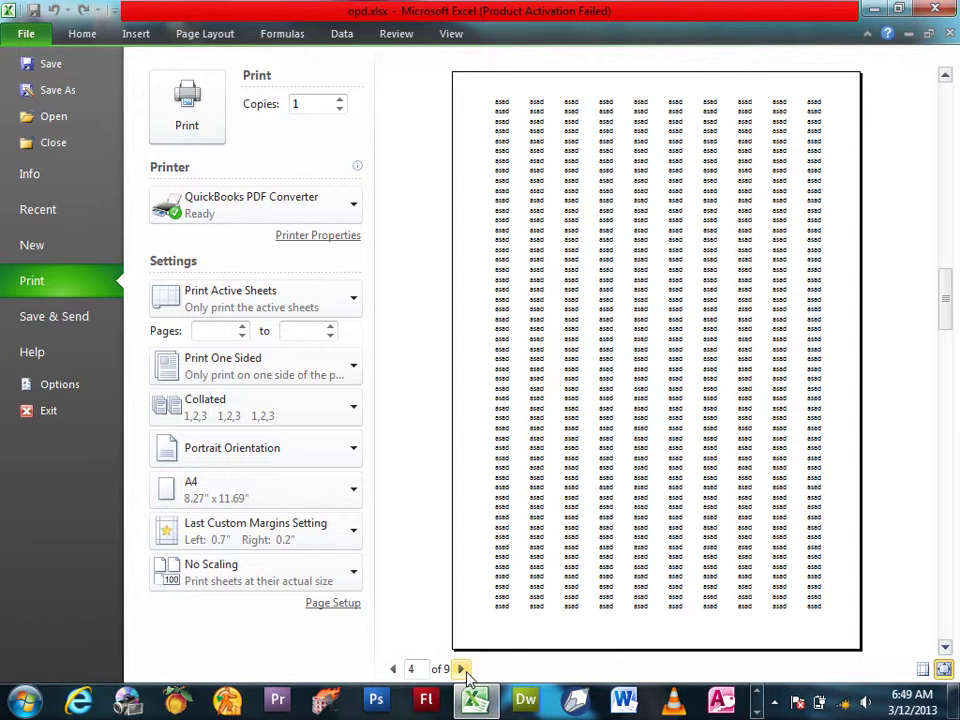
{"action": "left_click", "coordinate": [340, 604]}
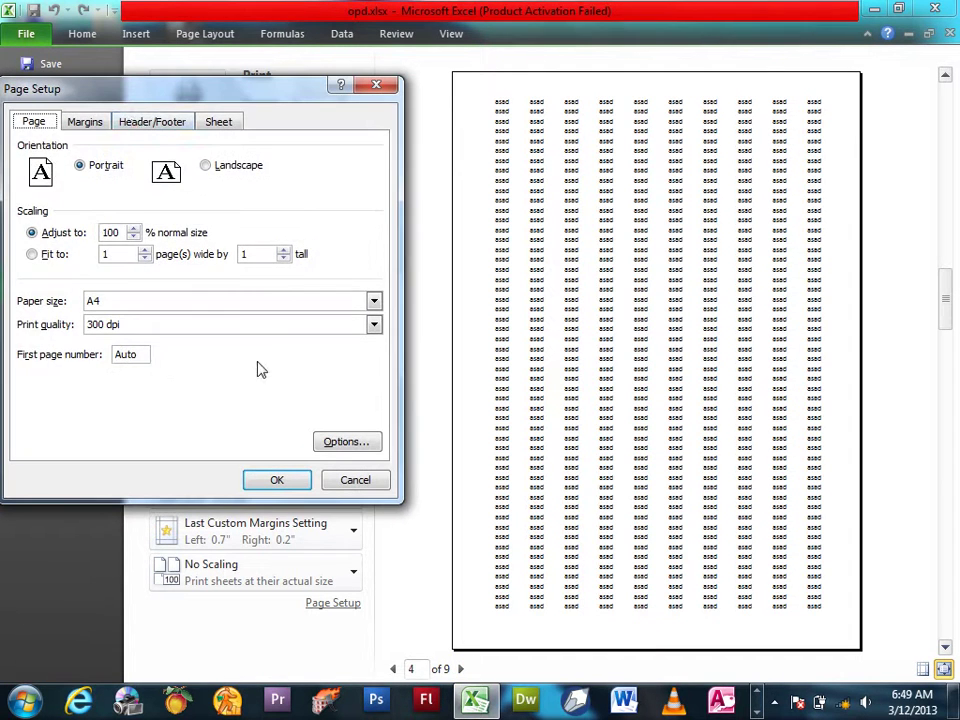
{"action": "left_click", "coordinate": [143, 122]}
{"action": "left_click", "coordinate": [25, 367]}
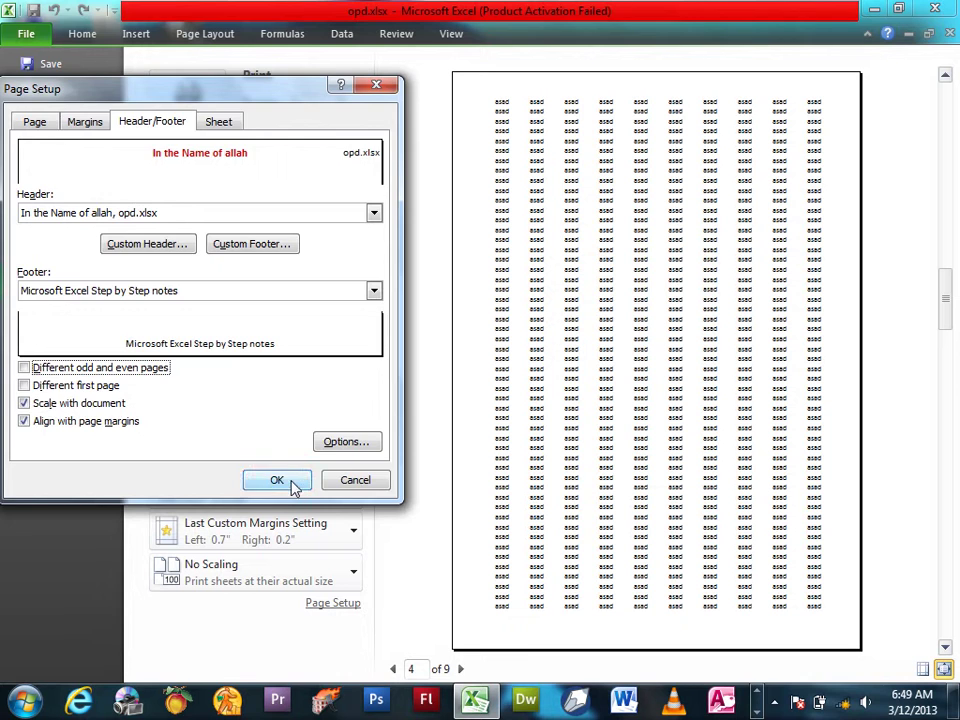
{"action": "left_click", "coordinate": [277, 481]}
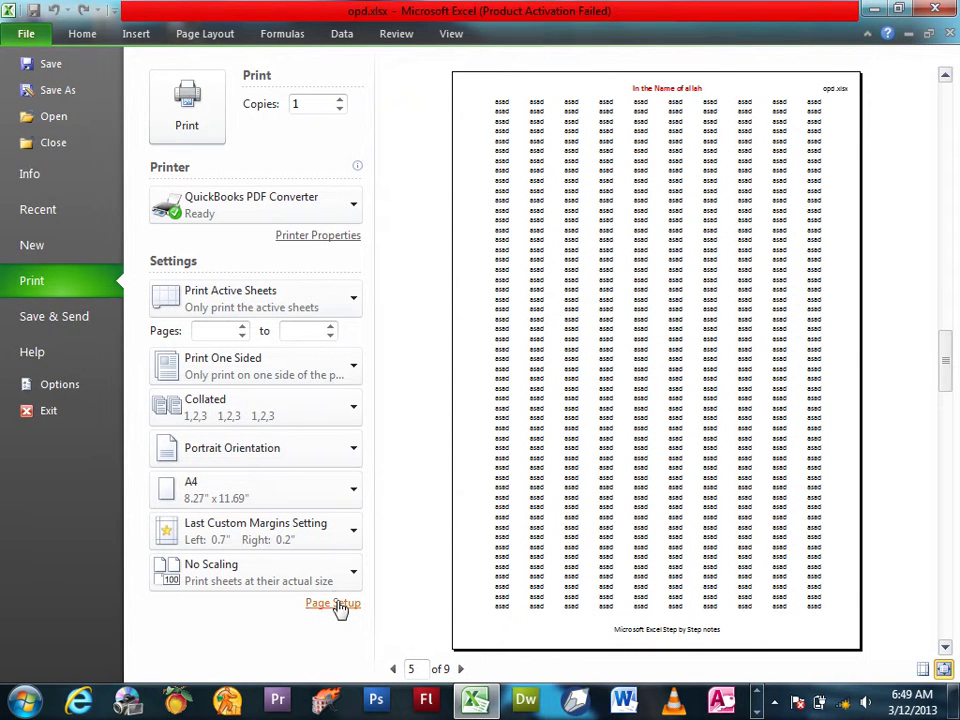
Give the first page its own header and footer with 'Different first page'
{"action": "left_click", "coordinate": [340, 606]}
{"action": "left_click", "coordinate": [84, 121]}
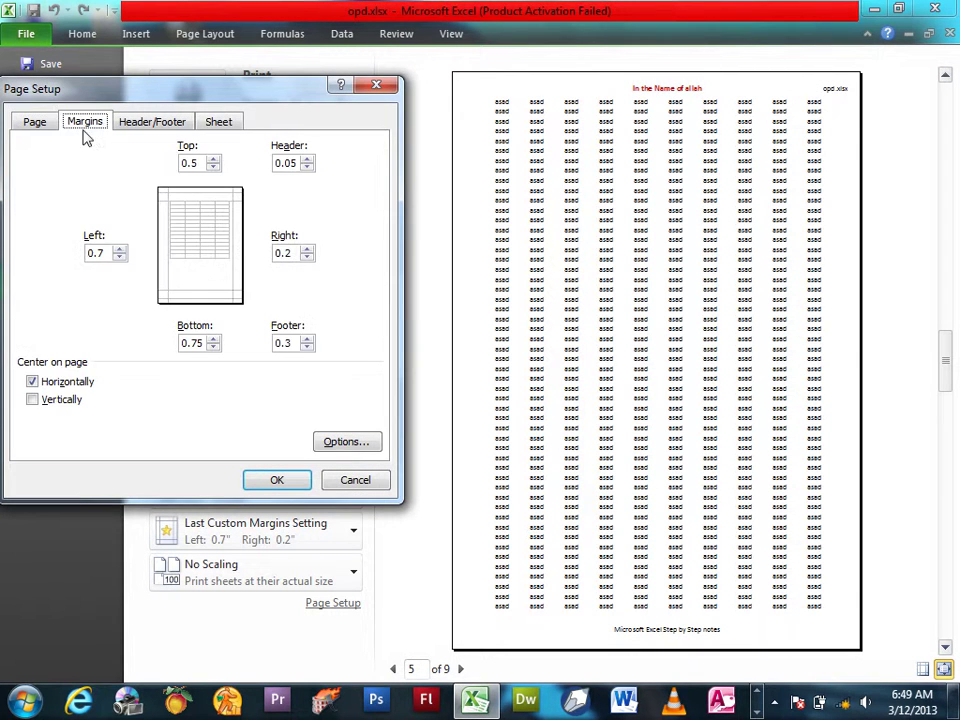
{"action": "left_click", "coordinate": [148, 121]}
{"action": "left_click", "coordinate": [50, 386]}
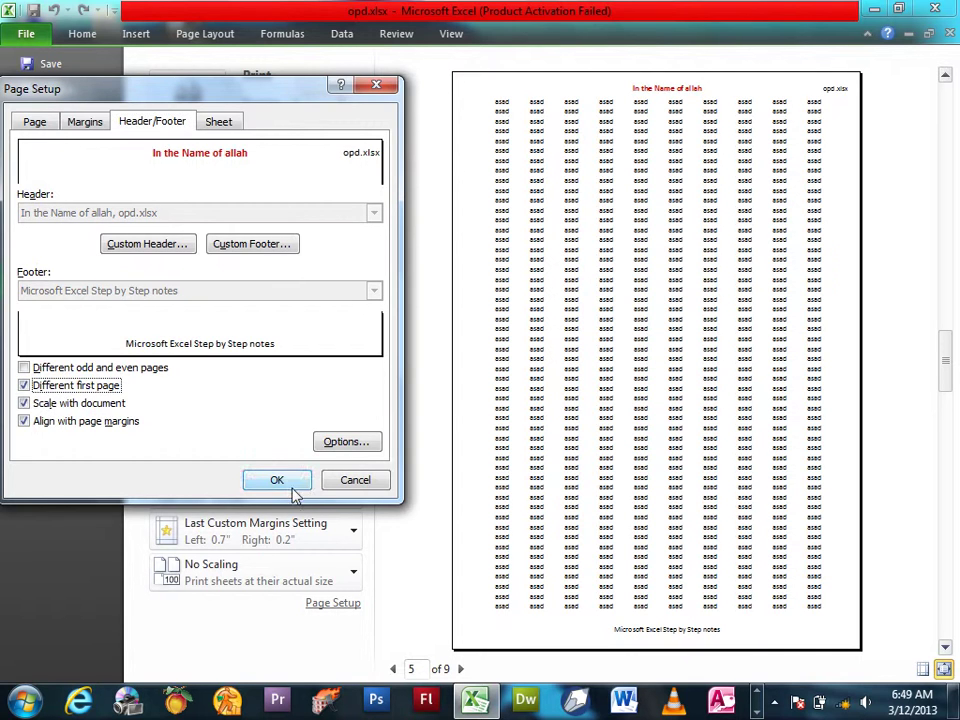
{"action": "left_click", "coordinate": [290, 484]}
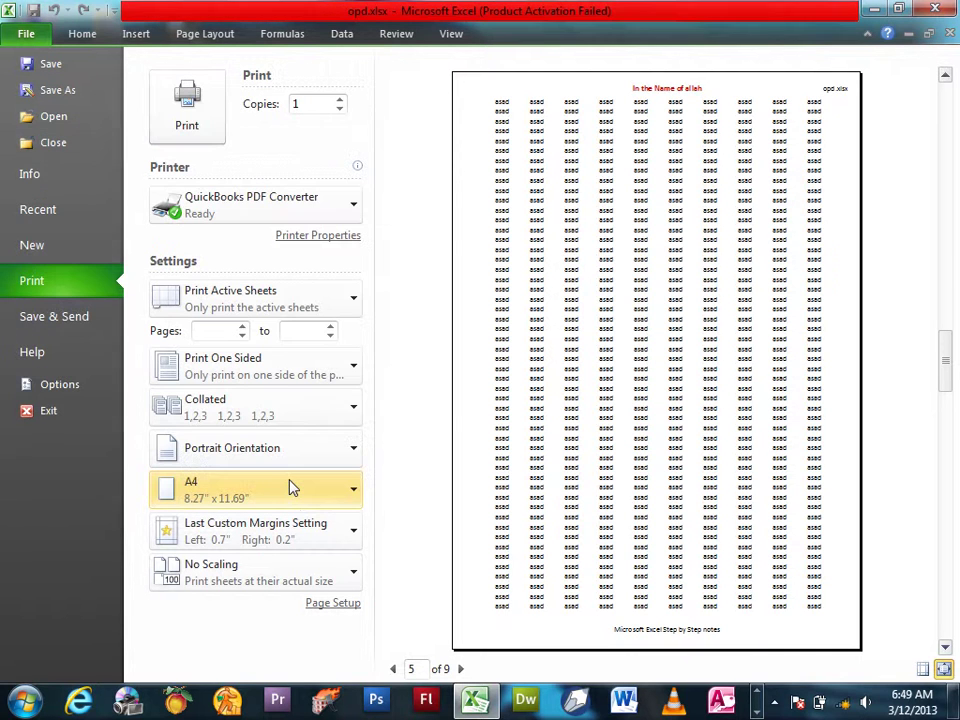
Check the preview pages, then turn 'Different first page' back off
{"action": "left_click", "coordinate": [393, 668]}
{"action": "left_click", "coordinate": [393, 668]}
{"action": "left_click", "coordinate": [393, 668]}
{"action": "left_click", "coordinate": [393, 668]}
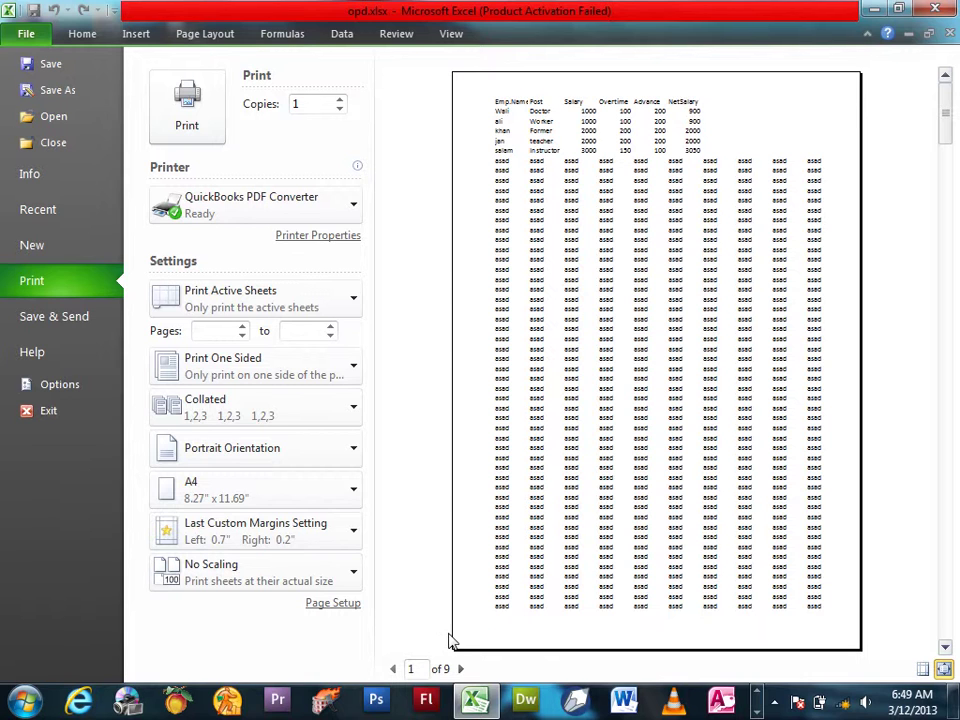
{"action": "left_click", "coordinate": [460, 668]}
{"action": "left_click", "coordinate": [460, 668]}
{"action": "left_click", "coordinate": [462, 669]}
{"action": "left_click", "coordinate": [462, 669]}
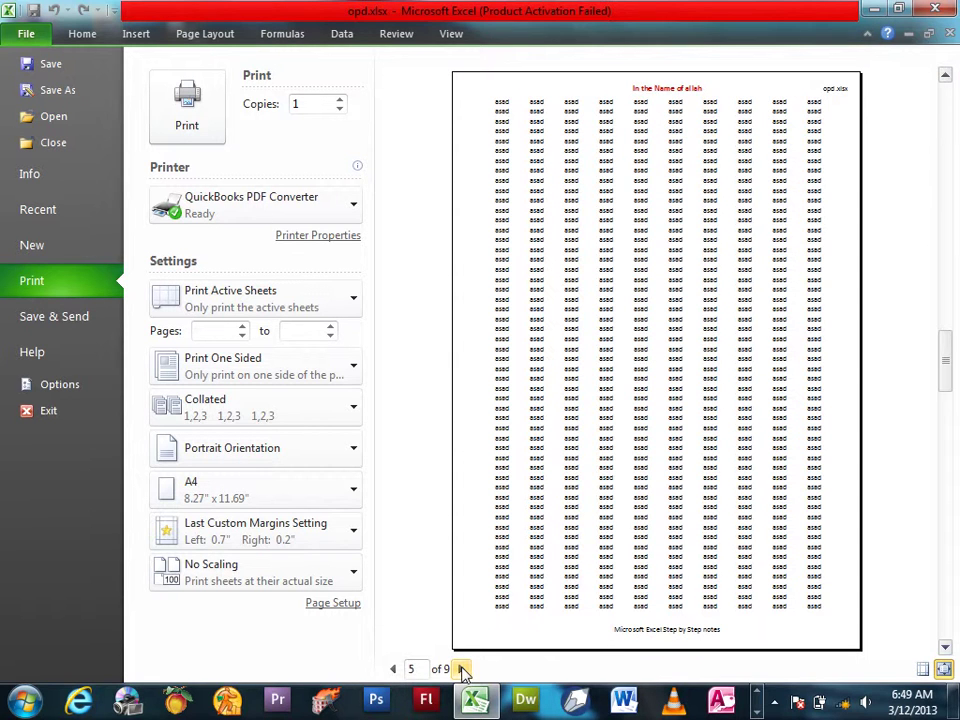
{"action": "left_click", "coordinate": [334, 602]}
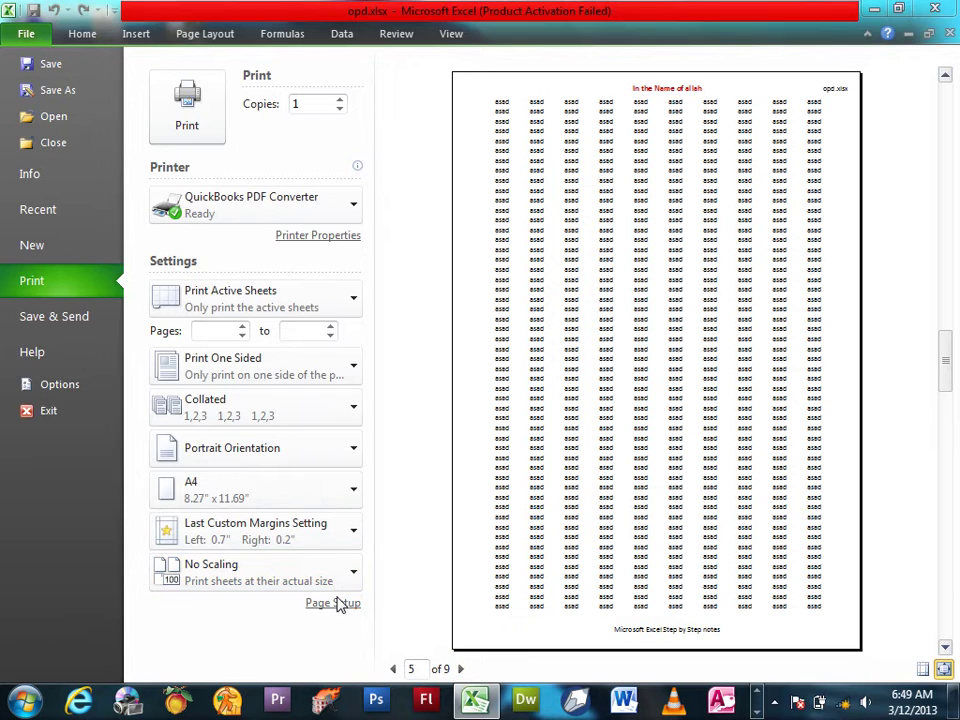
{"action": "left_click", "coordinate": [121, 122]}
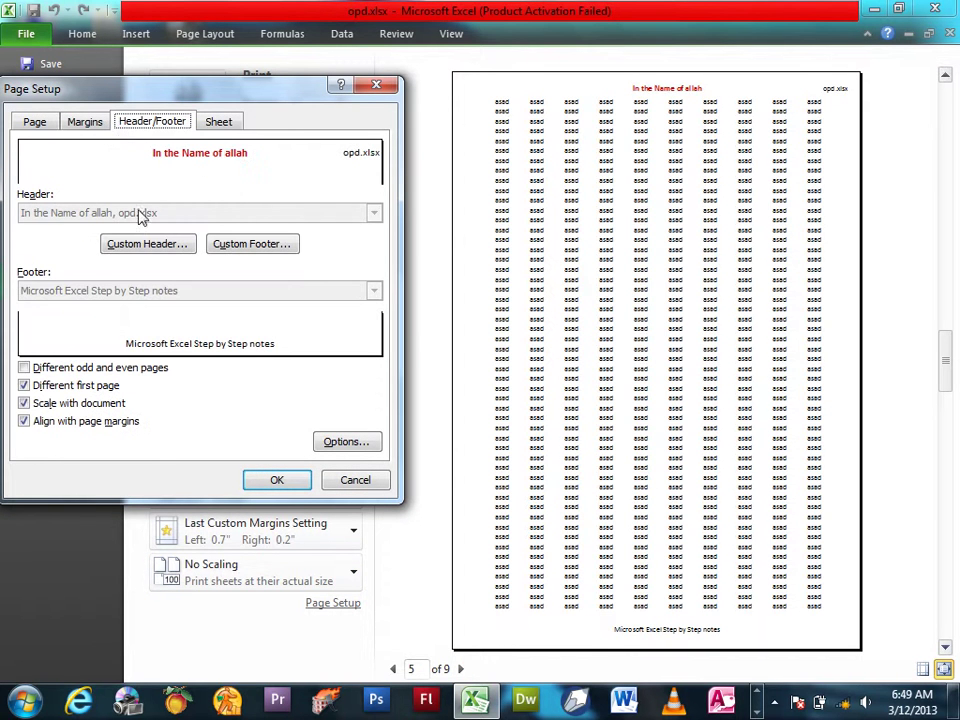
{"action": "left_click", "coordinate": [55, 387]}
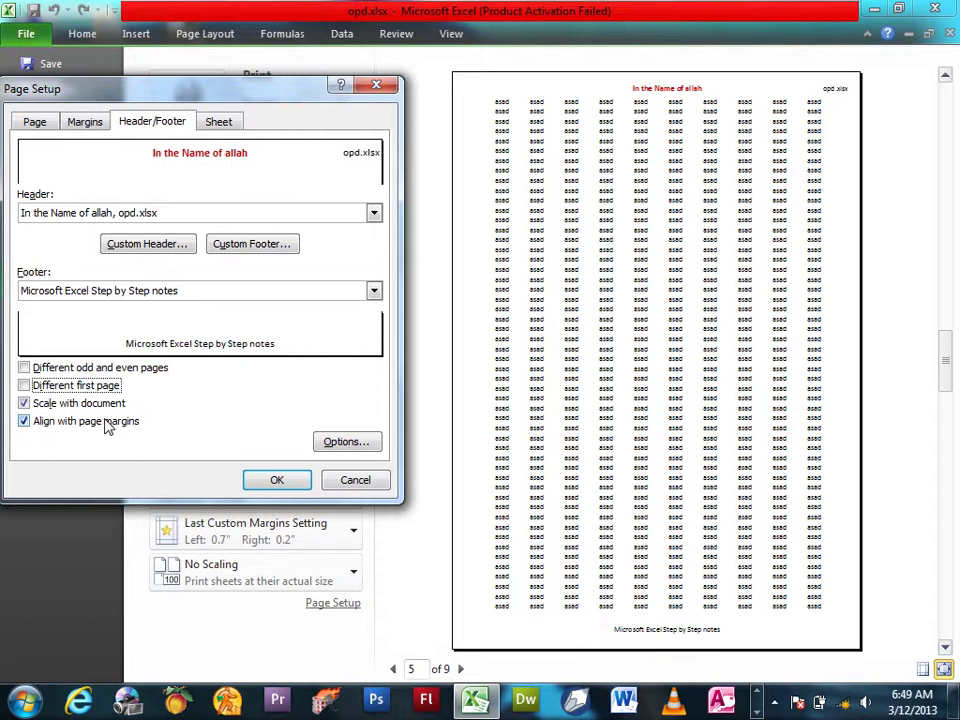
{"action": "left_click", "coordinate": [289, 480]}
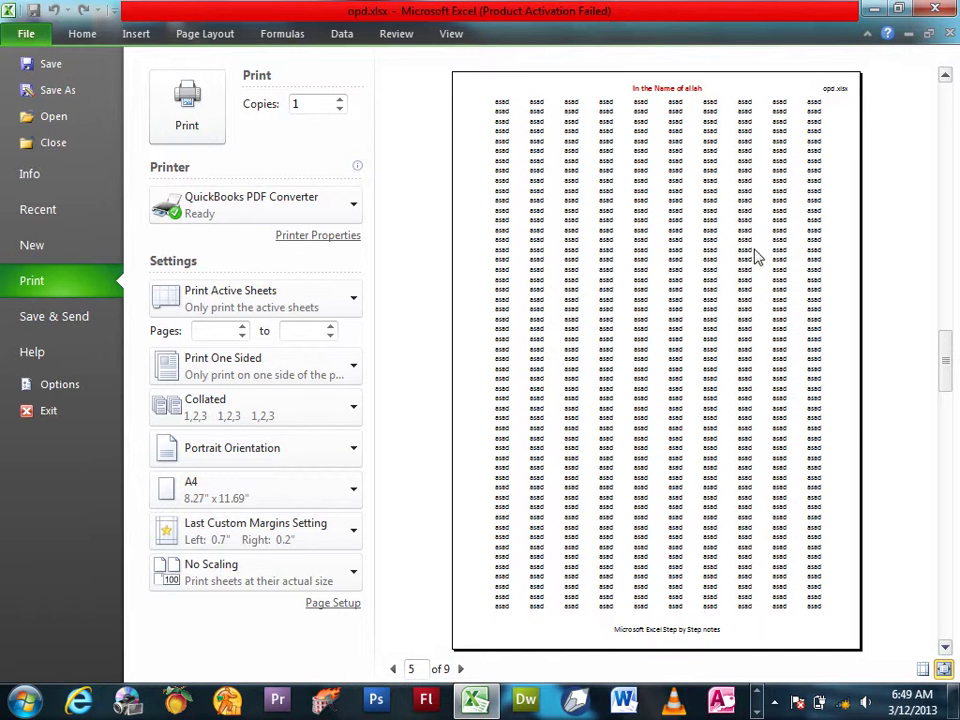
Raise print scaling to 190% and stop headers and footers scaling with the document
{"action": "left_click", "coordinate": [336, 604]}
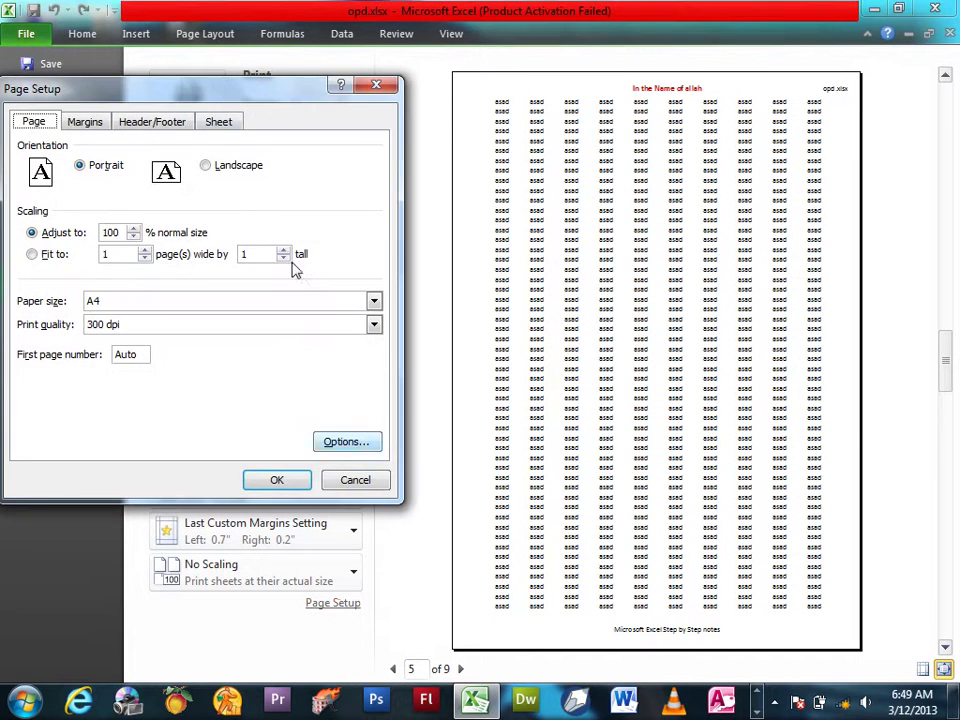
{"action": "left_click", "coordinate": [134, 229]}
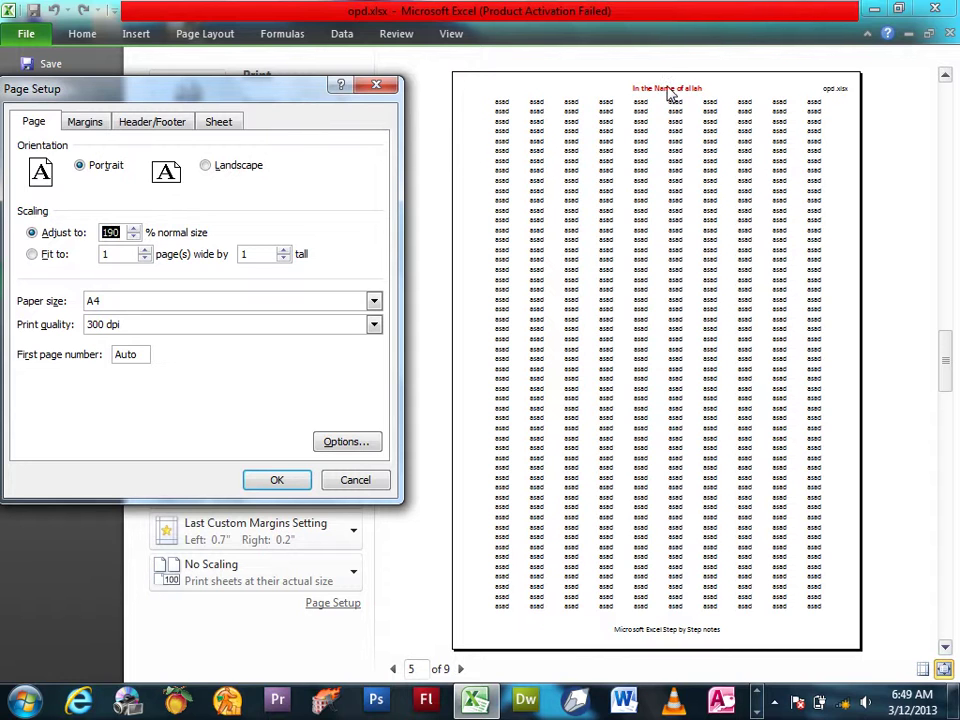
{"action": "left_click", "coordinate": [289, 486]}
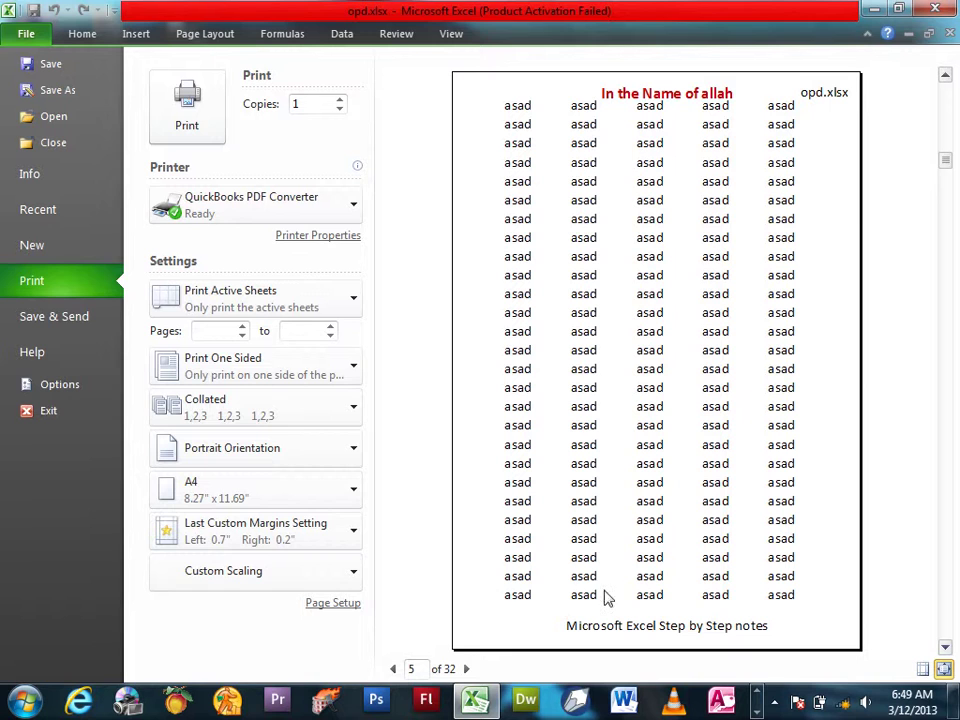
{"action": "left_click", "coordinate": [345, 604]}
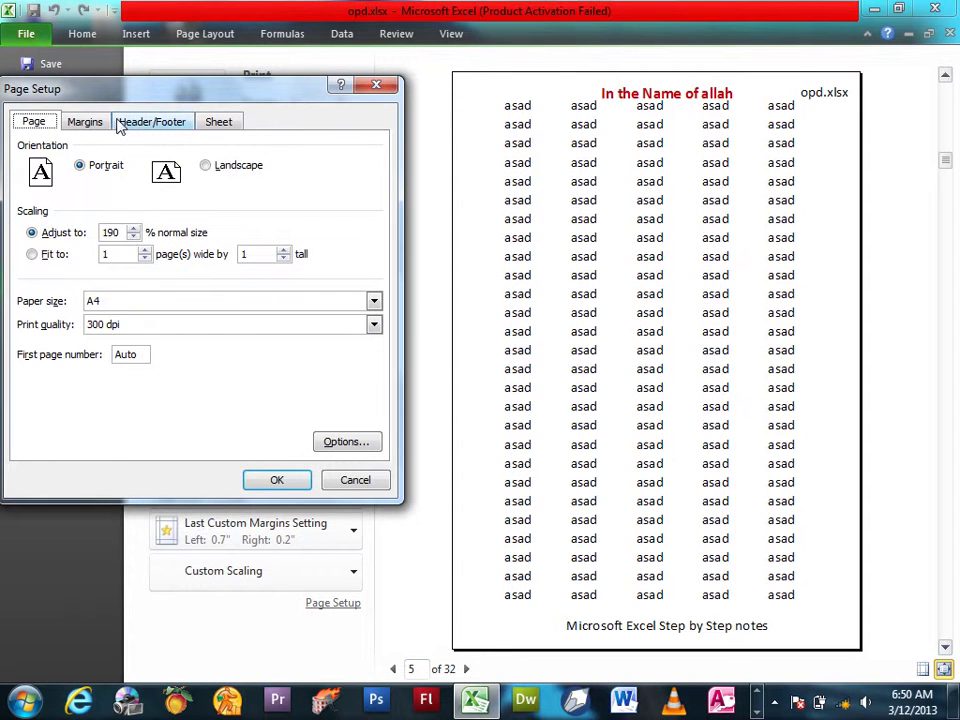
{"action": "left_click", "coordinate": [138, 124]}
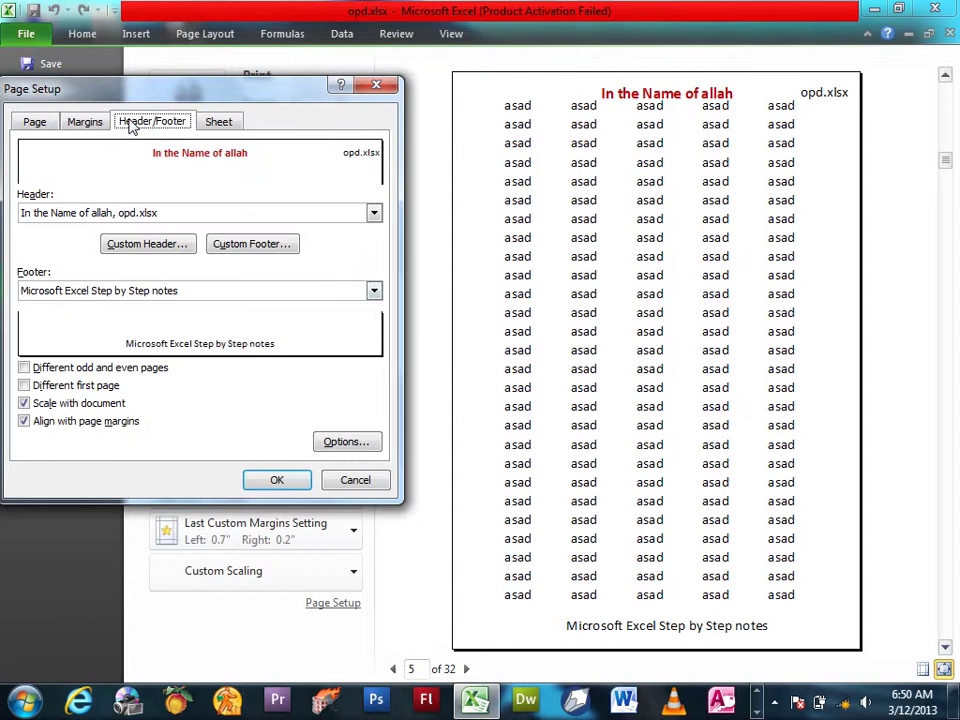
{"action": "left_click", "coordinate": [74, 404]}
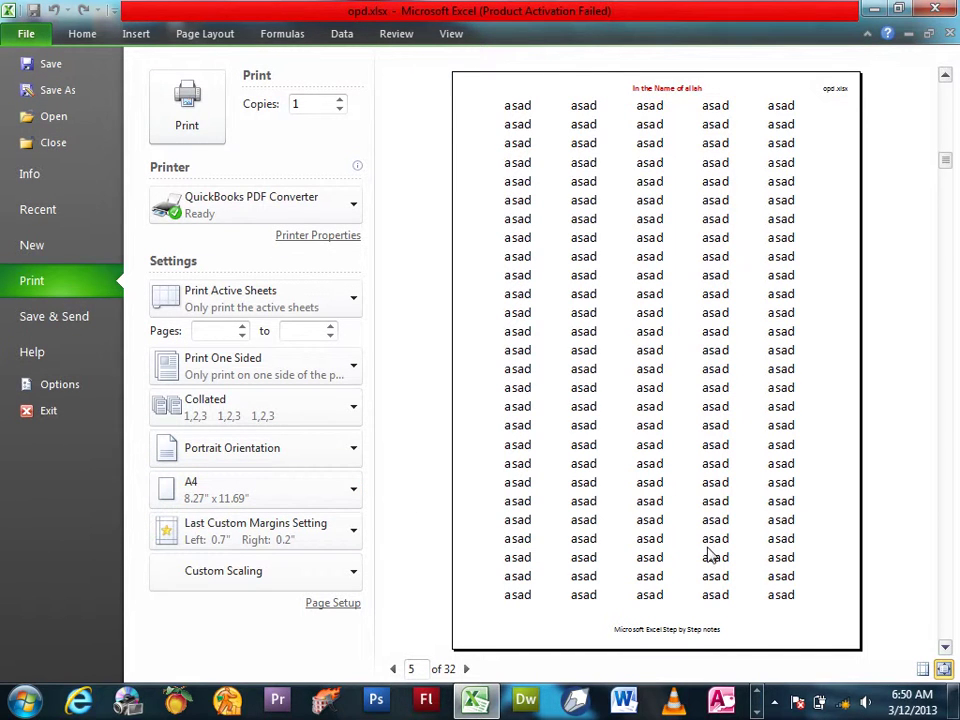
Lower the Adjust to scaling from 190% back to 100%
{"action": "left_click", "coordinate": [326, 604]}
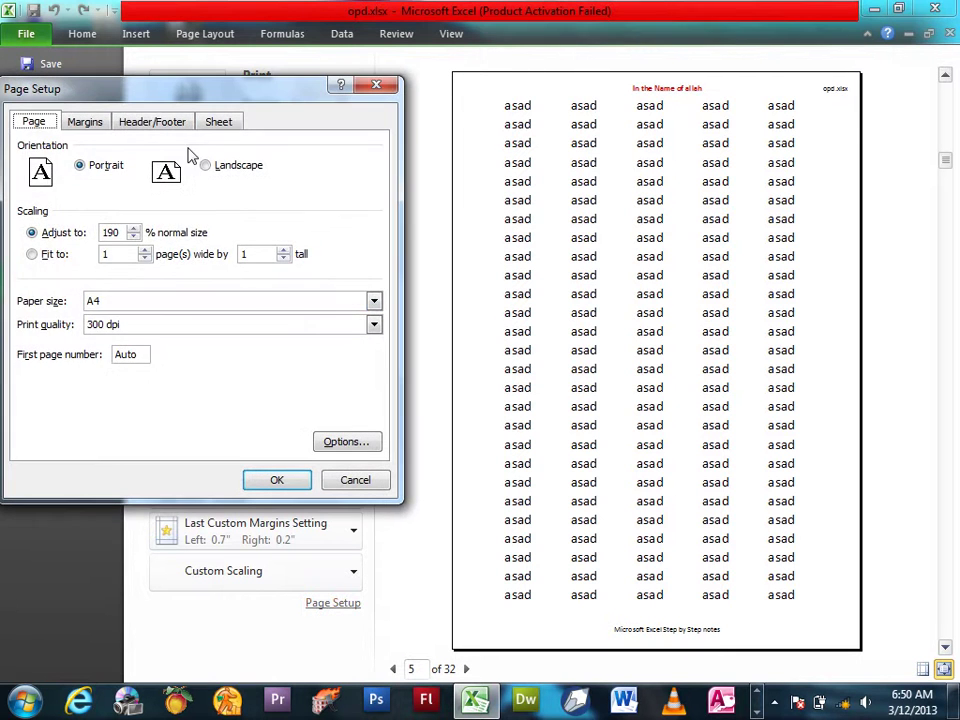
{"action": "left_click", "coordinate": [151, 121]}
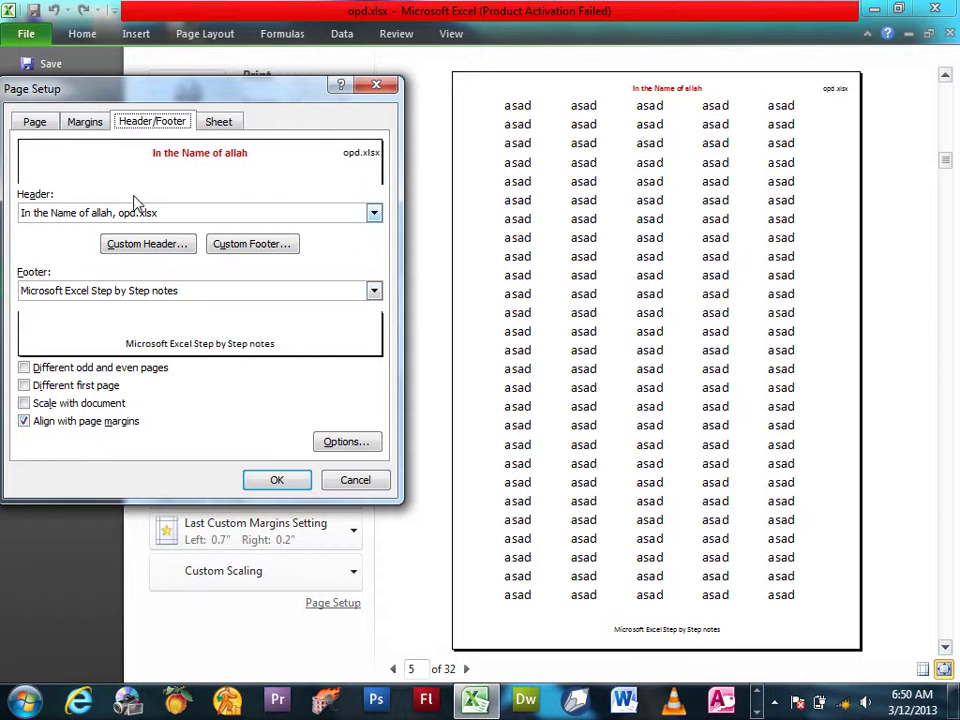
{"action": "left_click", "coordinate": [86, 124]}
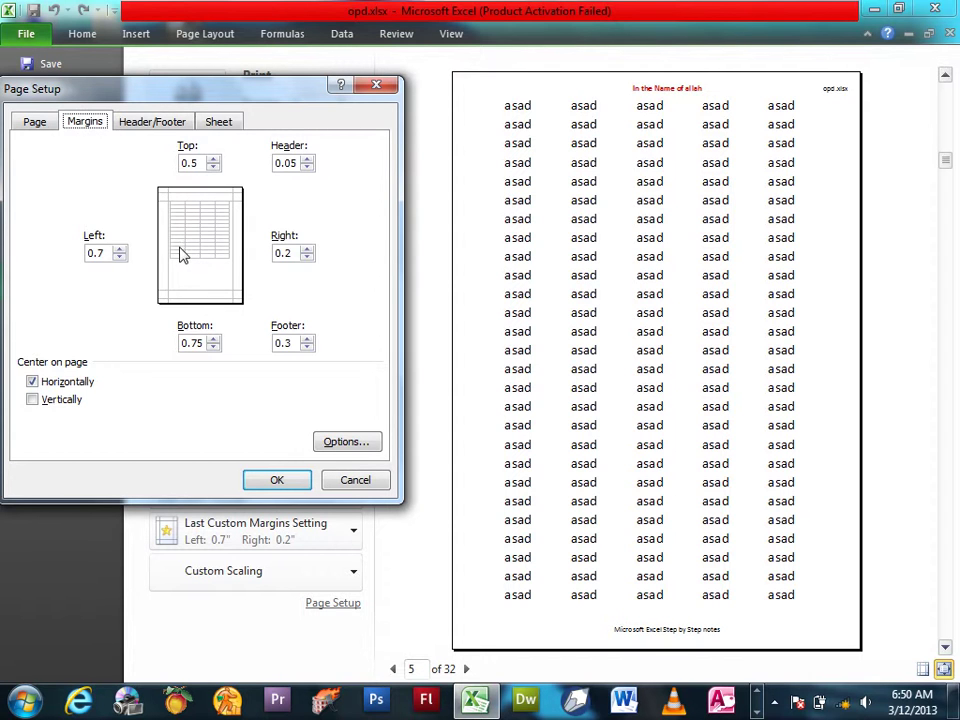
{"action": "left_click", "coordinate": [140, 128]}
{"action": "left_click", "coordinate": [33, 121]}
{"action": "left_click", "coordinate": [136, 237]}
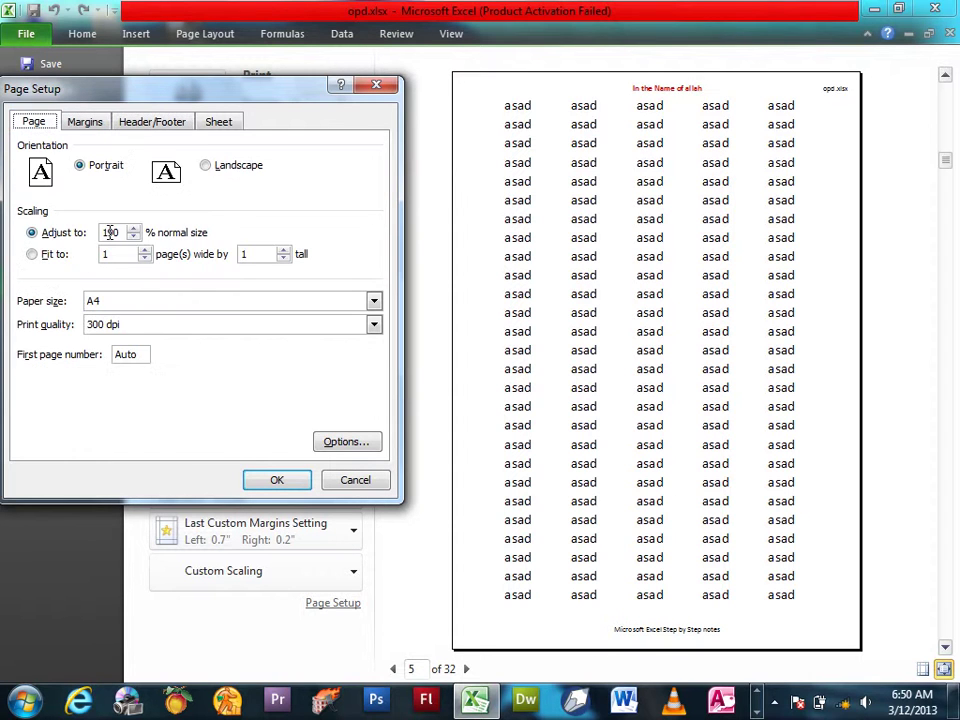
{"action": "left_click", "coordinate": [134, 237]}
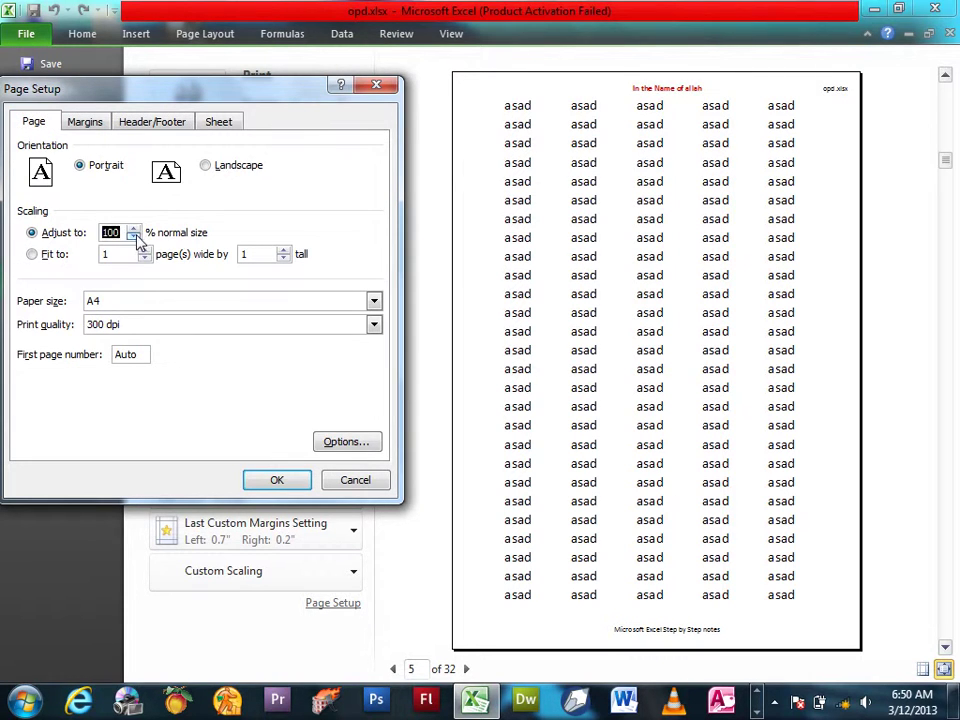
{"action": "left_click", "coordinate": [262, 480]}
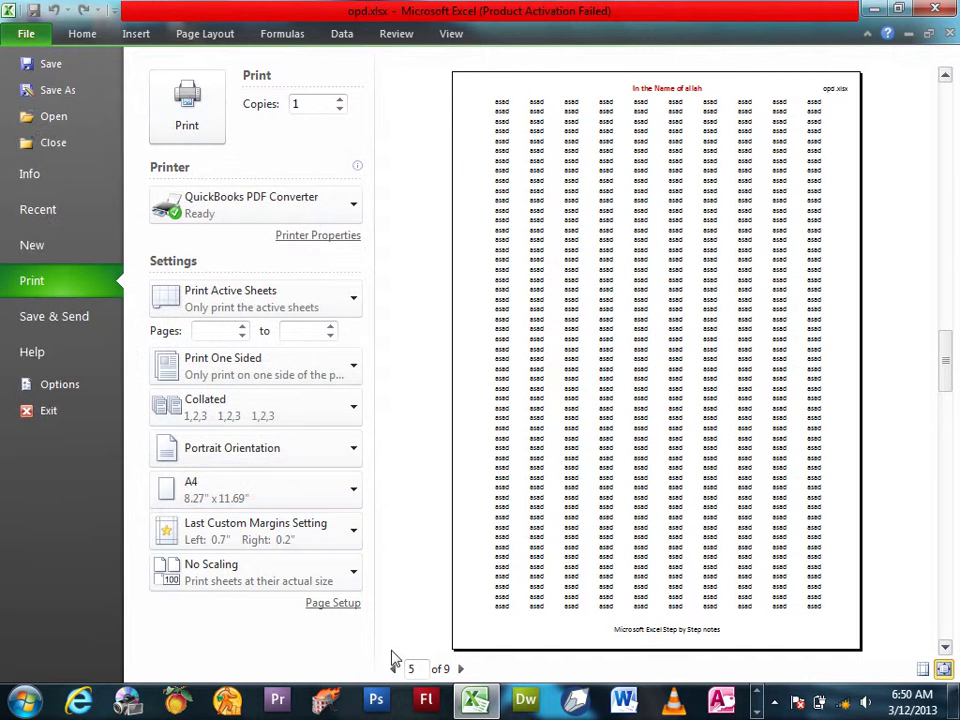
Change the right margin value and apply it to the preview
{"action": "left_click", "coordinate": [350, 605]}
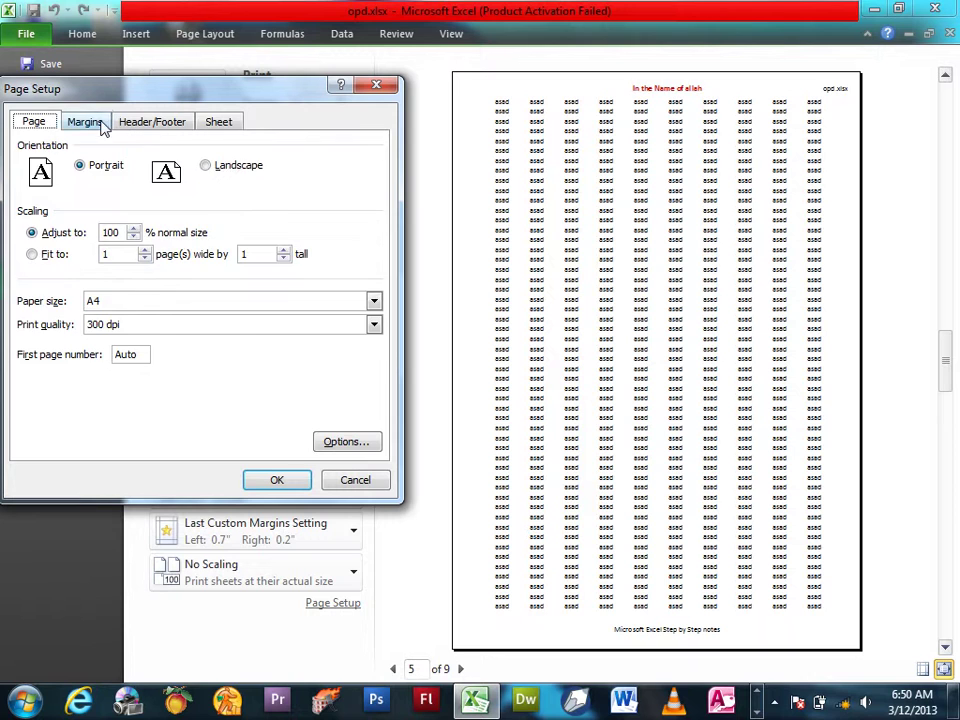
{"action": "left_click", "coordinate": [82, 122]}
{"action": "left_click", "coordinate": [307, 257]}
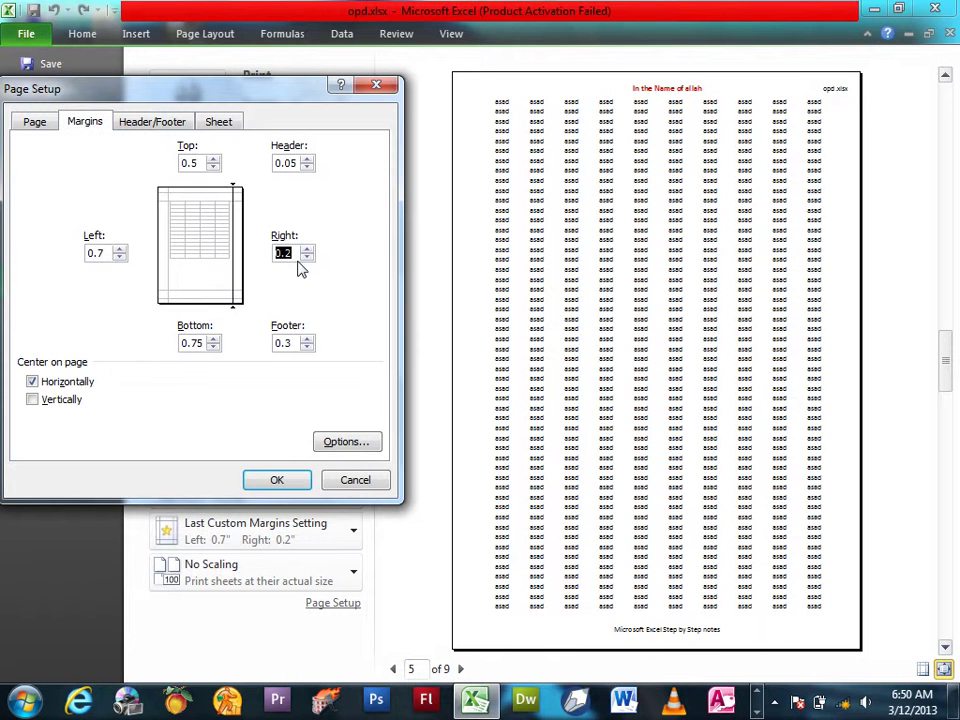
{"action": "left_click", "coordinate": [307, 250]}
{"action": "left_click", "coordinate": [307, 250]}
{"action": "left_click", "coordinate": [307, 250]}
{"action": "left_click", "coordinate": [279, 480]}
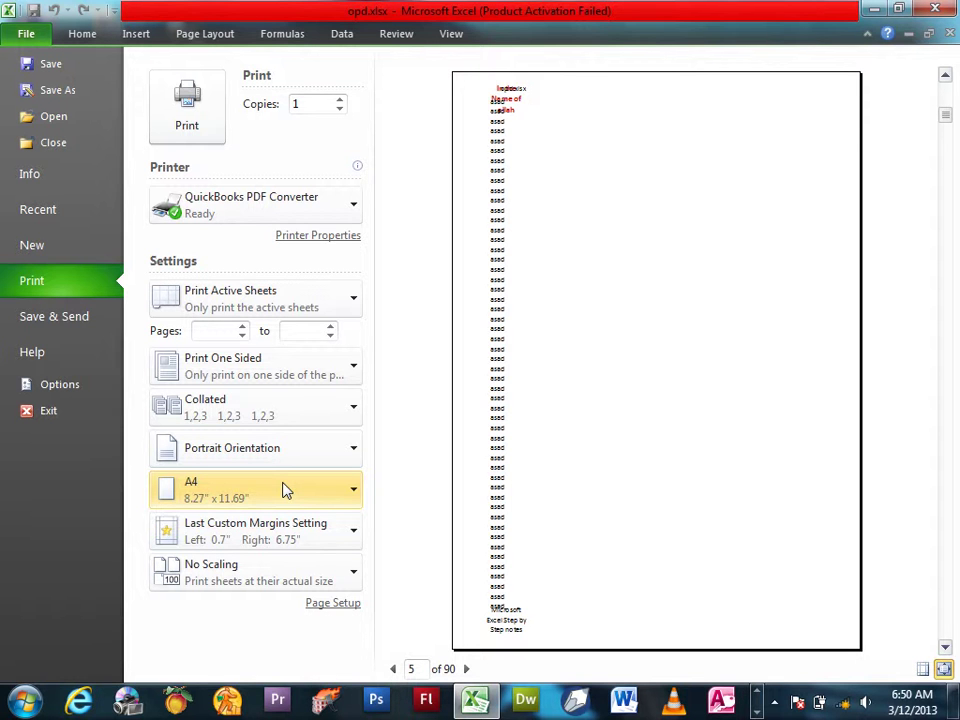
Turn off 'Align with page margins' for the header and footer
{"action": "left_click", "coordinate": [336, 604]}
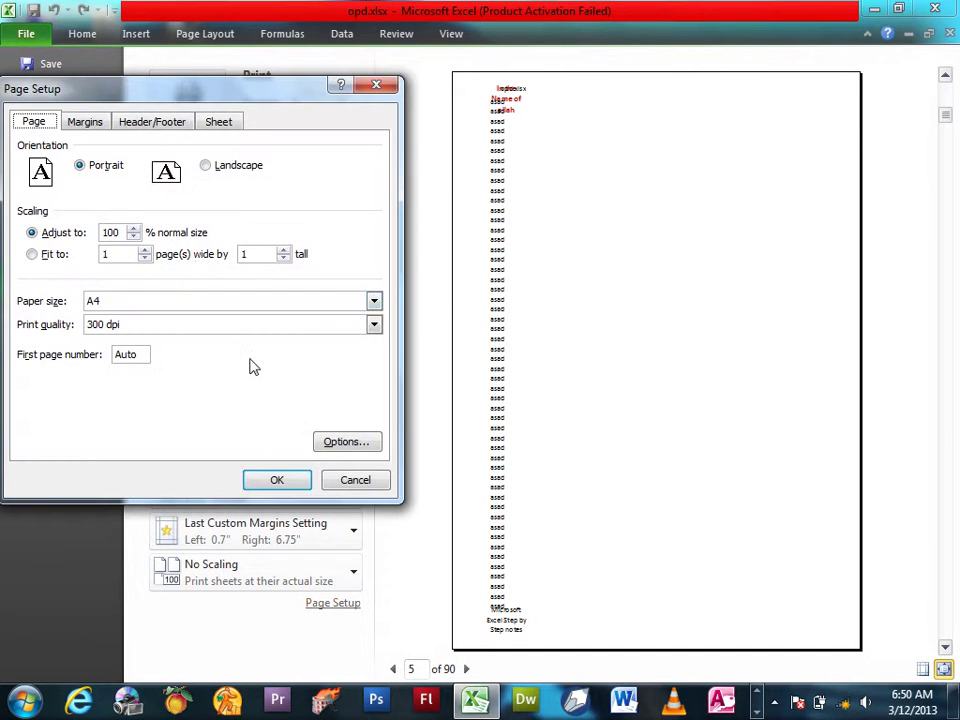
{"action": "left_click", "coordinate": [150, 121]}
{"action": "left_click", "coordinate": [62, 428]}
{"action": "left_click", "coordinate": [280, 483]}
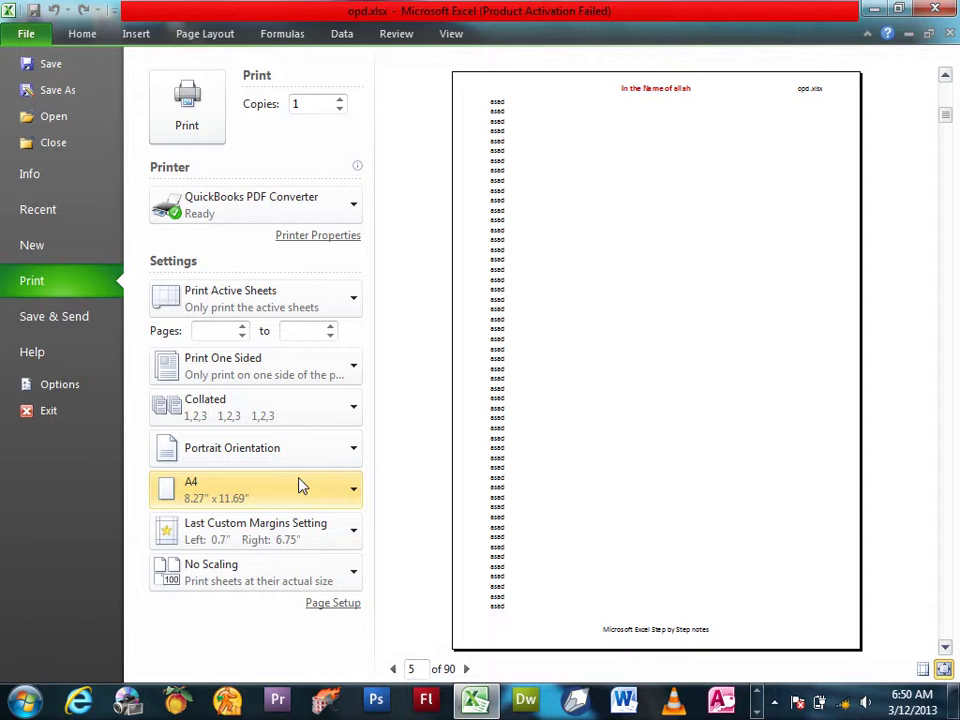
Re-enable 'Align with page margins' and turn on 'Scale with document'
{"action": "left_click", "coordinate": [328, 603]}
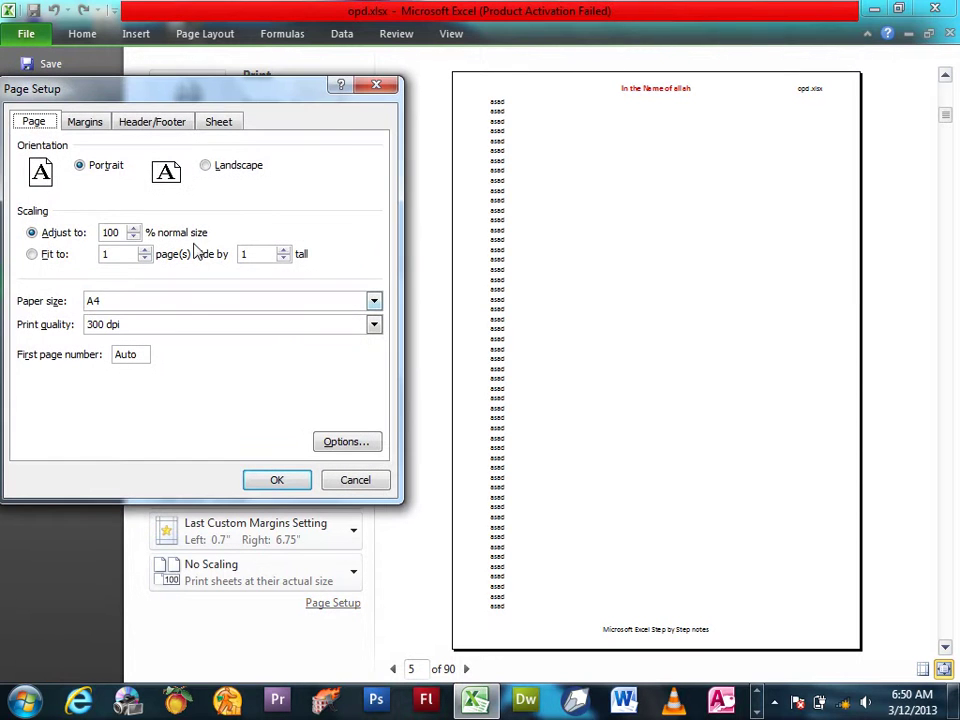
{"action": "left_click", "coordinate": [155, 125]}
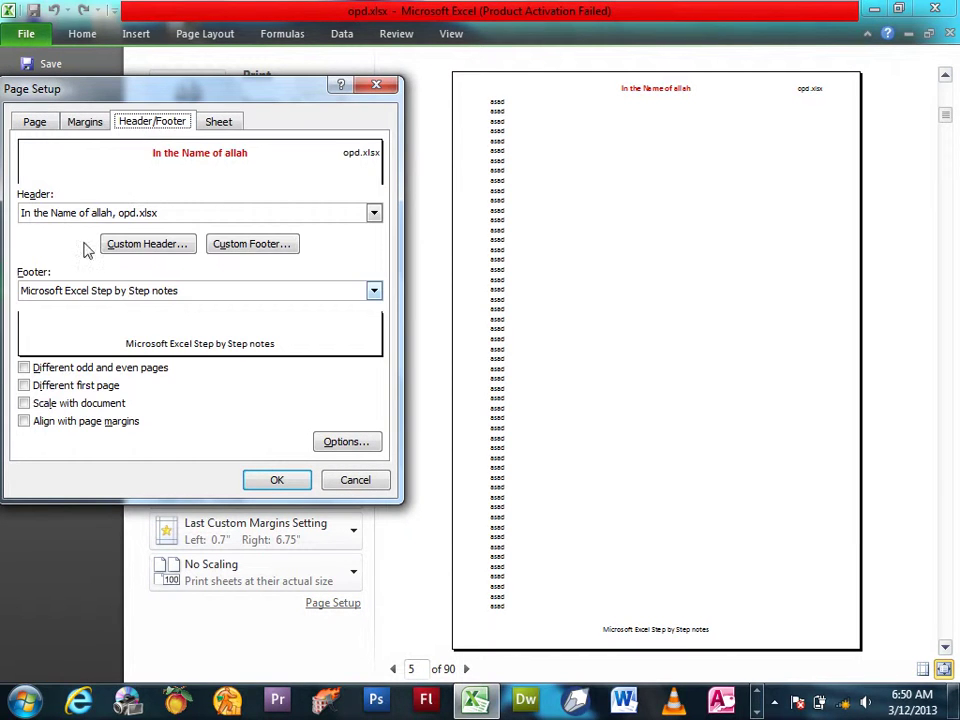
{"action": "left_click", "coordinate": [58, 424]}
{"action": "left_click", "coordinate": [60, 403]}
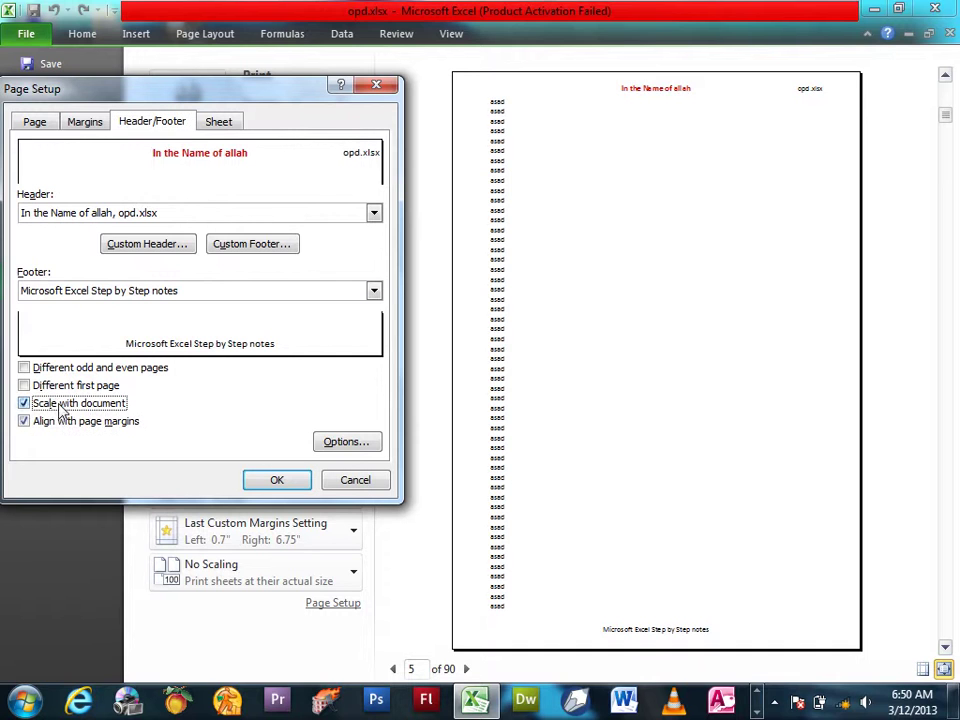
Set the right margin to 0.75 inch
{"action": "left_click", "coordinate": [82, 122]}
{"action": "left_click", "coordinate": [307, 257]}
{"action": "left_click", "coordinate": [307, 257]}
{"action": "left_click", "coordinate": [307, 257]}
{"action": "left_click", "coordinate": [307, 257]}
{"action": "left_click", "coordinate": [307, 257]}
{"action": "left_click", "coordinate": [307, 257]}
{"action": "left_click", "coordinate": [307, 257]}
{"action": "left_click", "coordinate": [307, 257]}
{"action": "left_click", "coordinate": [307, 257]}
{"action": "left_click", "coordinate": [308, 251]}
{"action": "left_click", "coordinate": [308, 251]}
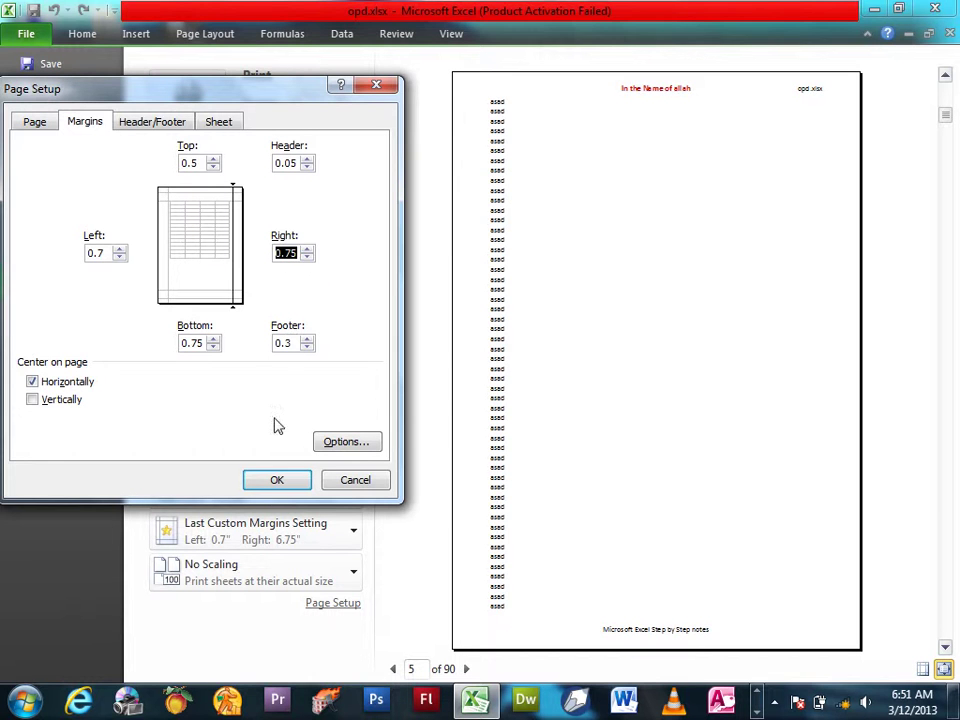
{"action": "left_click", "coordinate": [279, 482]}
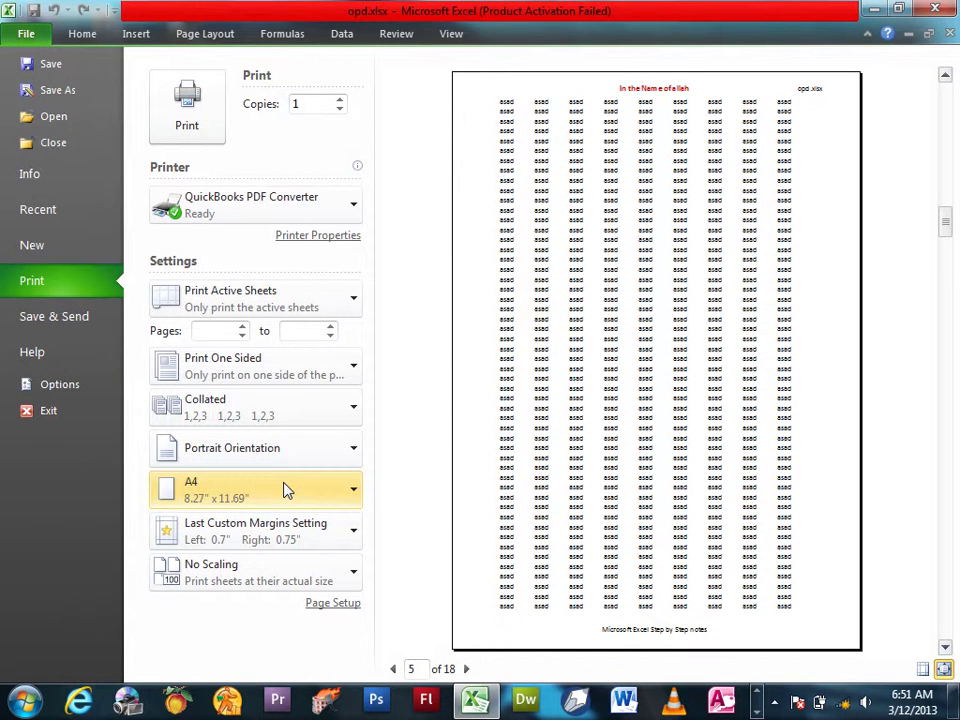
Try the printer Options from Header/Footer, dismissing the activation error and converter properties
{"action": "left_click", "coordinate": [322, 604]}
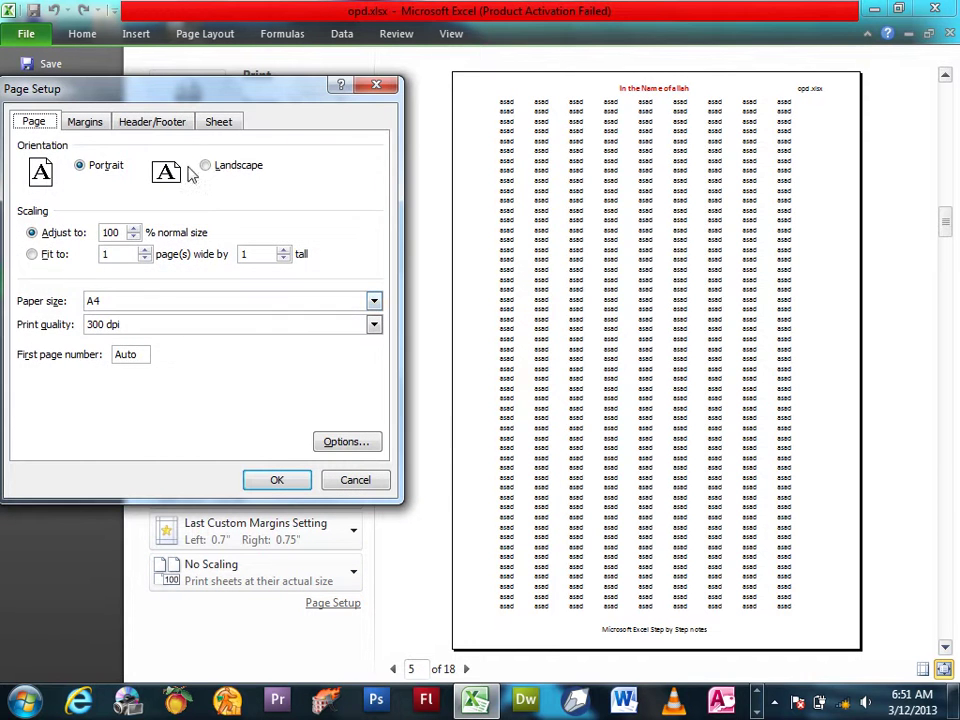
{"action": "left_click", "coordinate": [155, 121]}
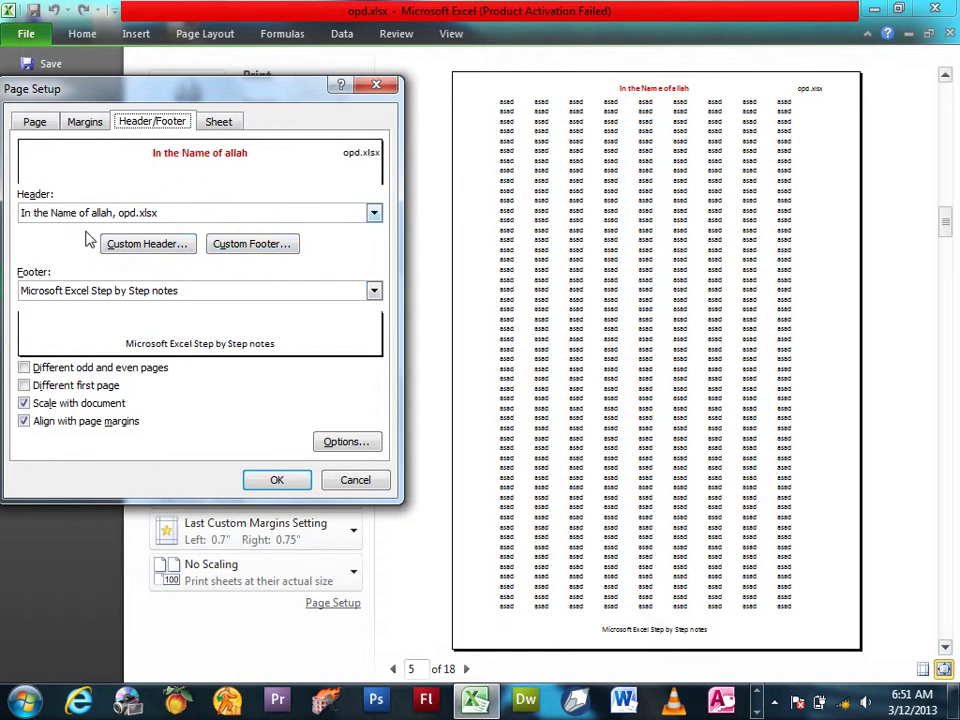
{"action": "left_click", "coordinate": [335, 445]}
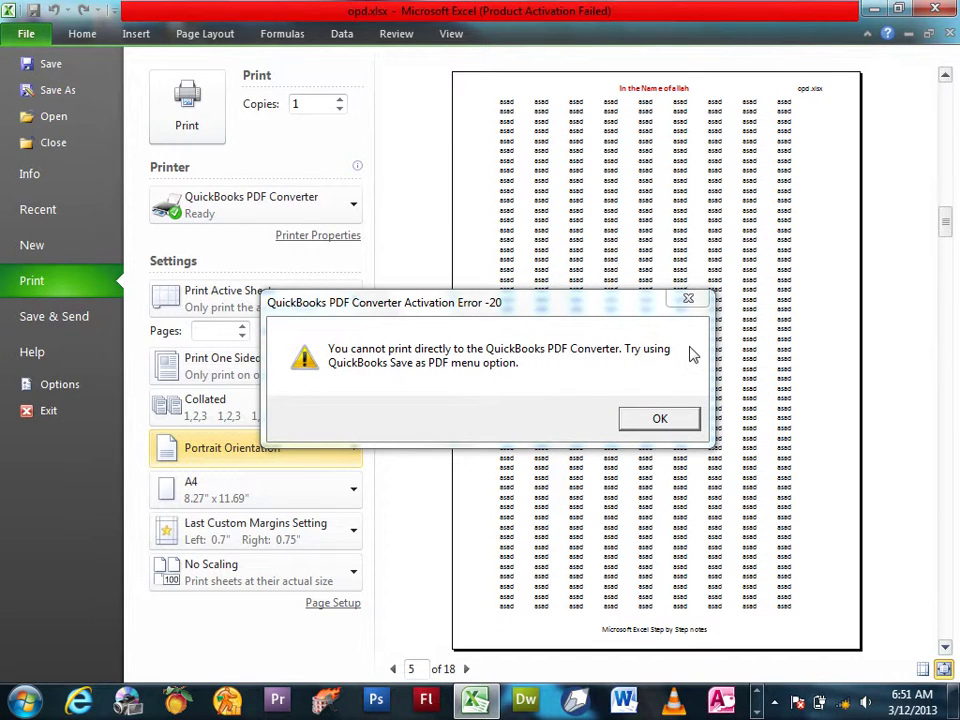
{"action": "left_click", "coordinate": [681, 416]}
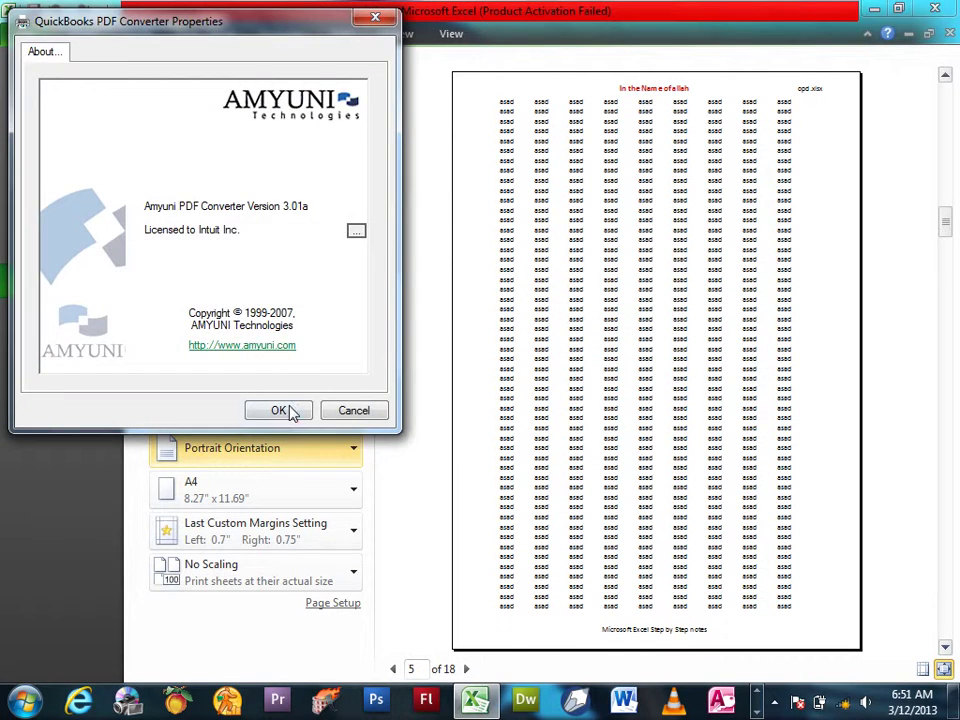
{"action": "left_click", "coordinate": [285, 410]}
Cancel Page Setup, then reopen it on the Sheet print settings
{"action": "left_click", "coordinate": [222, 124]}
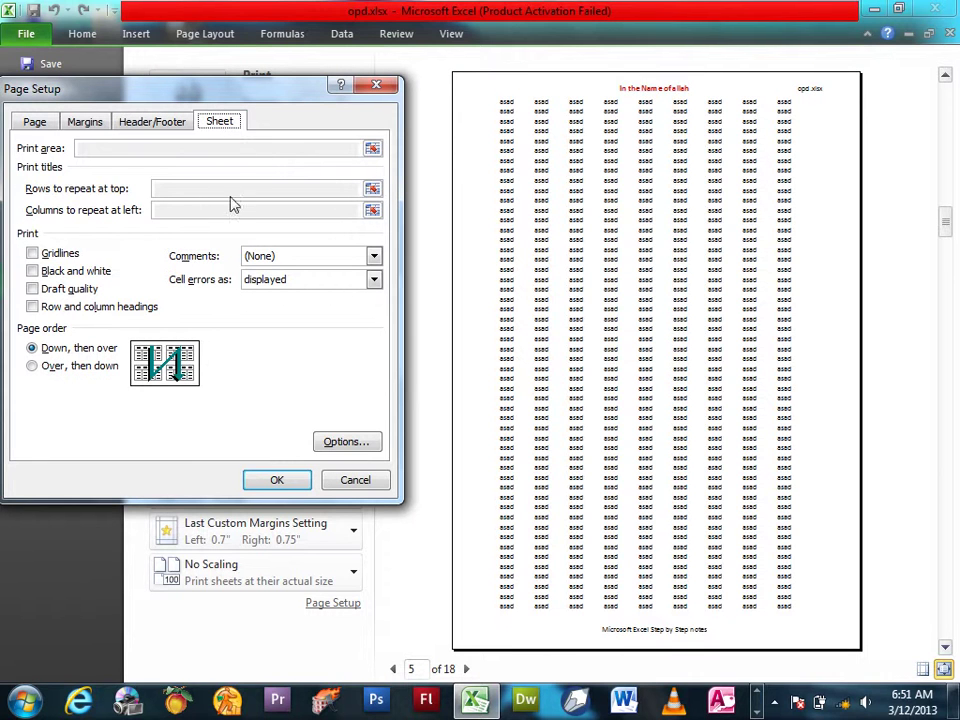
{"action": "left_click", "coordinate": [350, 480]}
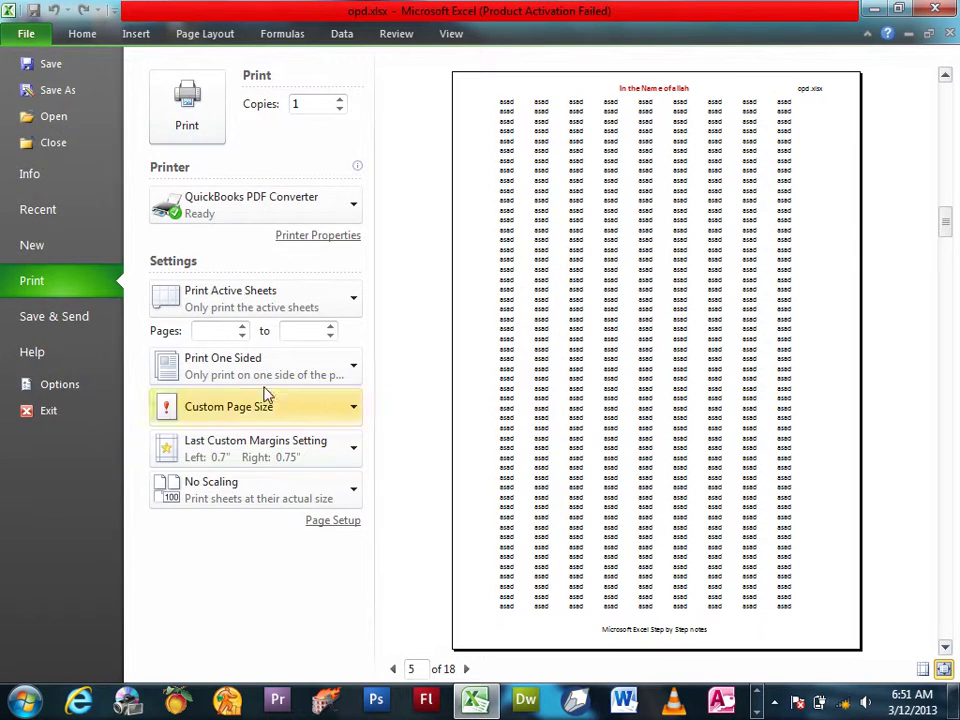
{"action": "left_click", "coordinate": [345, 523]}
{"action": "left_click", "coordinate": [220, 122]}
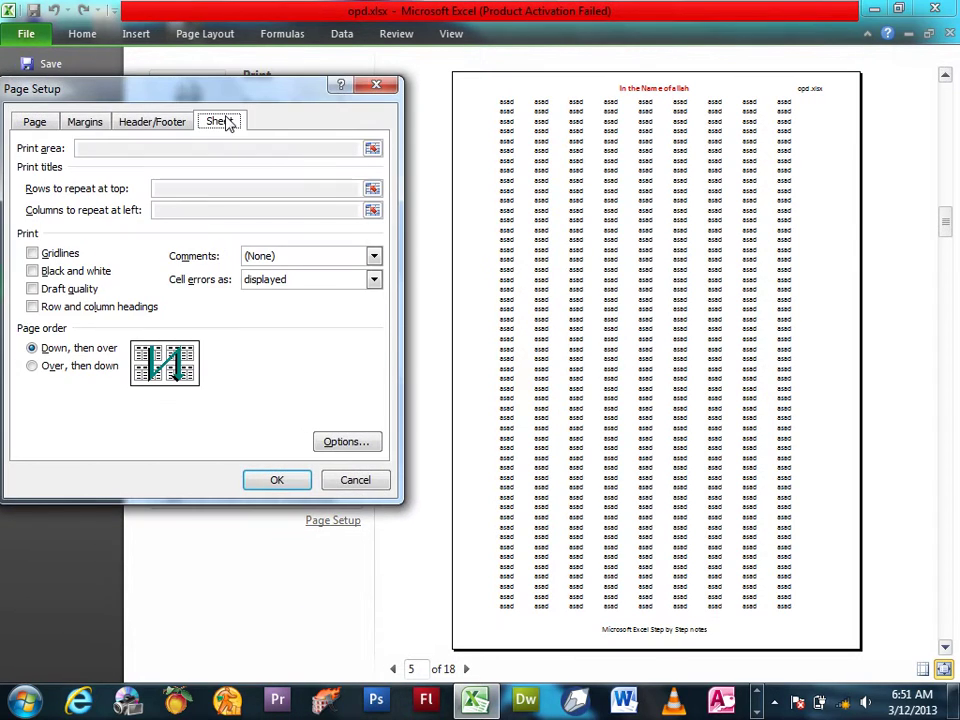
Exit print preview and open Page Setup's Sheet settings centred over the worksheet
{"action": "key", "text": "Escape"}
{"action": "key", "text": "Escape"}
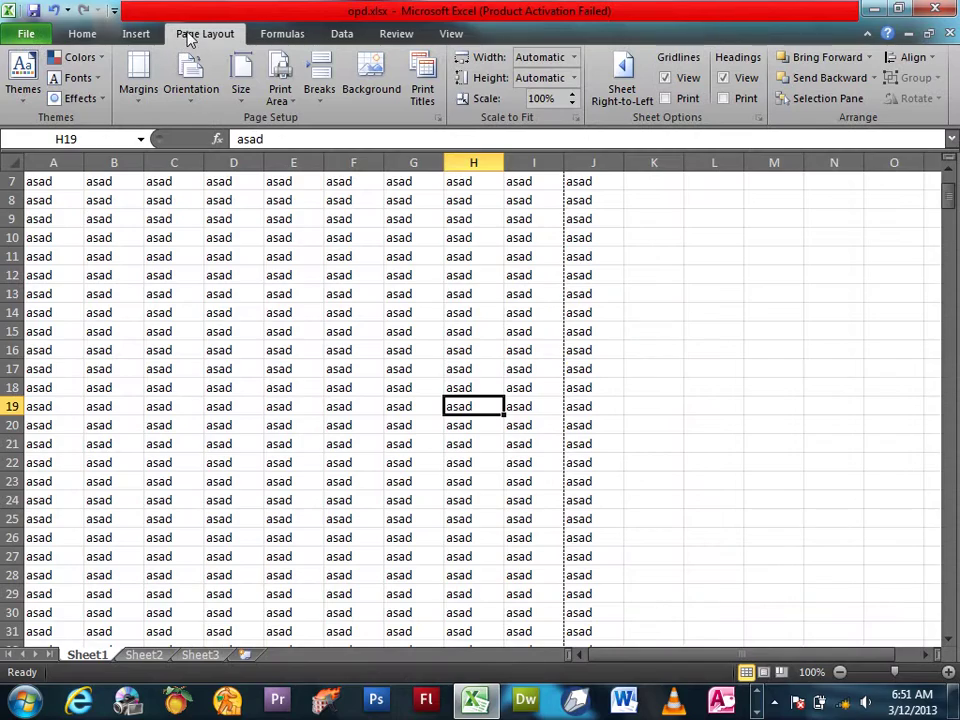
{"action": "left_click", "coordinate": [437, 117]}
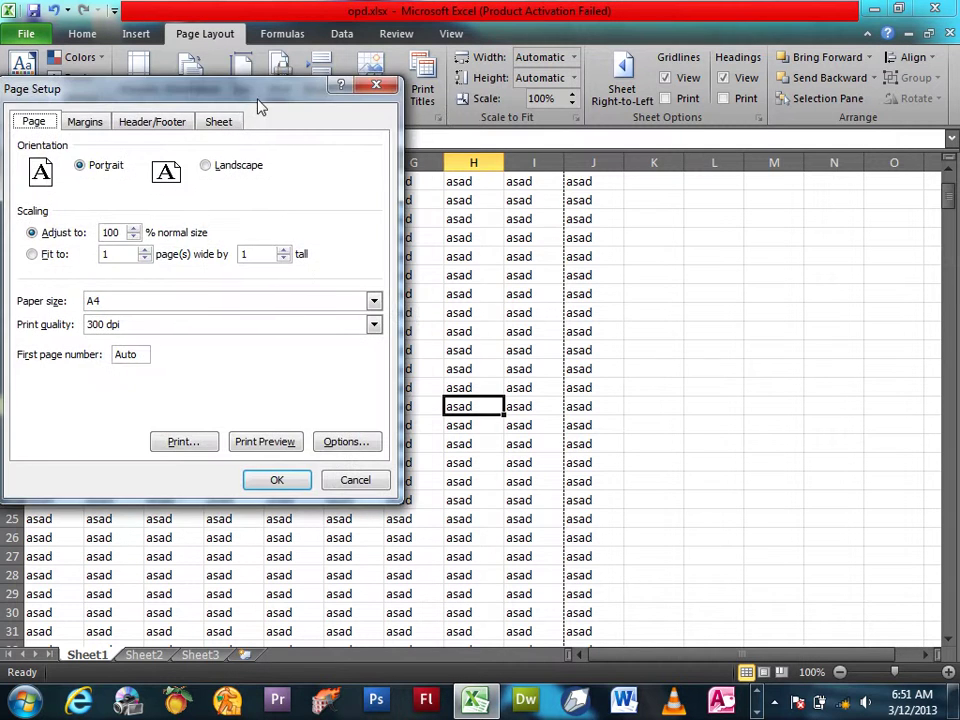
{"action": "left_click_drag", "start_coordinate": [261, 103], "coordinate": [631, 125]}
{"action": "left_click", "coordinate": [600, 142]}
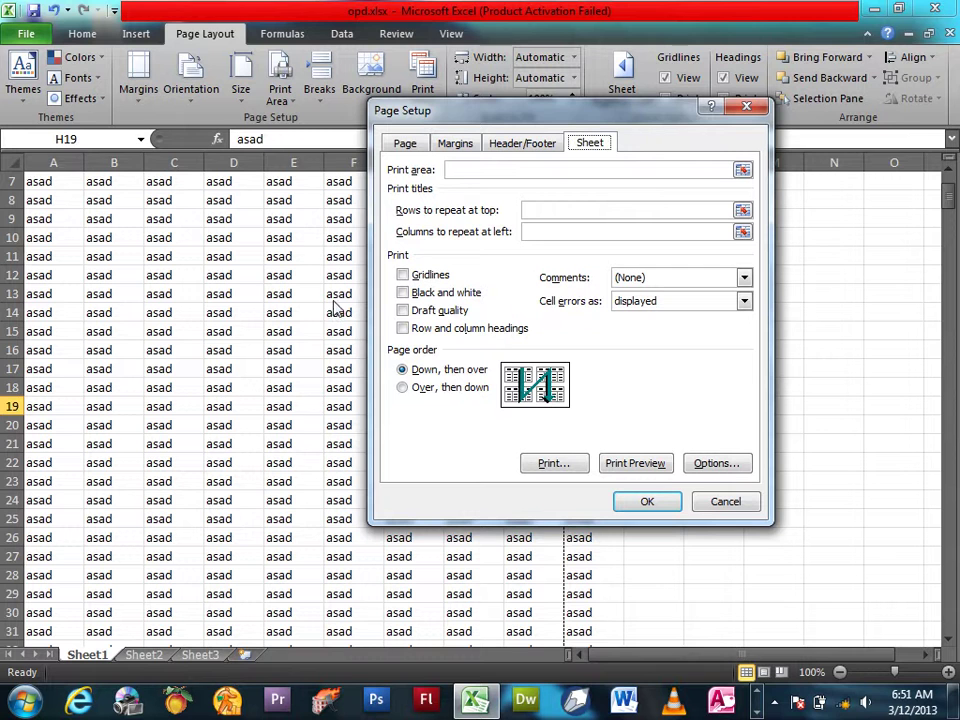
Set the print area to A7:G15 and check the one-page print preview
{"action": "left_click", "coordinate": [492, 169]}
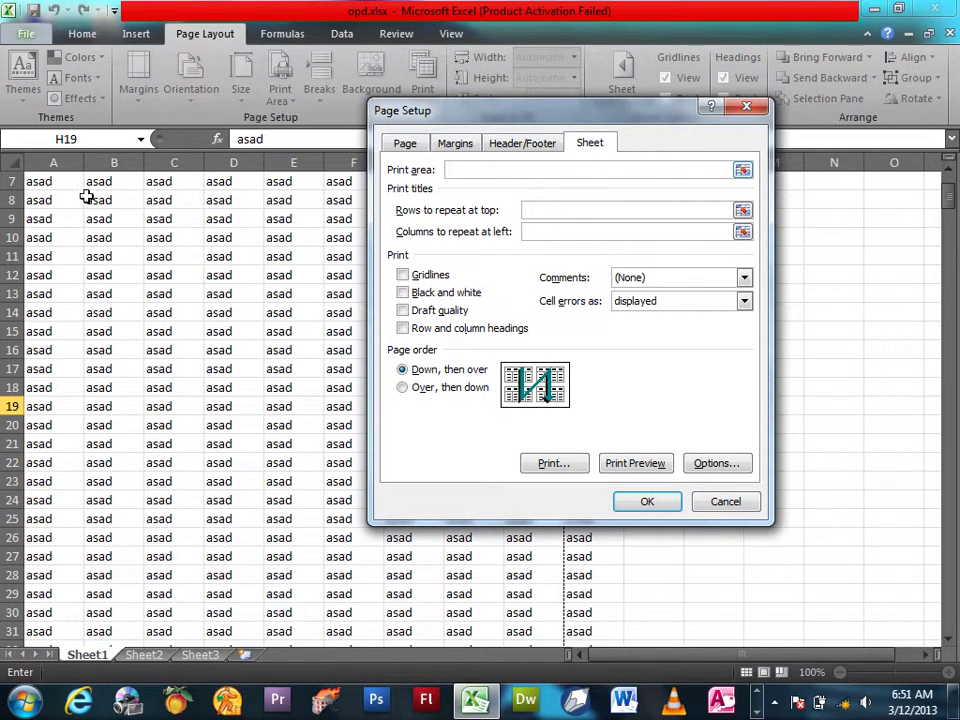
{"action": "mouse_move", "coordinate": [38, 180]}
{"action": "left_mouse_down"}
{"action": "mouse_move", "coordinate": [186, 260]}
{"action": "mouse_move", "coordinate": [414, 326]}
{"action": "left_mouse_up"}
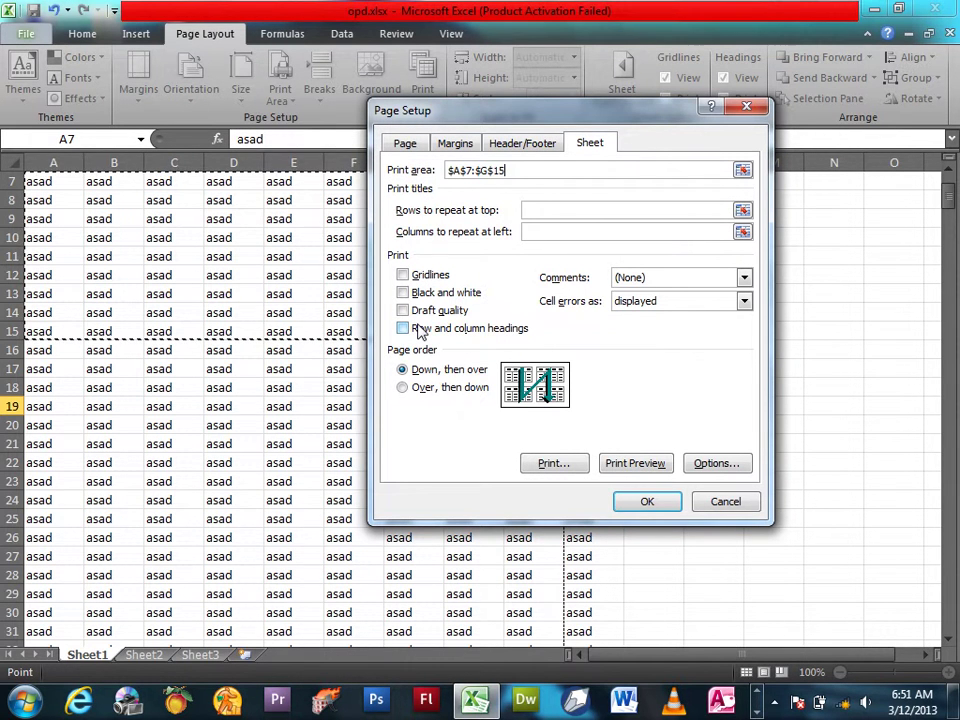
{"action": "left_click", "coordinate": [664, 495]}
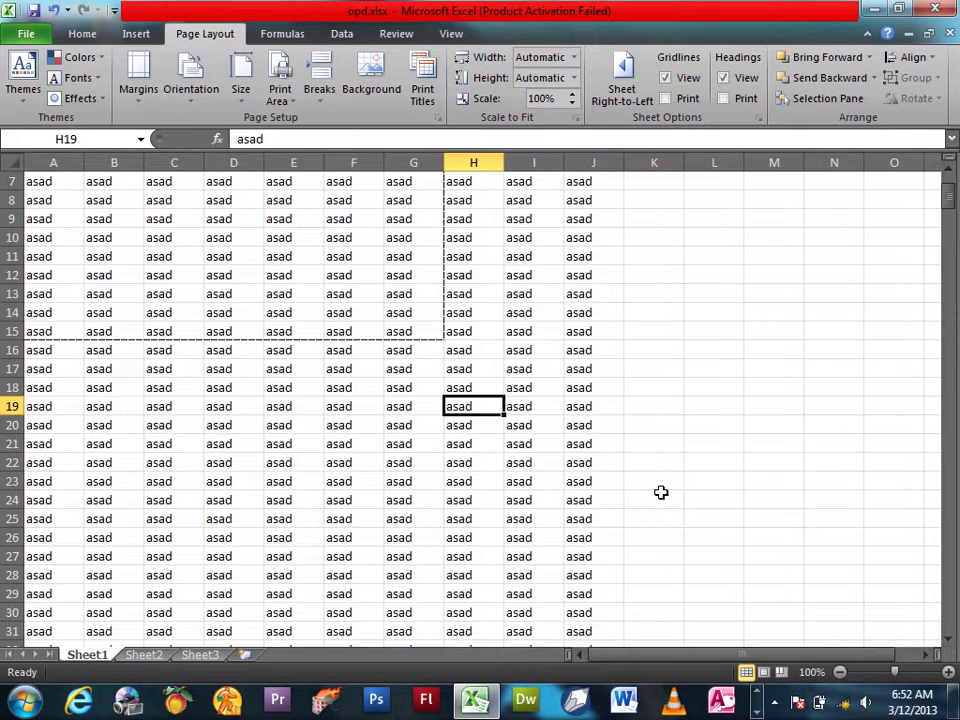
{"action": "key", "text": "ctrl+p"}
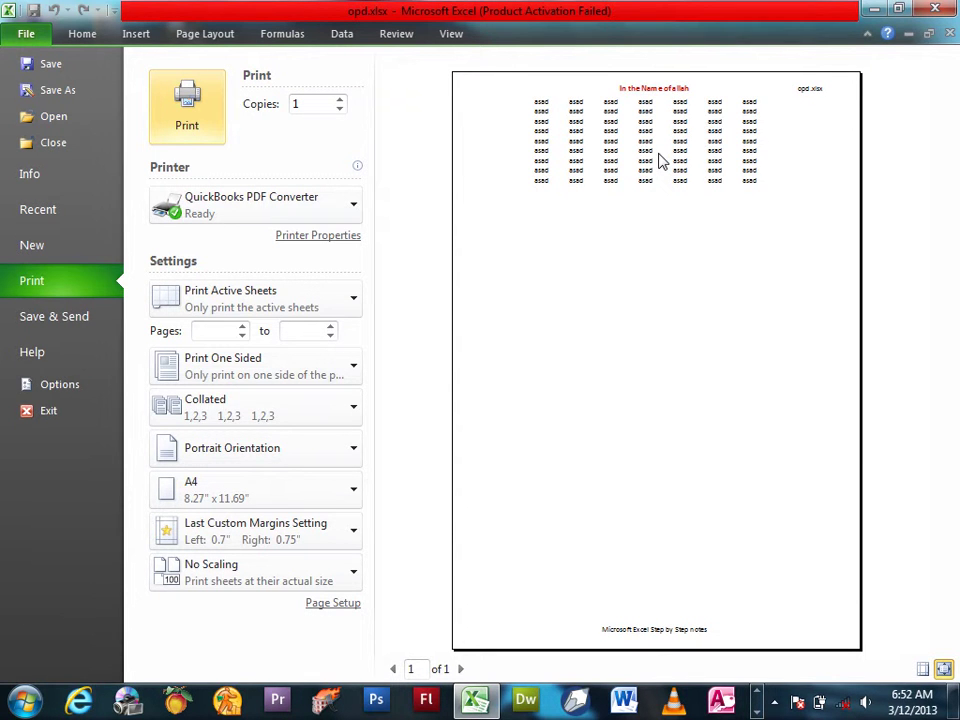
{"action": "key", "text": "Escape"}
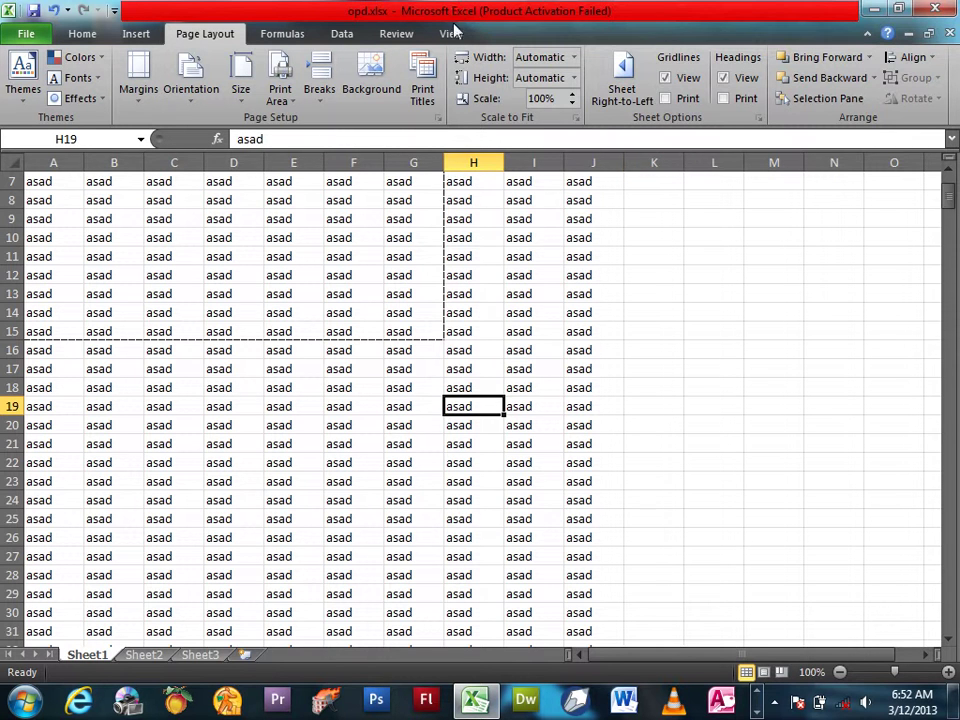
Delete the Print area entry on Page Setup's Sheet tab and apply it
{"action": "left_click", "coordinate": [437, 118]}
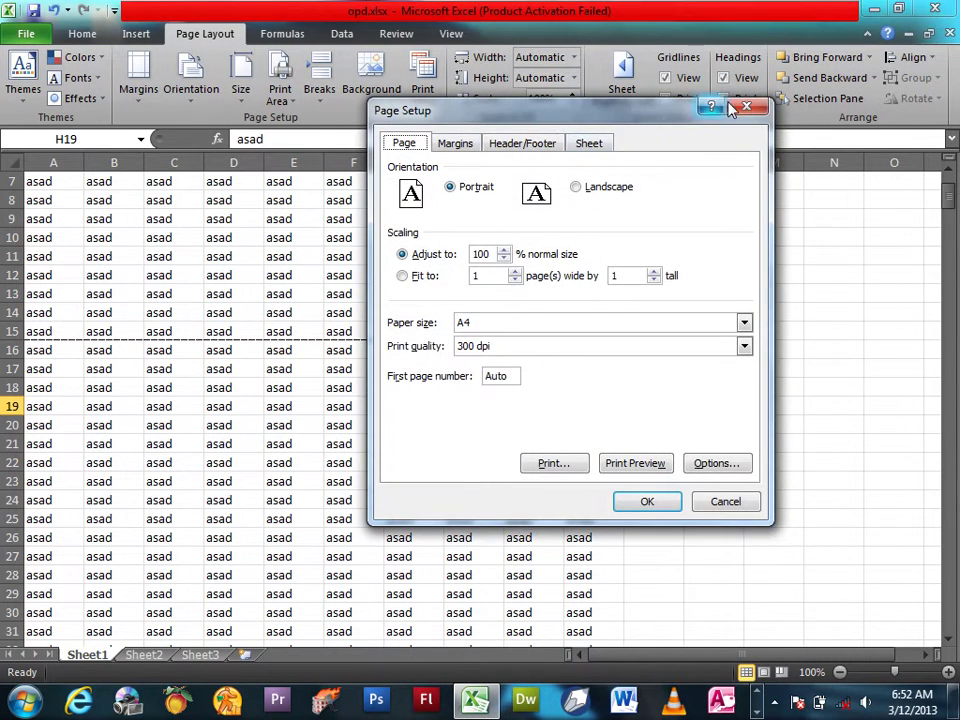
{"action": "key", "text": "Escape"}
{"action": "left_click", "coordinate": [291, 98]}
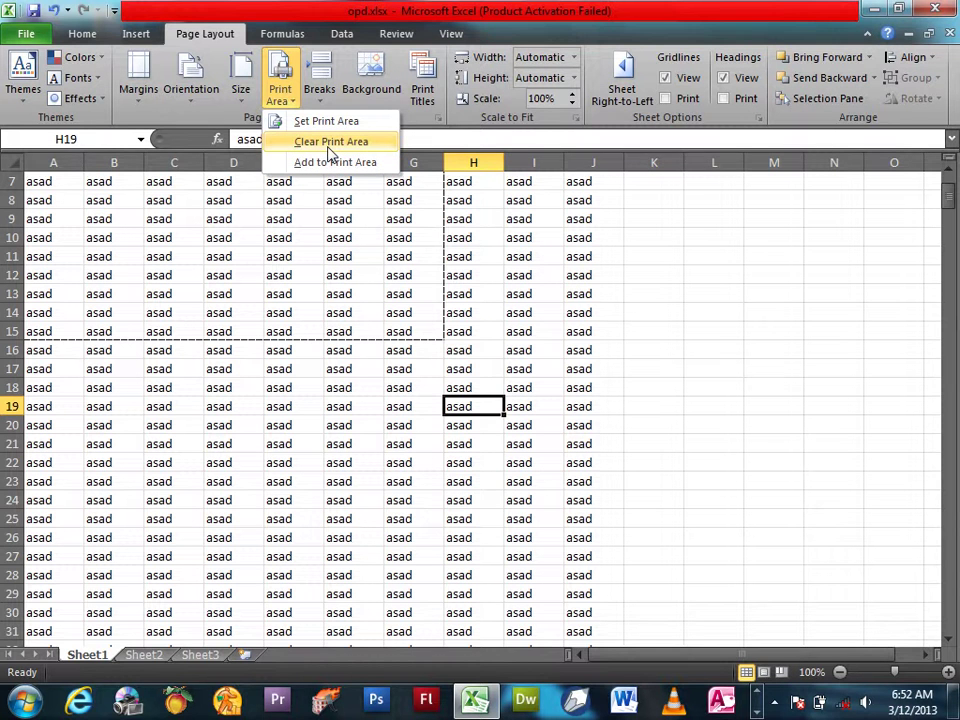
{"action": "left_click", "coordinate": [437, 119]}
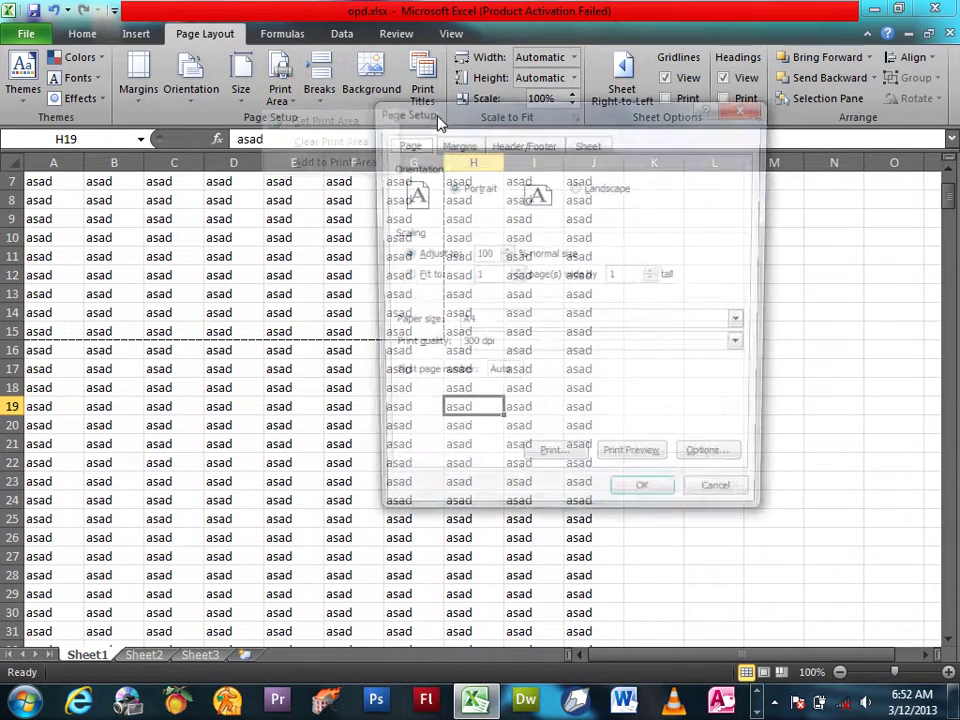
{"action": "left_click", "coordinate": [589, 143]}
{"action": "left_click", "coordinate": [514, 170]}
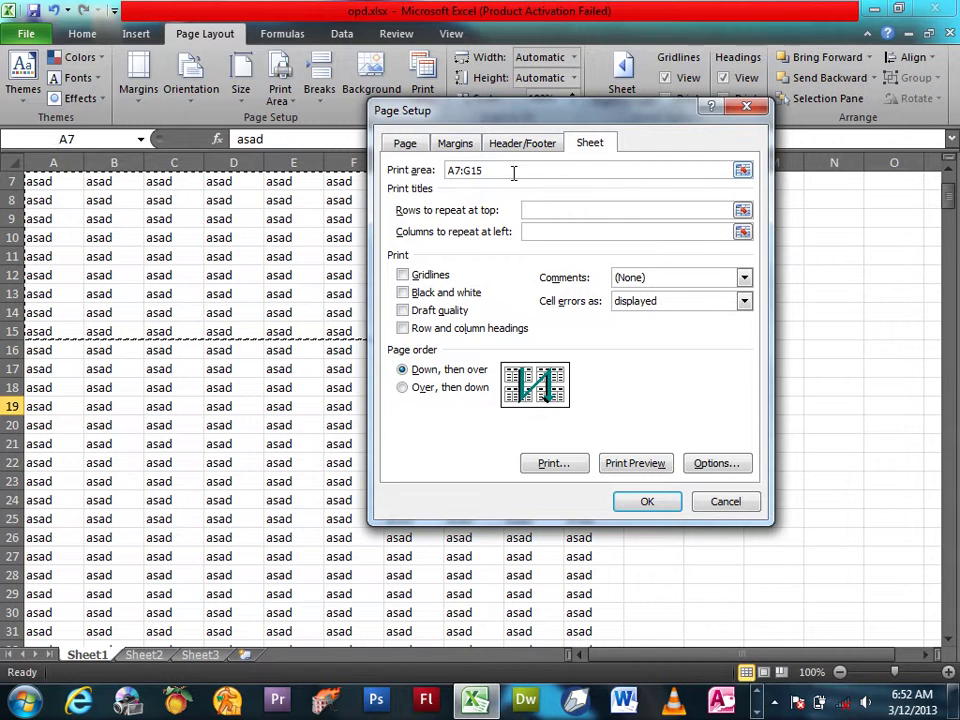
{"action": "key", "text": "BackSpace"}
{"action": "key", "text": "BackSpace"}
{"action": "key", "text": "BackSpace"}
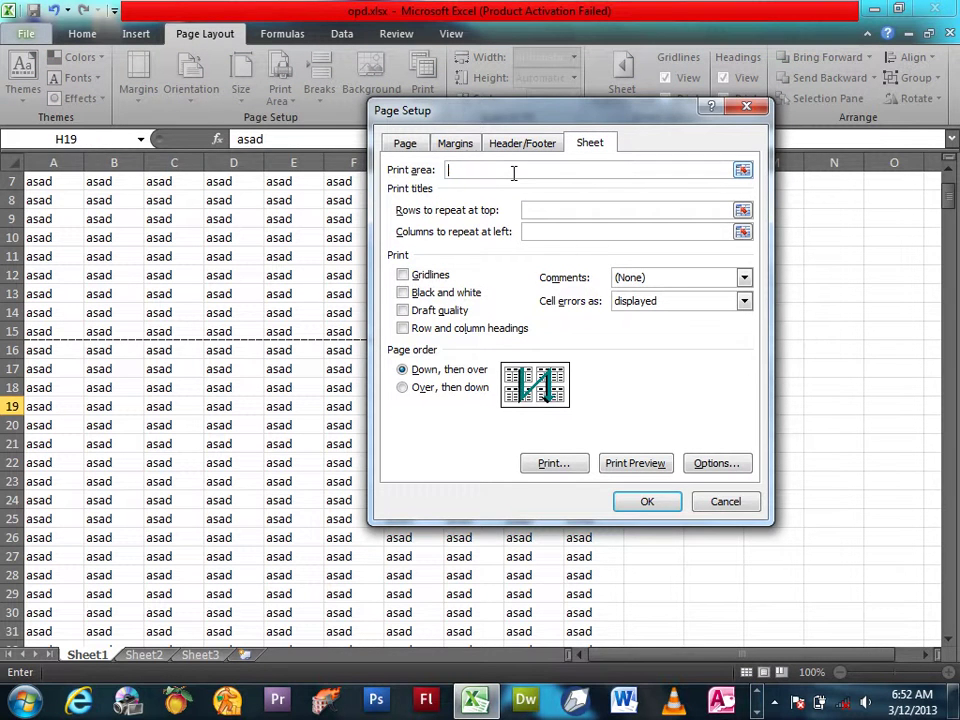
{"action": "key", "text": "Return"}
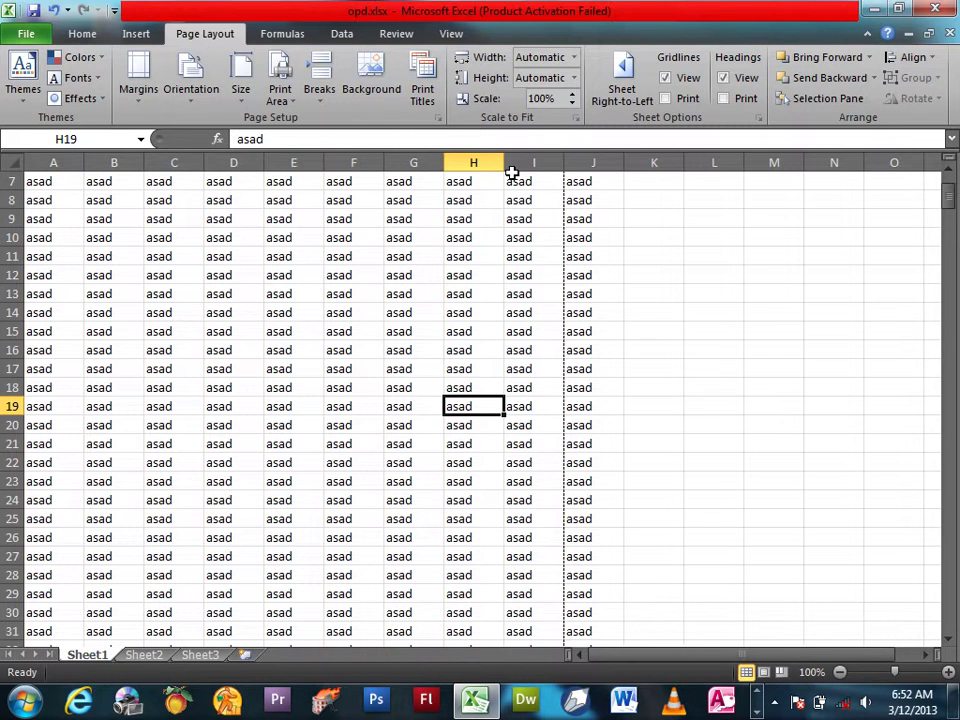
Preview the full 18-page printout, then bring Page Setup back up
{"action": "key", "text": "ctrl+p"}
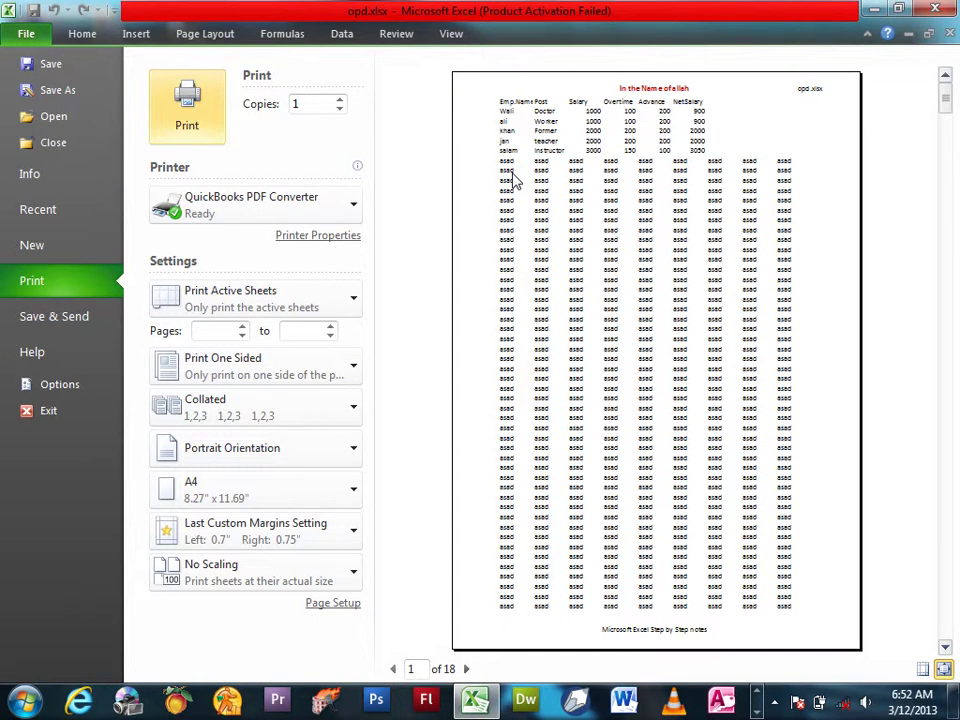
{"action": "key", "text": "Escape"}
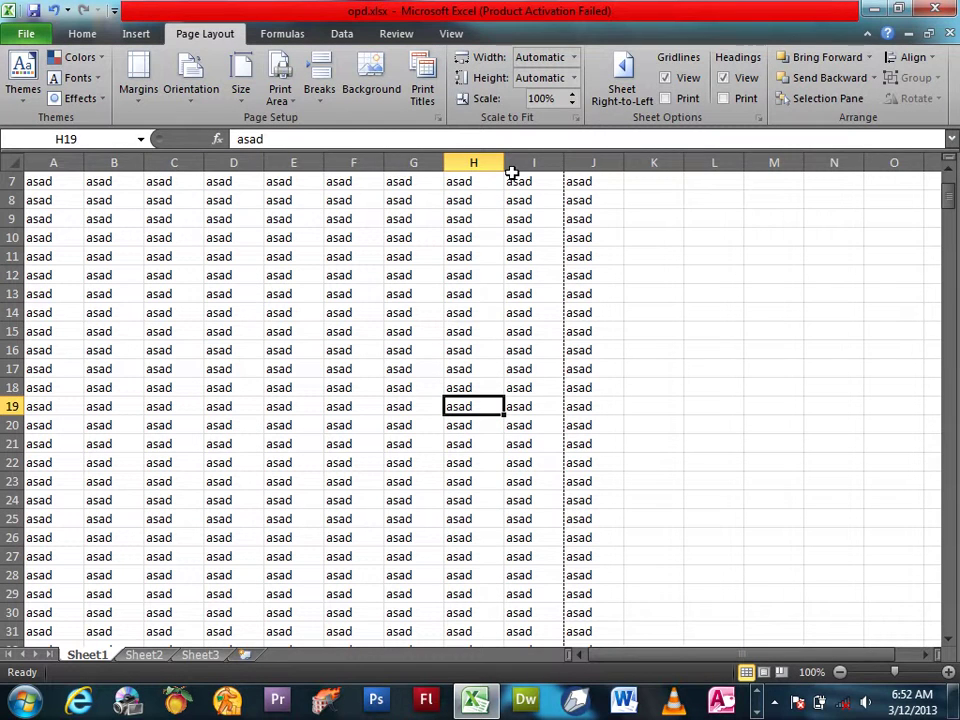
{"action": "left_click", "coordinate": [438, 118]}
Cancel Page Setup and clear the contents of column J
{"action": "left_click", "coordinate": [587, 145]}
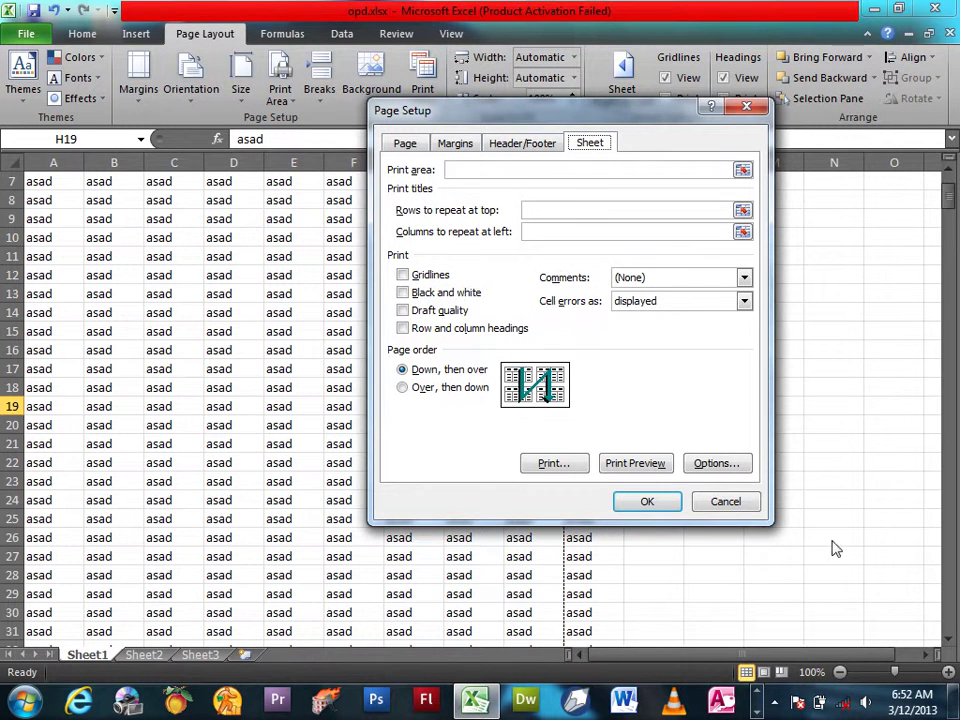
{"action": "left_click", "coordinate": [727, 503]}
{"action": "left_click", "coordinate": [593, 162]}
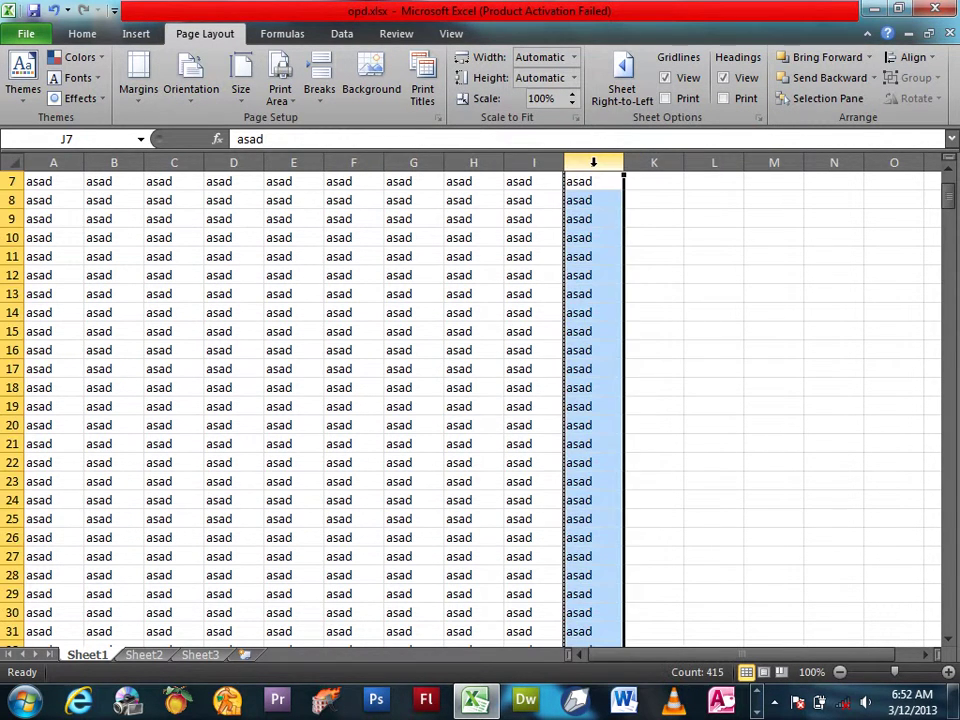
{"action": "key", "text": "Delete"}
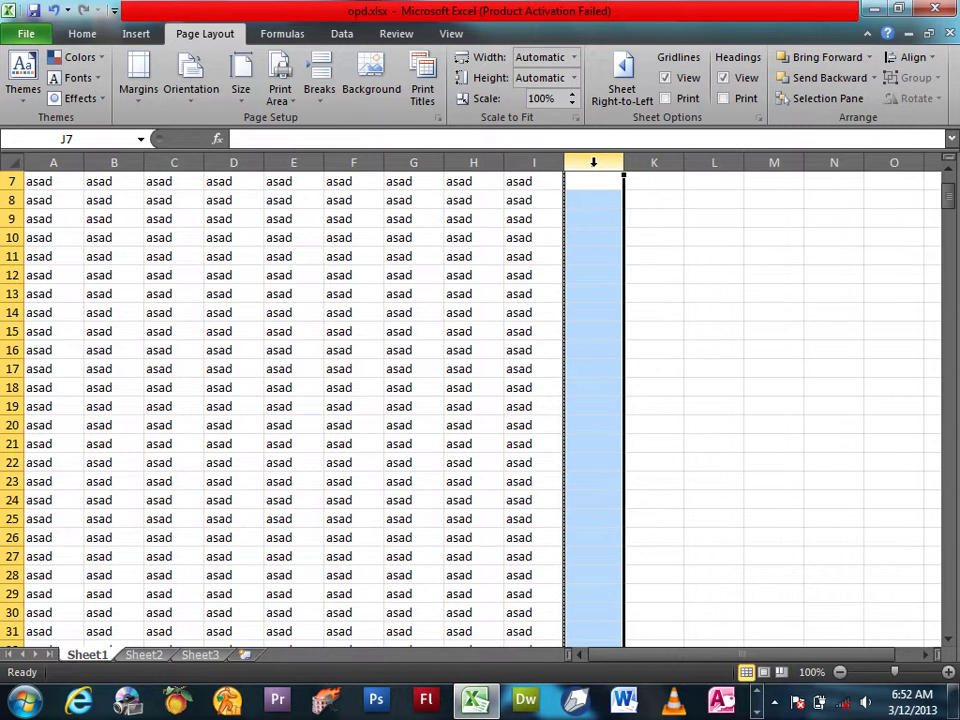
Fill A7:I7 with a bold 'S.name' heading and preview the printout
{"action": "left_click_drag", "start_coordinate": [45, 182], "coordinate": [520, 178]}
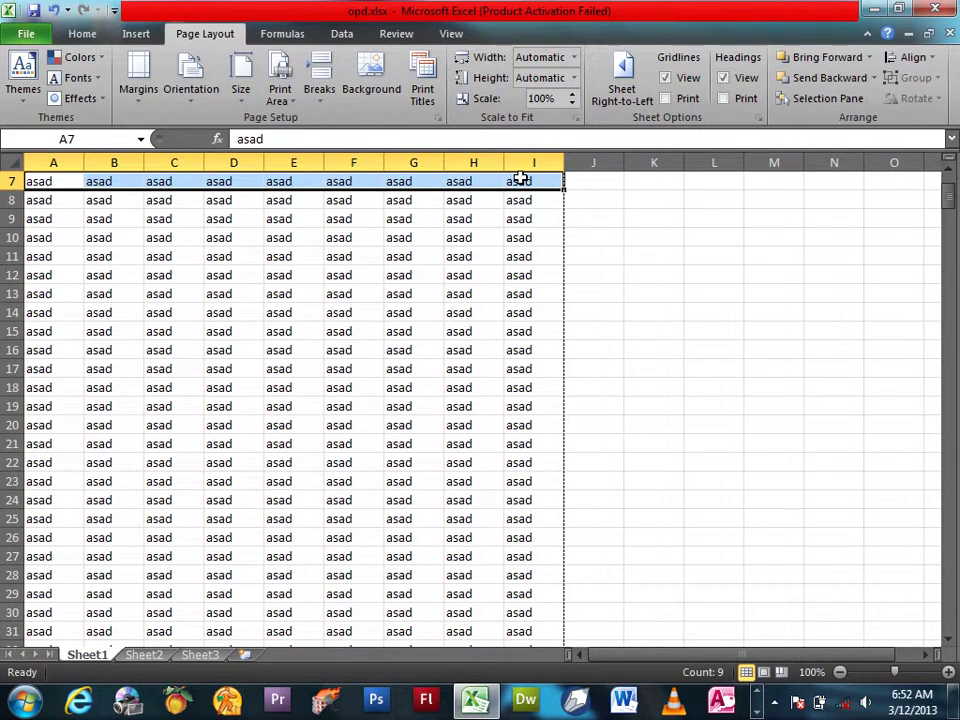
{"action": "type", "text": "Salam"}
{"action": "key", "text": "BackSpace"}
{"action": "key", "text": "BackSpace"}
{"action": "key", "text": "BackSpace"}
{"action": "type", "text": ".name"}
{"action": "key", "text": "ctrl+Return"}
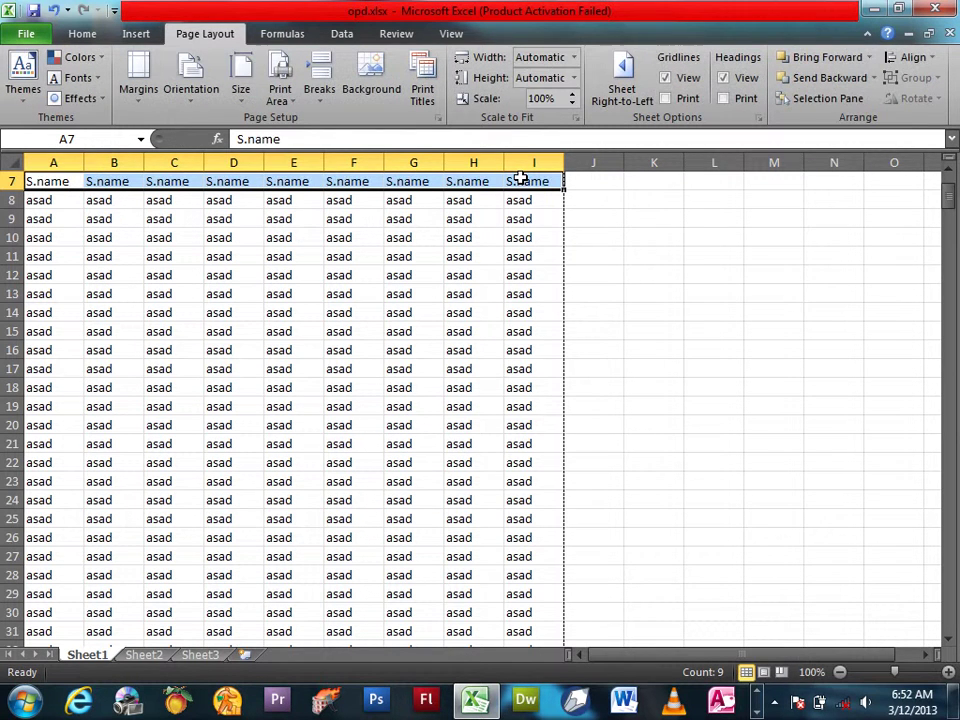
{"action": "key", "text": "ctrl+b"}
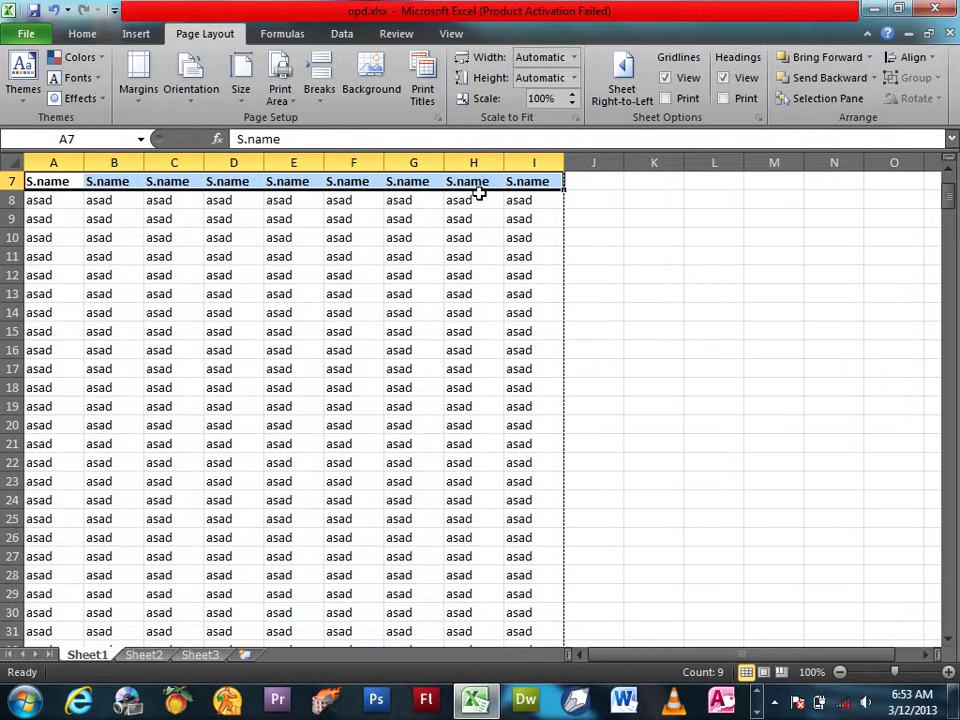
{"action": "left_click", "coordinate": [481, 217]}
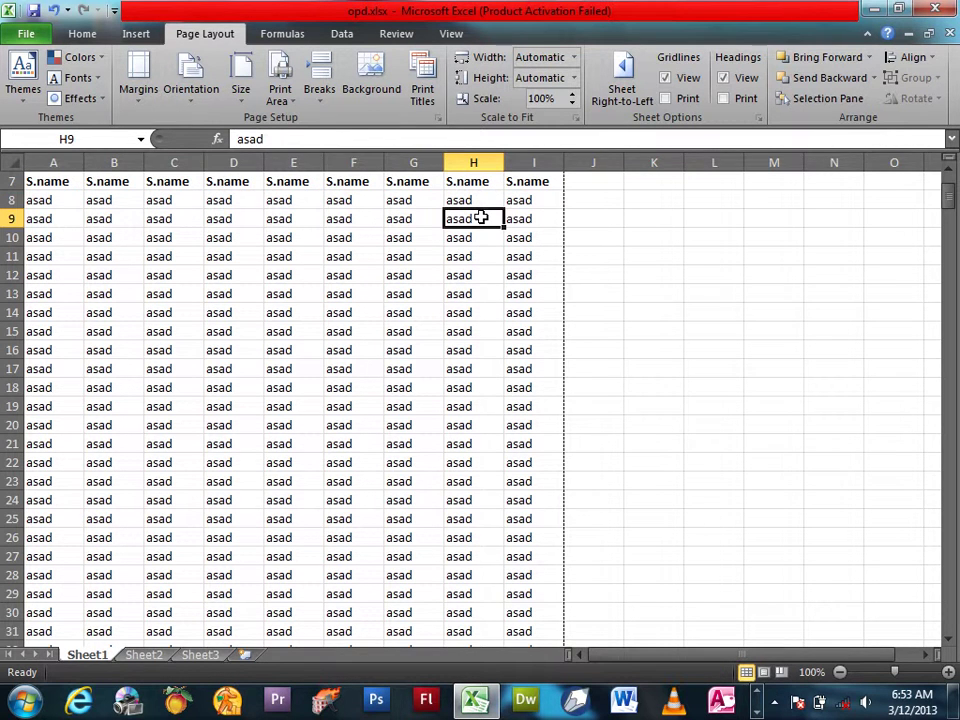
{"action": "key", "text": "ctrl+p"}
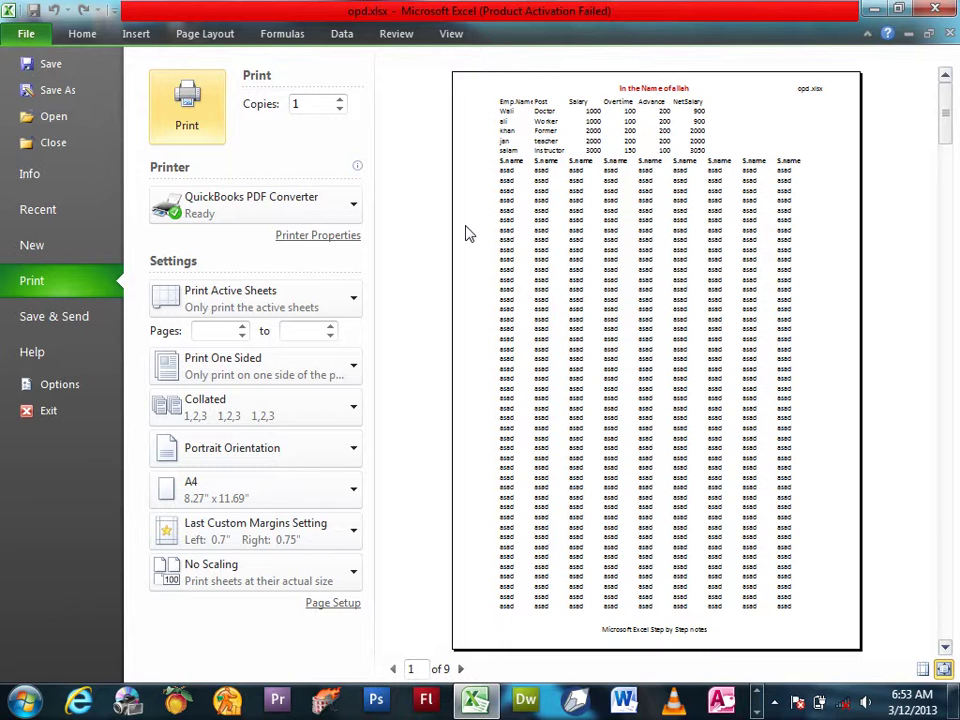
Cut the S.name heading row A7:I7 and paste it into row 1
{"action": "left_click", "coordinate": [30, 34]}
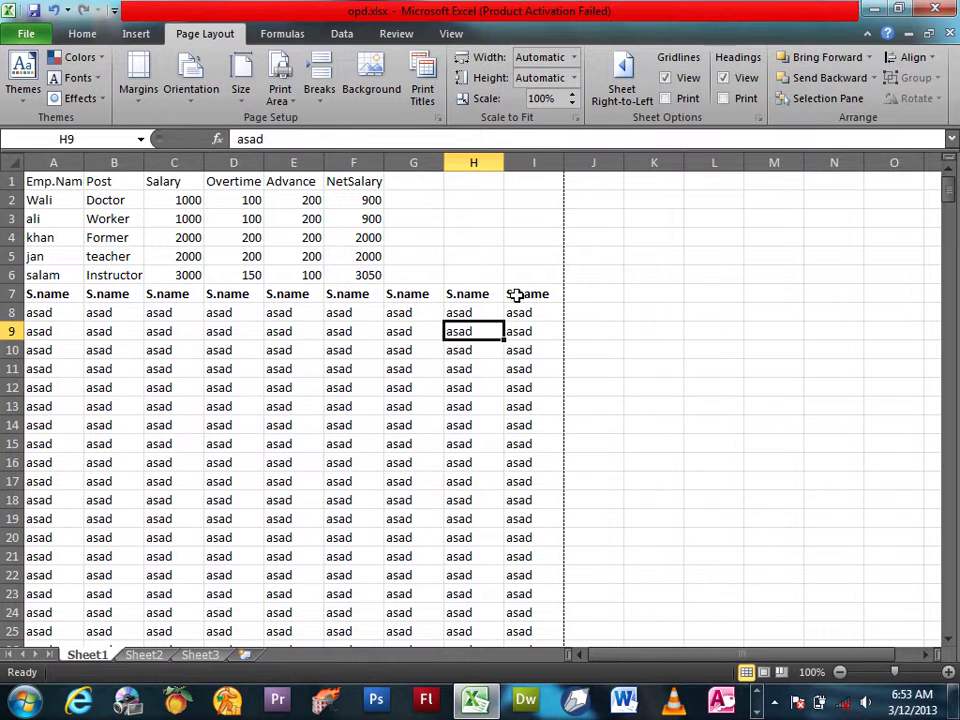
{"action": "left_click_drag", "start_coordinate": [514, 294], "coordinate": [45, 294]}
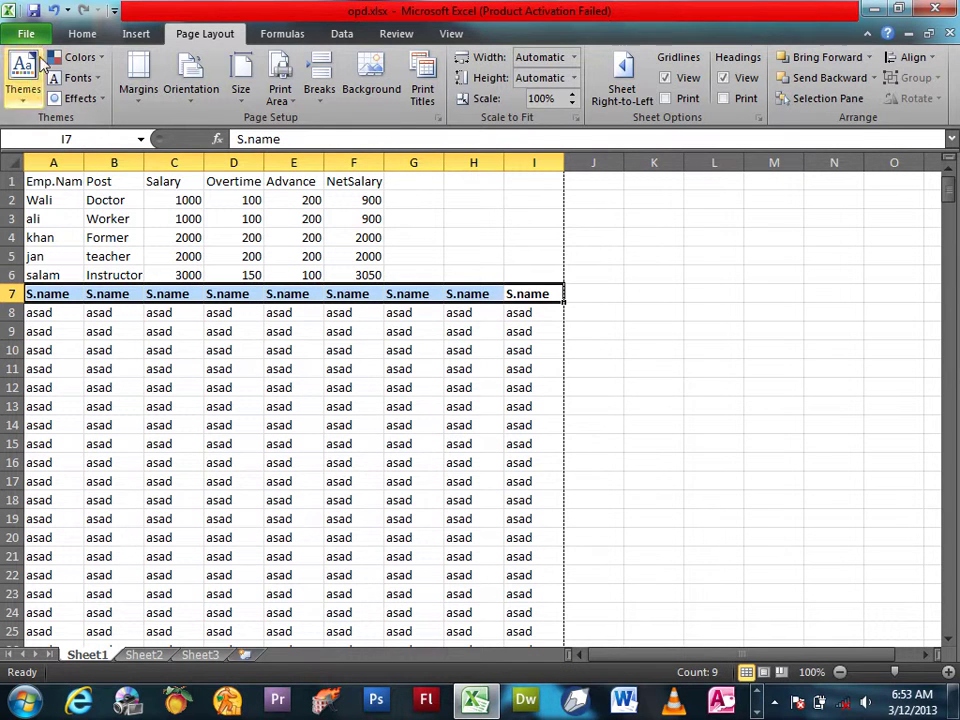
{"action": "left_click", "coordinate": [84, 33]}
{"action": "left_click", "coordinate": [54, 57]}
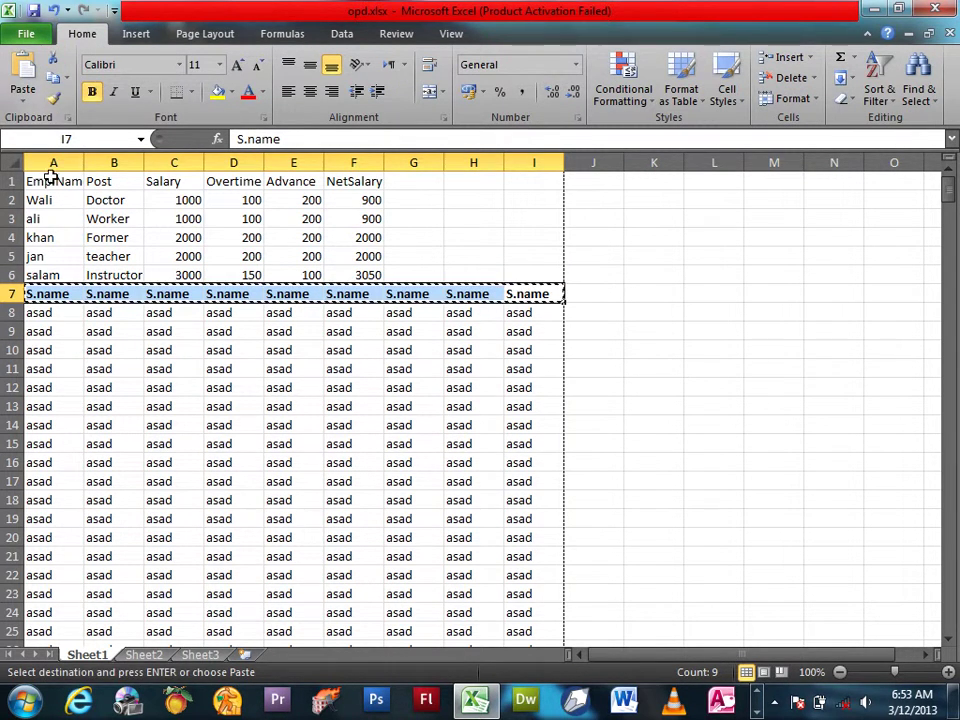
{"action": "left_click", "coordinate": [30, 181]}
{"action": "left_click", "coordinate": [22, 72]}
Preview the printout, paging forward to page 4
{"action": "left_click", "coordinate": [280, 231]}
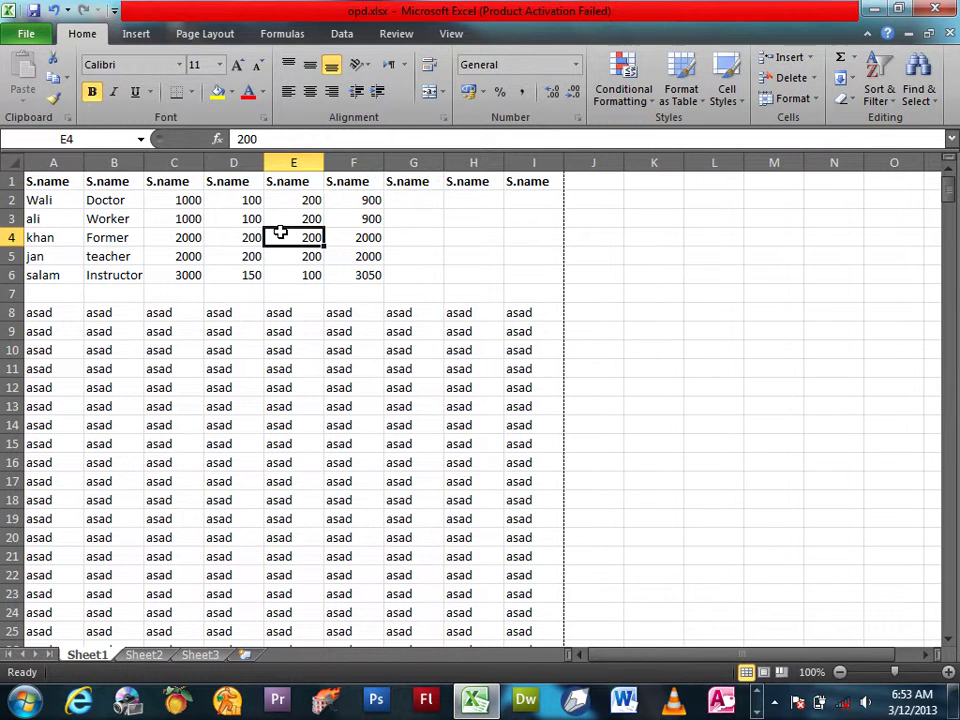
{"action": "key", "text": "ctrl+p"}
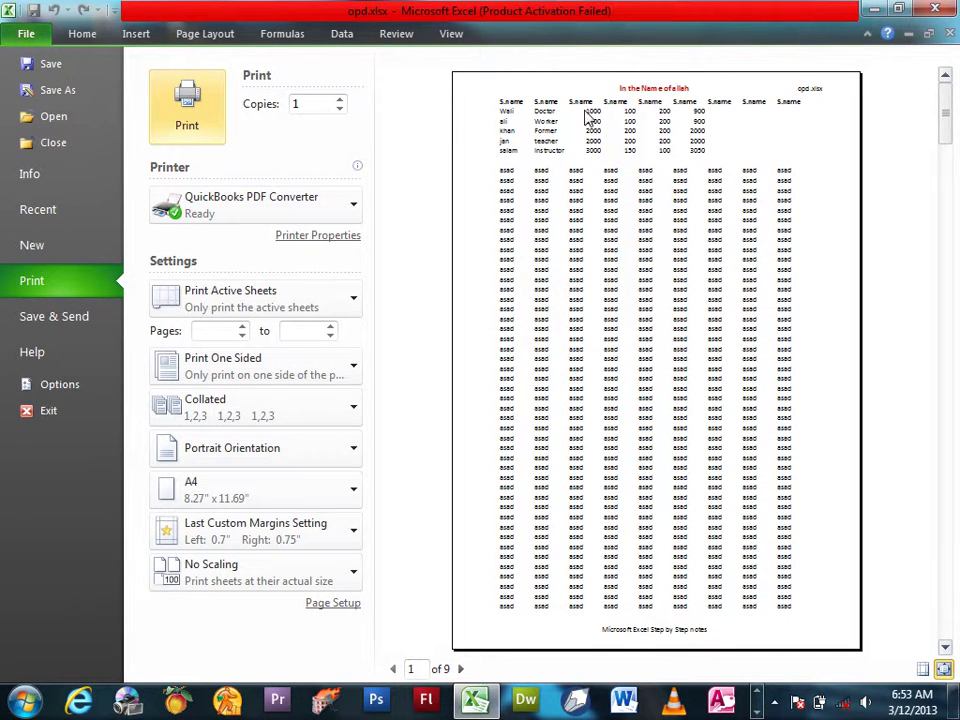
{"action": "left_click", "coordinate": [461, 669]}
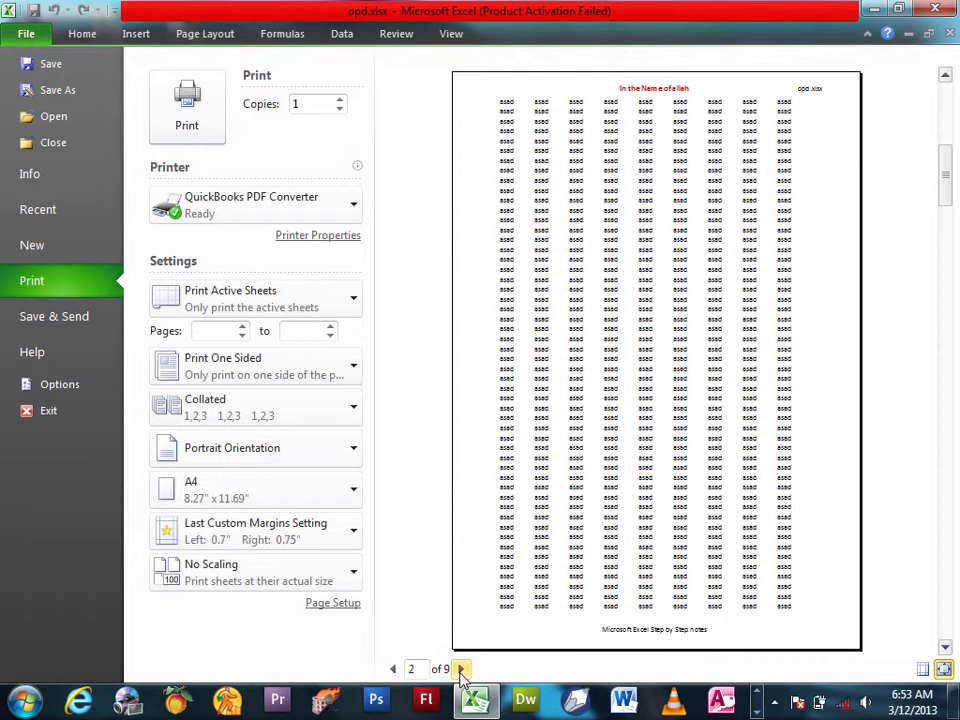
{"action": "left_click", "coordinate": [461, 669]}
{"action": "left_click", "coordinate": [461, 669]}
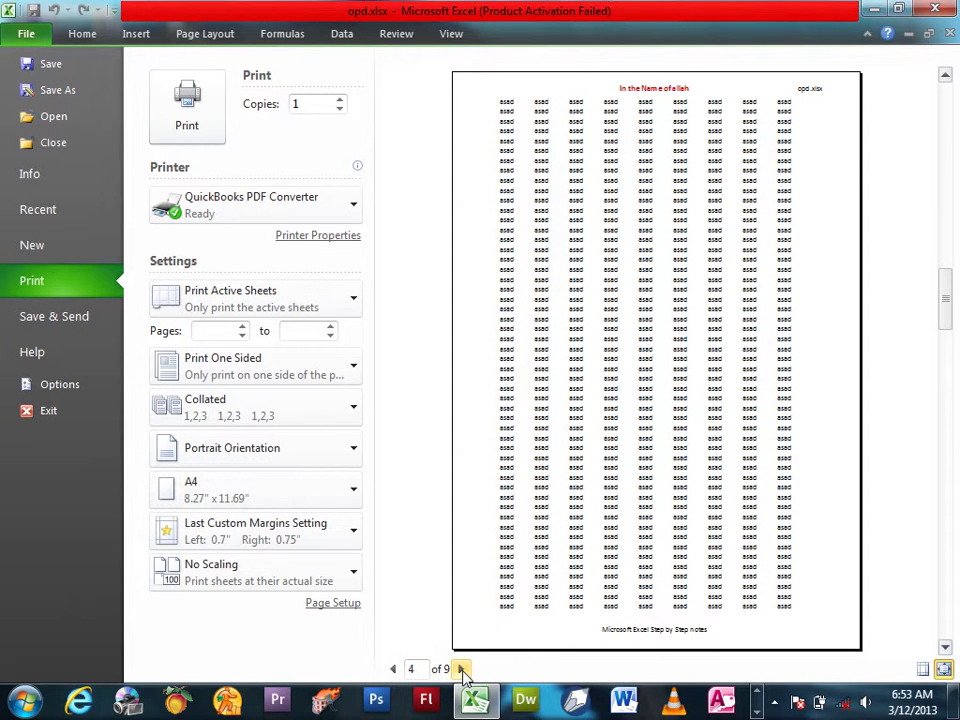
{"action": "left_click", "coordinate": [14, 33]}
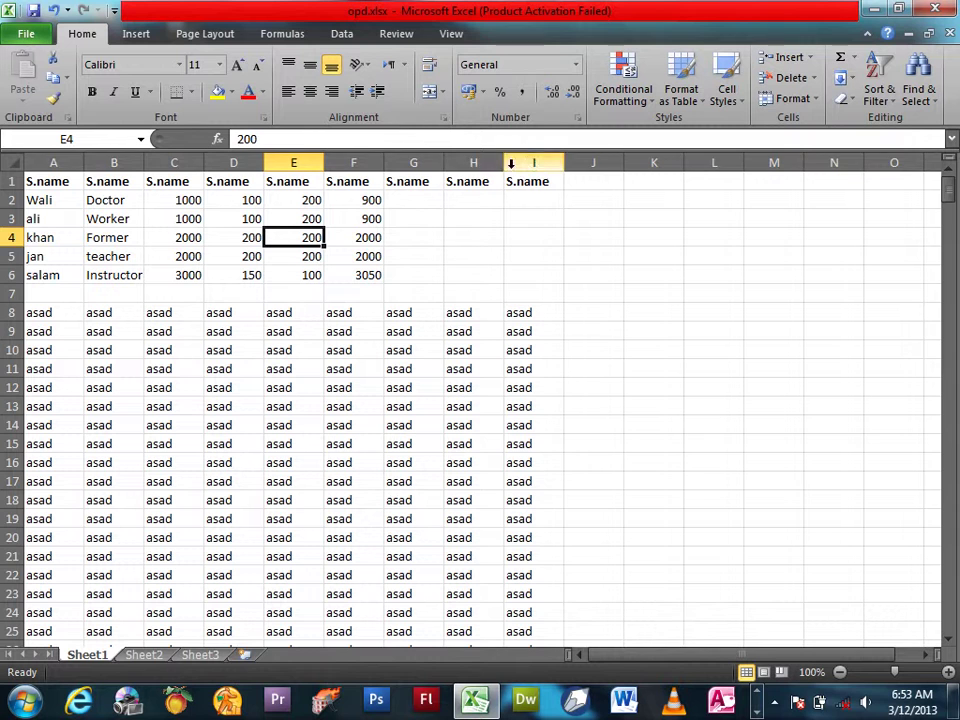
Fill every cell of G2:I6 with 'ihhi'
{"action": "left_click_drag", "start_coordinate": [529, 201], "coordinate": [420, 276]}
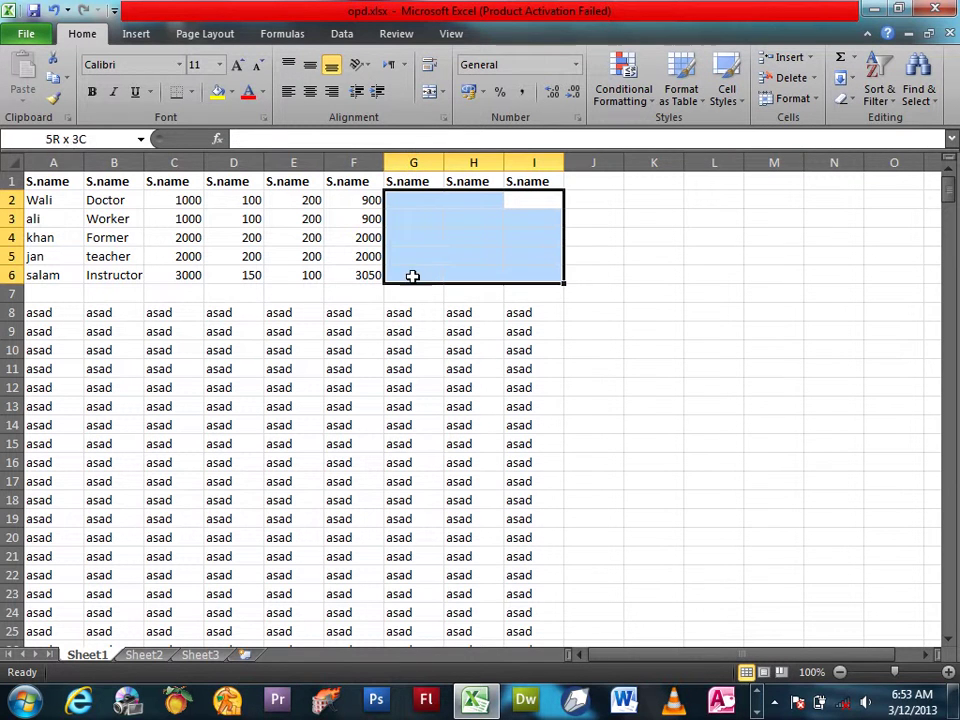
{"action": "type", "text": "ihhi"}
{"action": "key", "text": "ctrl+Return"}
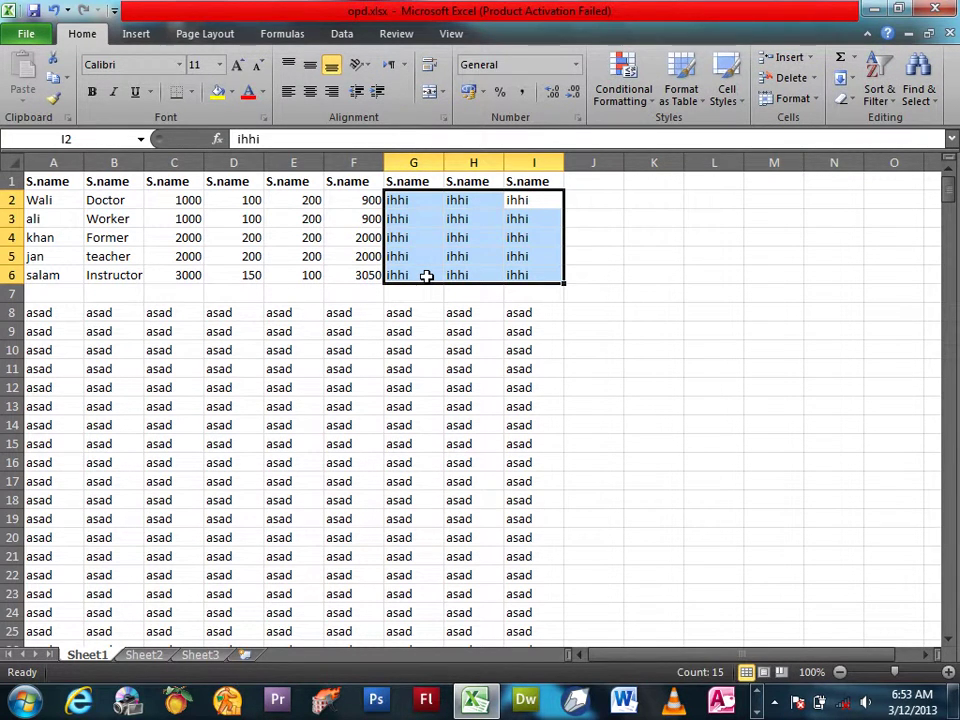
{"action": "left_click", "coordinate": [410, 331]}
Set Rows to repeat at top to $1:$1 in Page Setup's Sheet tab
{"action": "left_click", "coordinate": [205, 34]}
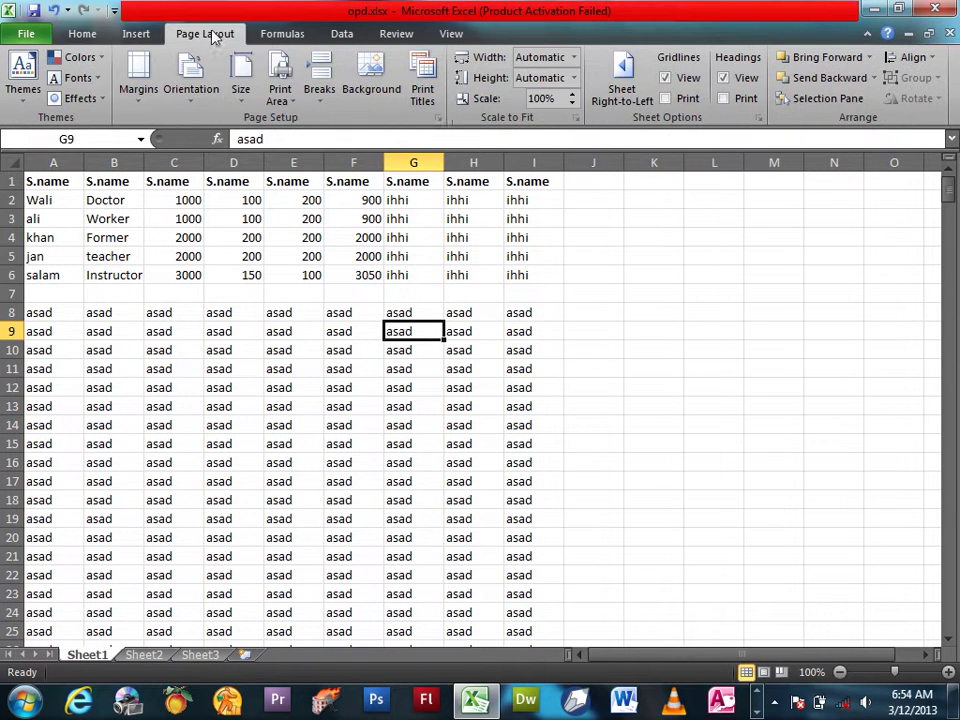
{"action": "left_click", "coordinate": [437, 118]}
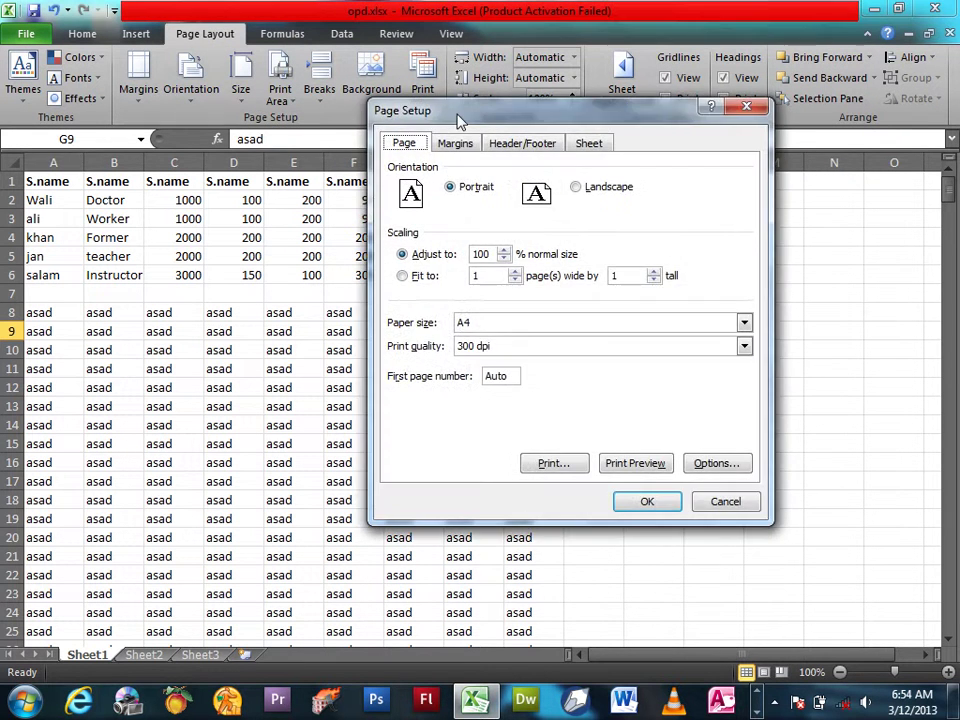
{"action": "left_click", "coordinate": [598, 245]}
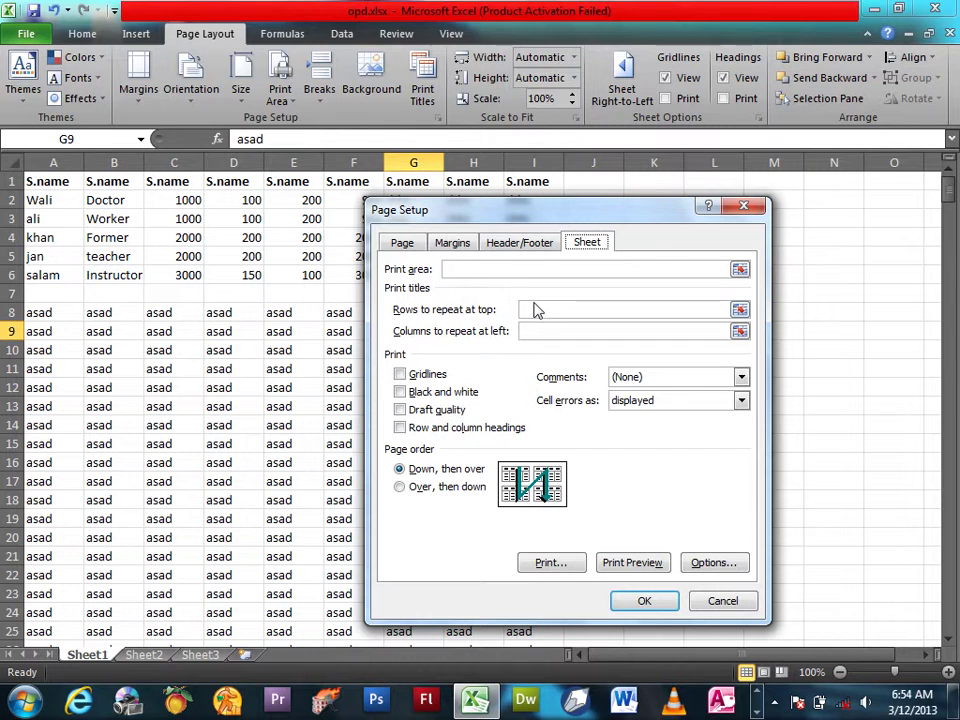
{"action": "left_click", "coordinate": [535, 309]}
{"action": "left_click", "coordinate": [371, 185]}
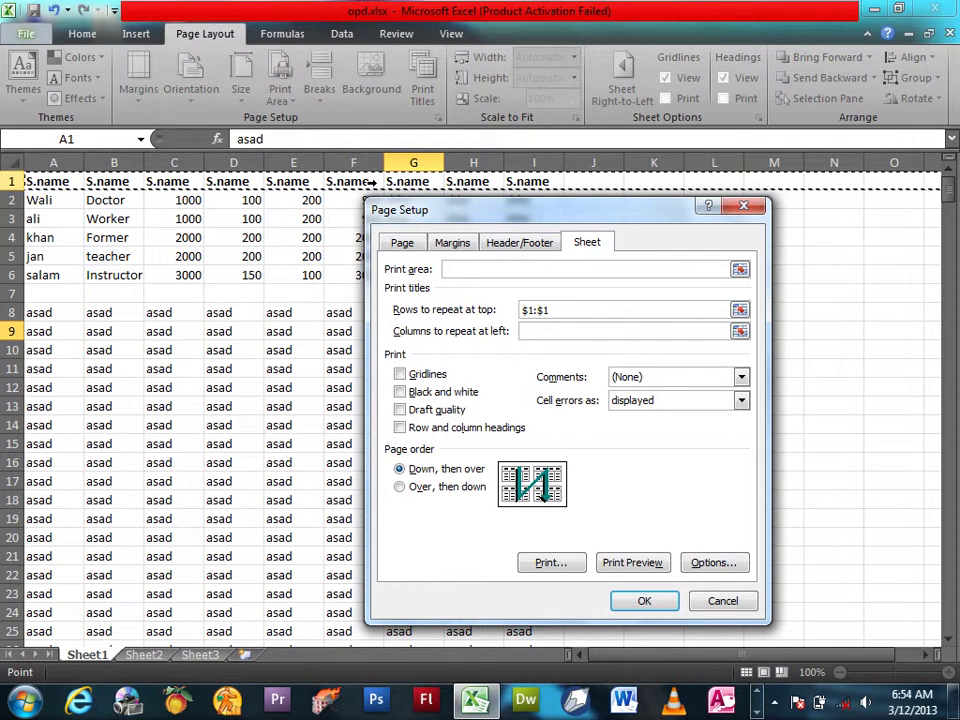
{"action": "left_click", "coordinate": [644, 599]}
Page through the 9-page print preview to confirm the repeated heading row
{"action": "key", "text": "ctrl+p"}
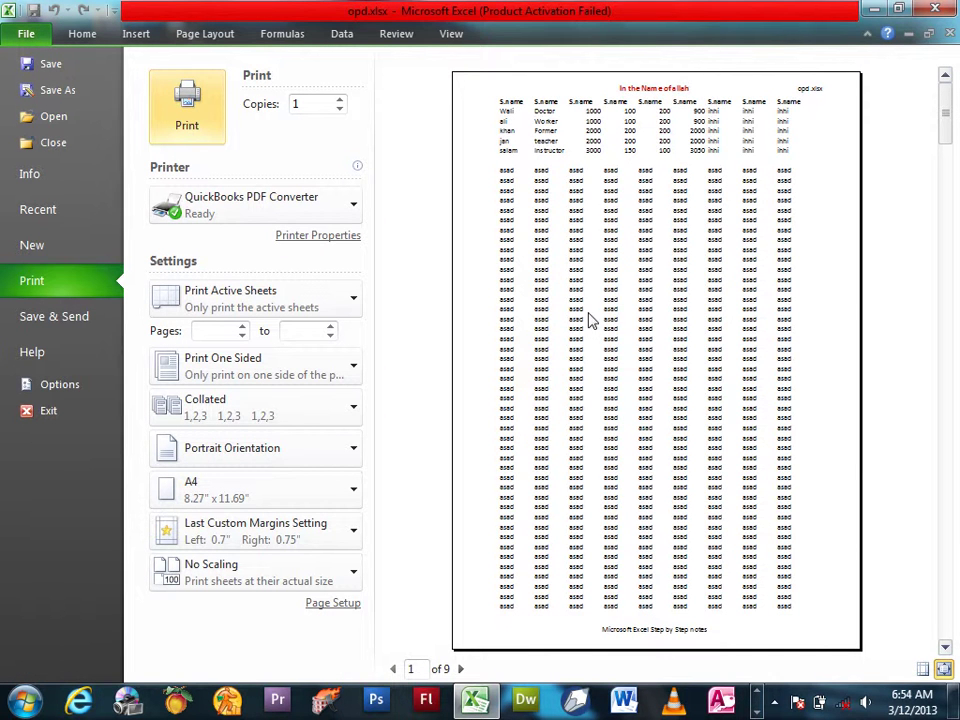
{"action": "left_click", "coordinate": [461, 668]}
{"action": "left_click", "coordinate": [461, 668]}
{"action": "left_click", "coordinate": [461, 668]}
{"action": "left_click", "coordinate": [461, 668]}
{"action": "left_click", "coordinate": [461, 668]}
{"action": "left_click", "coordinate": [461, 668]}
{"action": "left_click", "coordinate": [461, 668]}
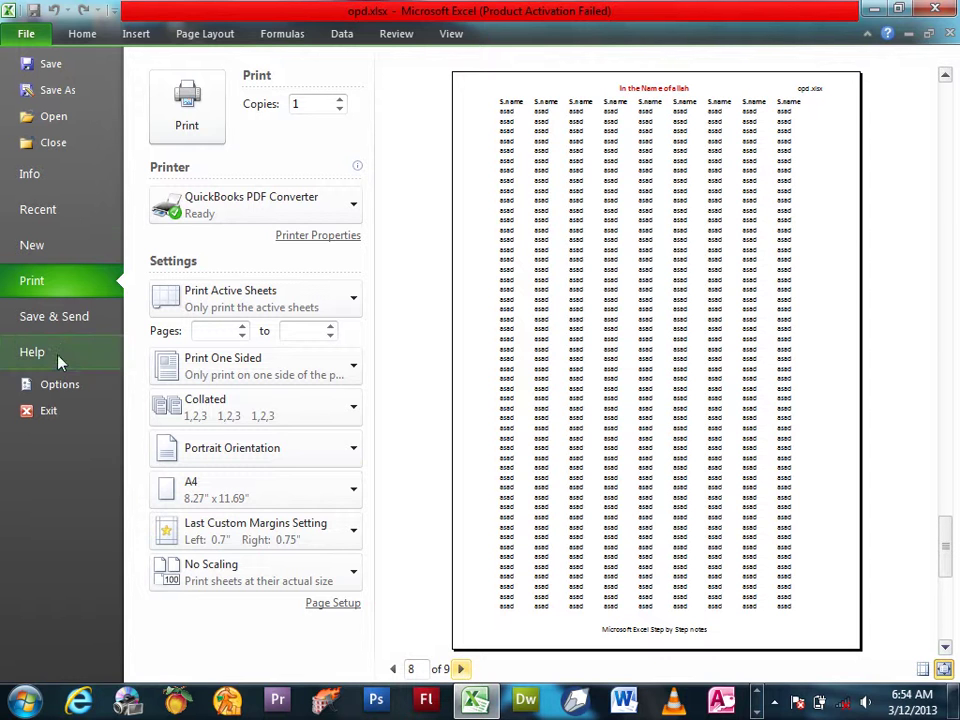
{"action": "left_click", "coordinate": [26, 33]}
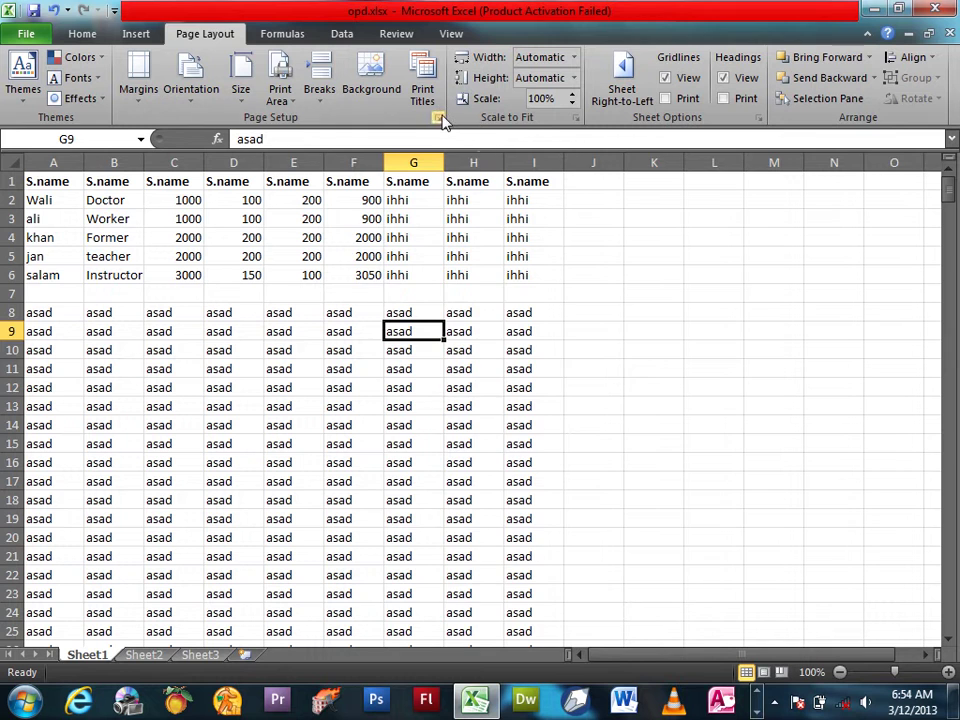
Set Columns to repeat at left to $A:$A in Page Setup's Sheet tab
{"action": "left_click", "coordinate": [437, 118]}
{"action": "left_click", "coordinate": [566, 247]}
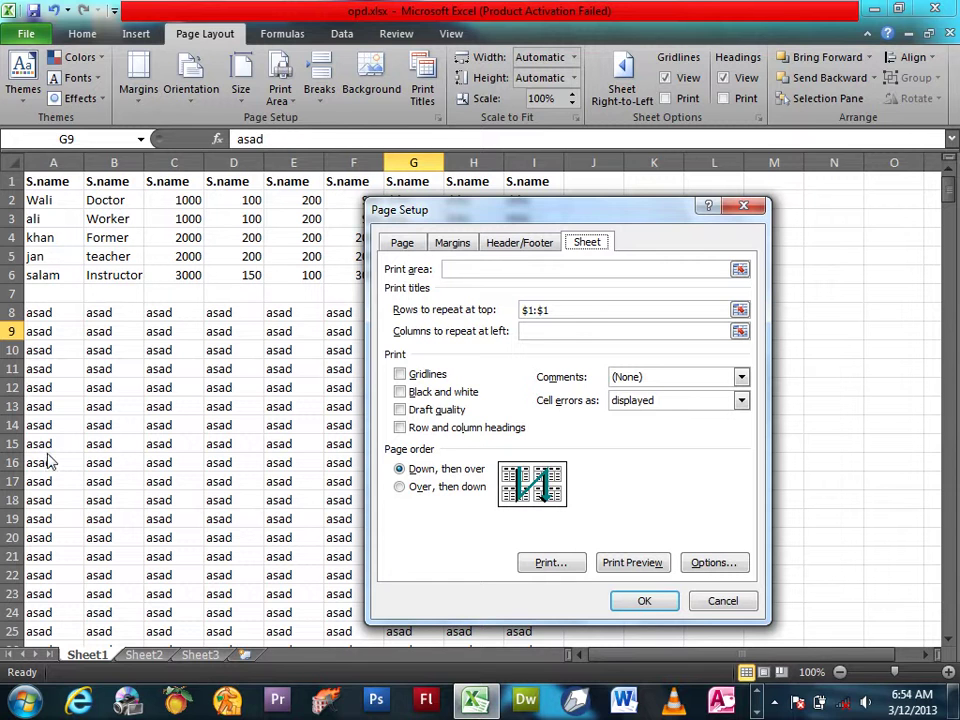
{"action": "left_click", "coordinate": [583, 329]}
{"action": "left_click", "coordinate": [49, 216]}
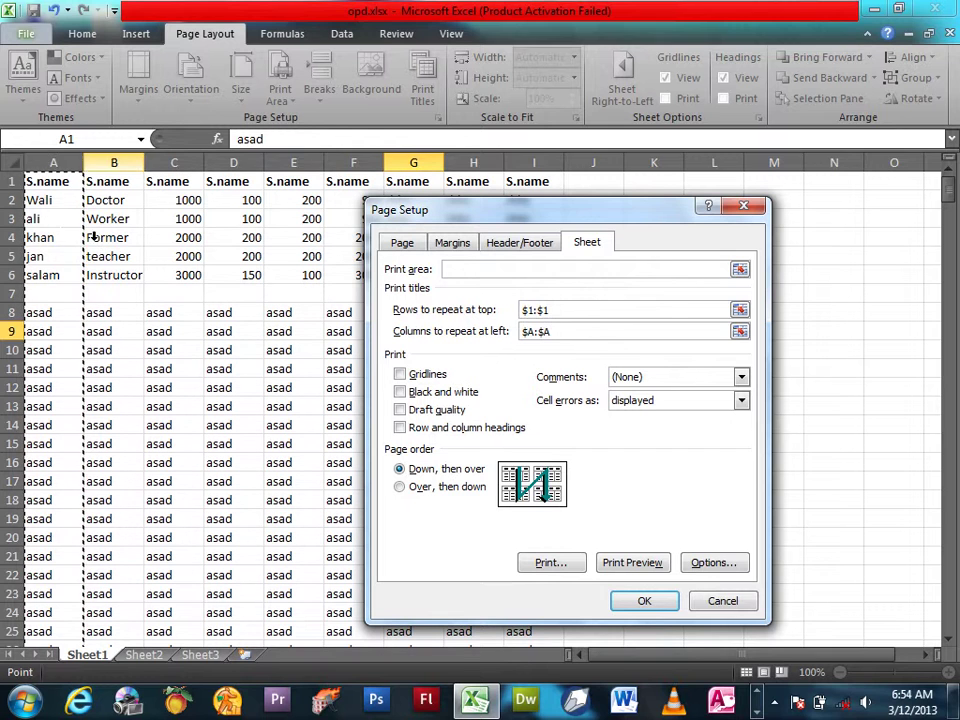
{"action": "left_click", "coordinate": [665, 600]}
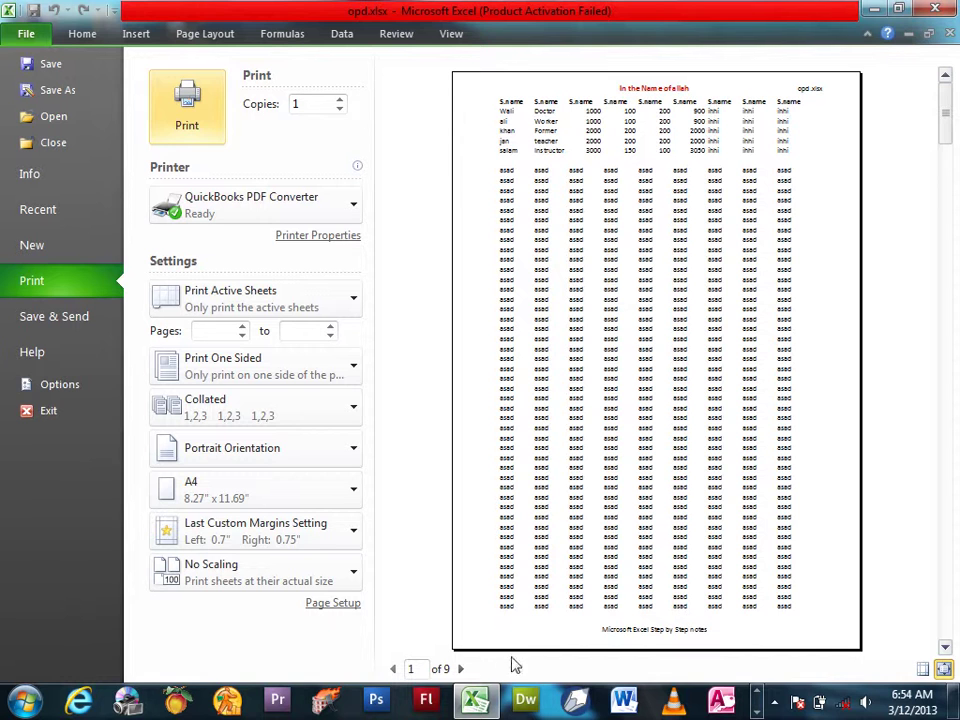
Page through the preview, then reopen Page Setup's Sheet tab showing both print titles
{"action": "left_click", "coordinate": [459, 669]}
{"action": "left_click", "coordinate": [459, 669]}
{"action": "left_click", "coordinate": [459, 669]}
{"action": "left_click", "coordinate": [460, 669]}
{"action": "left_click", "coordinate": [460, 669]}
{"action": "left_click", "coordinate": [460, 669]}
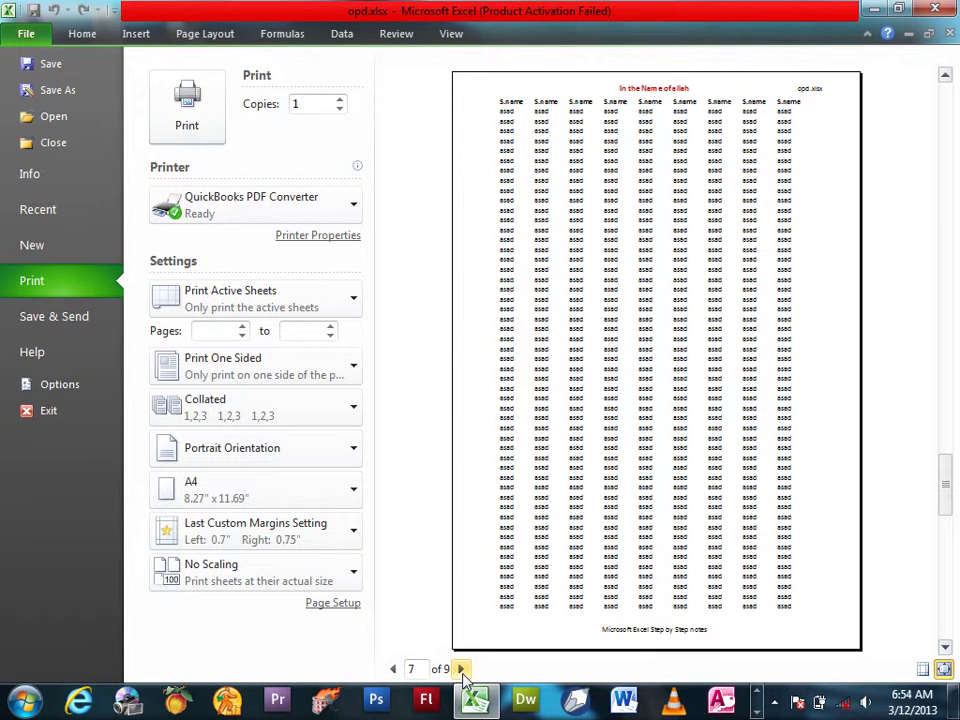
{"action": "key", "text": "Escape"}
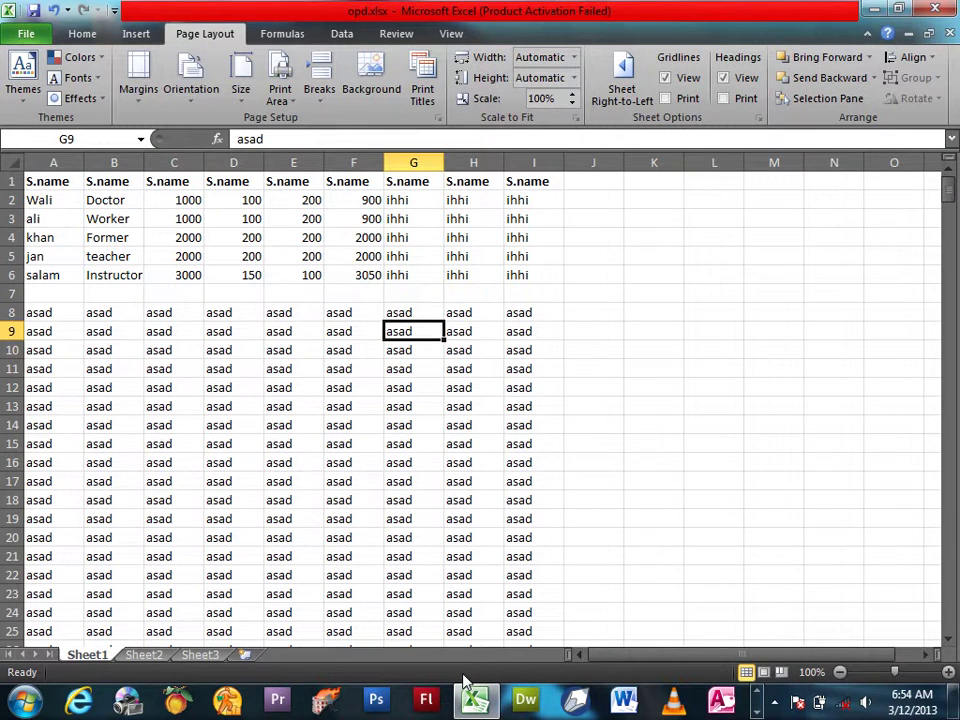
{"action": "left_click", "coordinate": [593, 406]}
{"action": "left_click", "coordinate": [438, 119]}
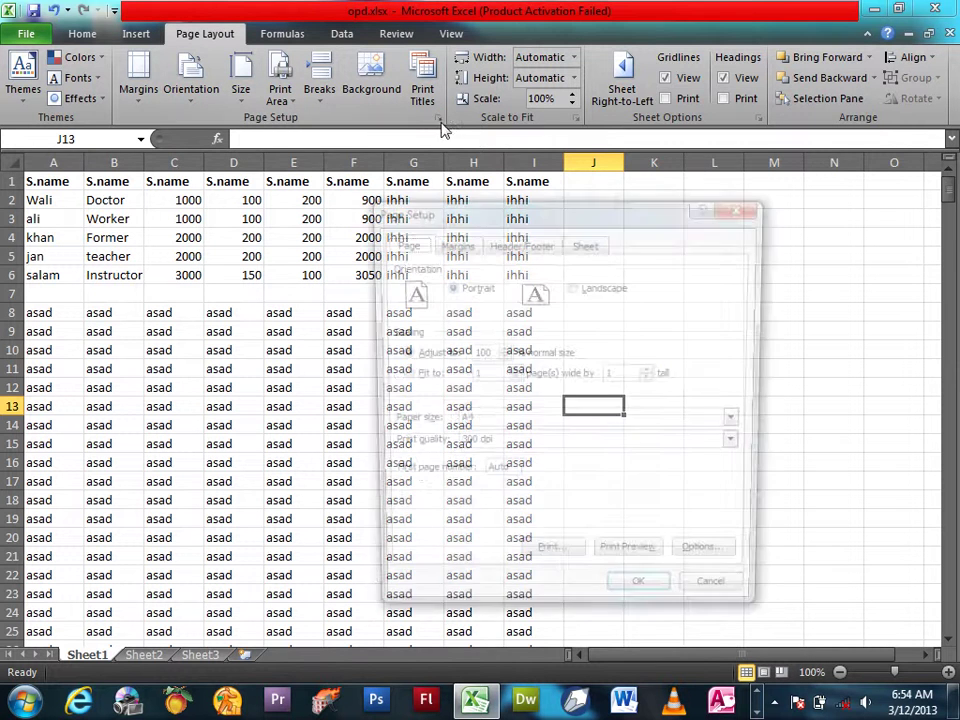
{"action": "left_click", "coordinate": [580, 246]}
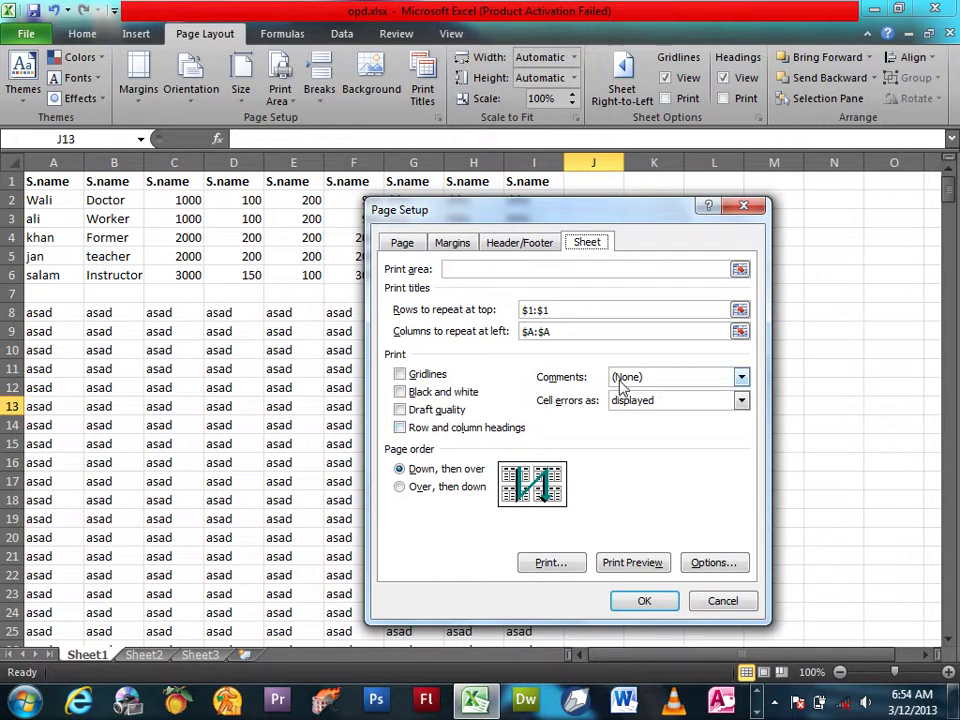
Add the comment 'this is the name of a person' to cell F9 and preview
{"action": "left_click", "coordinate": [724, 601]}
{"action": "right_click", "coordinate": [334, 331]}
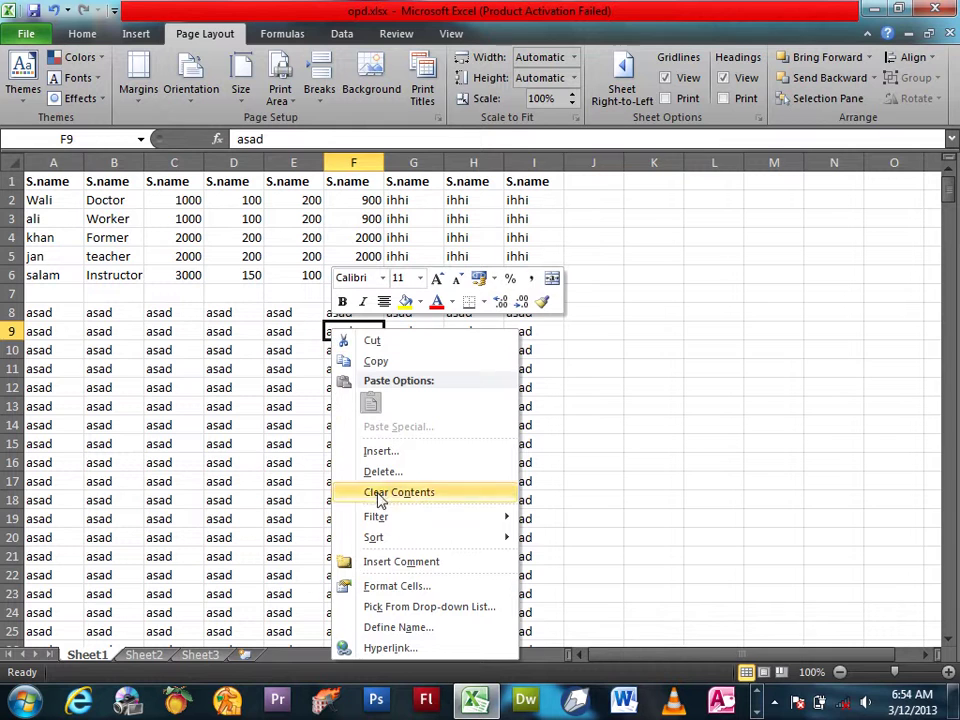
{"action": "left_click", "coordinate": [370, 566]}
{"action": "type", "text": "this is the name of a pe"}
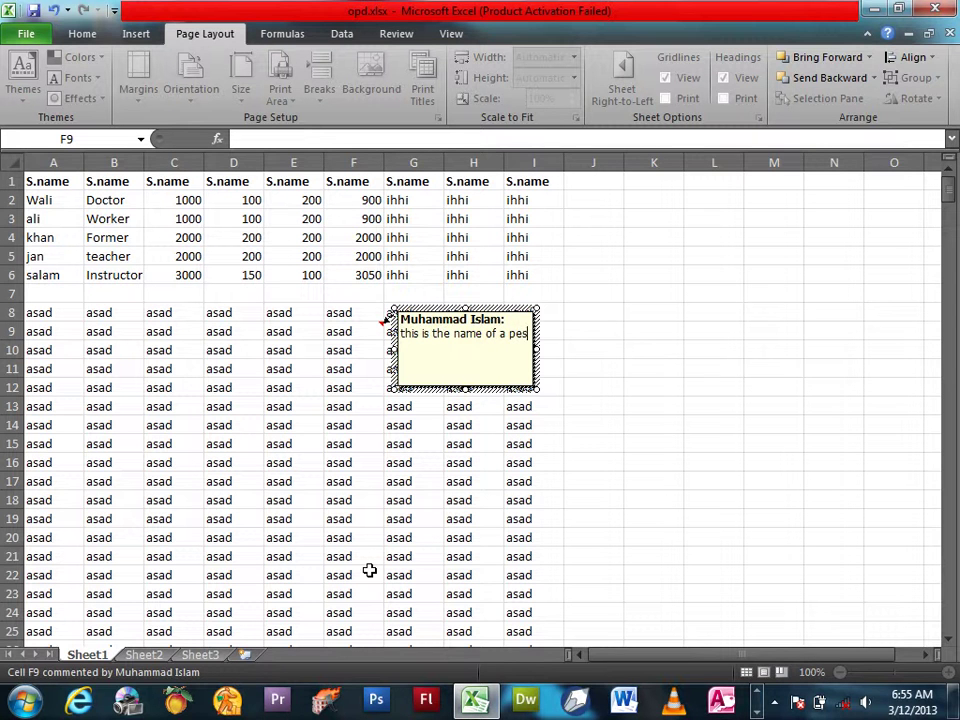
{"action": "type", "text": "so"}
{"action": "left_click", "coordinate": [748, 385]}
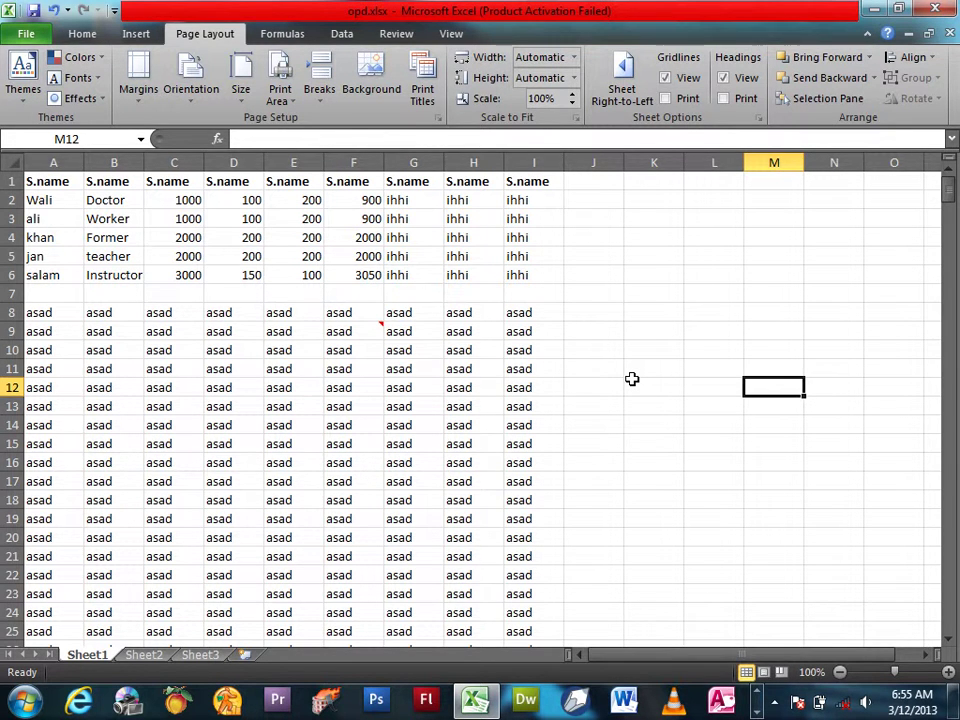
{"action": "key", "text": "ctrl+p"}
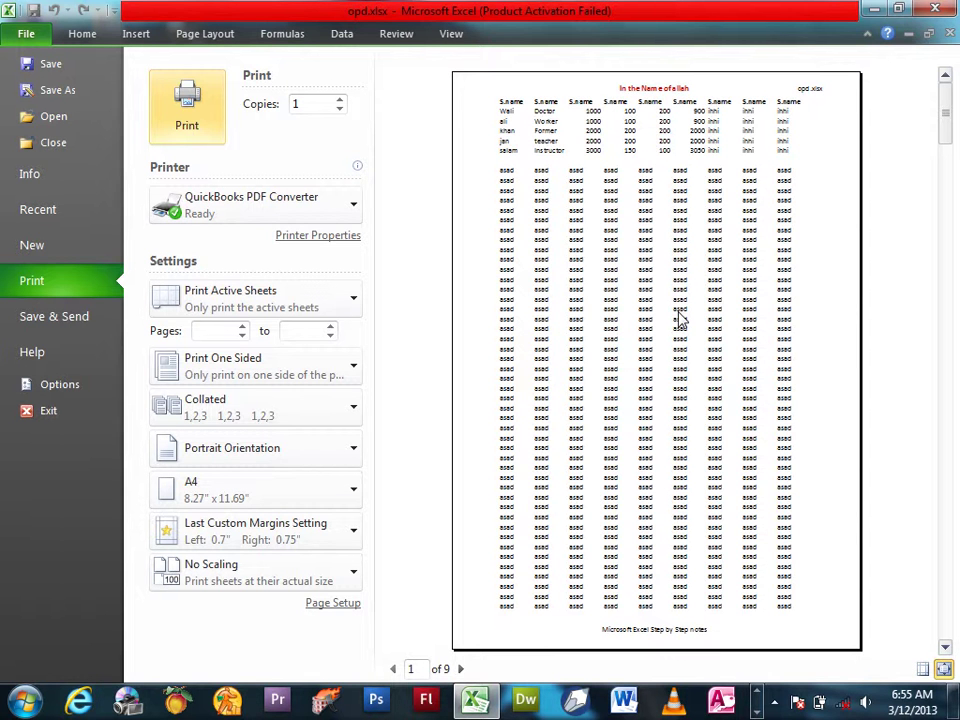
Set Comments to 'As displayed on sheet' and check the 9-page preview
{"action": "left_click", "coordinate": [26, 33]}
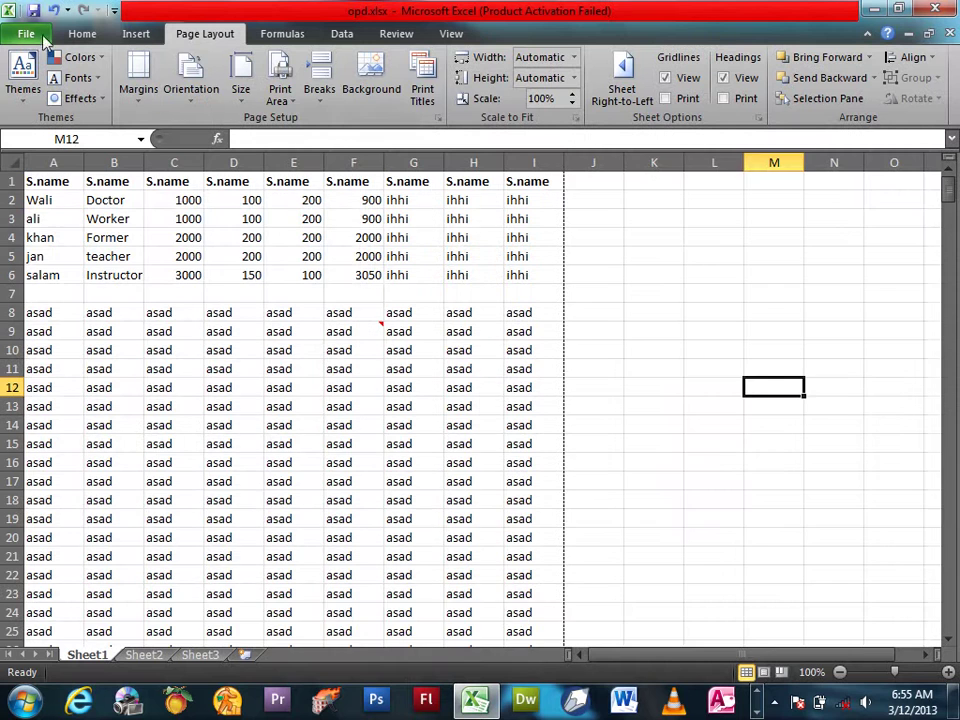
{"action": "left_click", "coordinate": [437, 118]}
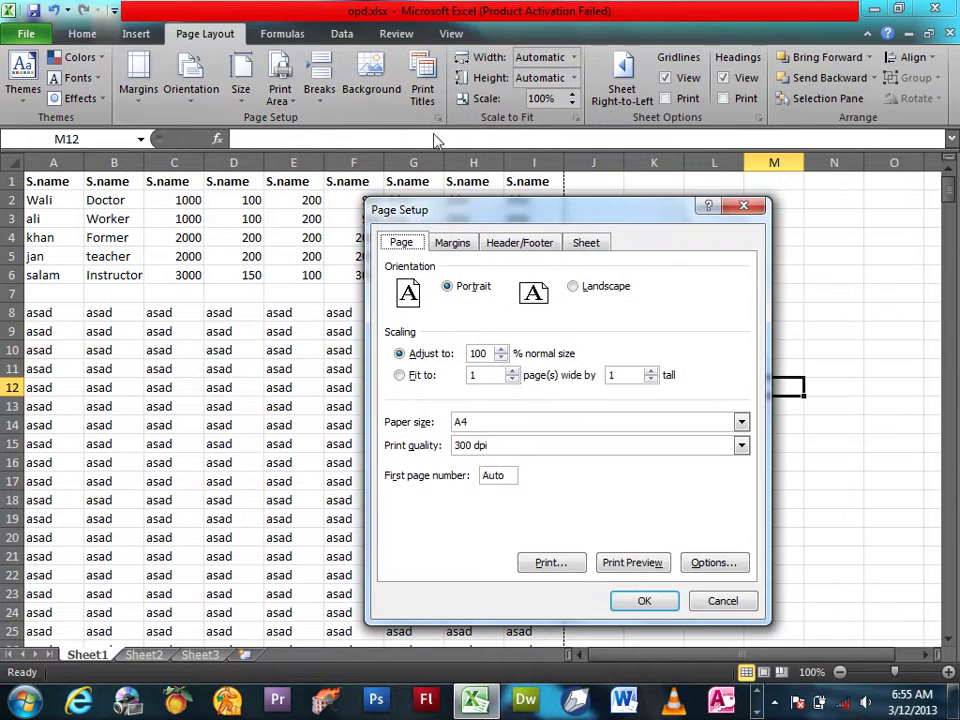
{"action": "left_click", "coordinate": [587, 243]}
{"action": "left_click", "coordinate": [650, 378]}
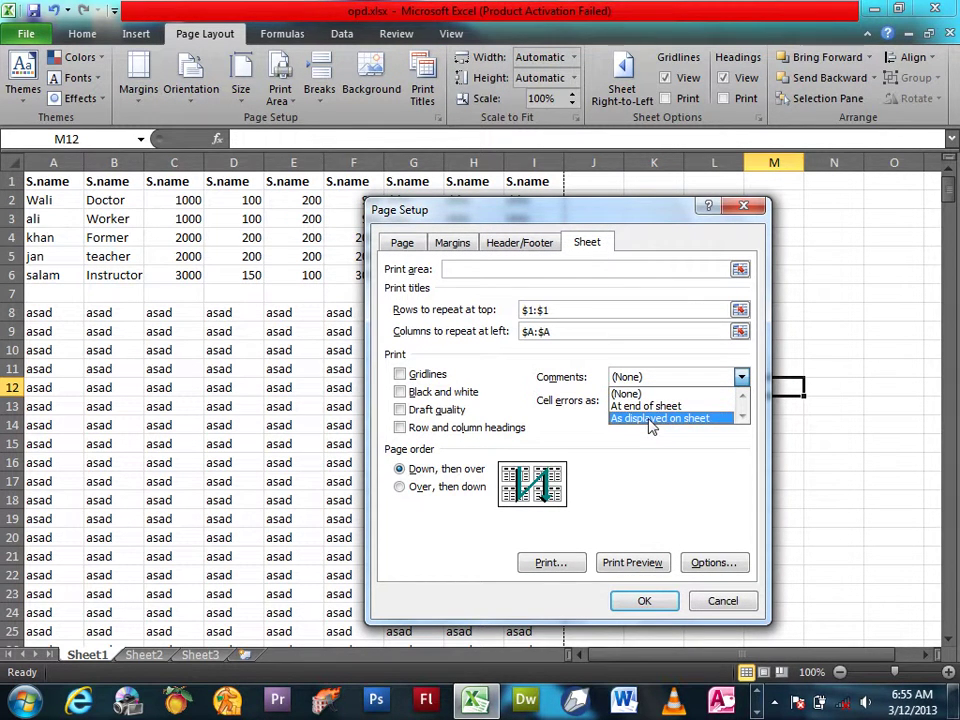
{"action": "left_click", "coordinate": [651, 419]}
{"action": "left_click", "coordinate": [646, 601]}
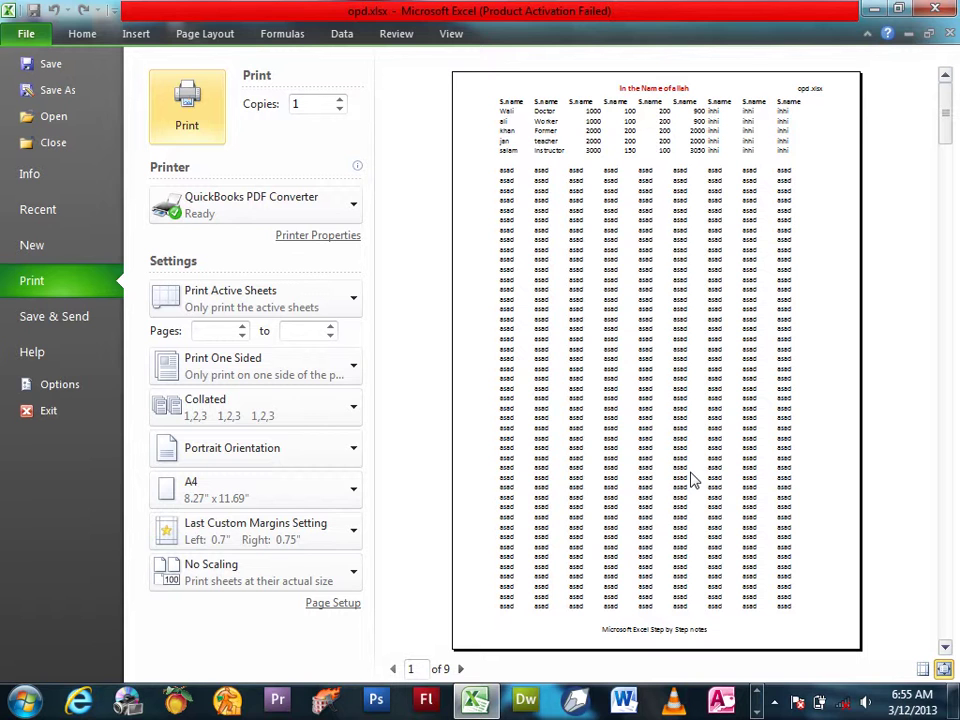
{"action": "left_click", "coordinate": [460, 669]}
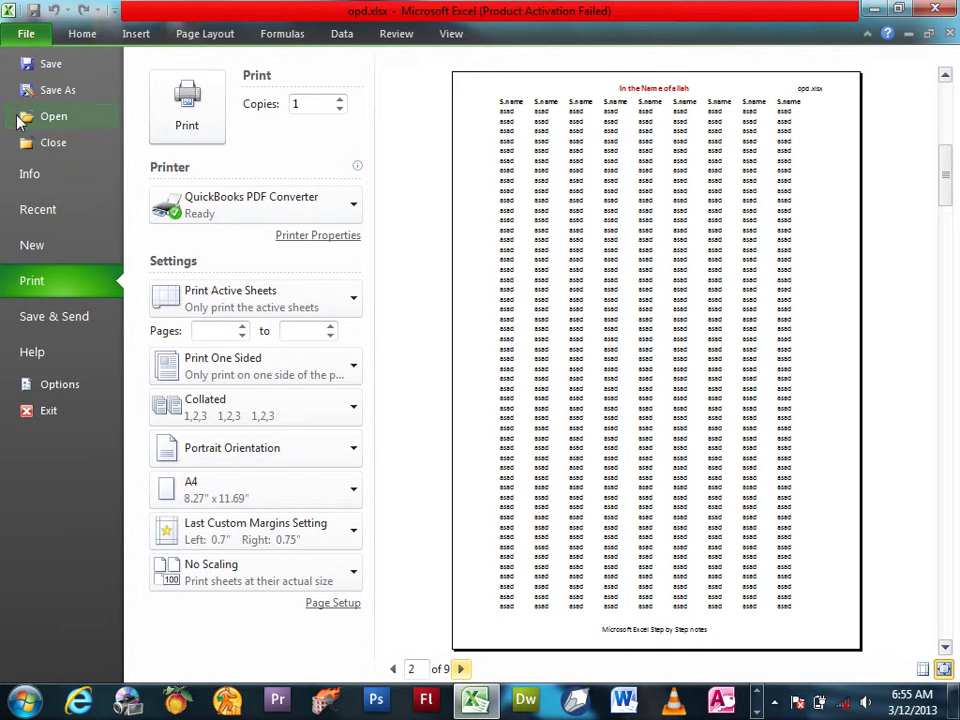
{"action": "left_click", "coordinate": [24, 35]}
Change the Comments print option to 'At end of sheet'
{"action": "mouse_move", "coordinate": [363, 328]}
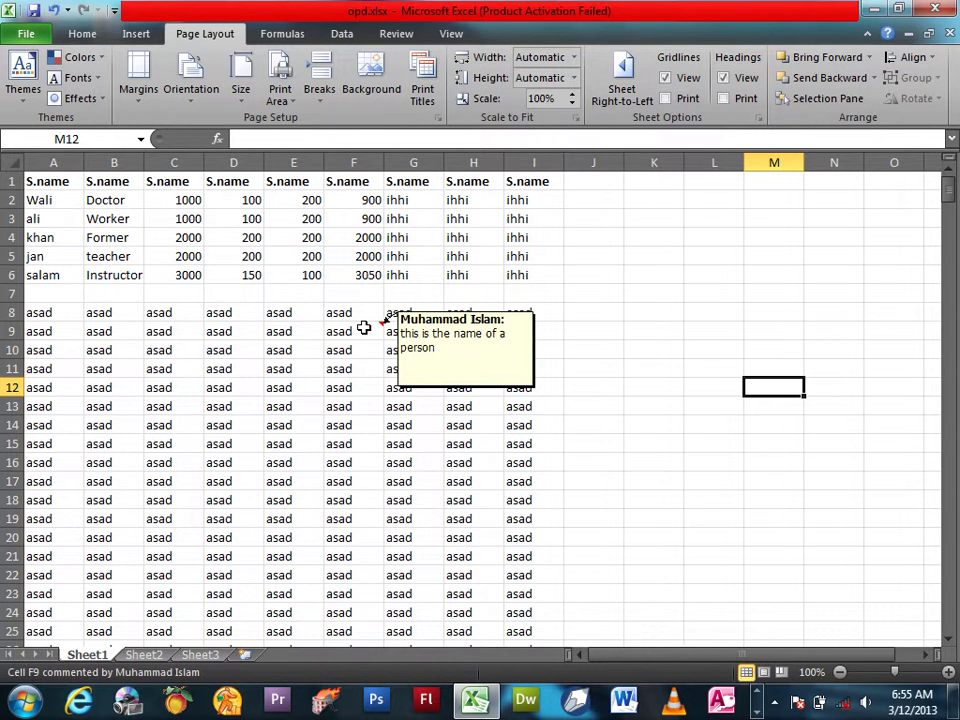
{"action": "left_click", "coordinate": [438, 117]}
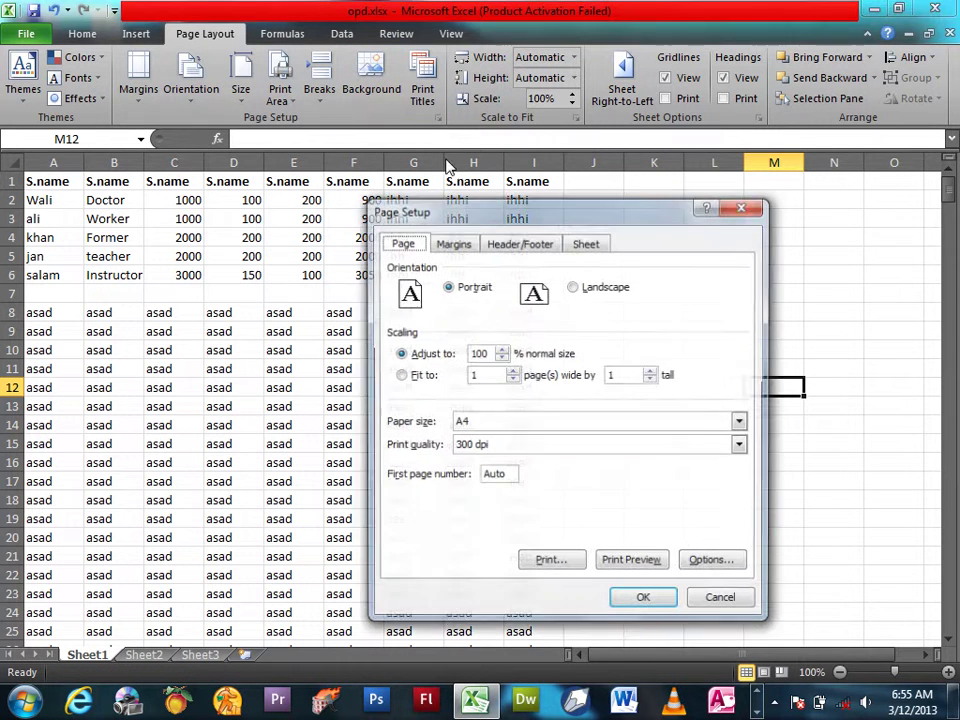
{"action": "left_click", "coordinate": [588, 243]}
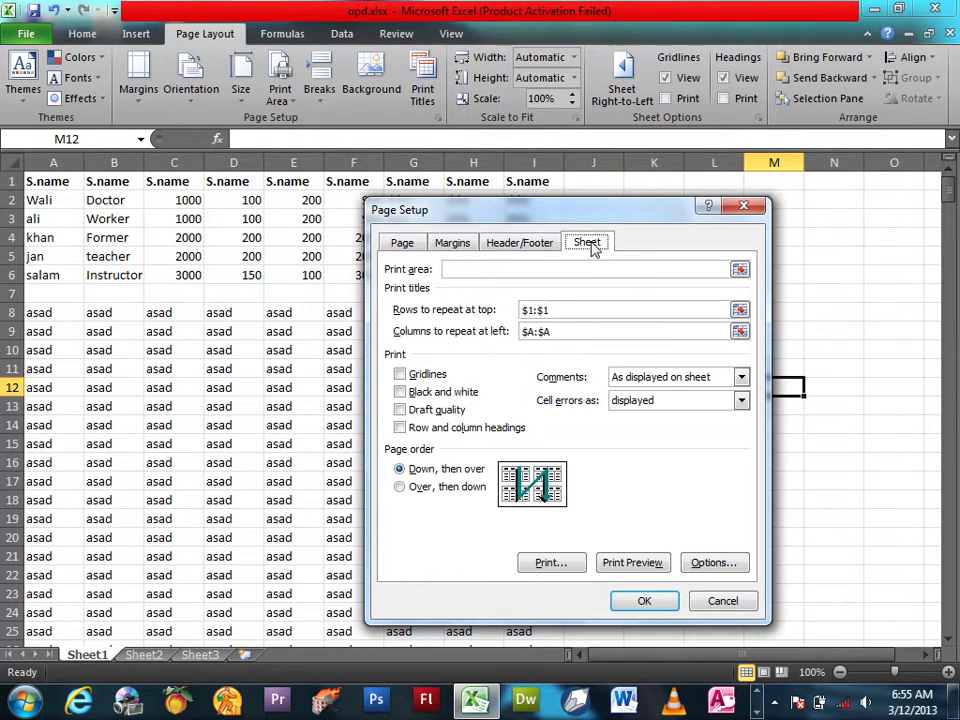
{"action": "left_click", "coordinate": [645, 380]}
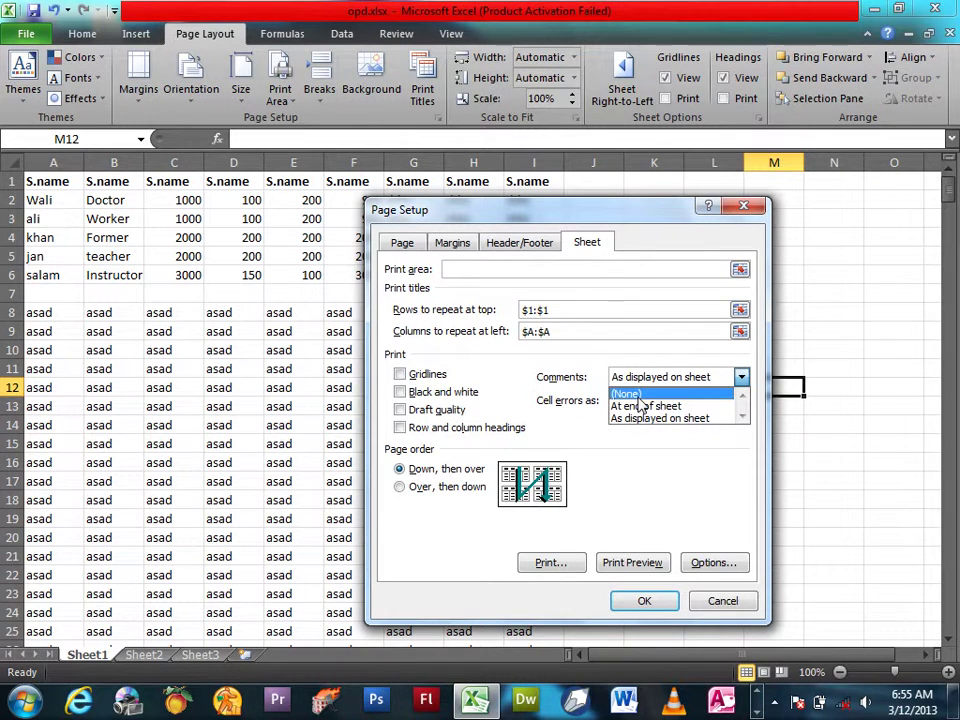
{"action": "left_click", "coordinate": [640, 408]}
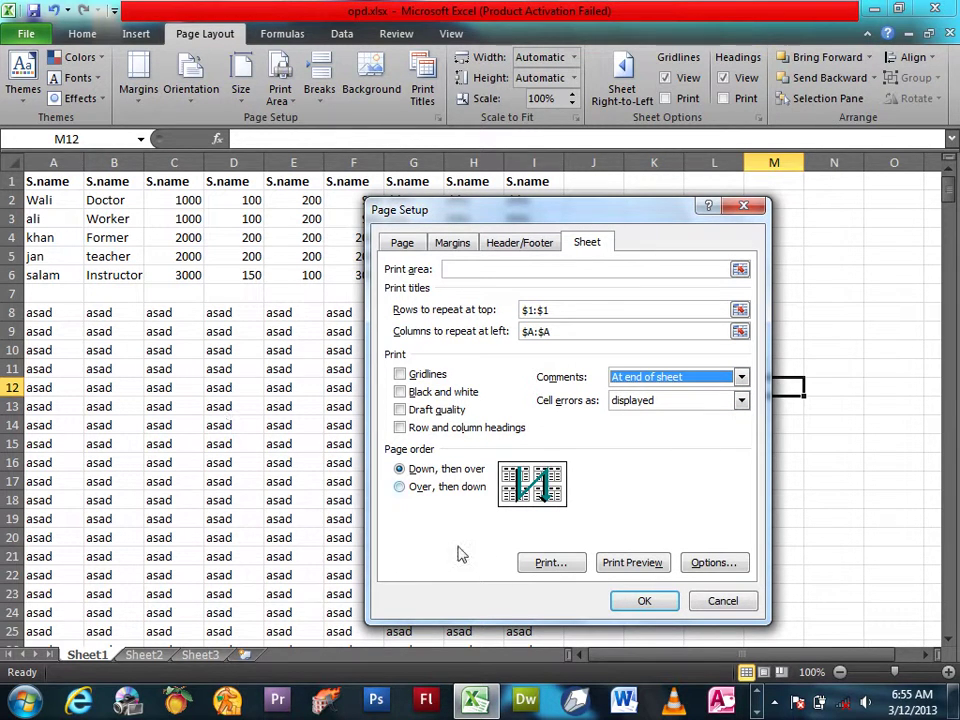
{"action": "left_click", "coordinate": [643, 601]}
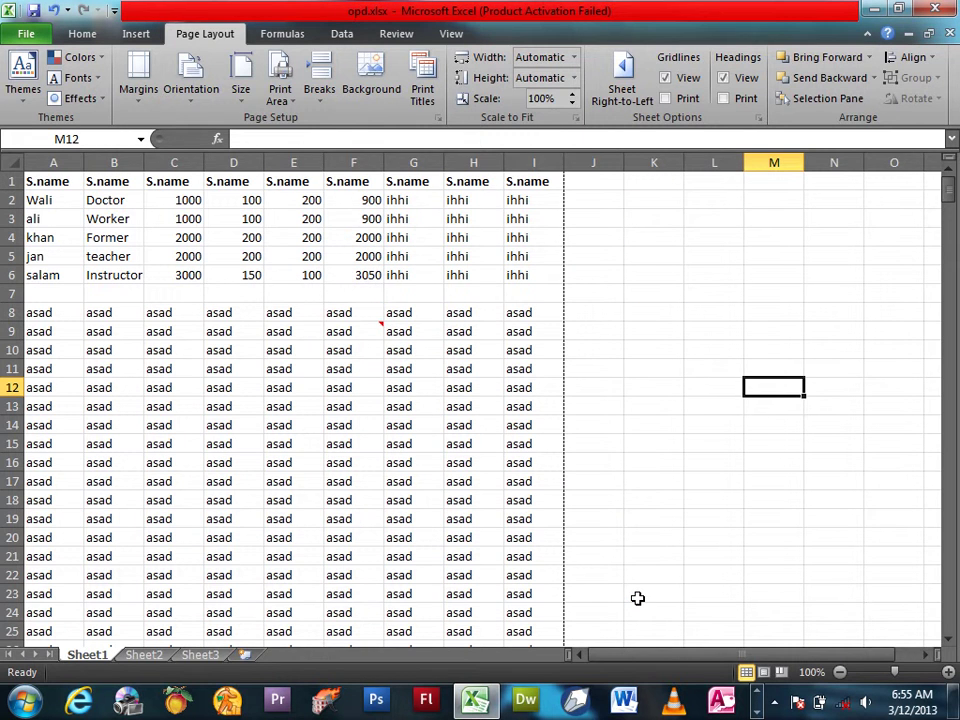
Step through the preview to page 10, which lists the F9 comment
{"action": "key", "text": "ctrl+p"}
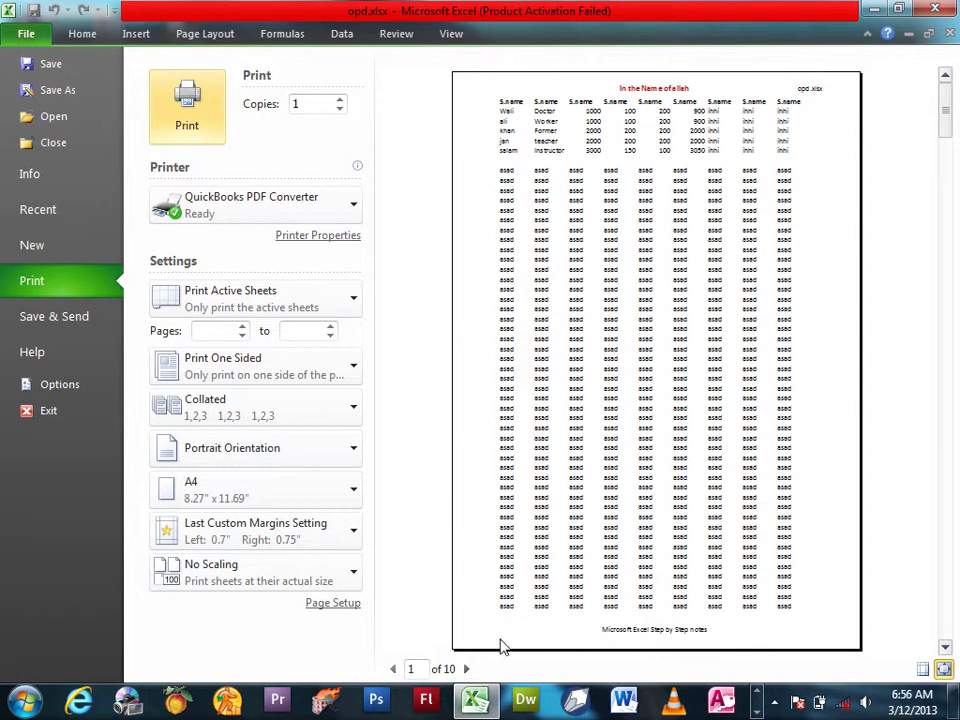
{"action": "left_click", "coordinate": [466, 669]}
{"action": "left_click", "coordinate": [466, 669]}
{"action": "left_click", "coordinate": [466, 669]}
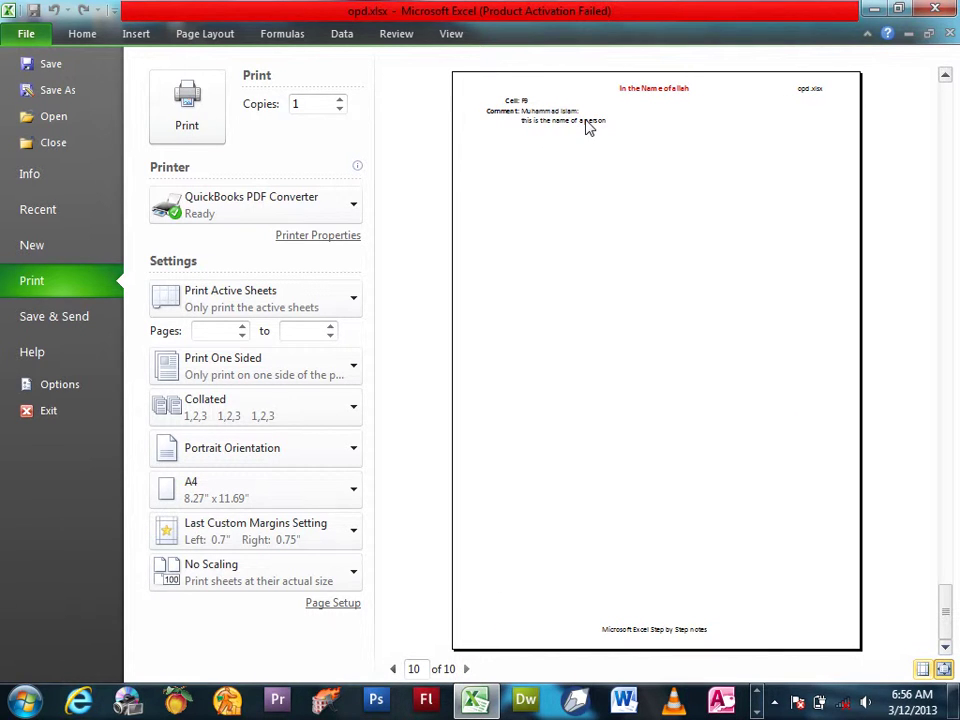
{"action": "left_click", "coordinate": [228, 35]}
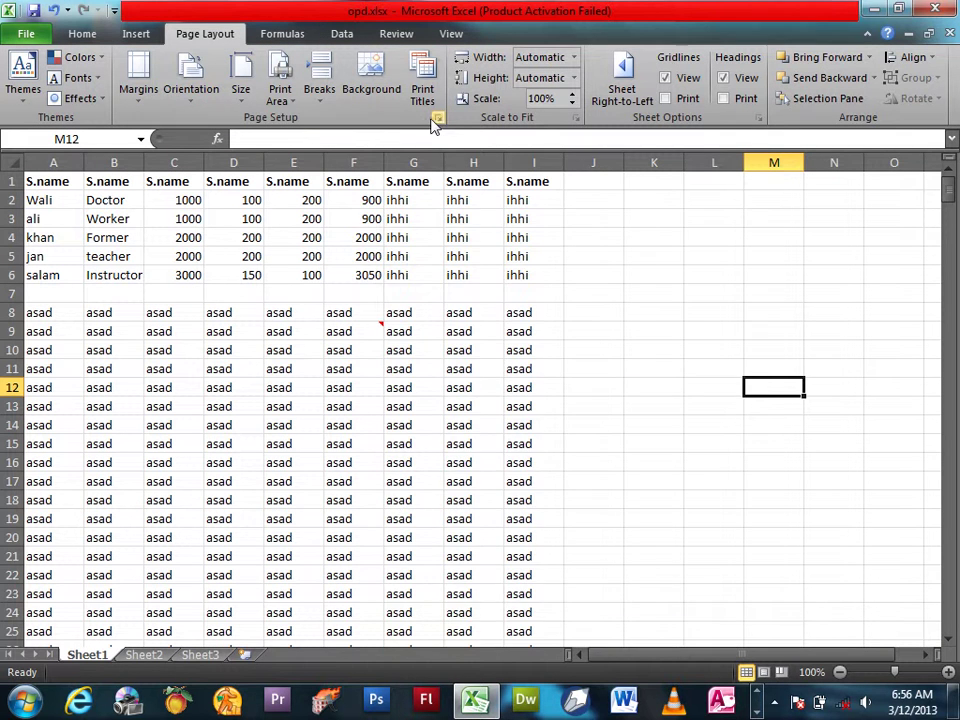
Set the Comments print option to (None) in Page Setup
{"action": "left_click", "coordinate": [440, 117]}
{"action": "left_click", "coordinate": [584, 244]}
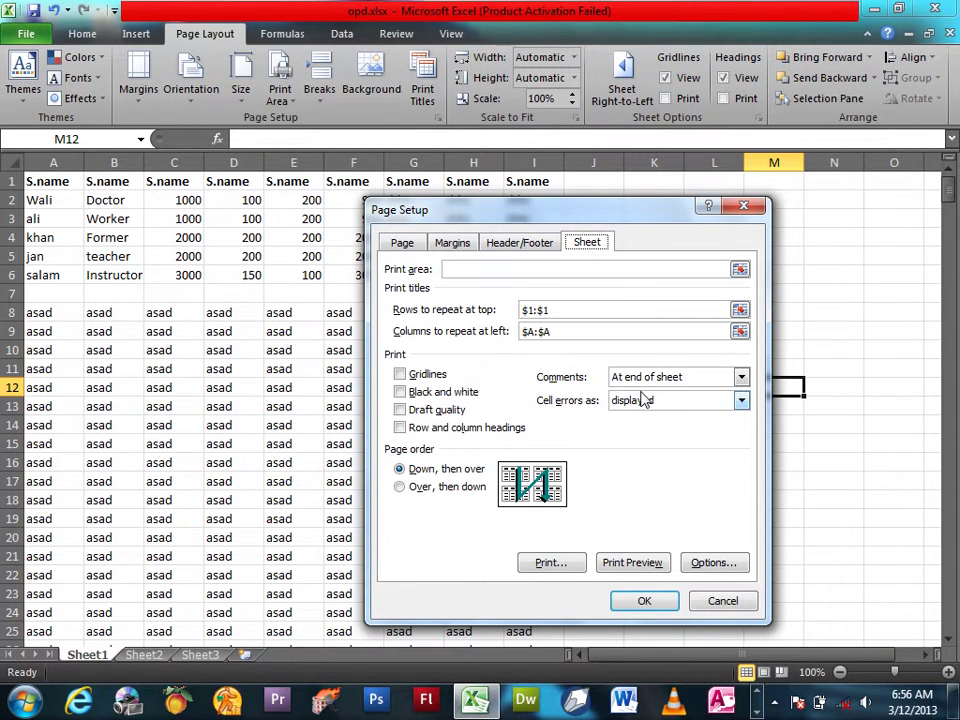
{"action": "left_click", "coordinate": [645, 378]}
{"action": "left_click", "coordinate": [643, 399]}
{"action": "left_click", "coordinate": [643, 399]}
{"action": "left_click", "coordinate": [648, 380]}
{"action": "left_click", "coordinate": [648, 380]}
{"action": "left_click", "coordinate": [643, 393]}
{"action": "left_click", "coordinate": [645, 601]}
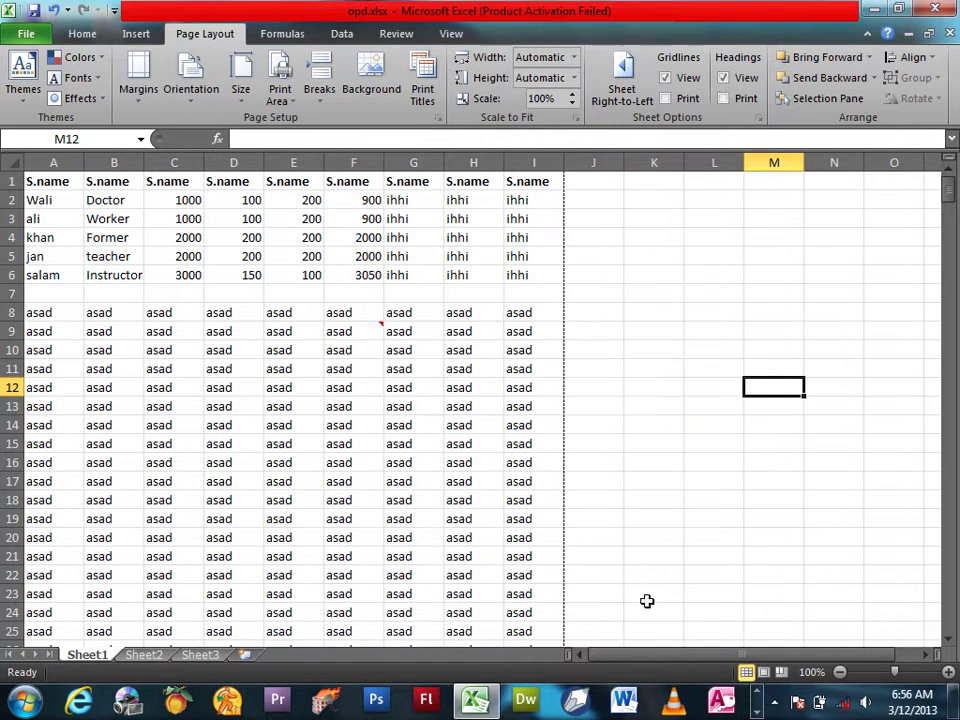
Page through the print preview to confirm it is back to 9 pages
{"action": "key", "text": "ctrl+p"}
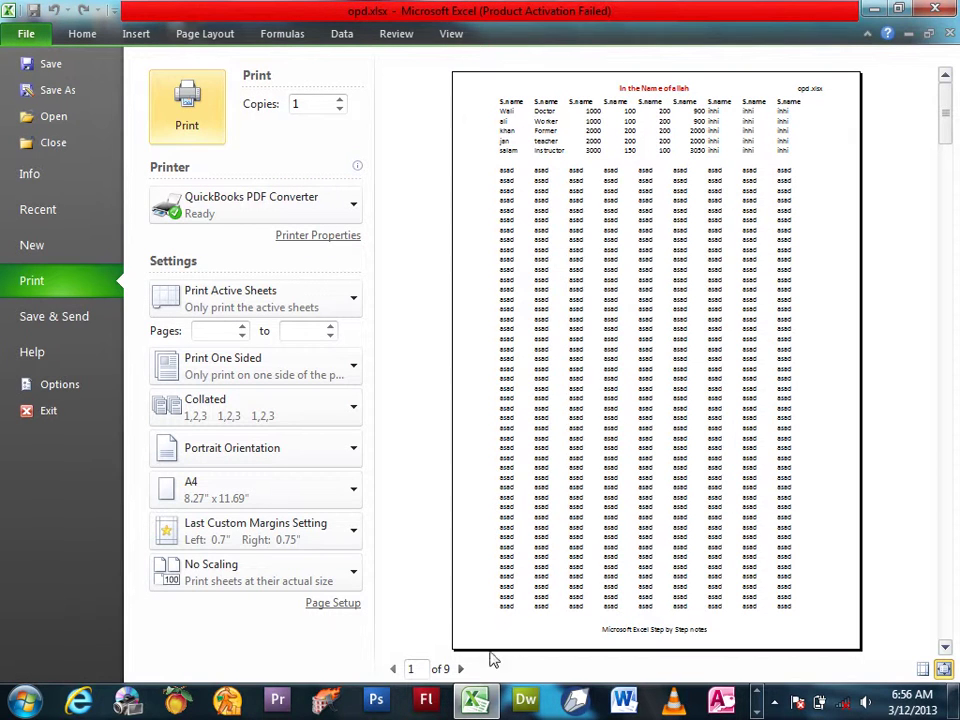
{"action": "left_click", "coordinate": [462, 669]}
{"action": "left_click", "coordinate": [462, 669]}
{"action": "left_click", "coordinate": [462, 669]}
{"action": "left_click", "coordinate": [462, 669]}
{"action": "left_click", "coordinate": [462, 669]}
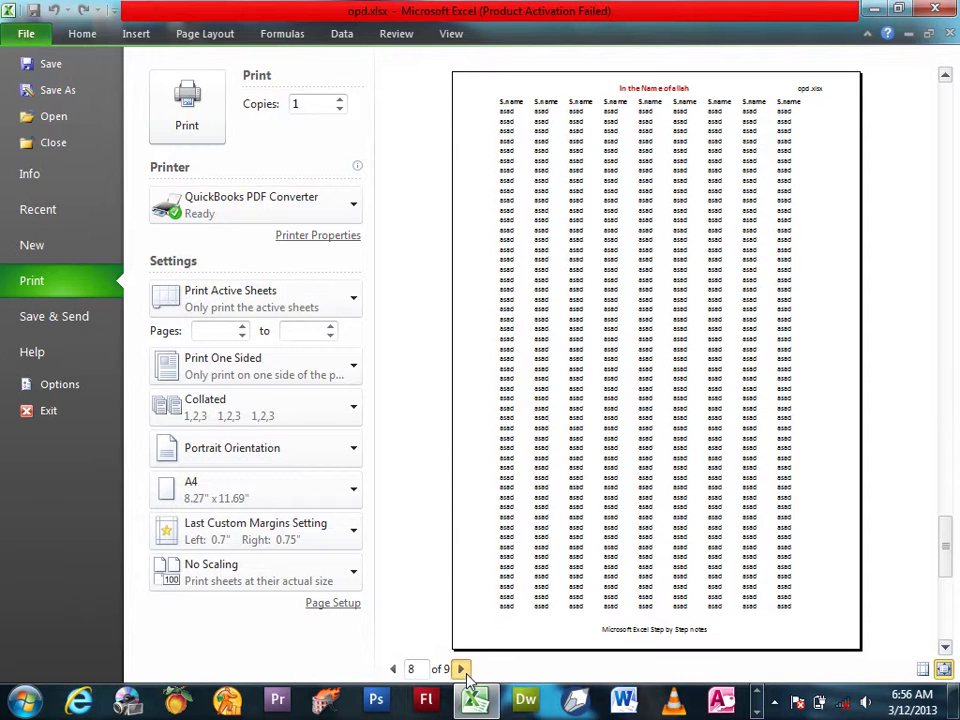
{"action": "left_click", "coordinate": [462, 669]}
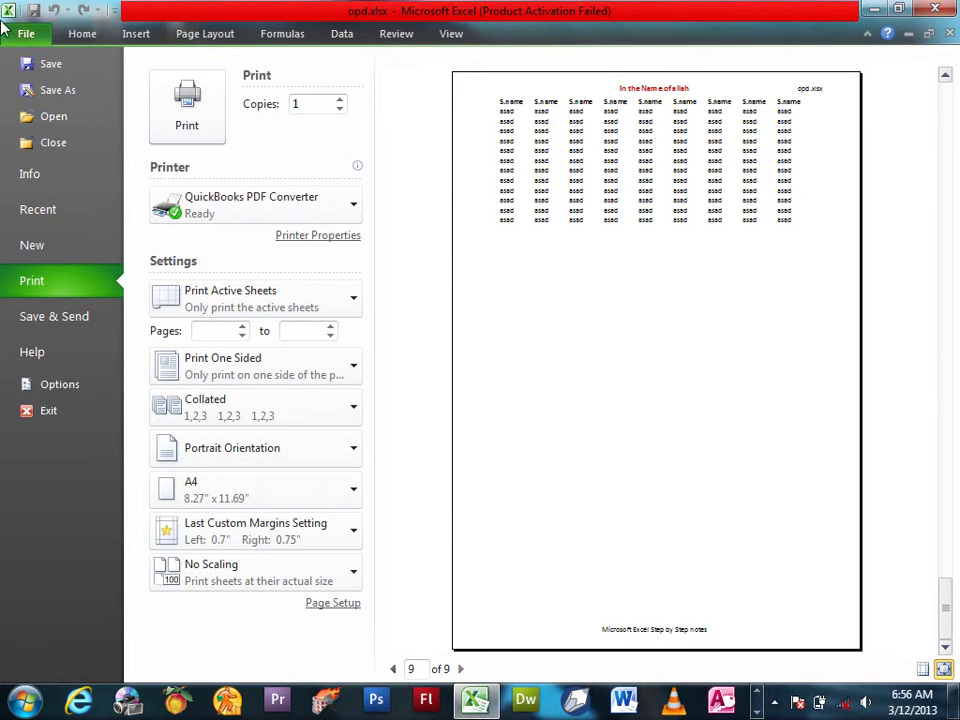
{"action": "left_click", "coordinate": [15, 36]}
Review Page Setup's Sheet tab, cancel without changes, and select cell F9
{"action": "left_click", "coordinate": [437, 117]}
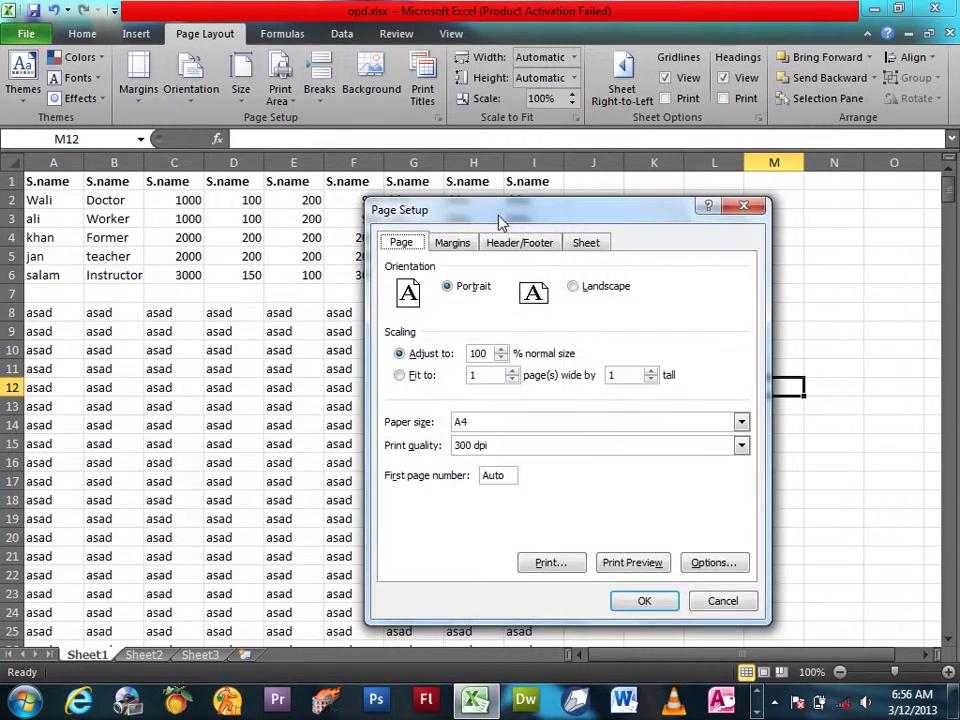
{"action": "left_click", "coordinate": [586, 244]}
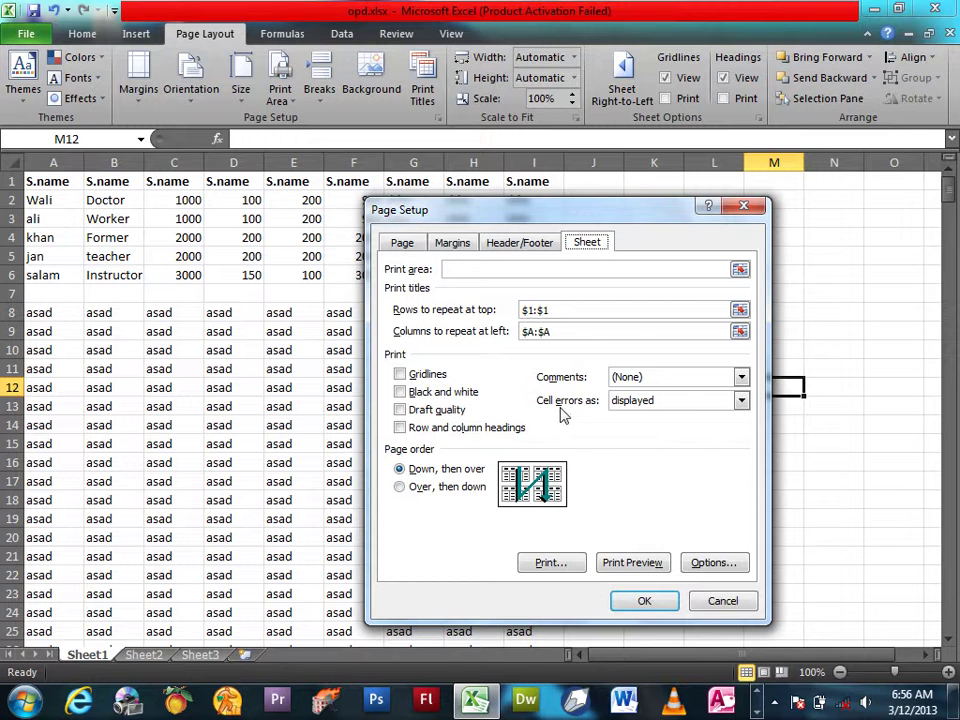
{"action": "left_click", "coordinate": [722, 601]}
{"action": "left_click", "coordinate": [378, 330]}
Enter =H3+F4 in H4, which returns #VALUE!, and check it in the print preview
{"action": "left_click", "coordinate": [457, 230]}
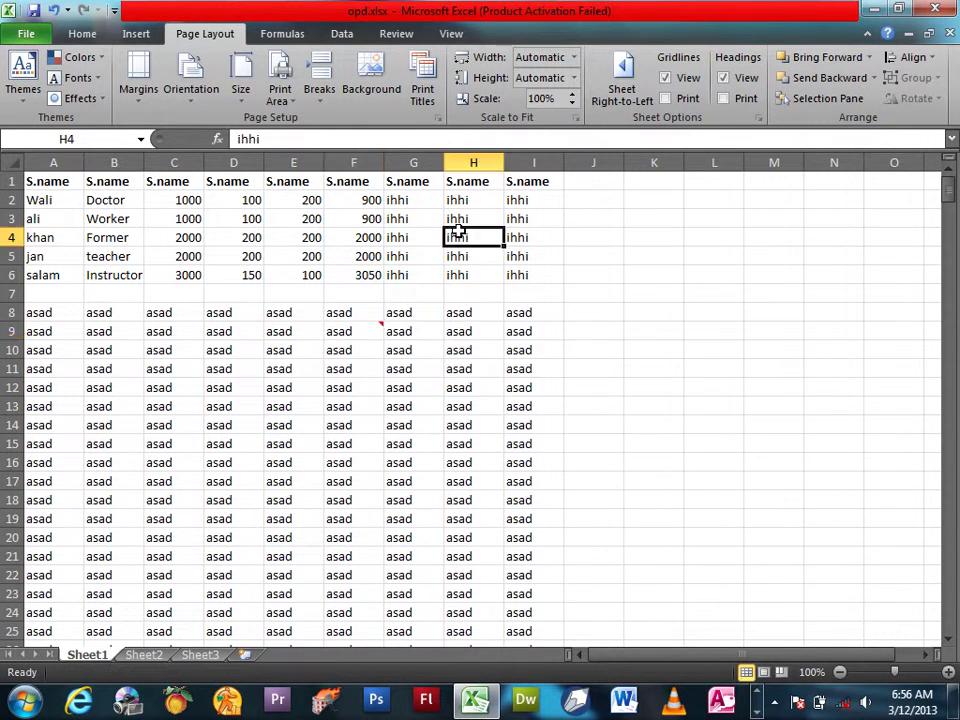
{"action": "type", "text": "="}
{"action": "left_click", "coordinate": [459, 224]}
{"action": "type", "text": "+"}
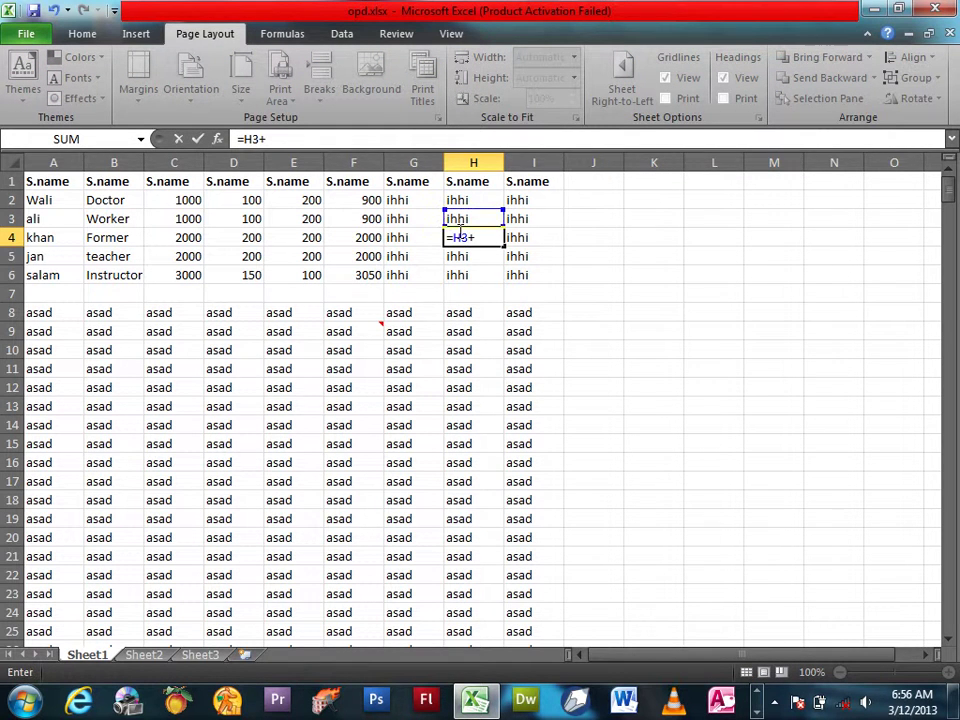
{"action": "key", "text": "Left"}
{"action": "key", "text": "Left"}
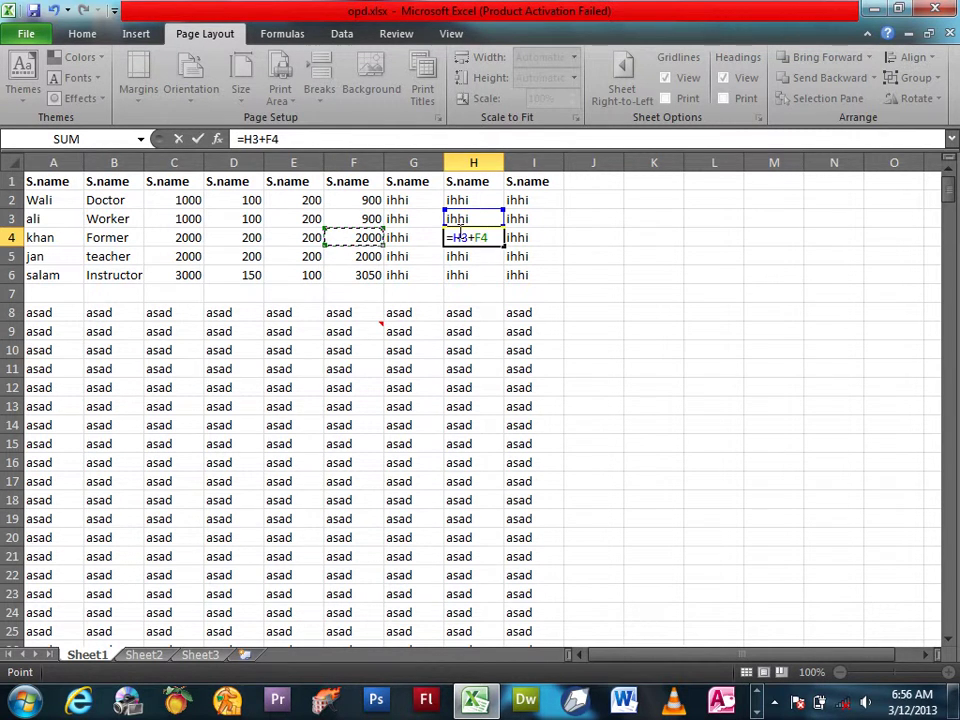
{"action": "key", "text": "Return"}
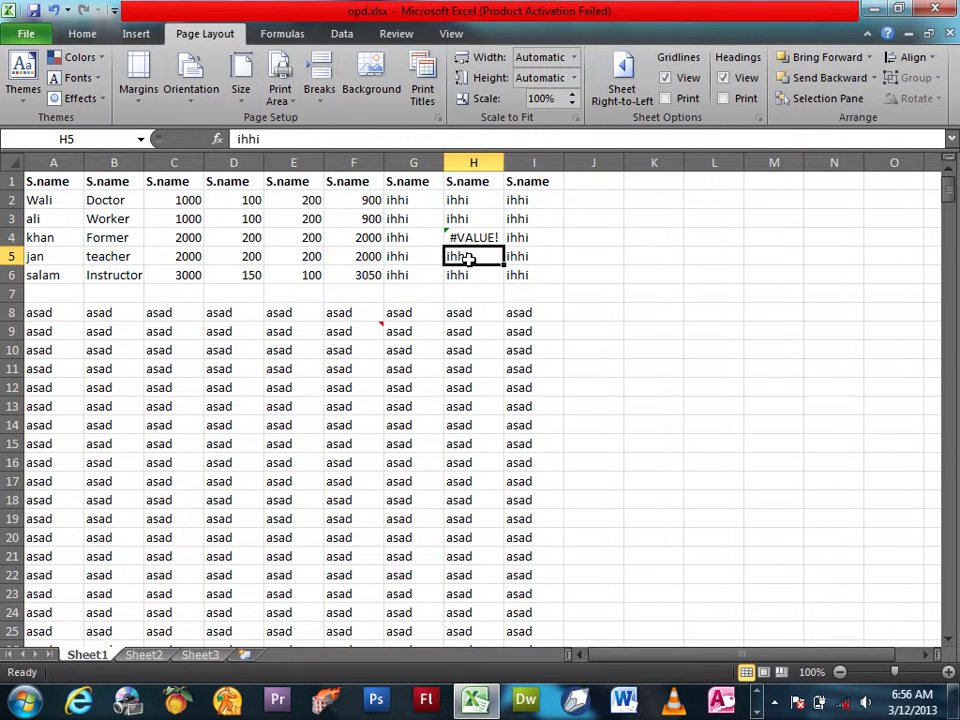
{"action": "key", "text": "ctrl+p"}
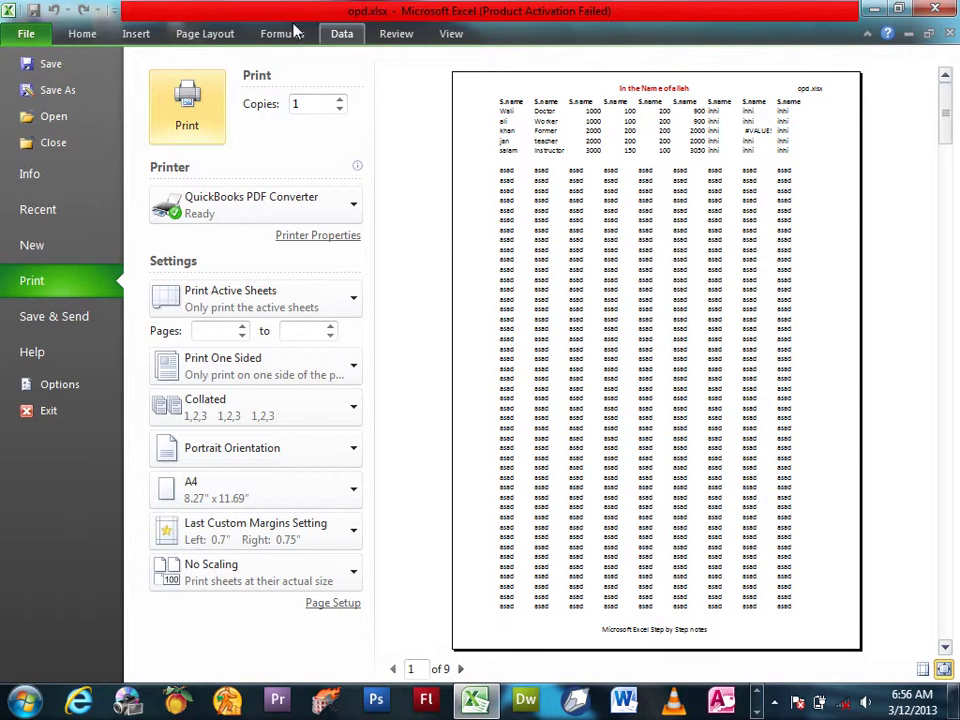
In Page Setup's Sheet options, set cell errors to print as <blank>
{"action": "left_click", "coordinate": [230, 33]}
{"action": "left_click", "coordinate": [439, 117]}
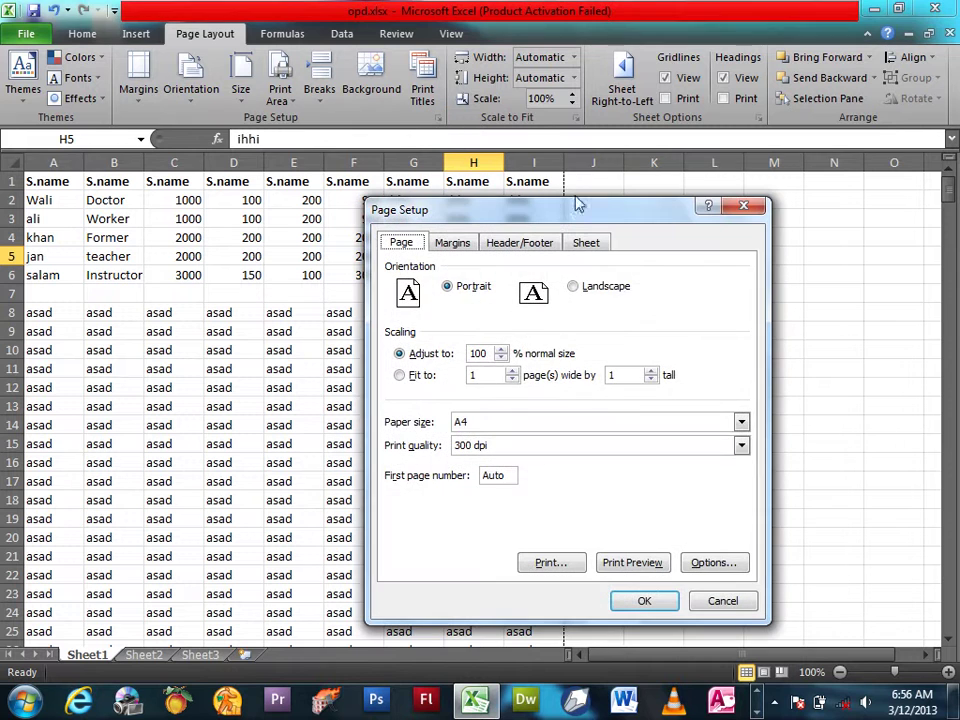
{"action": "left_click", "coordinate": [586, 242]}
{"action": "left_click", "coordinate": [741, 400]}
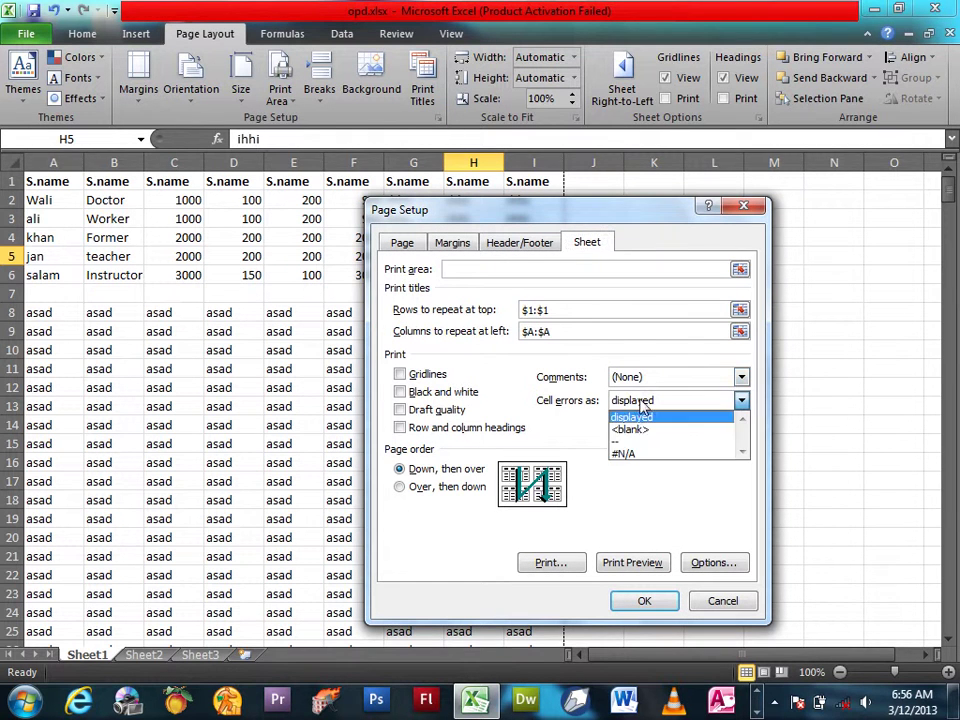
{"action": "left_click", "coordinate": [641, 430]}
{"action": "left_click", "coordinate": [644, 600]}
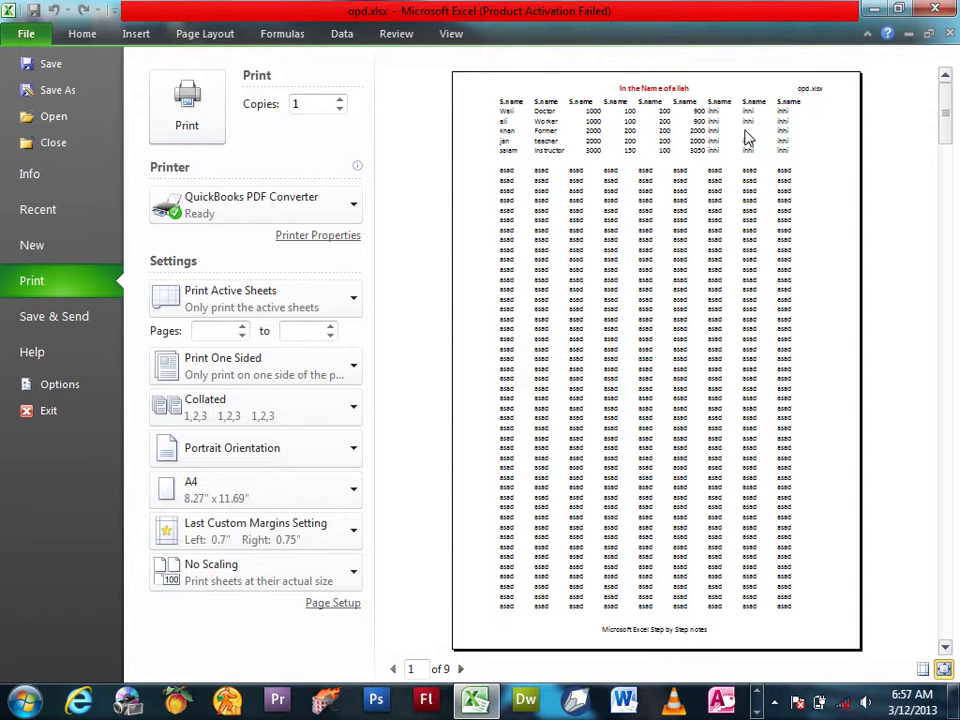
Reopen Page Setup from the print preview and move the dialog to the upper left
{"action": "key", "text": "Escape"}
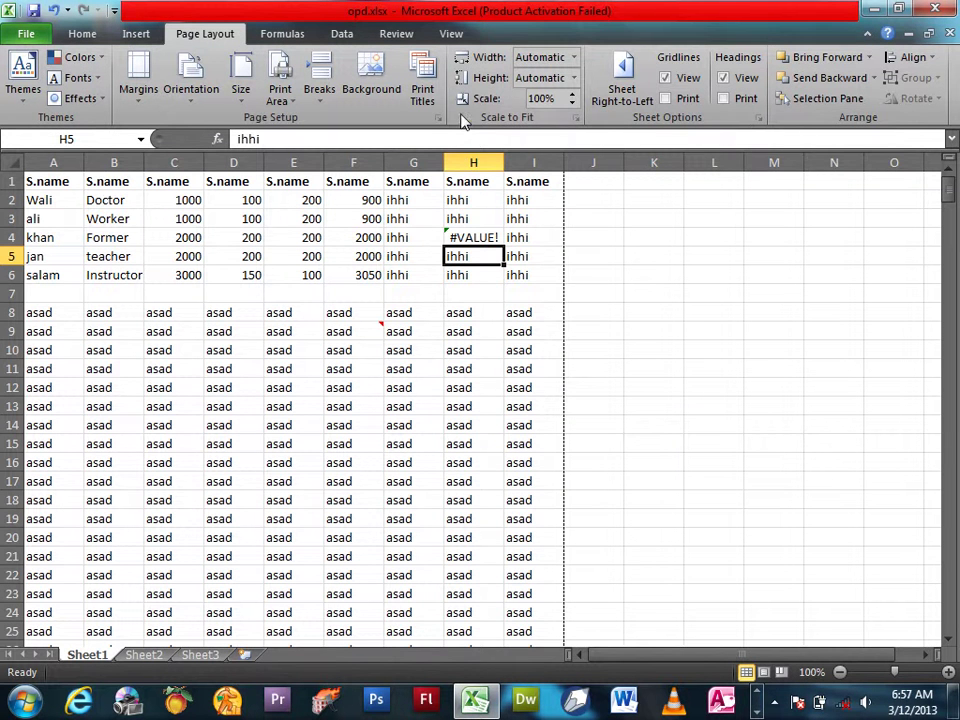
{"action": "left_click", "coordinate": [437, 118]}
{"action": "left_click", "coordinate": [596, 245]}
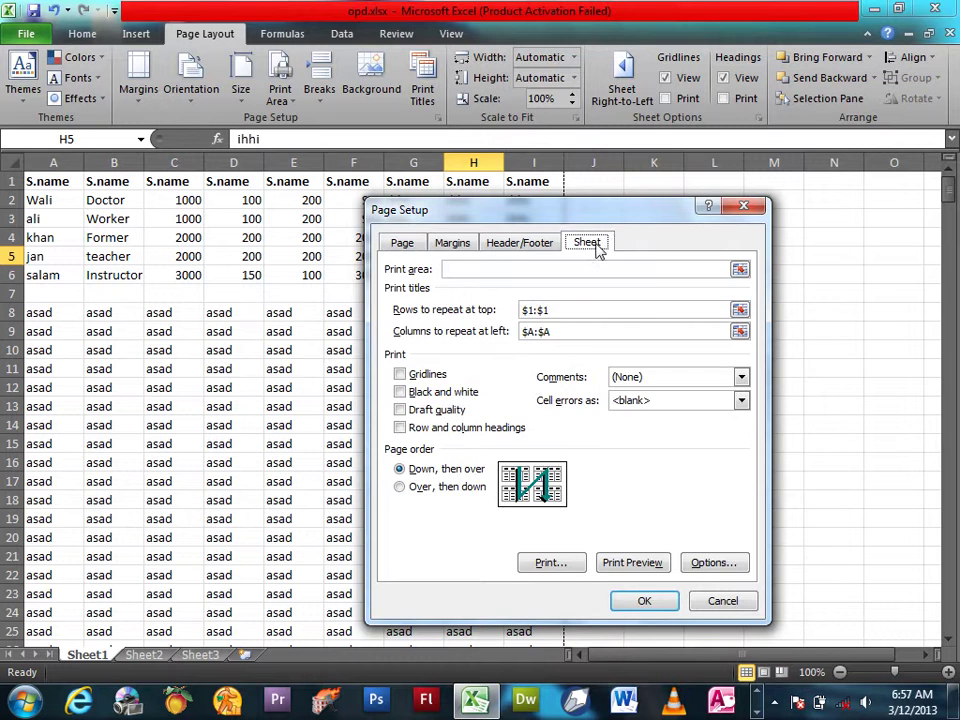
{"action": "left_click_drag", "start_coordinate": [500, 212], "coordinate": [534, 110]}
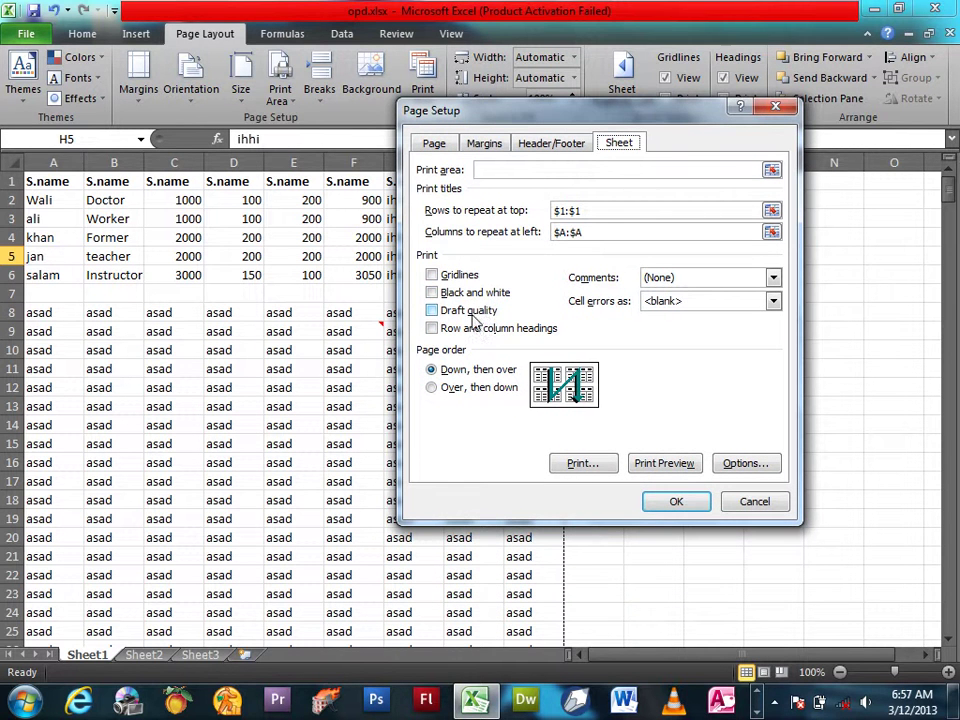
{"action": "left_click", "coordinate": [757, 500]}
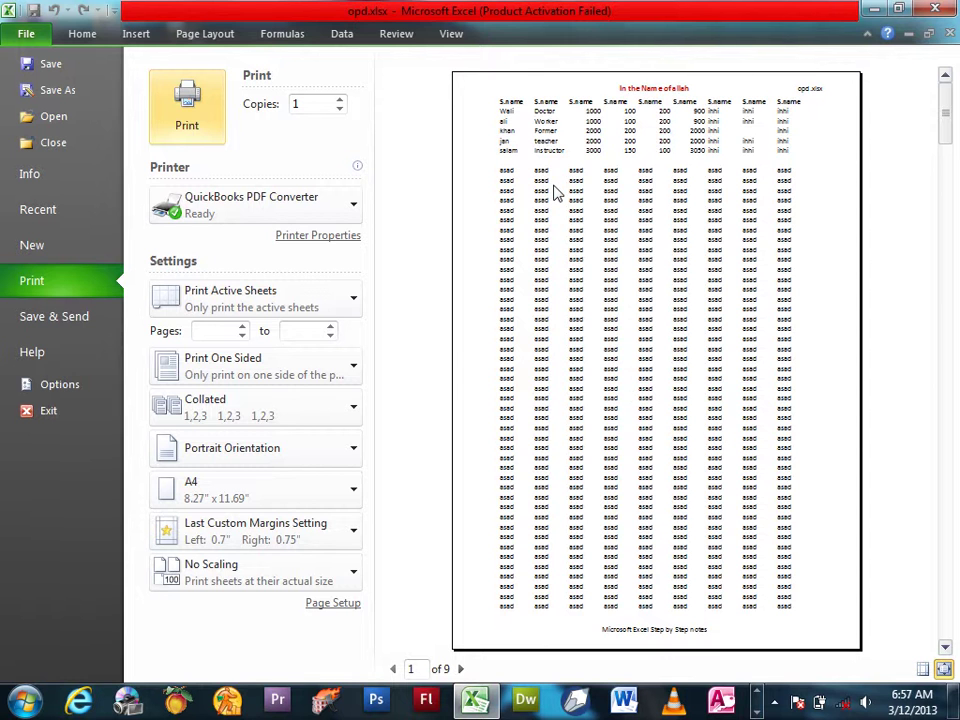
{"action": "left_click", "coordinate": [323, 603]}
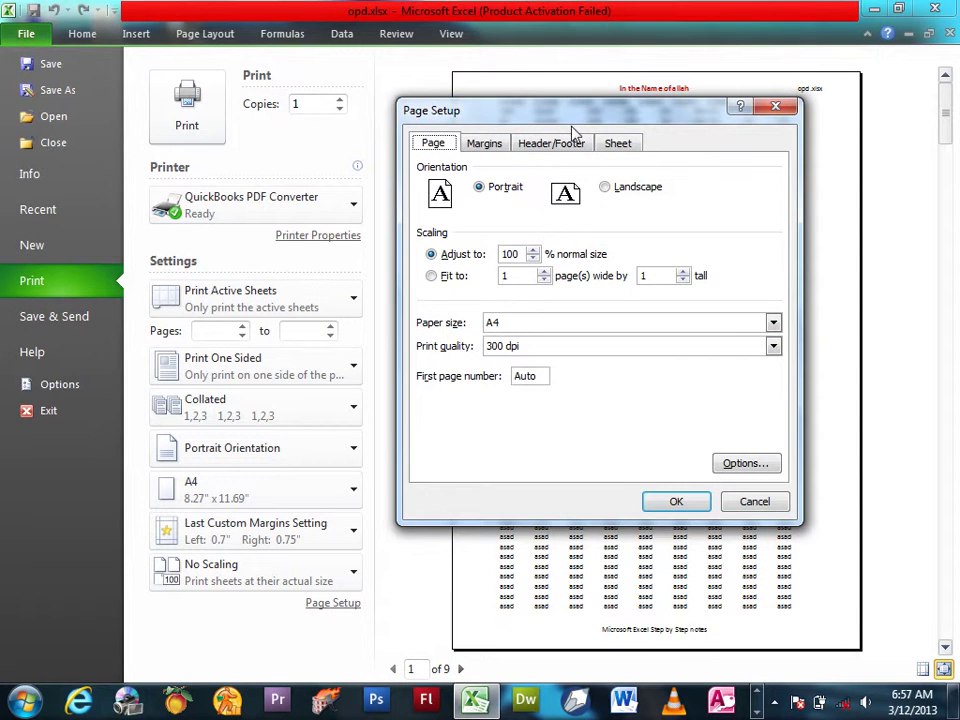
{"action": "left_click_drag", "start_coordinate": [440, 110], "coordinate": [172, 24]}
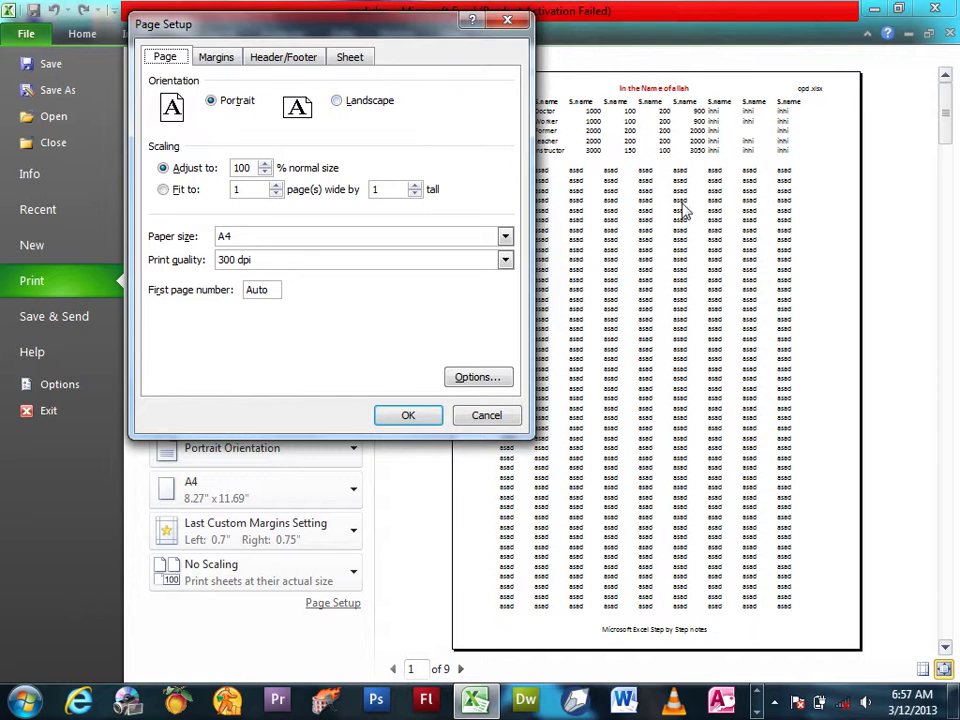
Cancel Page Setup, return to the worksheet and select the range K3:M14
{"action": "left_click", "coordinate": [508, 418]}
{"action": "left_click", "coordinate": [24, 36]}
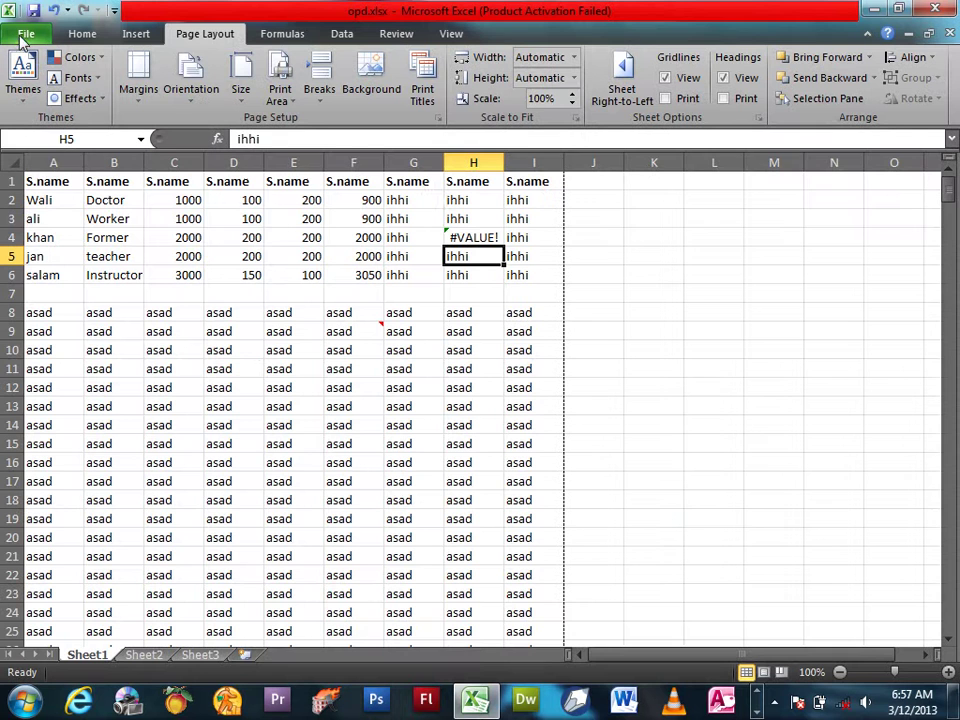
{"action": "left_click_drag", "start_coordinate": [640, 218], "coordinate": [766, 424]}
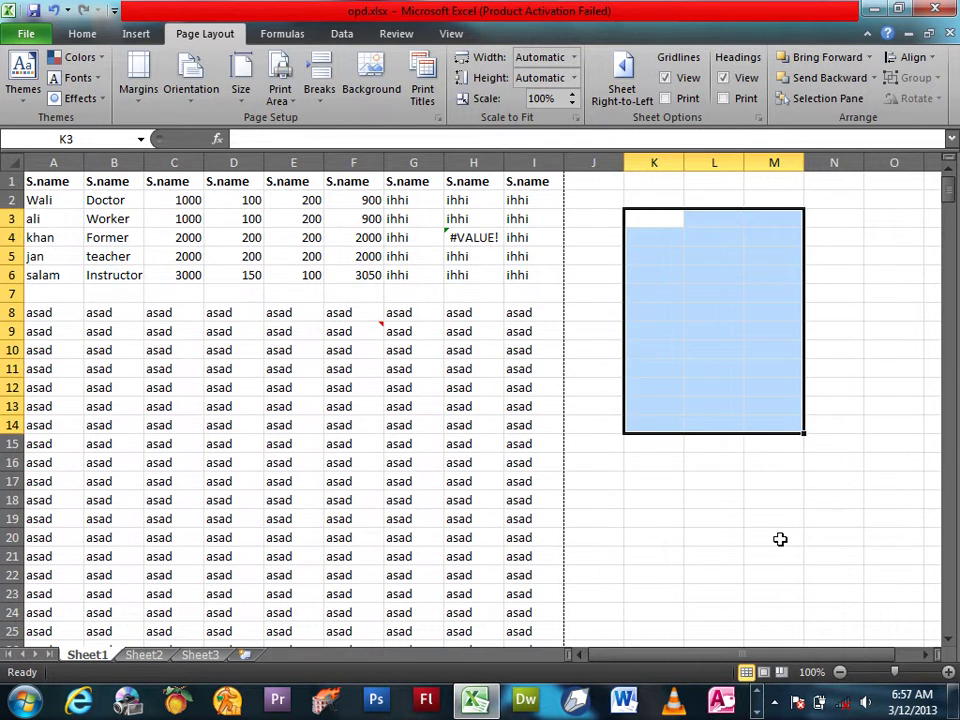
{"action": "scroll", "coordinate": [780, 538], "scroll_direction": "down", "scroll_amount": 4}
{"action": "scroll", "coordinate": [780, 538], "scroll_direction": "down", "scroll_amount": 4}
{"action": "scroll", "coordinate": [790, 535], "scroll_direction": "up", "scroll_amount": 8}
Select cells P10, D2 and K3, then return to the print preview with Ctrl+P
{"action": "left_click_drag", "start_coordinate": [917, 300], "coordinate": [940, 489]}
{"action": "left_click", "coordinate": [636, 349]}
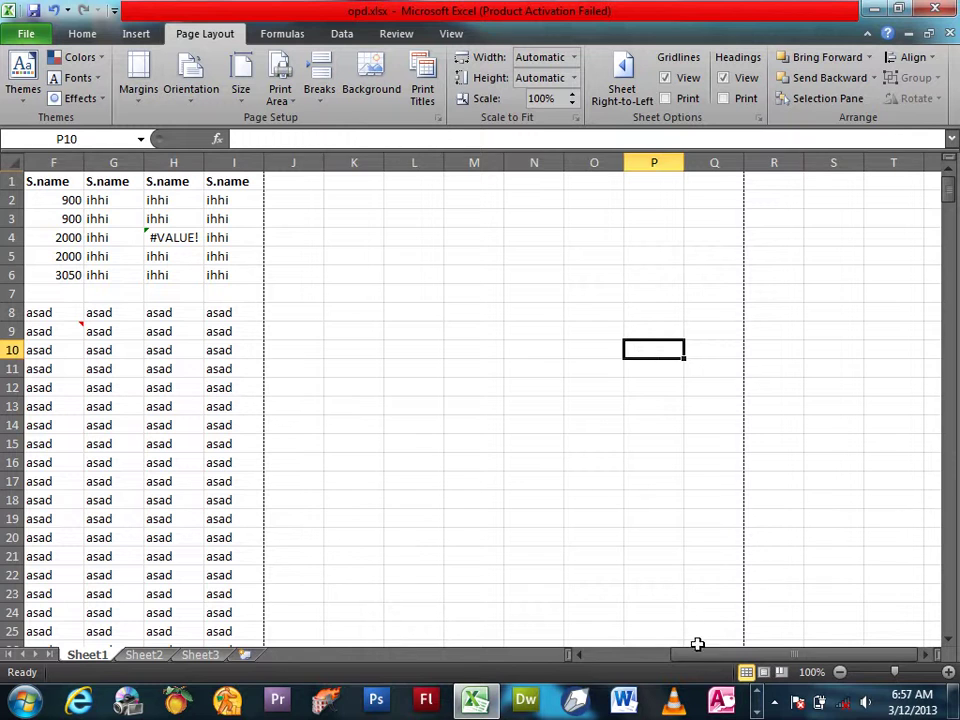
{"action": "left_click_drag", "start_coordinate": [697, 654], "coordinate": [585, 654]}
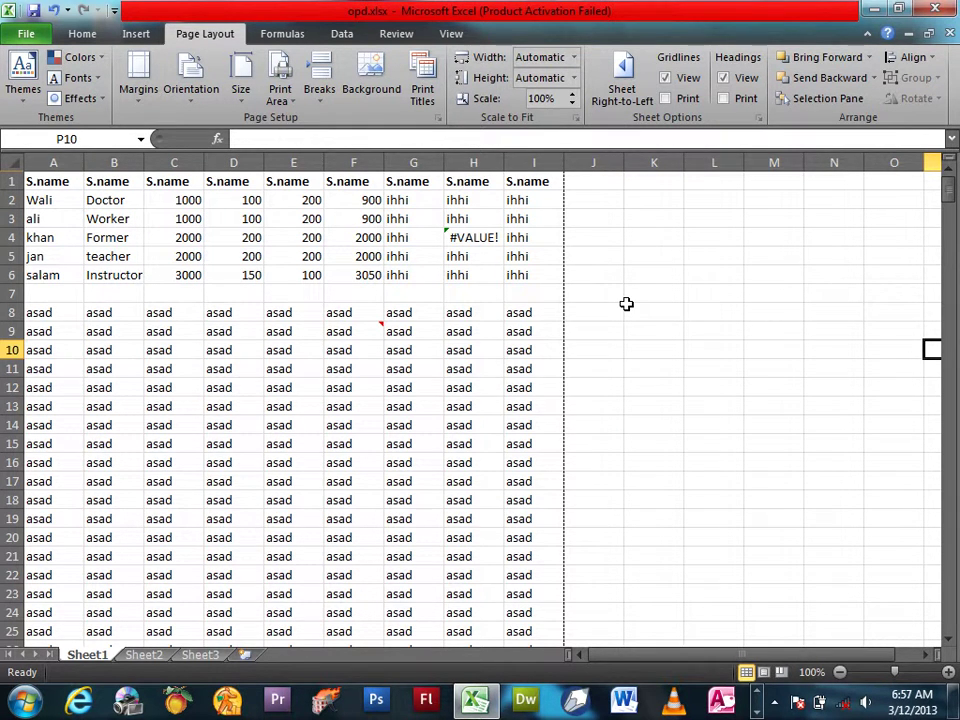
{"action": "left_click", "coordinate": [255, 199]}
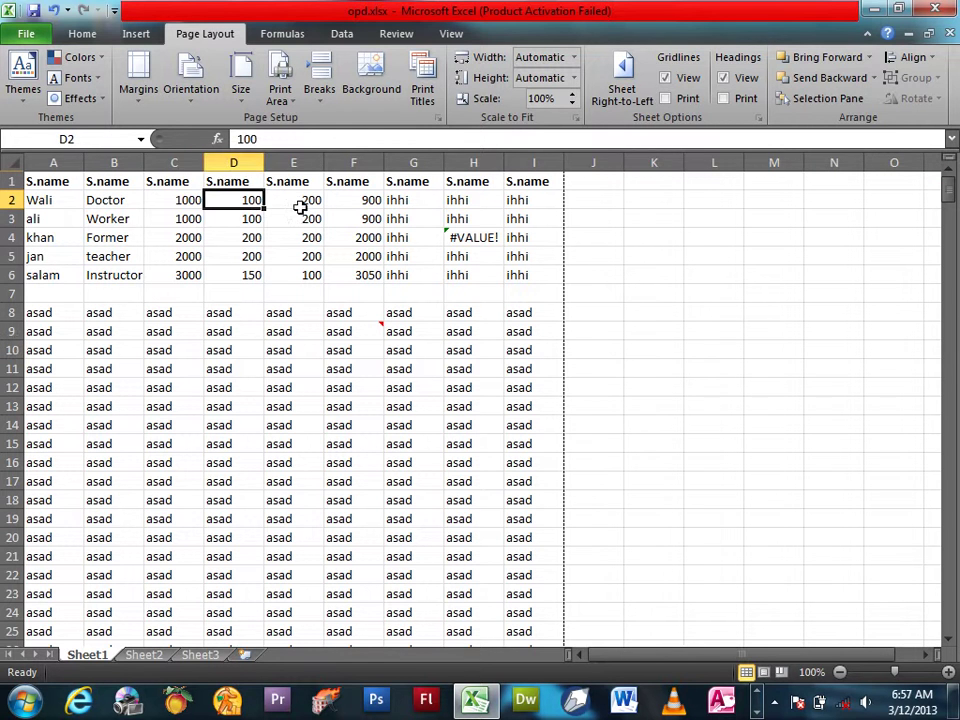
{"action": "left_click", "coordinate": [630, 220]}
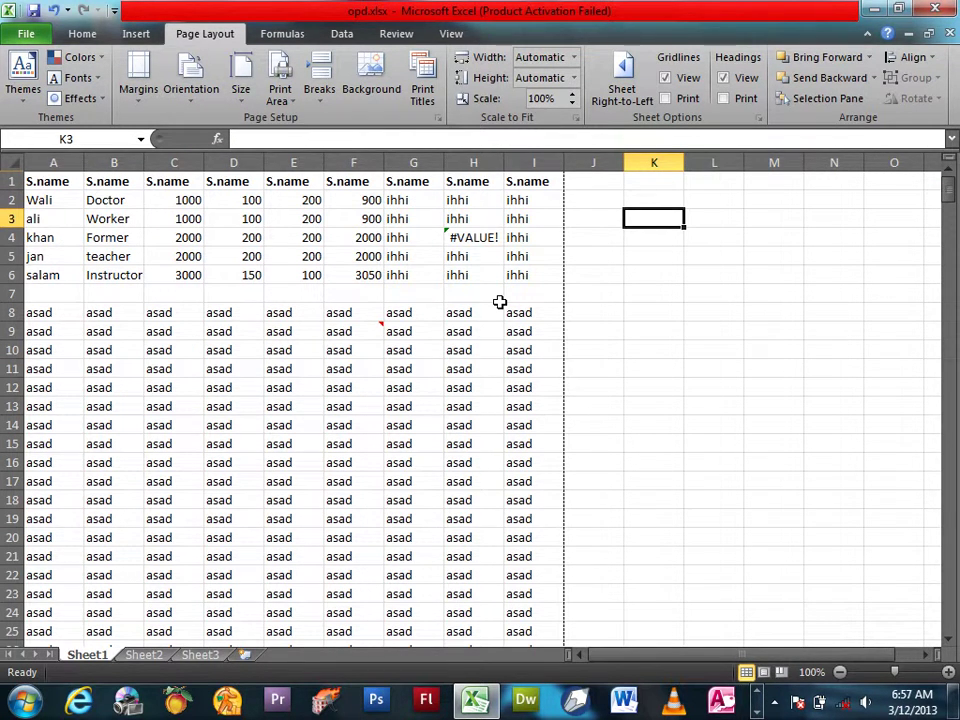
{"action": "key", "text": "ctrl+p"}
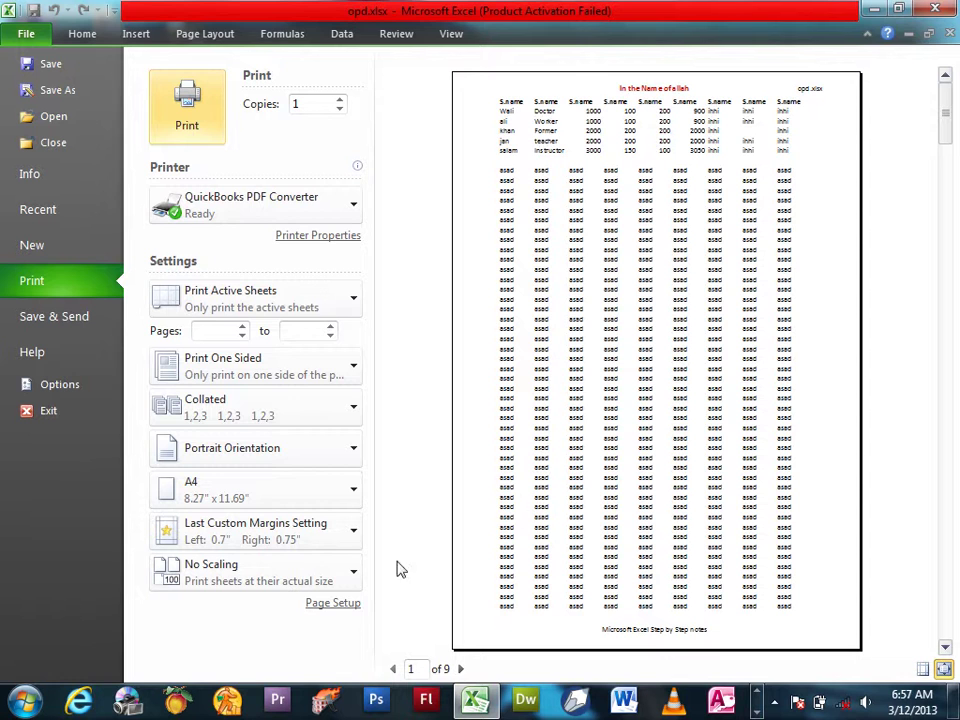
Turn on printing of cell gridlines in Page Setup's Sheet options
{"action": "left_click", "coordinate": [333, 604]}
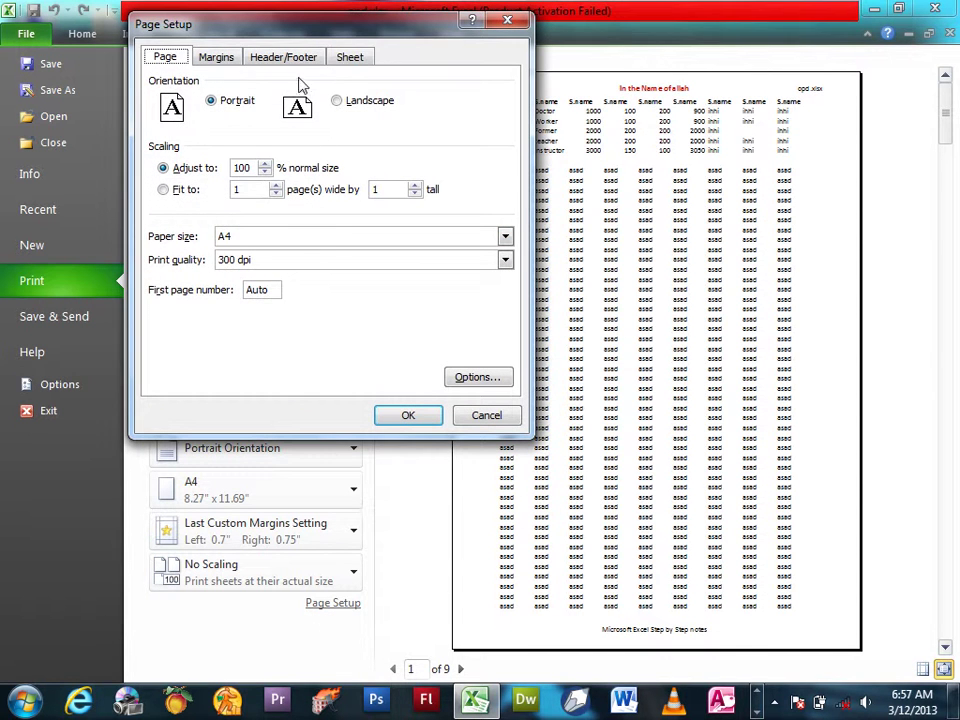
{"action": "left_click", "coordinate": [350, 57]}
{"action": "left_click", "coordinate": [163, 188]}
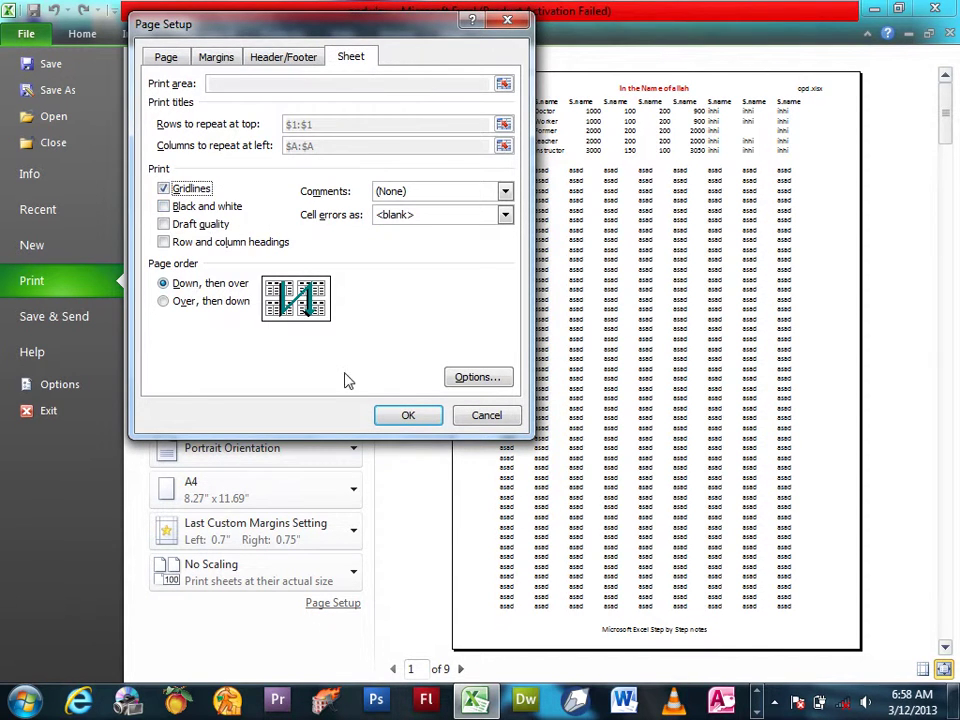
{"action": "left_click", "coordinate": [418, 417]}
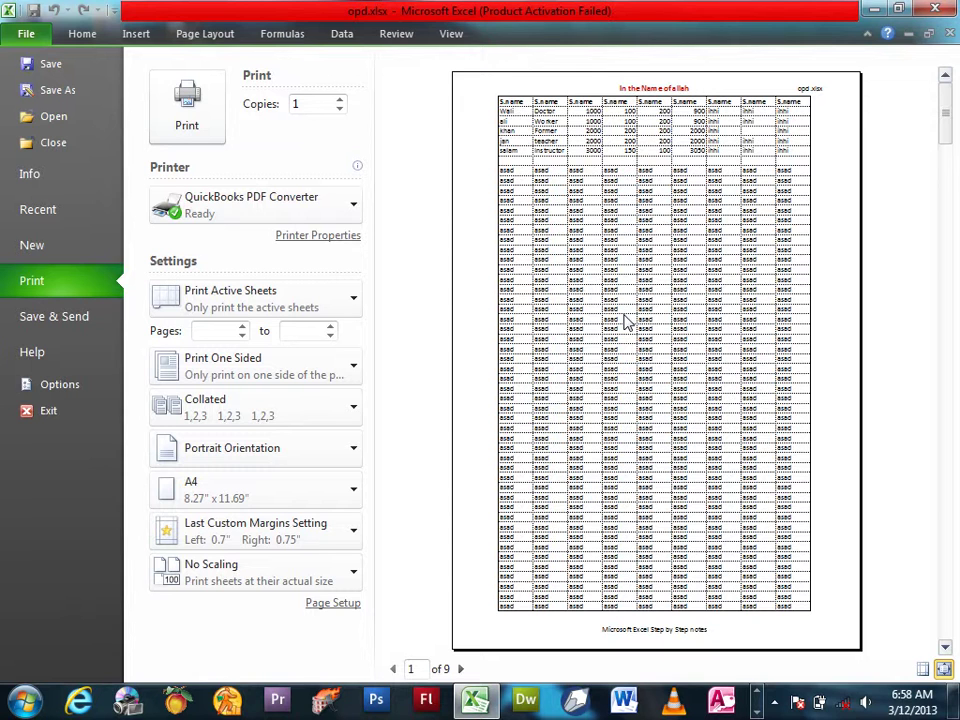
Turn on Black and white printing in Page Setup's Sheet options
{"action": "left_click", "coordinate": [337, 603]}
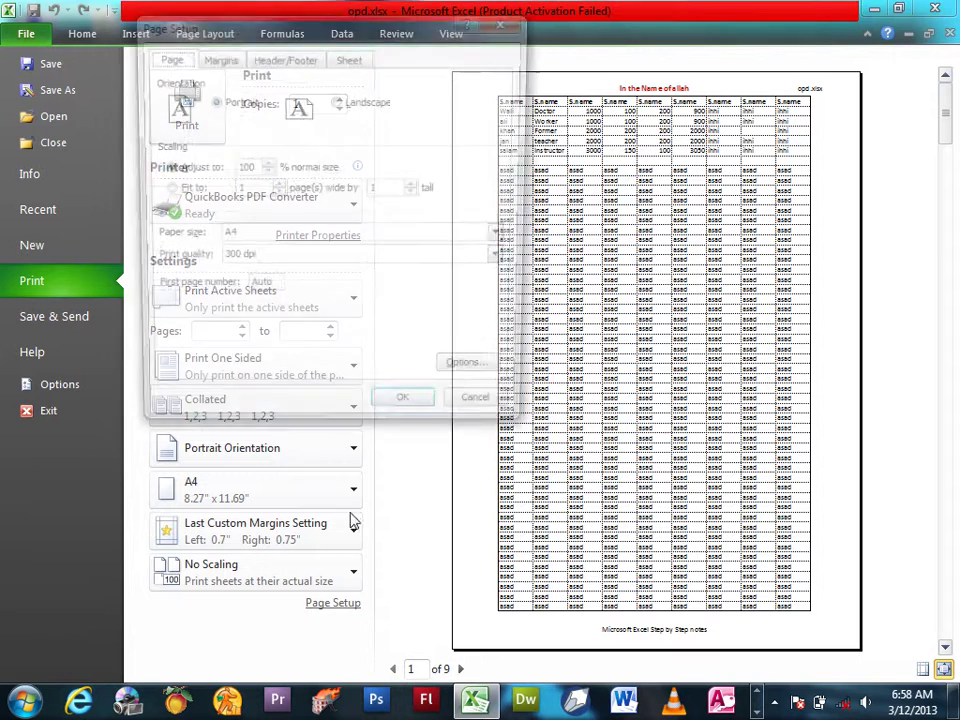
{"action": "left_click", "coordinate": [352, 57]}
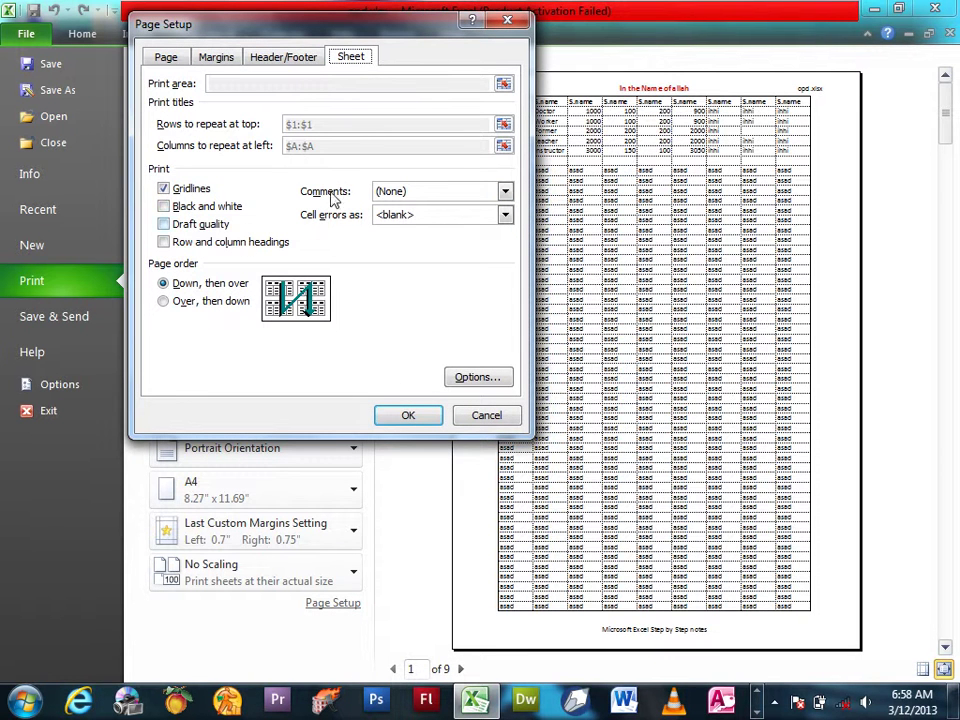
{"action": "left_click", "coordinate": [225, 207]}
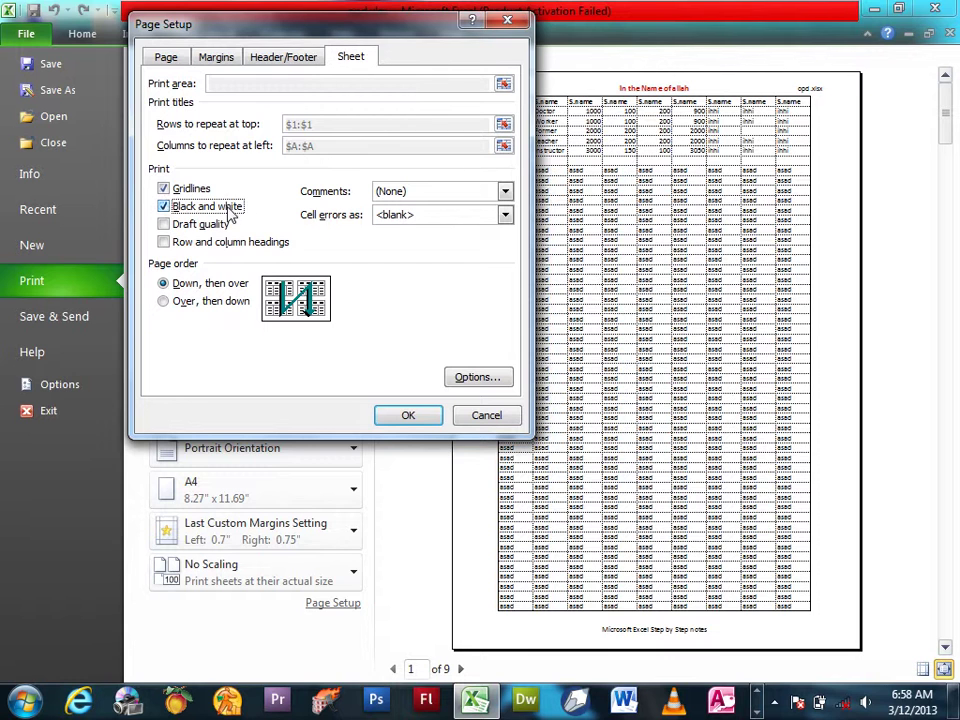
{"action": "left_click", "coordinate": [407, 413]}
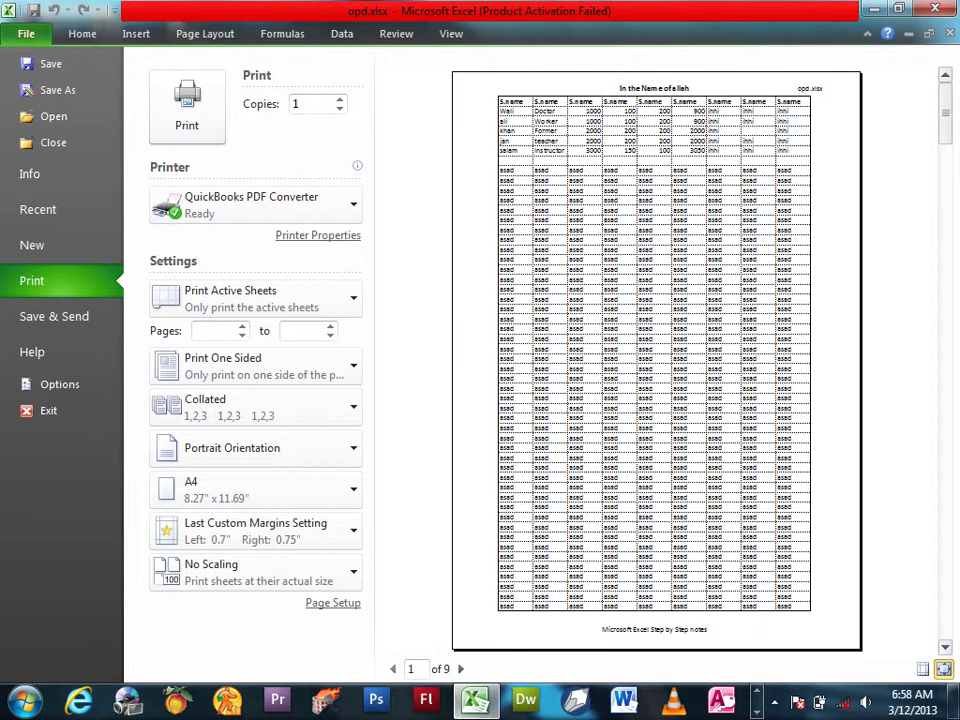
Uncheck Black and white in Page Setup's Sheet options and apply it
{"action": "left_click", "coordinate": [323, 602]}
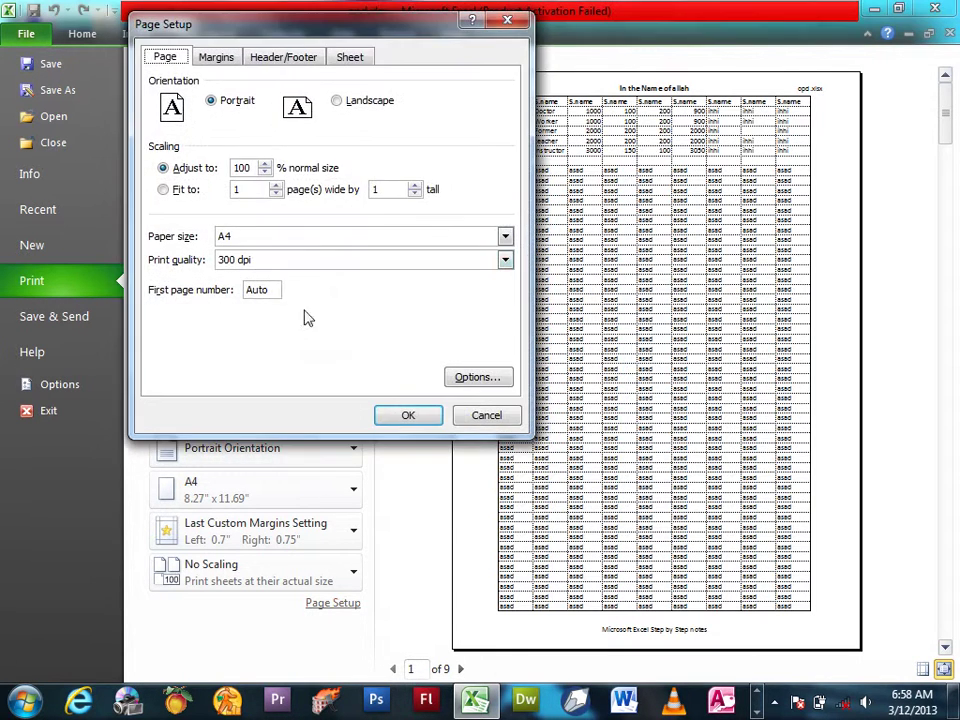
{"action": "left_click", "coordinate": [349, 57]}
{"action": "left_click", "coordinate": [200, 206]}
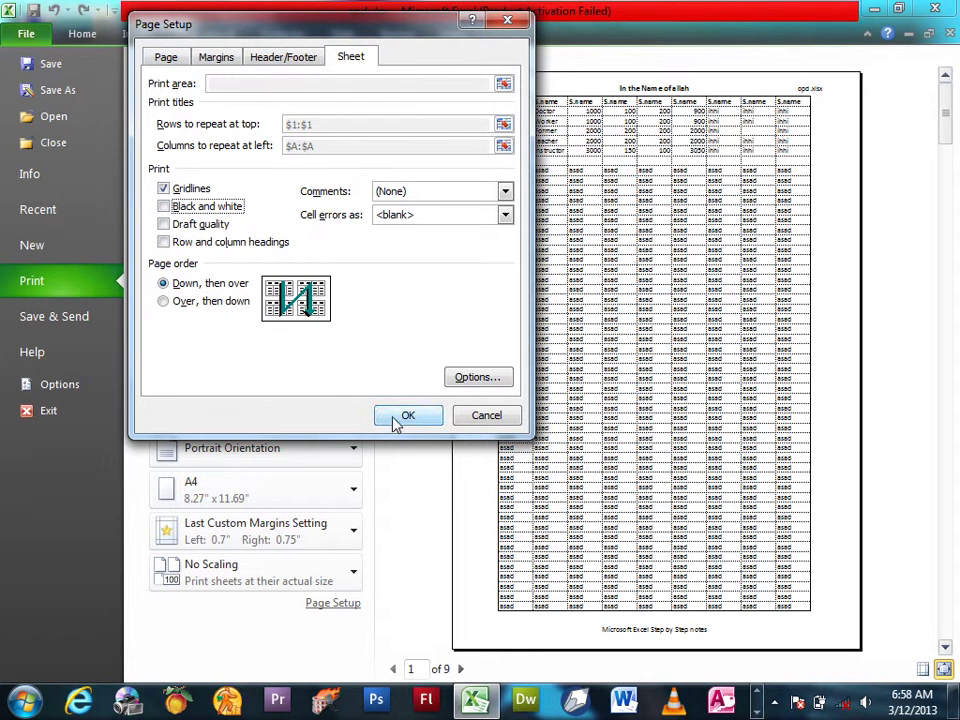
{"action": "left_click", "coordinate": [396, 418]}
Enable printing of row and column headings in Page Setup's Sheet options
{"action": "left_click", "coordinate": [330, 605]}
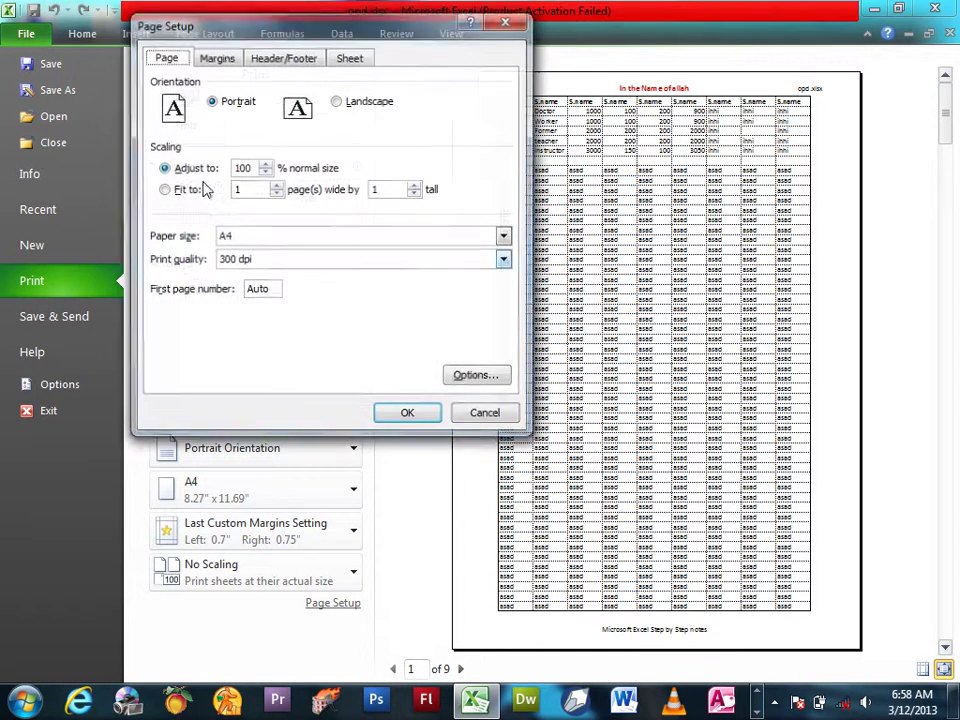
{"action": "left_click", "coordinate": [349, 57]}
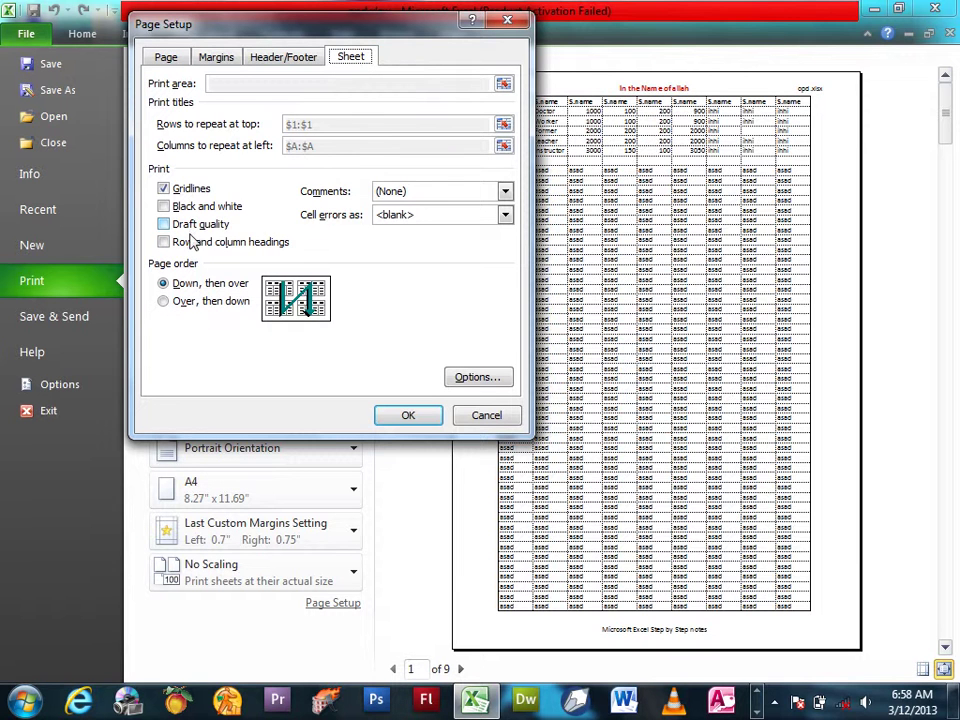
{"action": "left_click", "coordinate": [255, 247]}
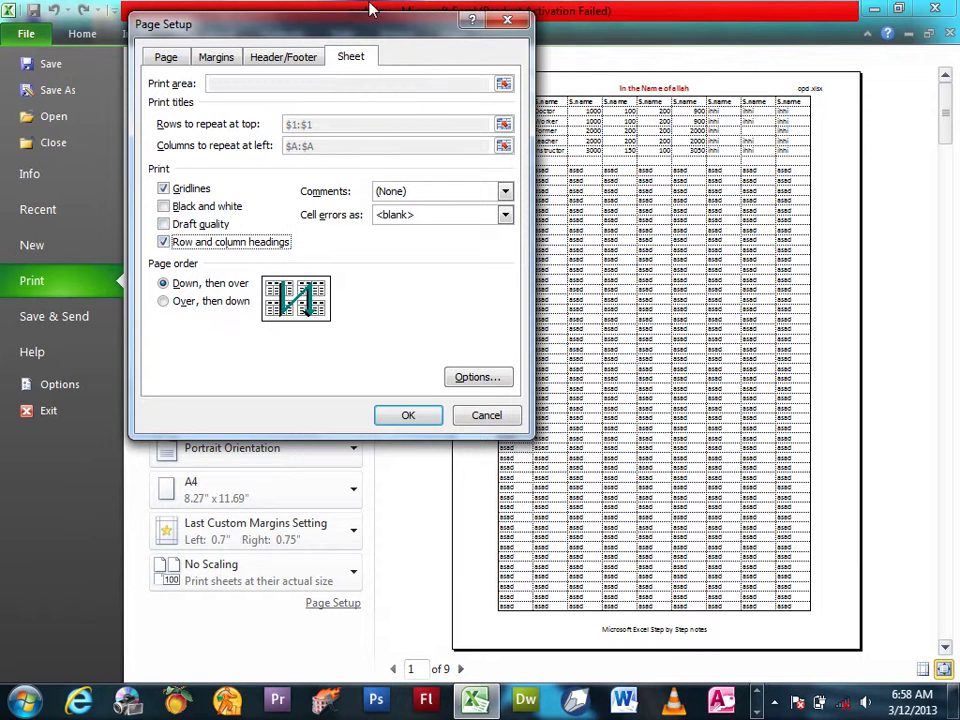
{"action": "left_click_drag", "start_coordinate": [337, 30], "coordinate": [171, 37]}
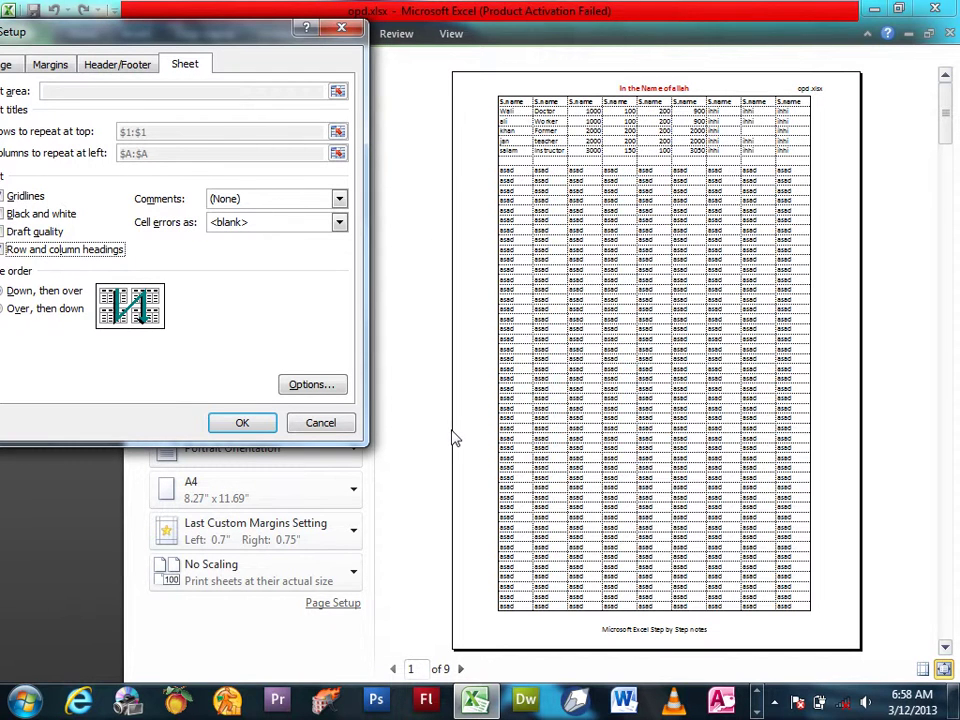
{"action": "left_click", "coordinate": [252, 428]}
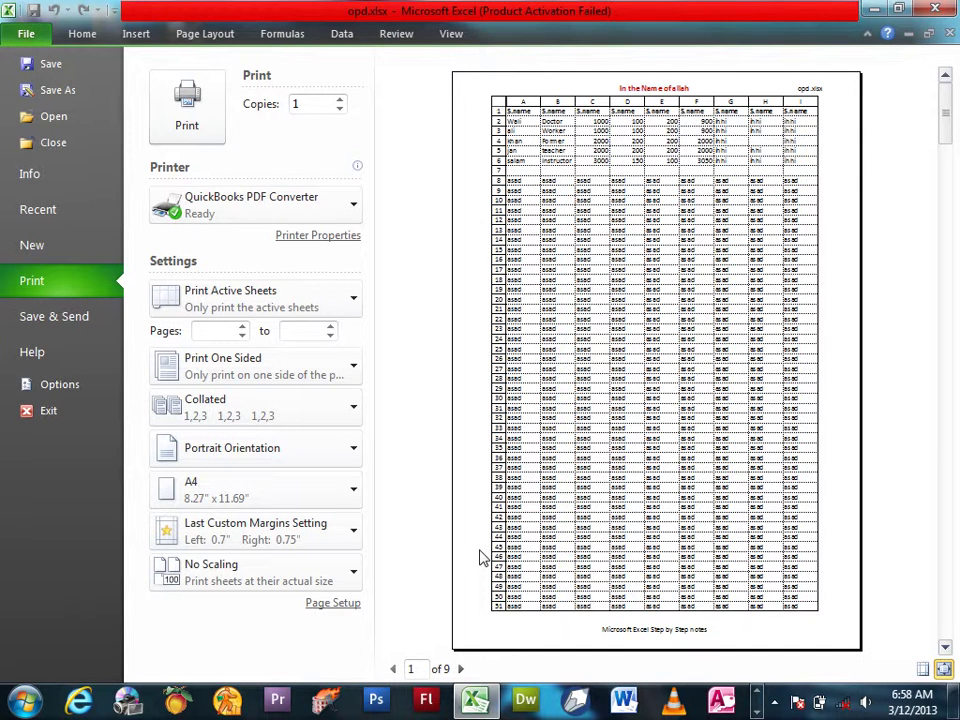
{"action": "left_click", "coordinate": [315, 604]}
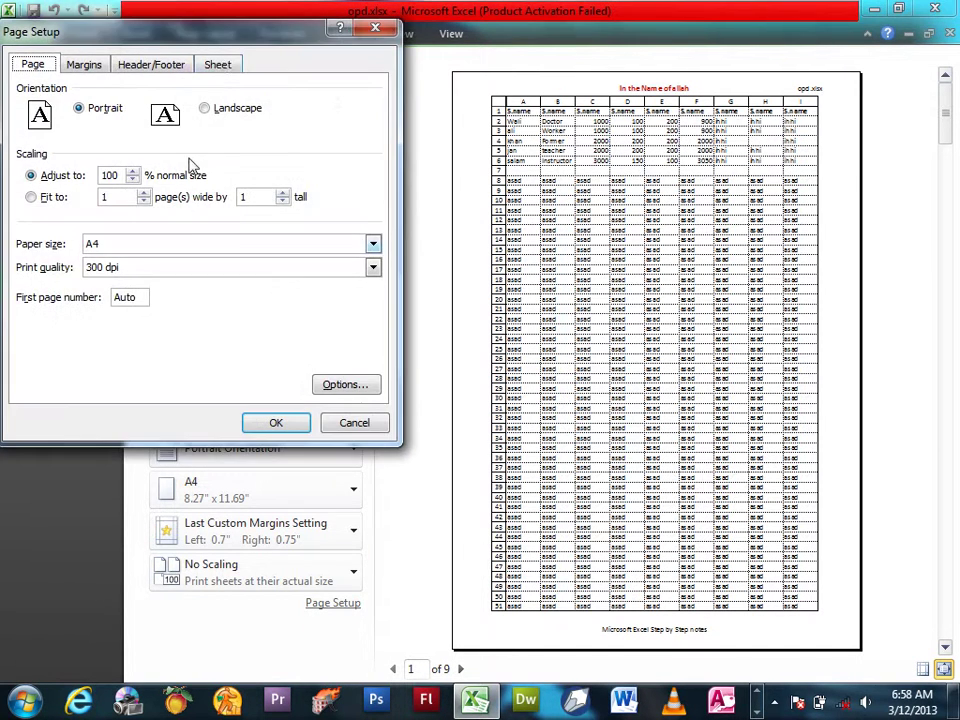
{"action": "left_click", "coordinate": [218, 64]}
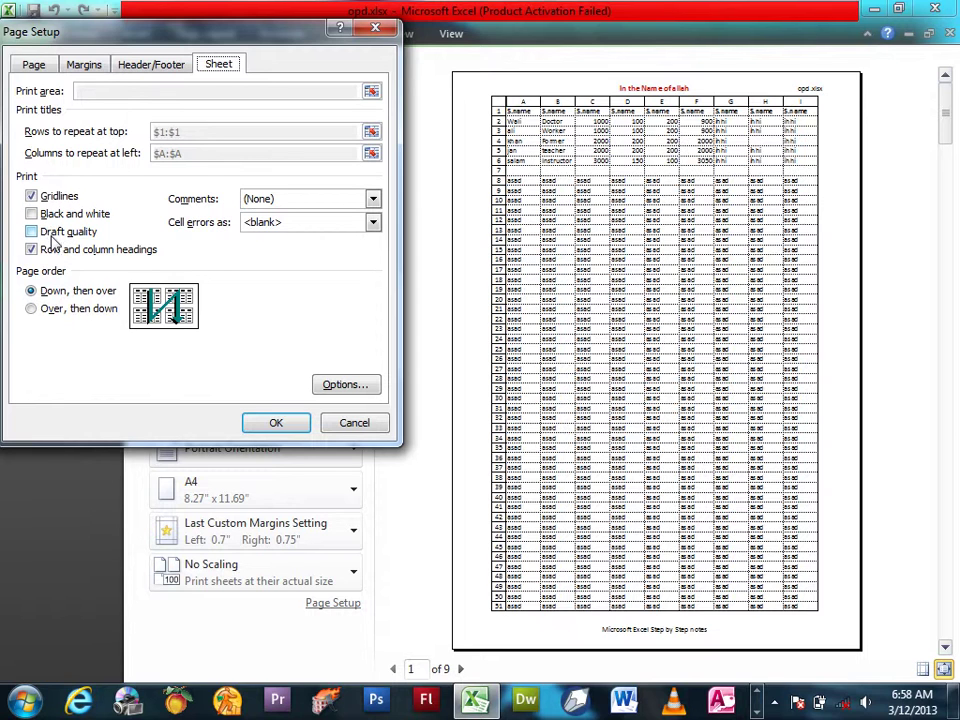
{"action": "left_click", "coordinate": [50, 232]}
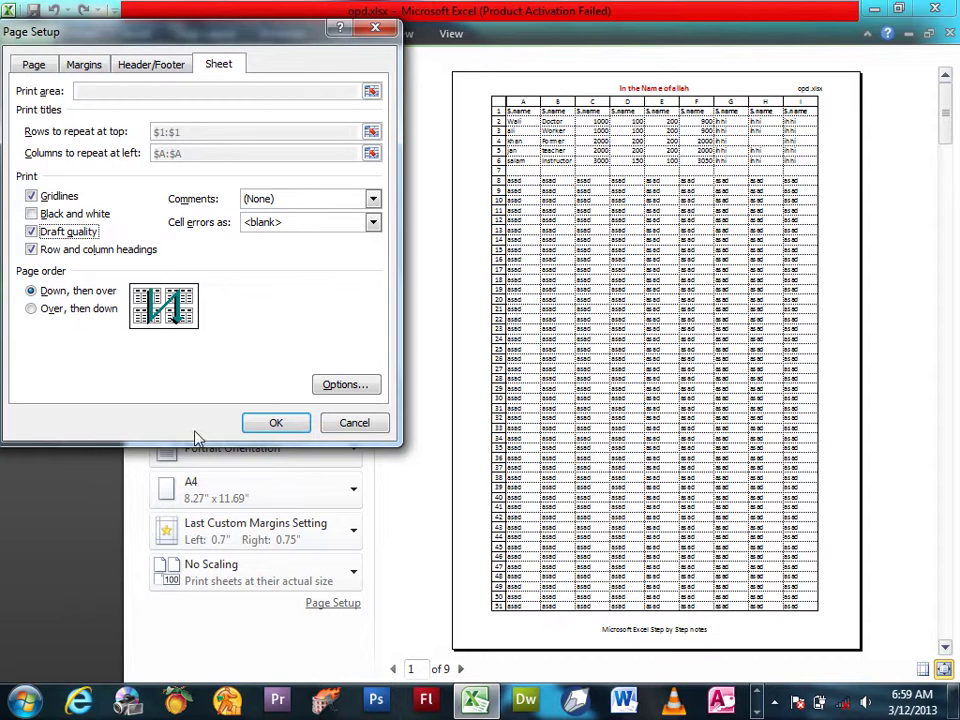
{"action": "left_click", "coordinate": [260, 423]}
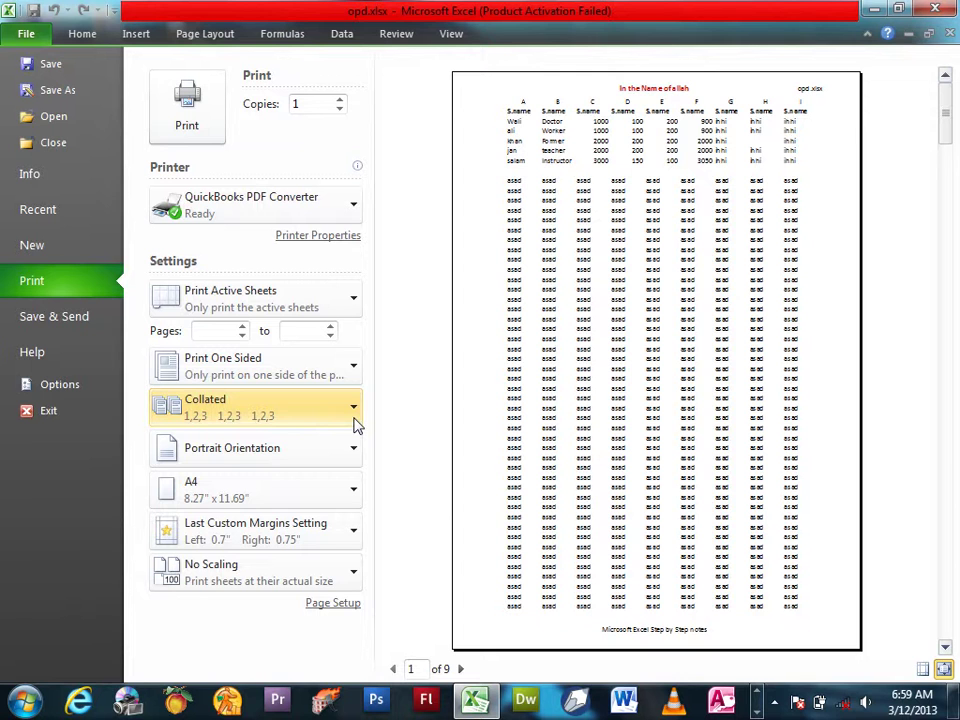
{"action": "left_click", "coordinate": [326, 604]}
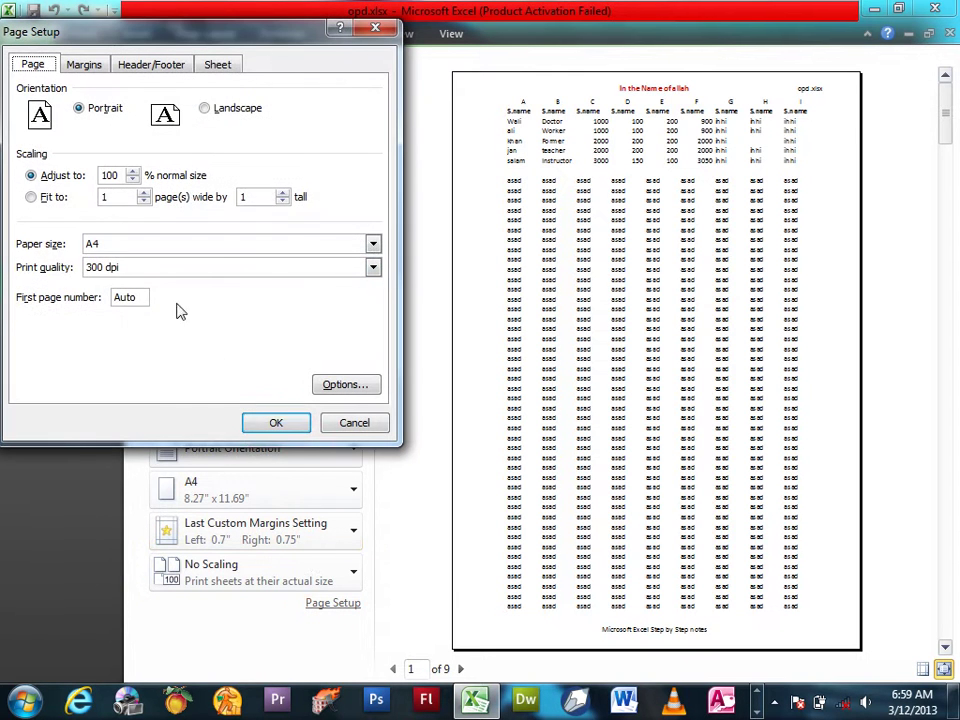
{"action": "left_click", "coordinate": [216, 66]}
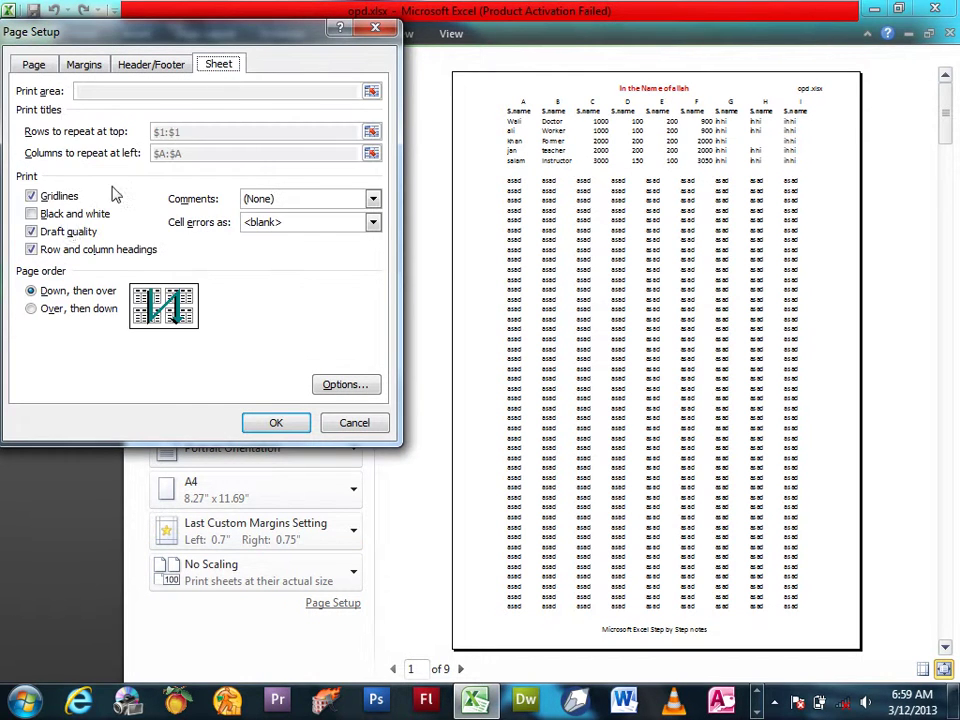
{"action": "left_click", "coordinate": [55, 231]}
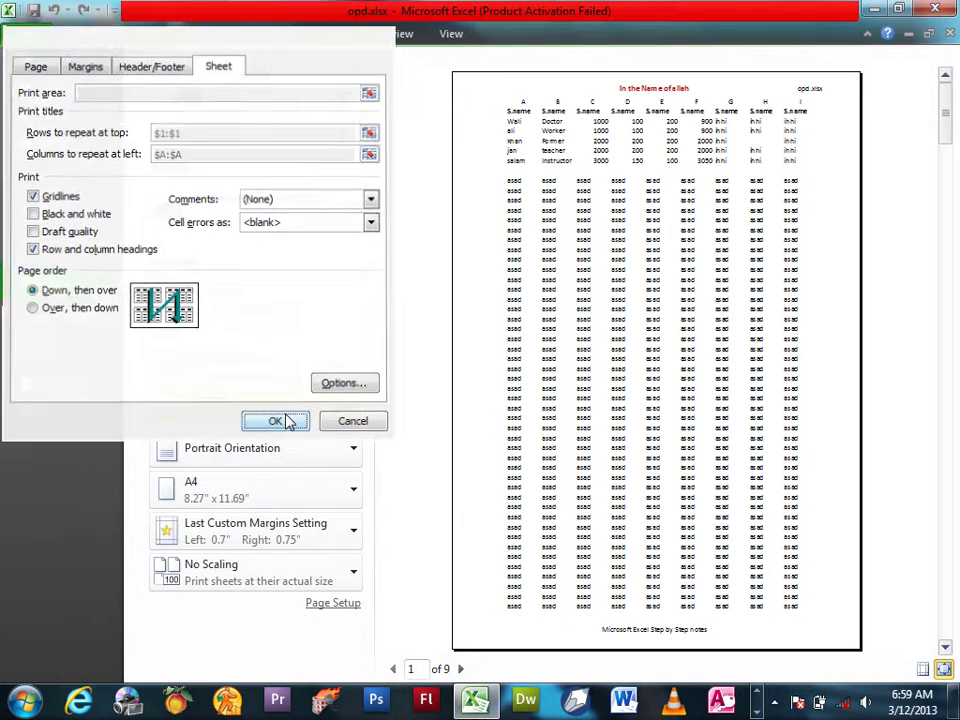
{"action": "left_click", "coordinate": [285, 421]}
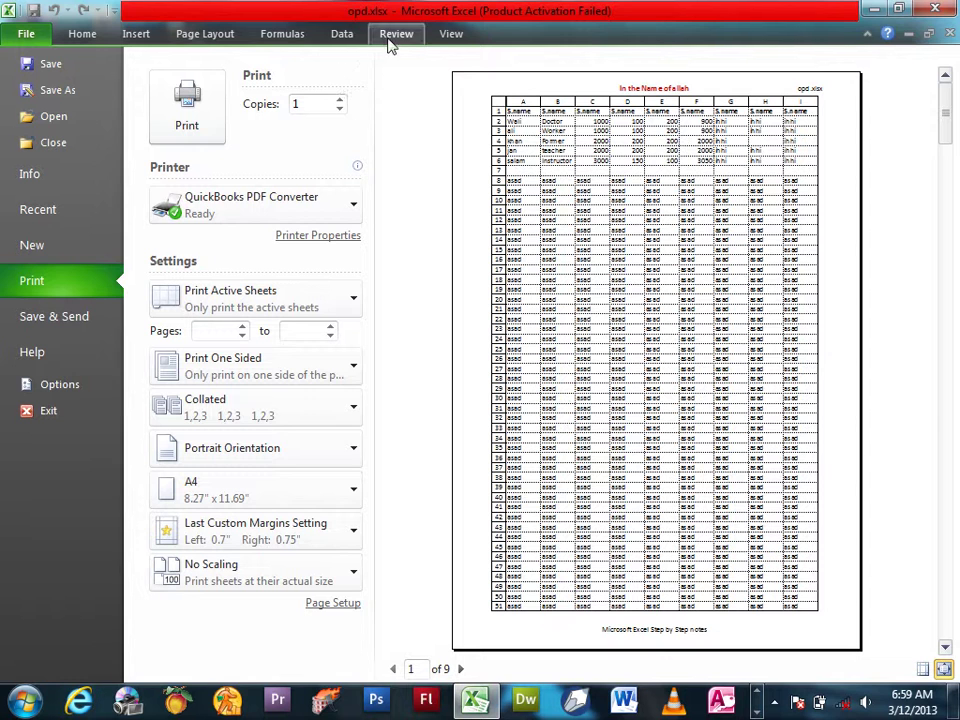
{"action": "left_click", "coordinate": [316, 603]}
{"action": "left_click", "coordinate": [220, 66]}
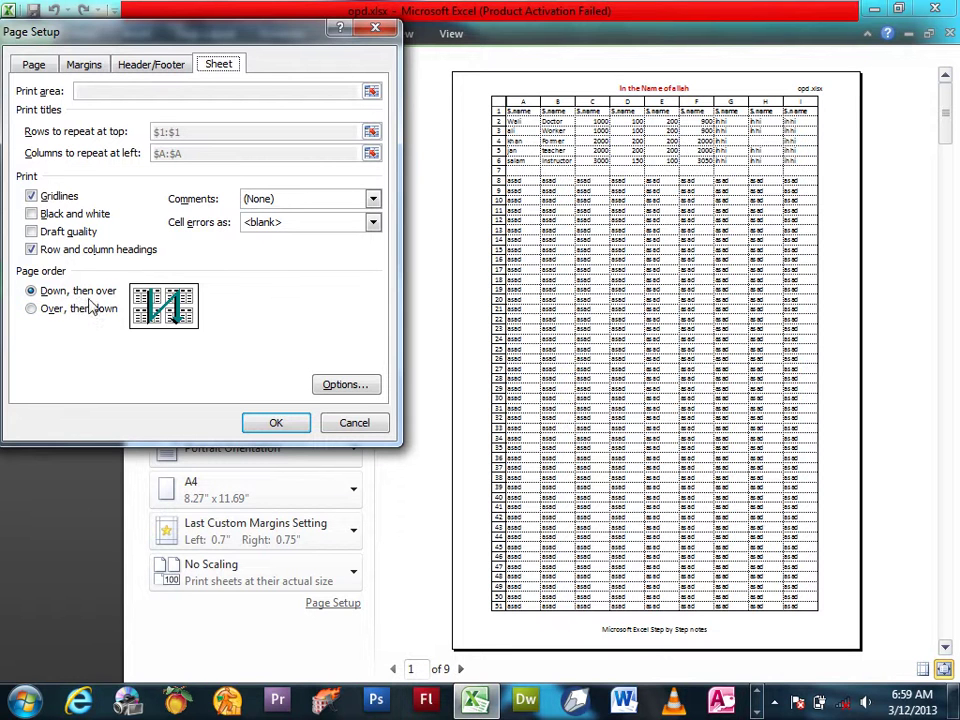
{"action": "left_click", "coordinate": [366, 423]}
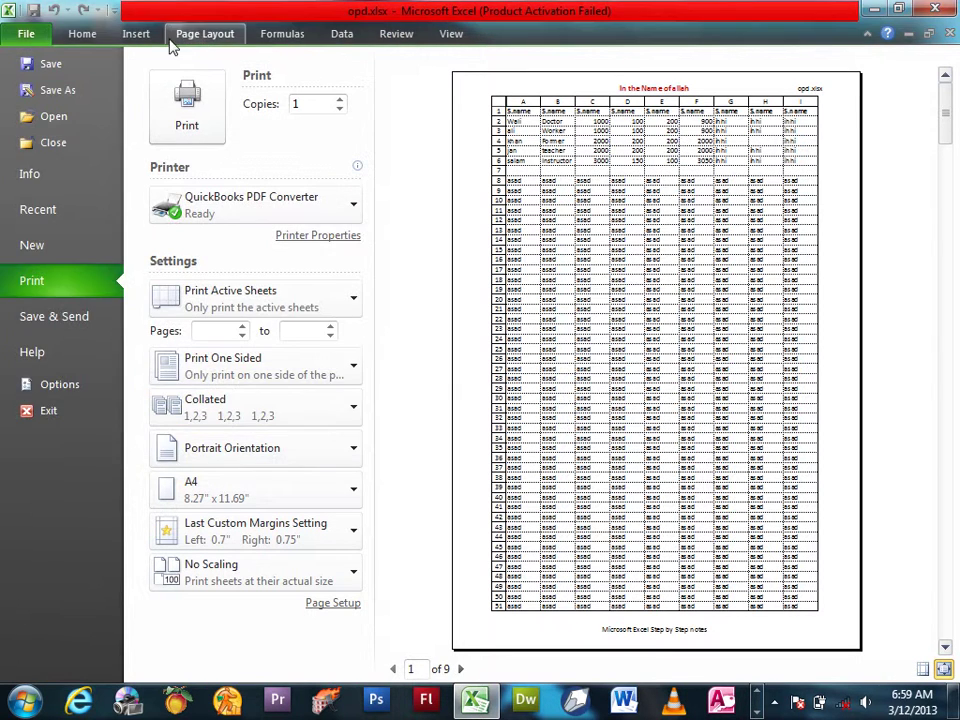
Back on the worksheet, fill a large block starting at Y1 with 'asad' using Ctrl+Enter
{"action": "left_click", "coordinate": [22, 33]}
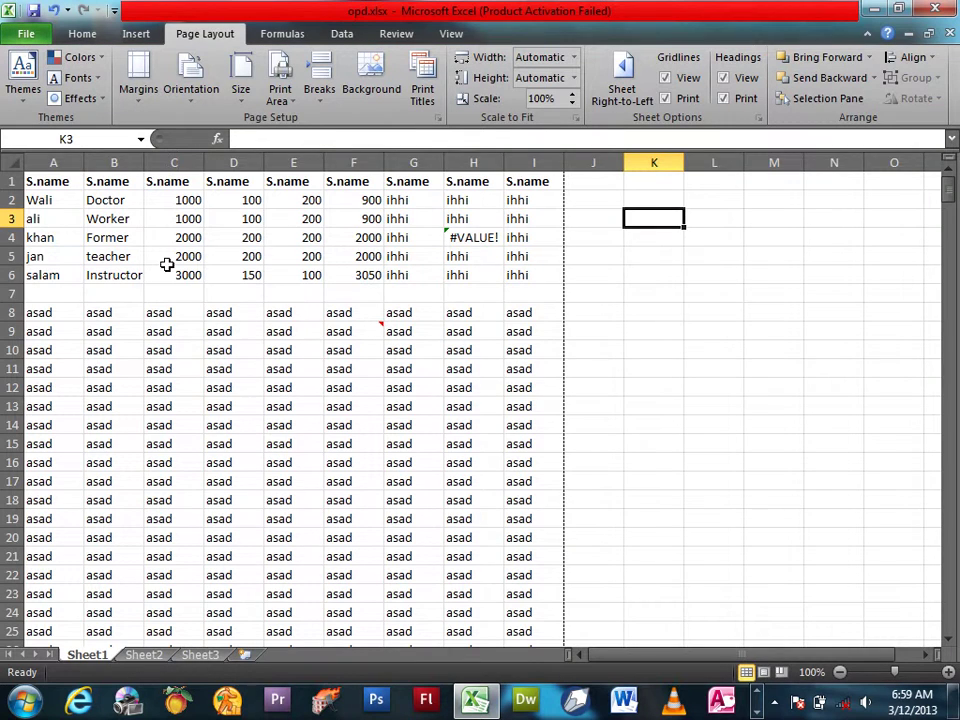
{"action": "mouse_move", "coordinate": [48, 181]}
{"action": "left_mouse_down"}
{"action": "mouse_move", "coordinate": [955, 560]}
{"action": "mouse_move", "coordinate": [922, 643]}
{"action": "mouse_move", "coordinate": [570, 598]}
{"action": "left_mouse_up"}
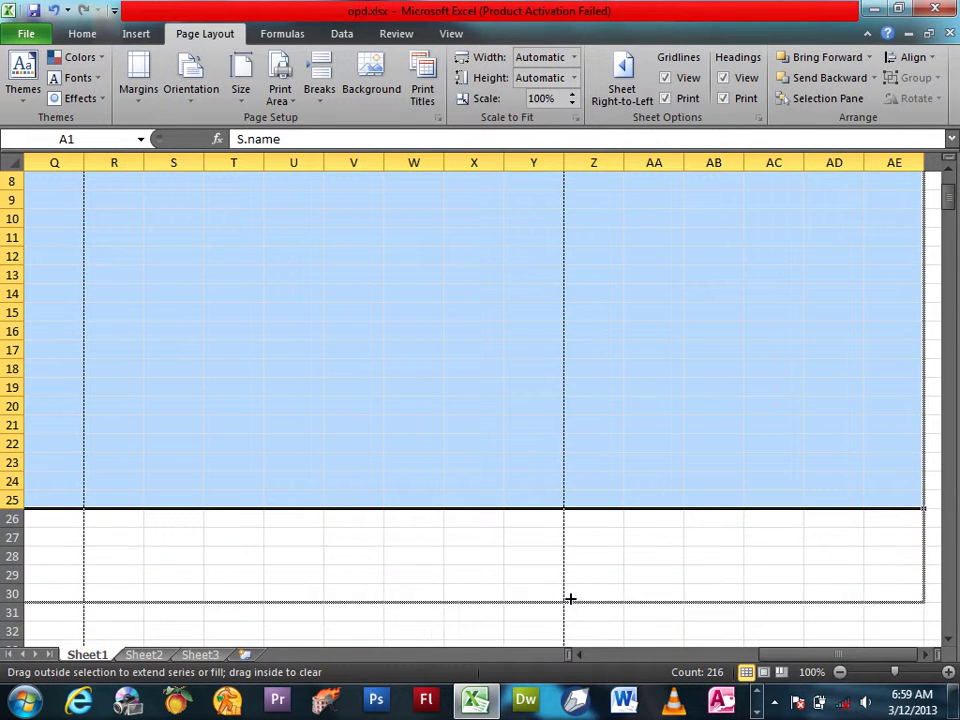
{"action": "left_click_drag", "start_coordinate": [570, 598], "coordinate": [490, 594]}
{"action": "scroll", "coordinate": [405, 380], "scroll_direction": "up", "scroll_amount": 3}
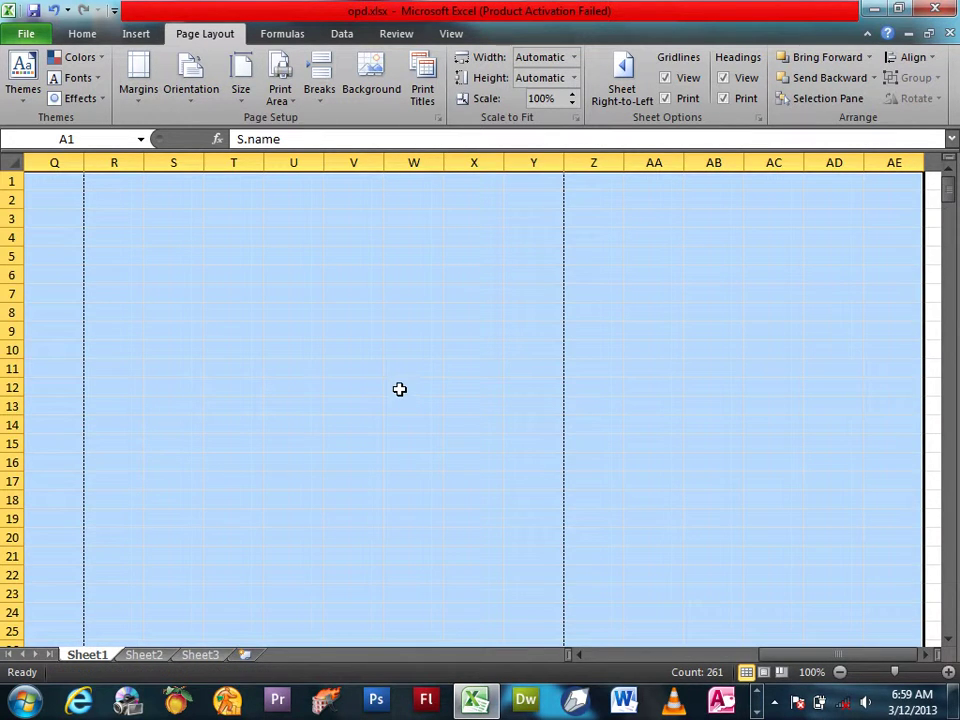
{"action": "mouse_move", "coordinate": [530, 182]}
{"action": "left_mouse_down"}
{"action": "mouse_move", "coordinate": [494, 245]}
{"action": "mouse_move", "coordinate": [20, 640]}
{"action": "left_mouse_up"}
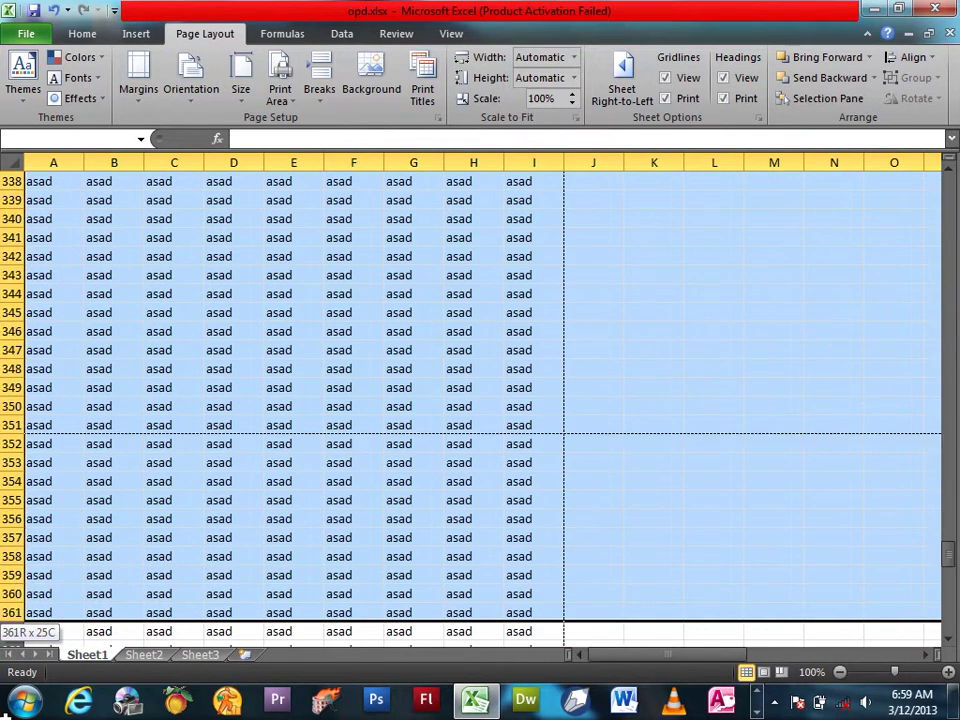
{"action": "left_click_drag", "start_coordinate": [20, 640], "coordinate": [22, 642]}
{"action": "type", "text": "asa"}
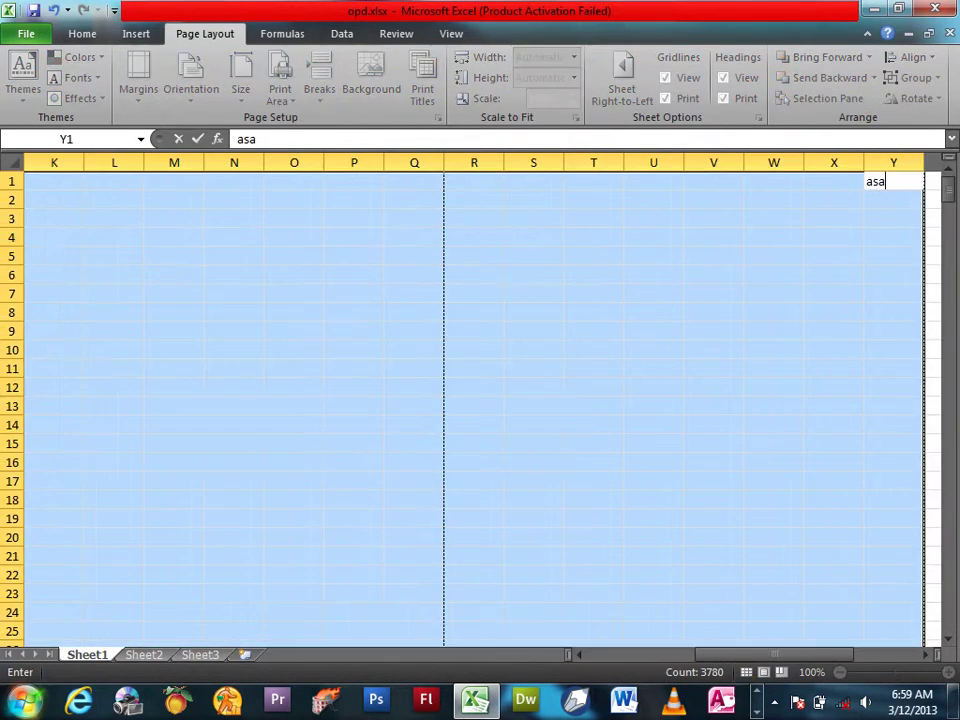
{"action": "type", "text": "d"}
{"action": "key", "text": "ctrl+Return"}
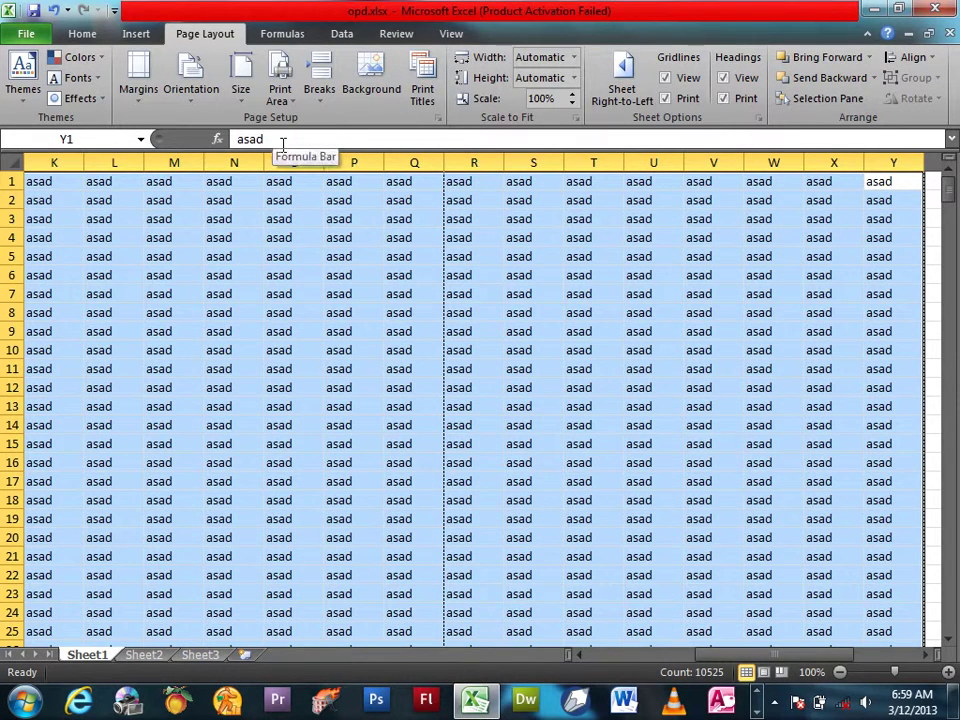
Clear the large selection and select cells V7, E9 and L11
{"action": "left_click", "coordinate": [189, 296]}
{"action": "left_click", "coordinate": [705, 294]}
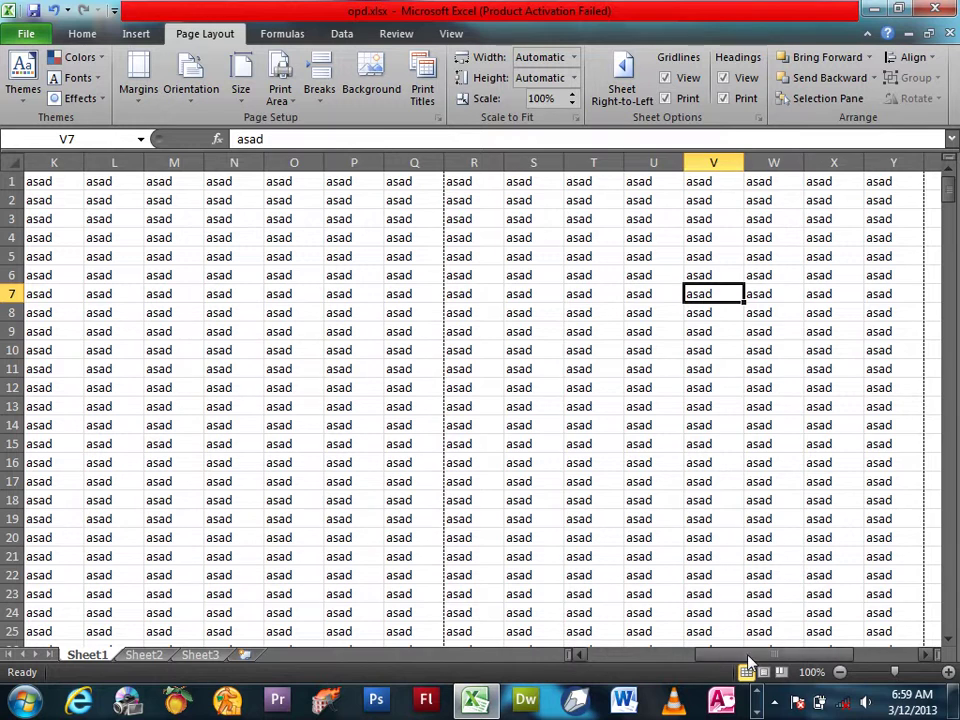
{"action": "left_click_drag", "start_coordinate": [737, 655], "coordinate": [622, 660]}
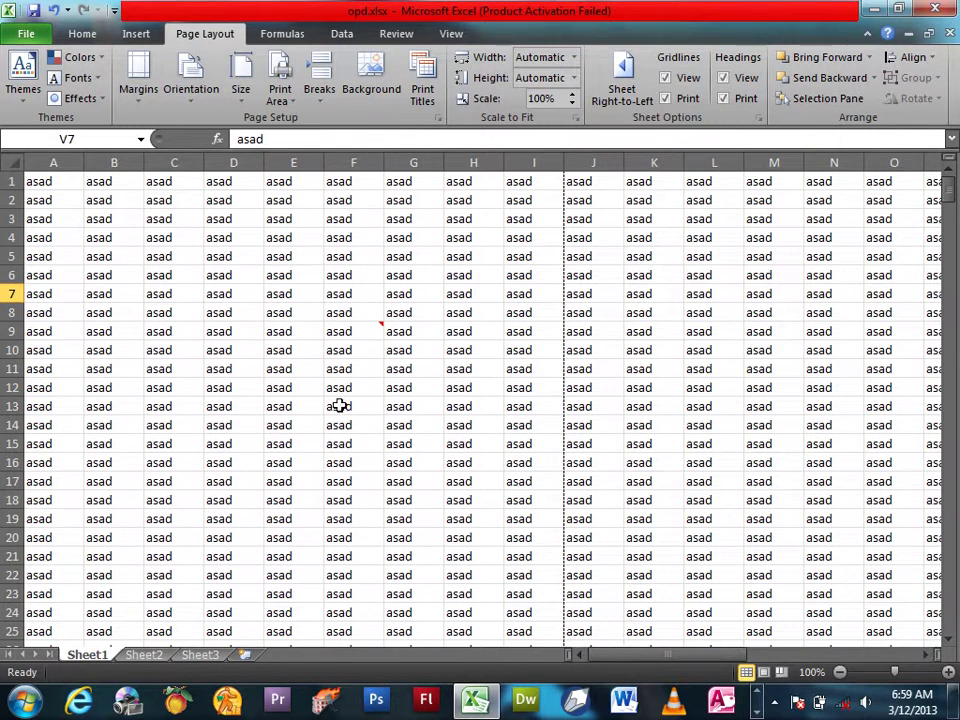
{"action": "left_click", "coordinate": [293, 331]}
{"action": "left_click", "coordinate": [713, 369]}
{"action": "left_click_drag", "start_coordinate": [665, 655], "coordinate": [606, 652]}
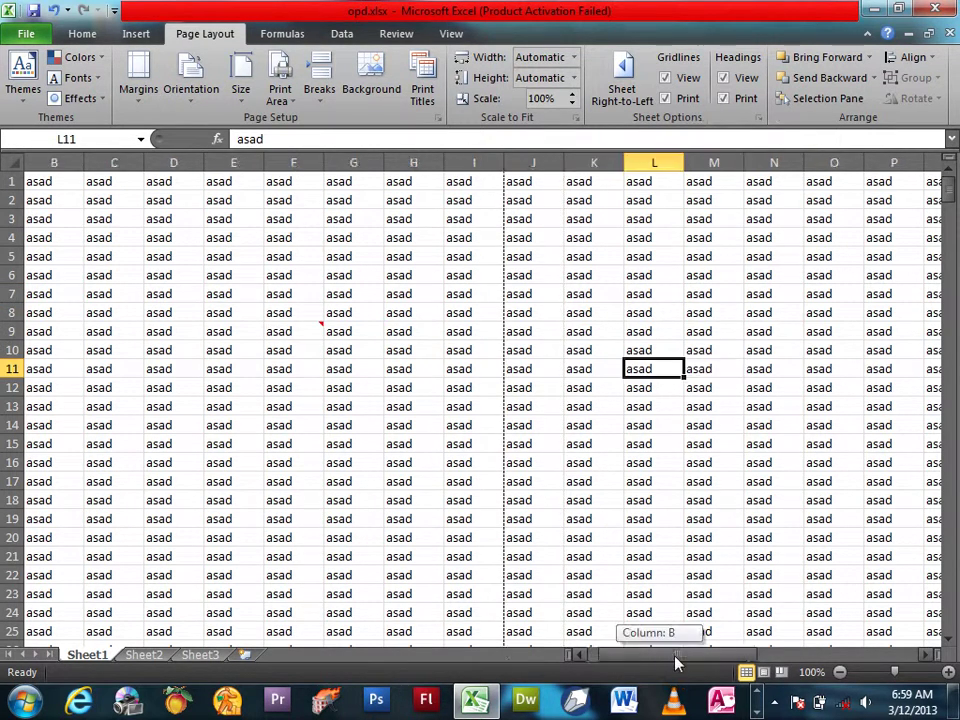
Scroll the sheet and select cells H5, C4, K3 and D3
{"action": "left_click_drag", "start_coordinate": [948, 196], "coordinate": [952, 552]}
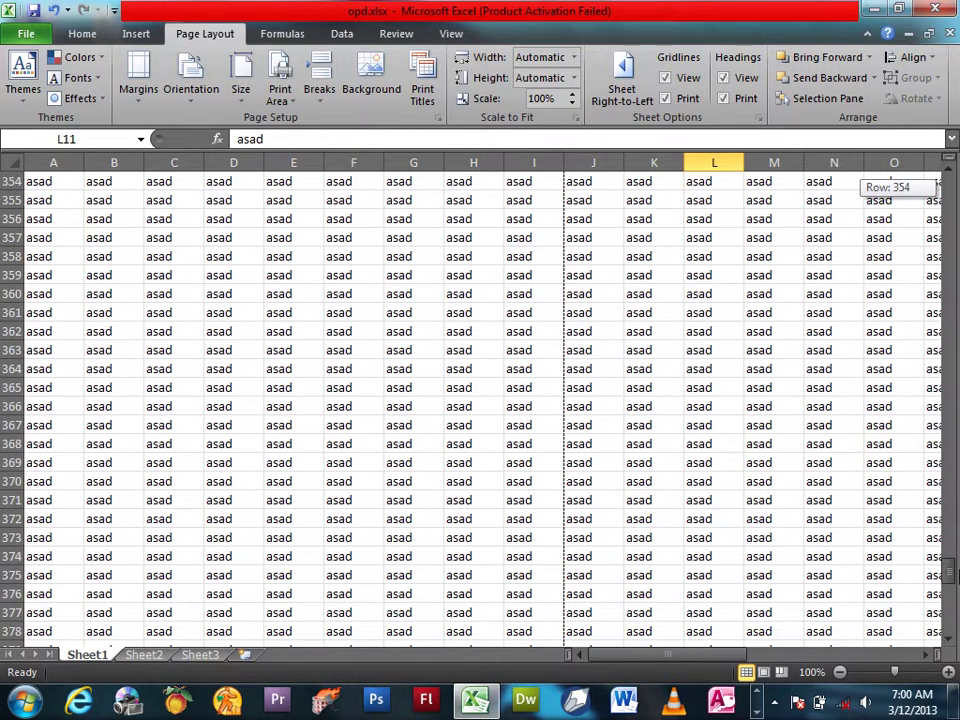
{"action": "mouse_move", "coordinate": [952, 552]}
{"action": "left_mouse_down"}
{"action": "mouse_move", "coordinate": [952, 618]}
{"action": "mouse_move", "coordinate": [950, 172]}
{"action": "left_mouse_up"}
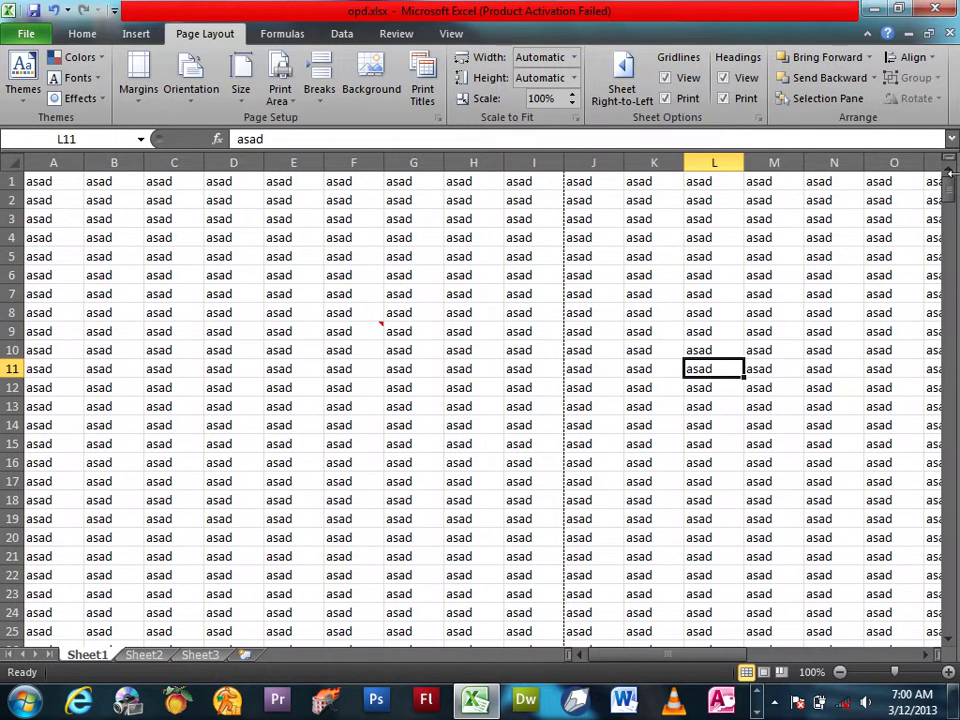
{"action": "left_click", "coordinate": [445, 260]}
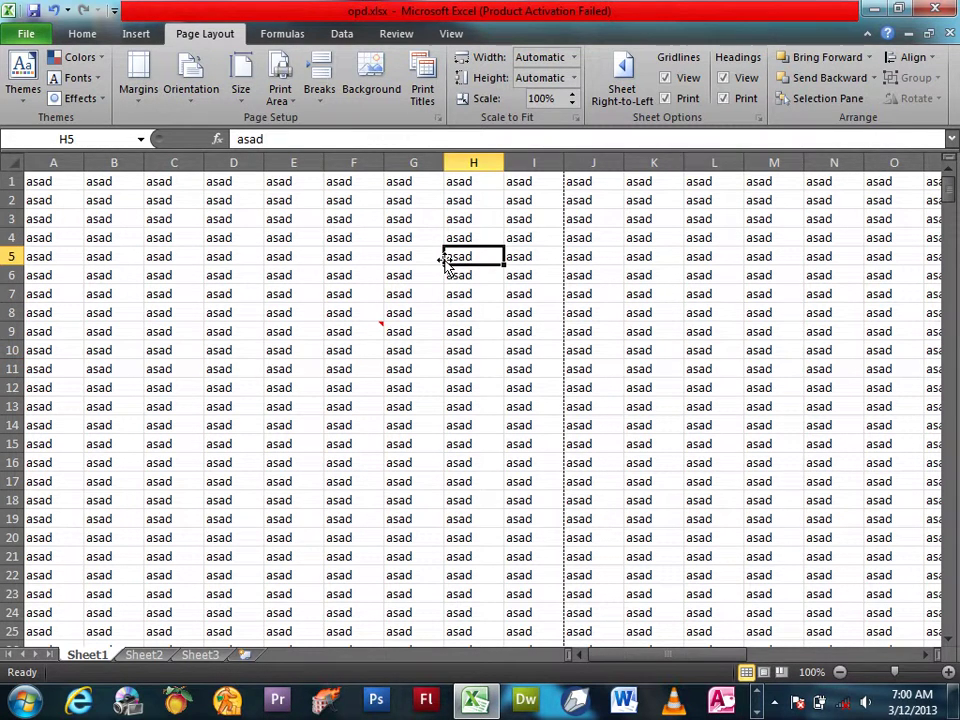
{"action": "left_click", "coordinate": [194, 234]}
{"action": "left_click", "coordinate": [637, 222]}
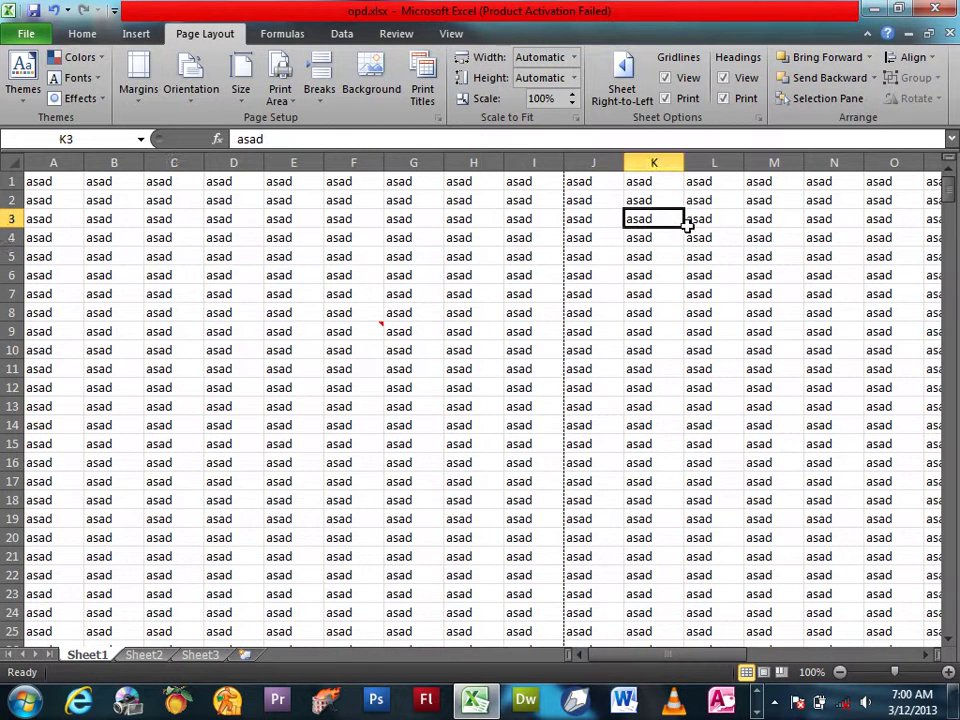
{"action": "left_click", "coordinate": [212, 220]}
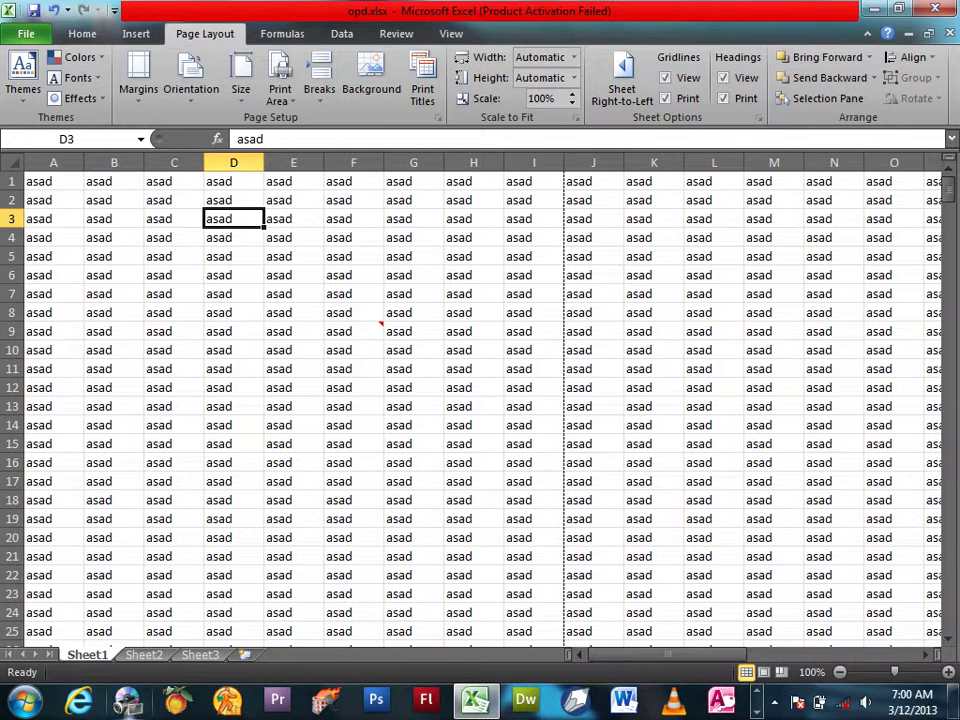
Switch the sheet to Page Break Preview and dismiss its welcome message
{"action": "left_click", "coordinate": [451, 33]}
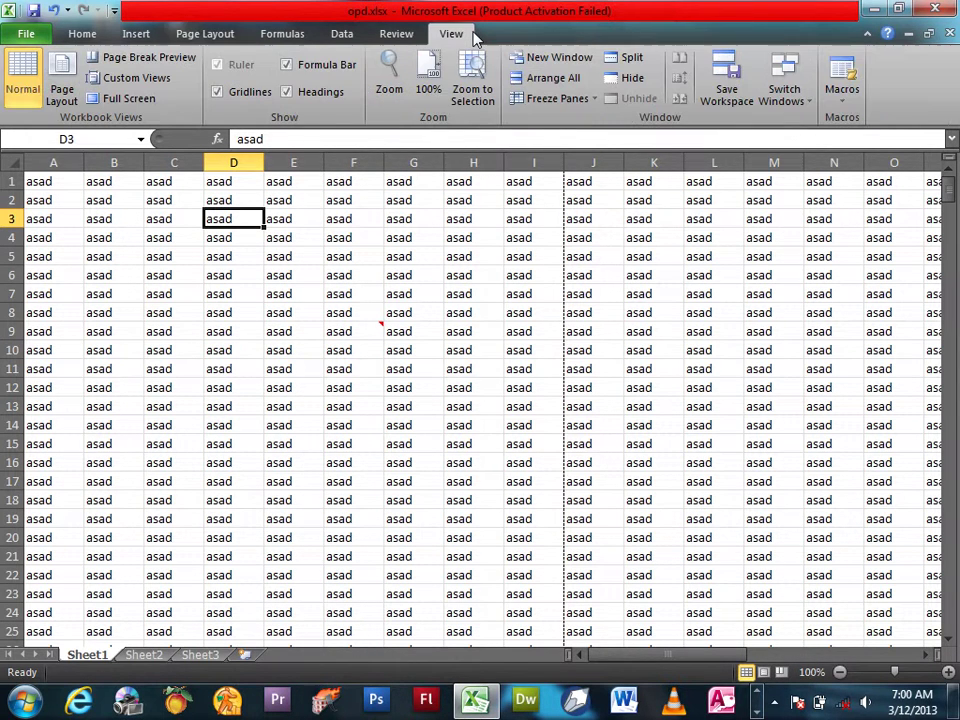
{"action": "left_click", "coordinate": [155, 65]}
{"action": "left_click", "coordinate": [200, 272]}
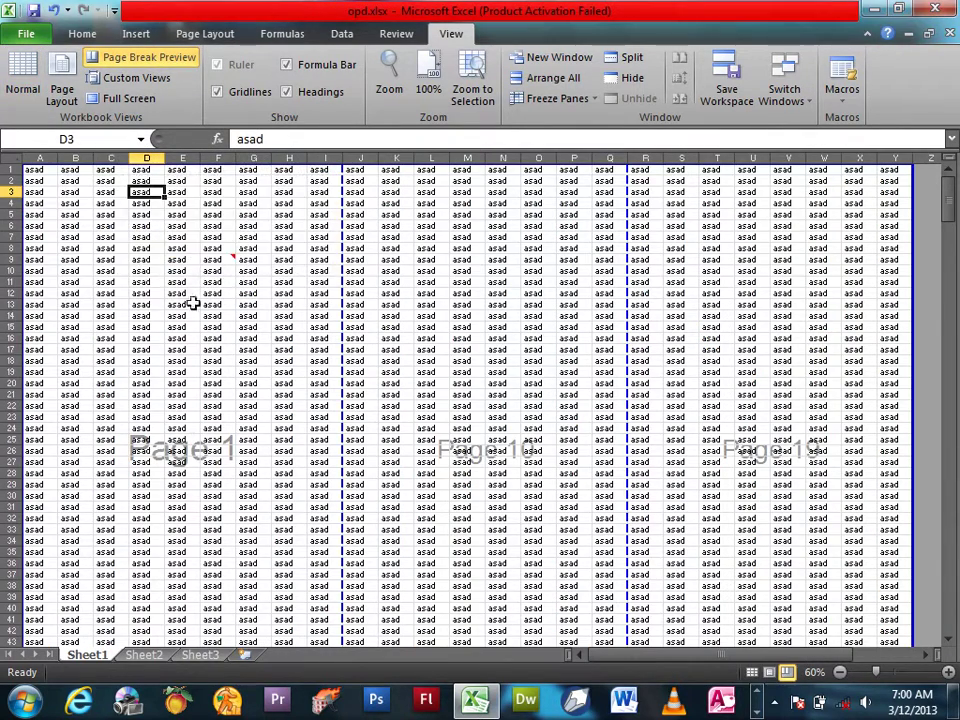
{"action": "left_click", "coordinate": [183, 440]}
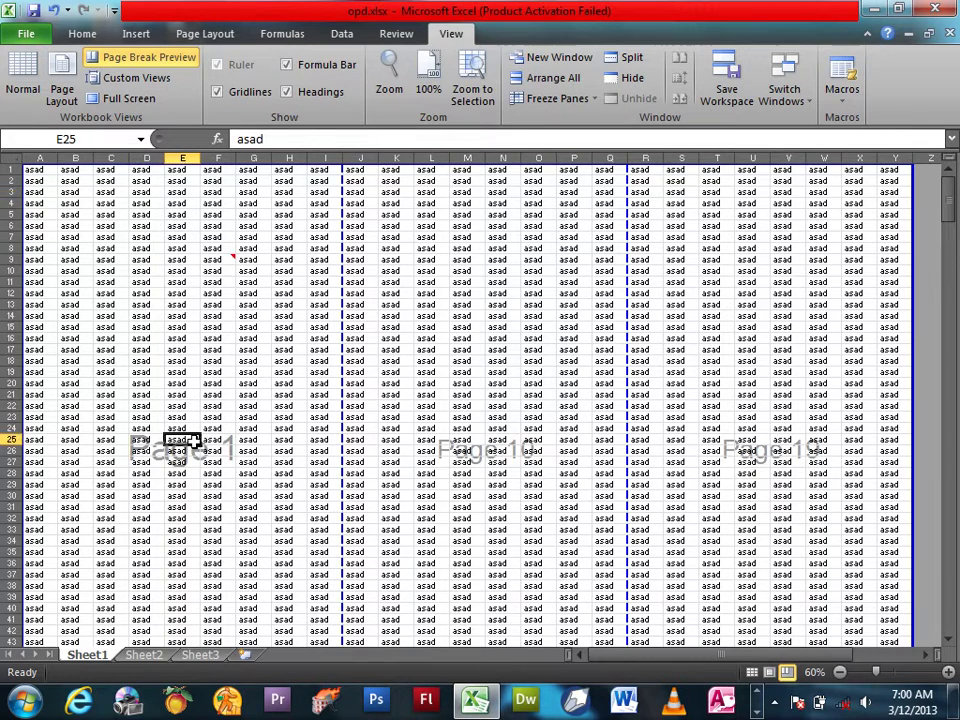
Scroll down through column E, selecting E76 and E125, to check the page labels
{"action": "scroll", "coordinate": [193, 443], "scroll_direction": "down", "scroll_amount": 17}
{"action": "left_click", "coordinate": [195, 442]}
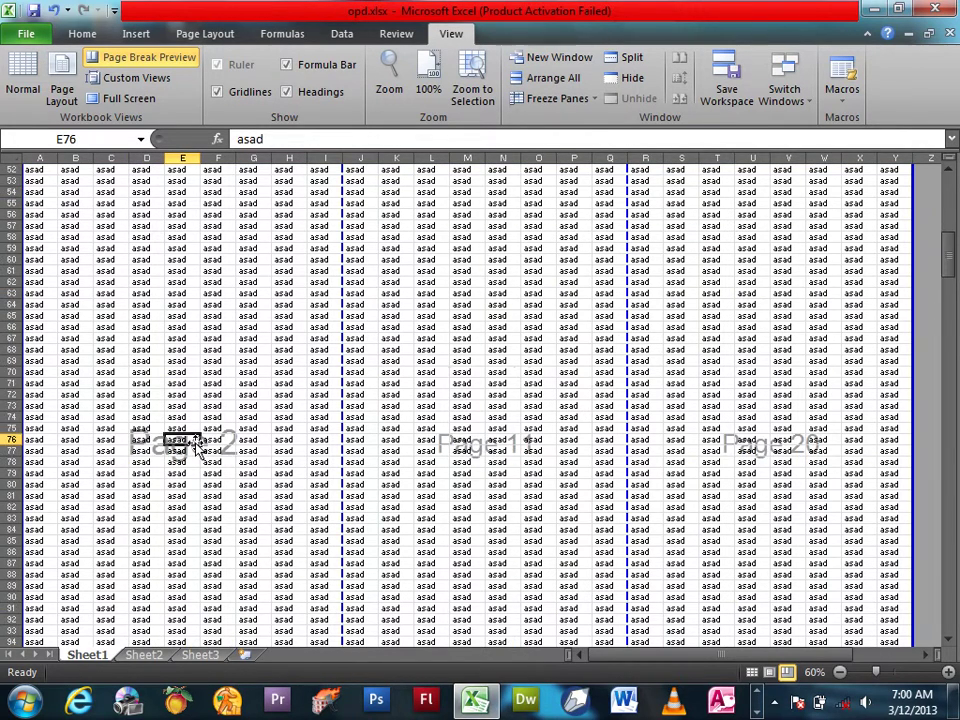
{"action": "scroll", "coordinate": [193, 446], "scroll_direction": "down", "scroll_amount": 6}
{"action": "scroll", "coordinate": [193, 446], "scroll_direction": "down", "scroll_amount": 7}
{"action": "left_click", "coordinate": [200, 553]}
{"action": "scroll", "coordinate": [200, 556], "scroll_direction": "up", "scroll_amount": 11}
{"action": "scroll", "coordinate": [200, 556], "scroll_direction": "up", "scroll_amount": 13}
{"action": "scroll", "coordinate": [201, 551], "scroll_direction": "up", "scroll_amount": 6}
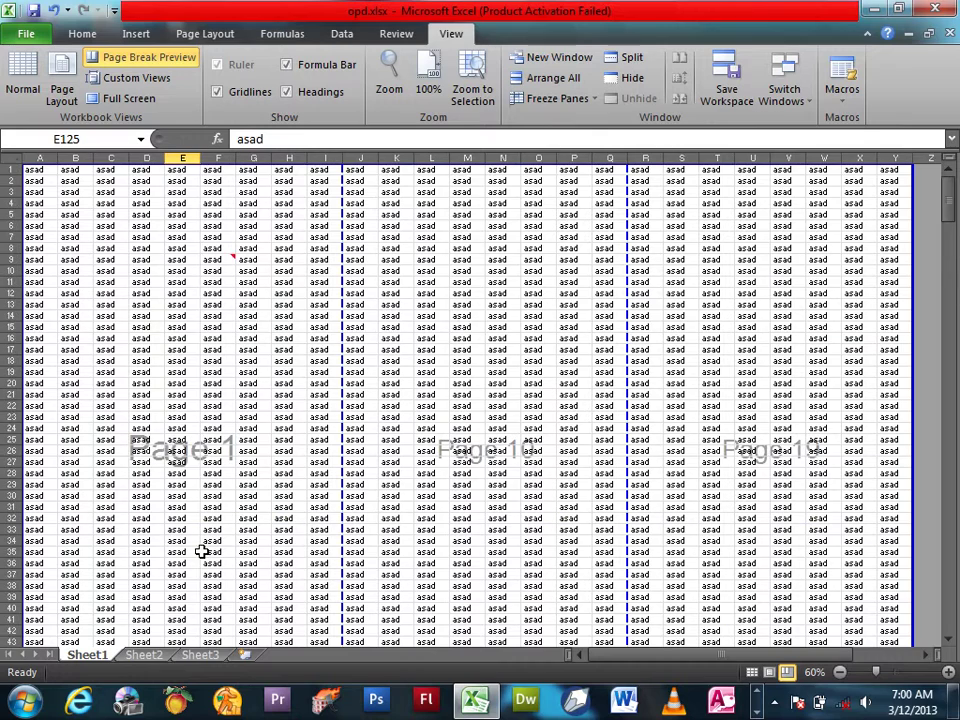
Check page labels around N25 and O69, then go to the Page Layout tab
{"action": "left_click", "coordinate": [503, 439]}
{"action": "scroll", "coordinate": [503, 441], "scroll_direction": "down", "scroll_amount": 3}
{"action": "scroll", "coordinate": [503, 441], "scroll_direction": "down", "scroll_amount": 9}
{"action": "left_click", "coordinate": [522, 528]}
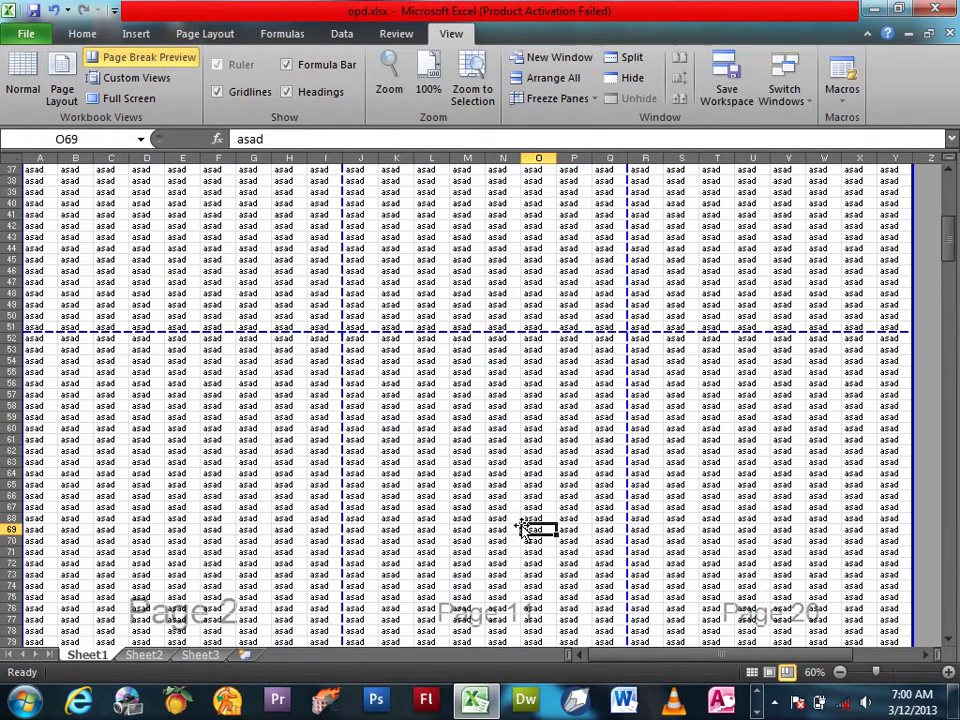
{"action": "scroll", "coordinate": [521, 528], "scroll_direction": "up", "scroll_amount": 8}
{"action": "scroll", "coordinate": [521, 528], "scroll_direction": "up", "scroll_amount": 4}
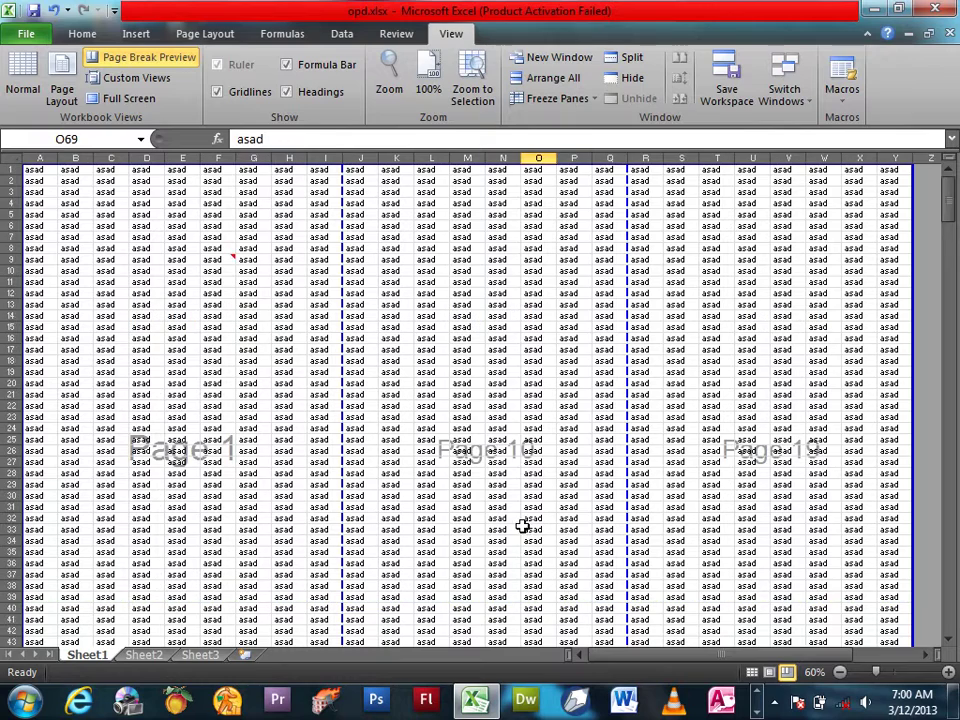
{"action": "left_click", "coordinate": [205, 33]}
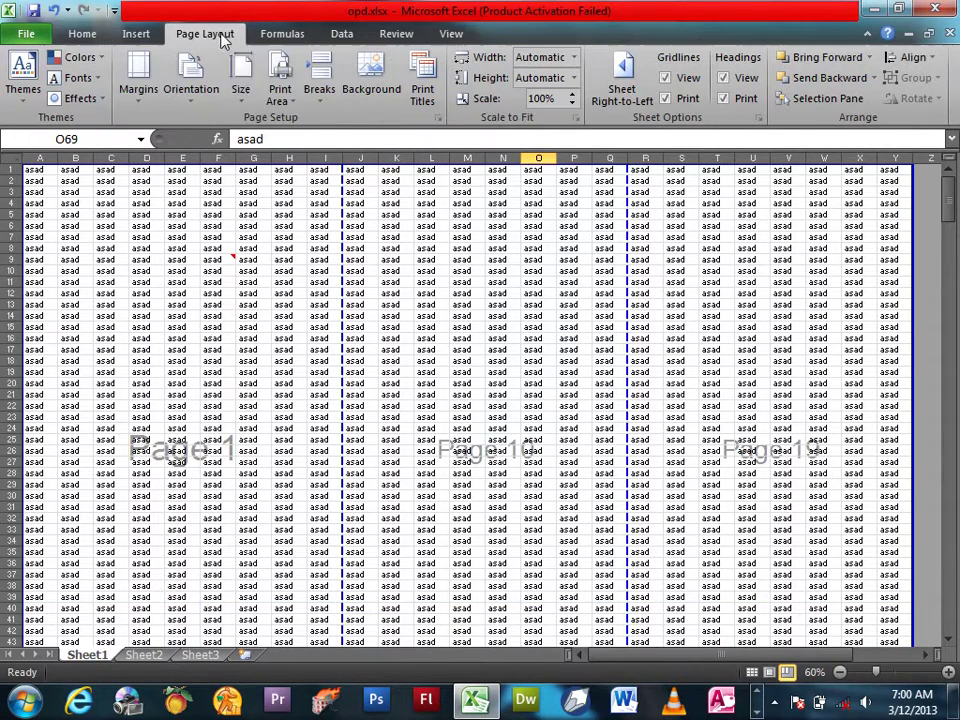
Set the page order to 'Over, then down' in Page Setup's Sheet options
{"action": "left_click", "coordinate": [437, 118]}
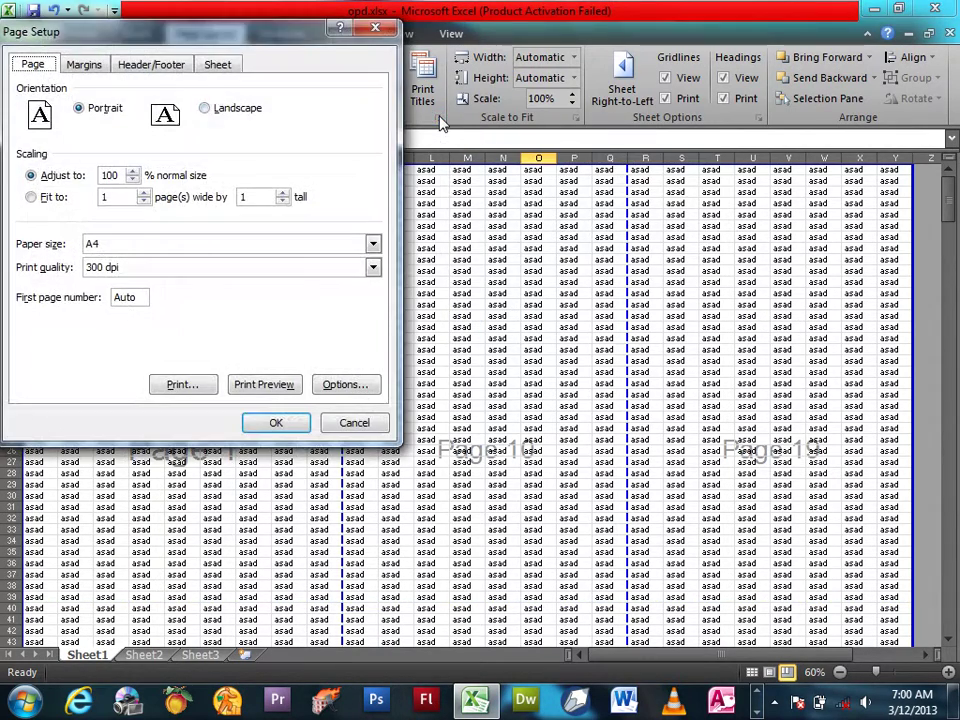
{"action": "left_click", "coordinate": [222, 66]}
{"action": "left_click_drag", "start_coordinate": [249, 30], "coordinate": [549, 8]}
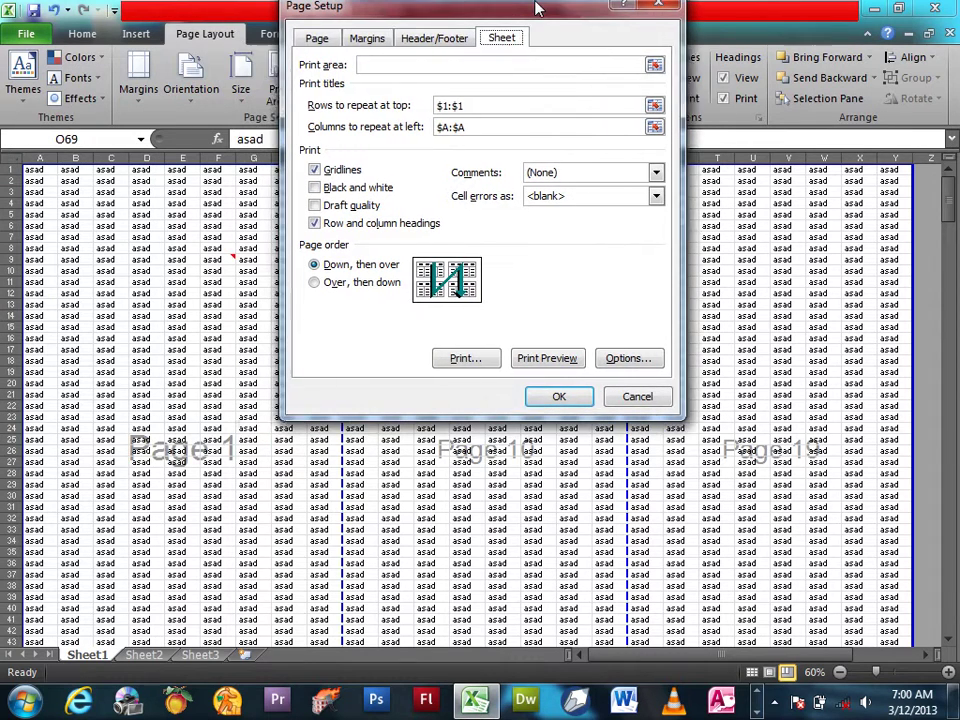
{"action": "left_click", "coordinate": [348, 290]}
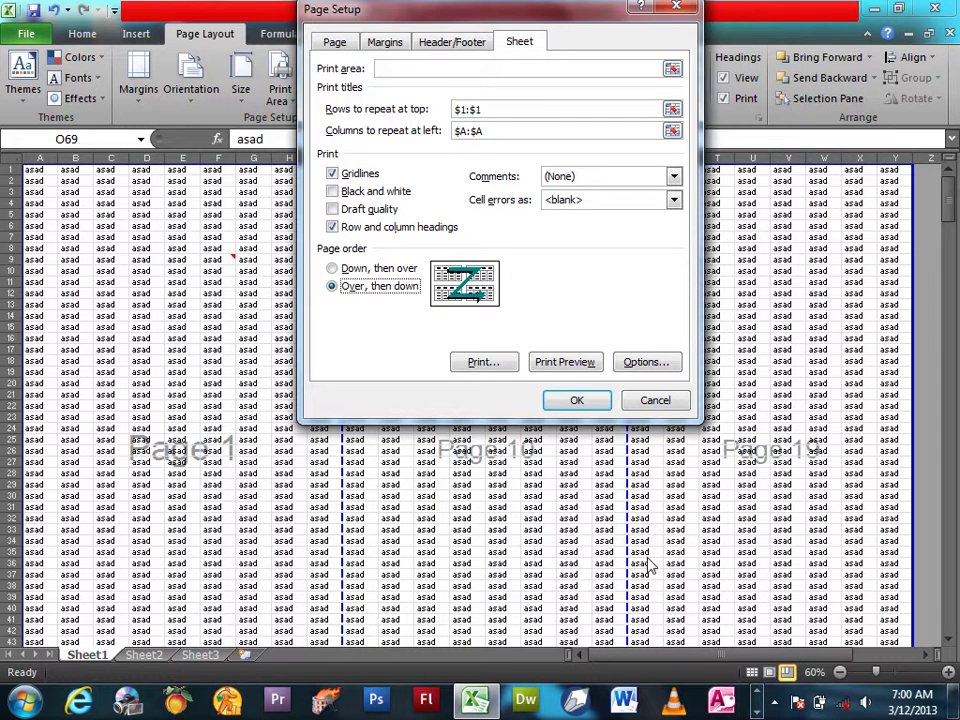
{"action": "left_click", "coordinate": [576, 400]}
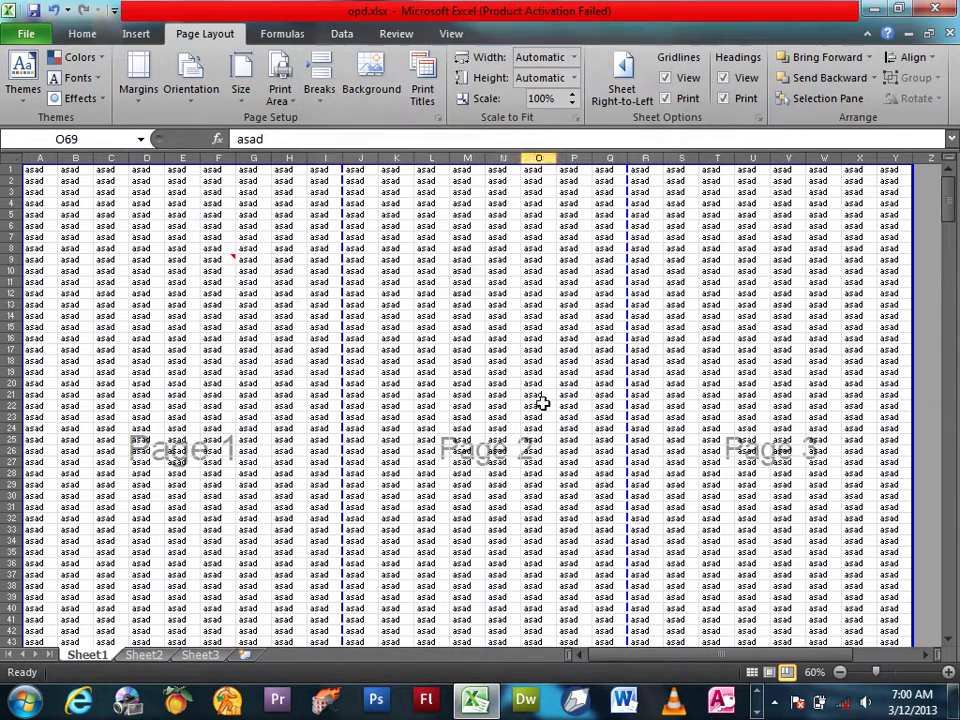
Check the pages now number across by selecting cells F25 through V79, then reopen Page Setup
{"action": "left_click", "coordinate": [208, 438]}
{"action": "left_click", "coordinate": [394, 450]}
{"action": "left_click", "coordinate": [750, 472]}
{"action": "scroll", "coordinate": [750, 476], "scroll_direction": "down", "scroll_amount": 2}
{"action": "scroll", "coordinate": [750, 480], "scroll_direction": "down", "scroll_amount": 9}
{"action": "scroll", "coordinate": [750, 482], "scroll_direction": "down", "scroll_amount": 6}
{"action": "left_click", "coordinate": [250, 484]}
{"action": "left_click", "coordinate": [503, 473]}
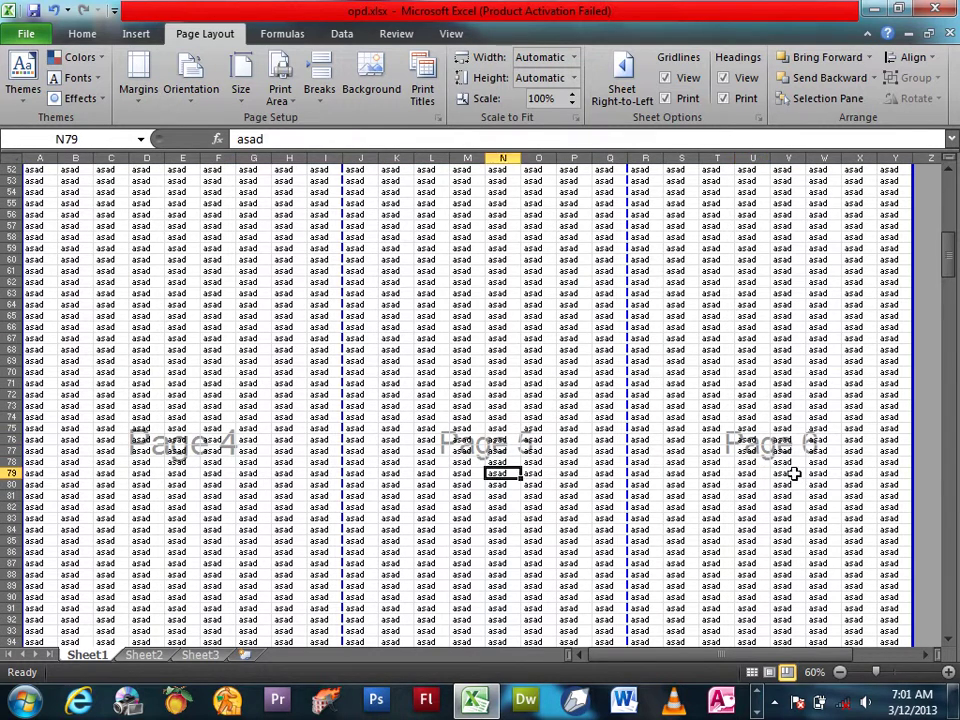
{"action": "left_click", "coordinate": [788, 473]}
{"action": "scroll", "coordinate": [780, 488], "scroll_direction": "up", "scroll_amount": 4}
{"action": "scroll", "coordinate": [778, 490], "scroll_direction": "up", "scroll_amount": 11}
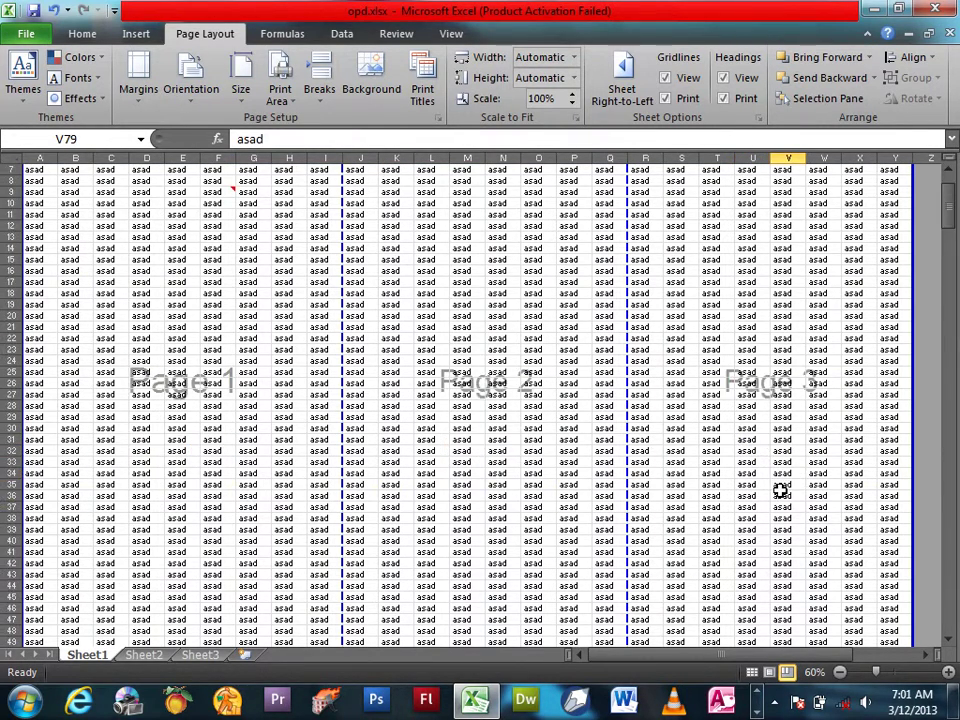
{"action": "scroll", "coordinate": [778, 490], "scroll_direction": "up", "scroll_amount": 2}
{"action": "left_click", "coordinate": [430, 104]}
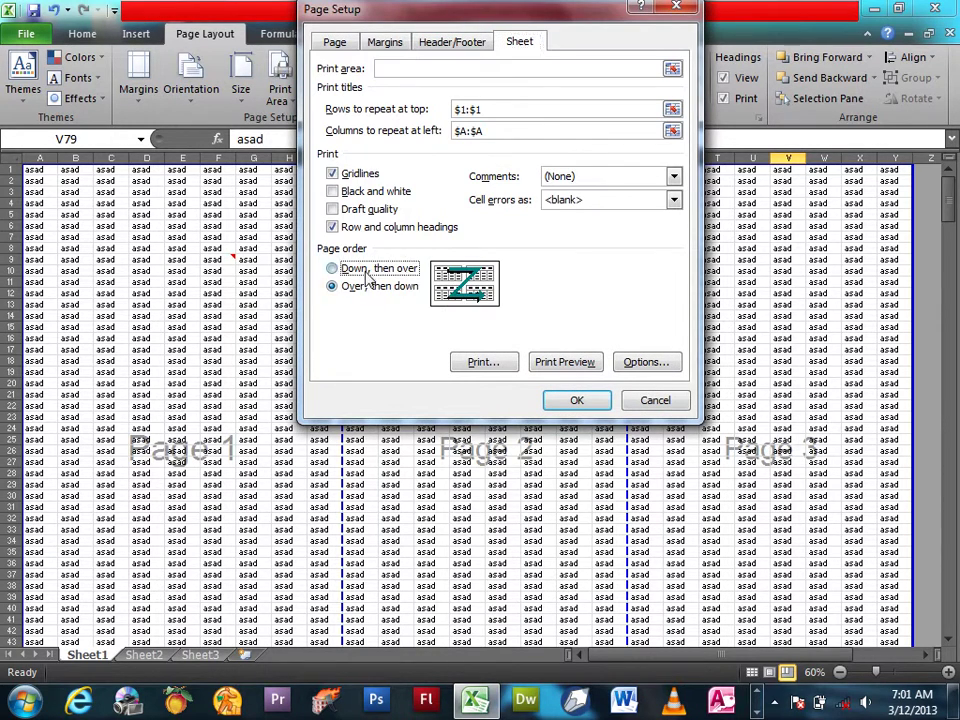
Set the page order back to 'Down, then over' and apply it
{"action": "left_click", "coordinate": [370, 268]}
{"action": "left_click", "coordinate": [574, 401]}
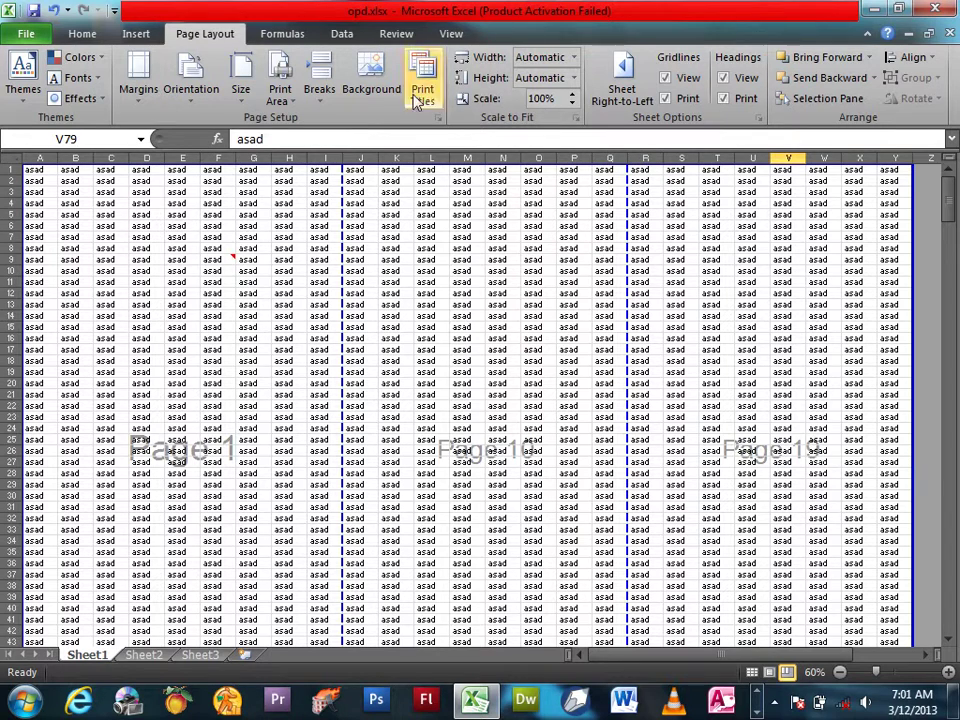
{"action": "left_click", "coordinate": [451, 34]}
Switch to Normal view with dashed page-break lines, then select cells E64 and K63
{"action": "left_click", "coordinate": [22, 75]}
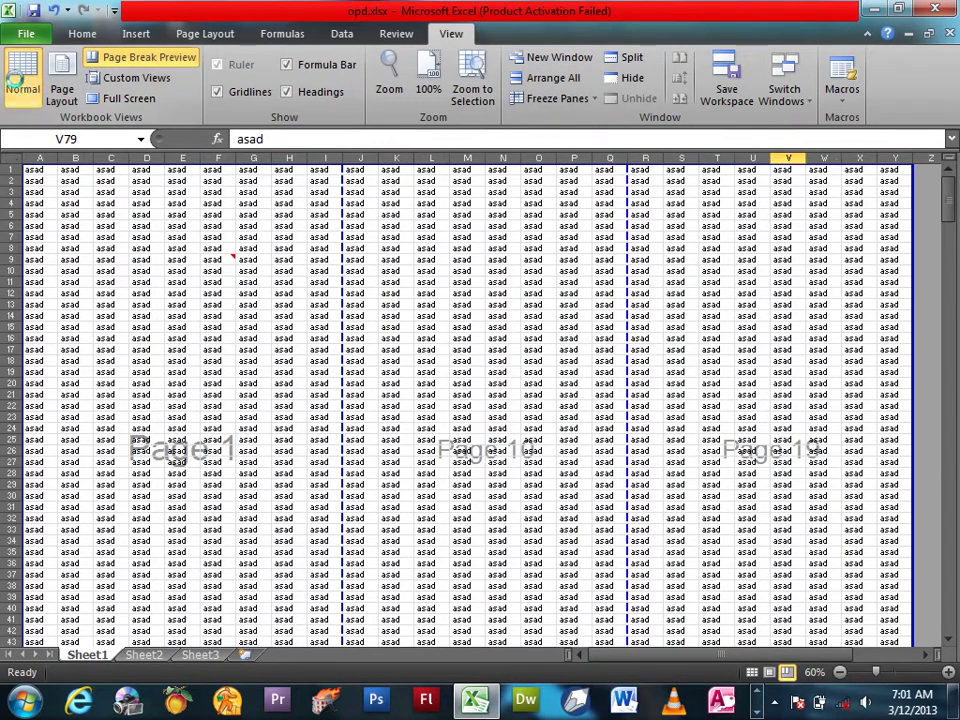
{"action": "left_click", "coordinate": [657, 665]}
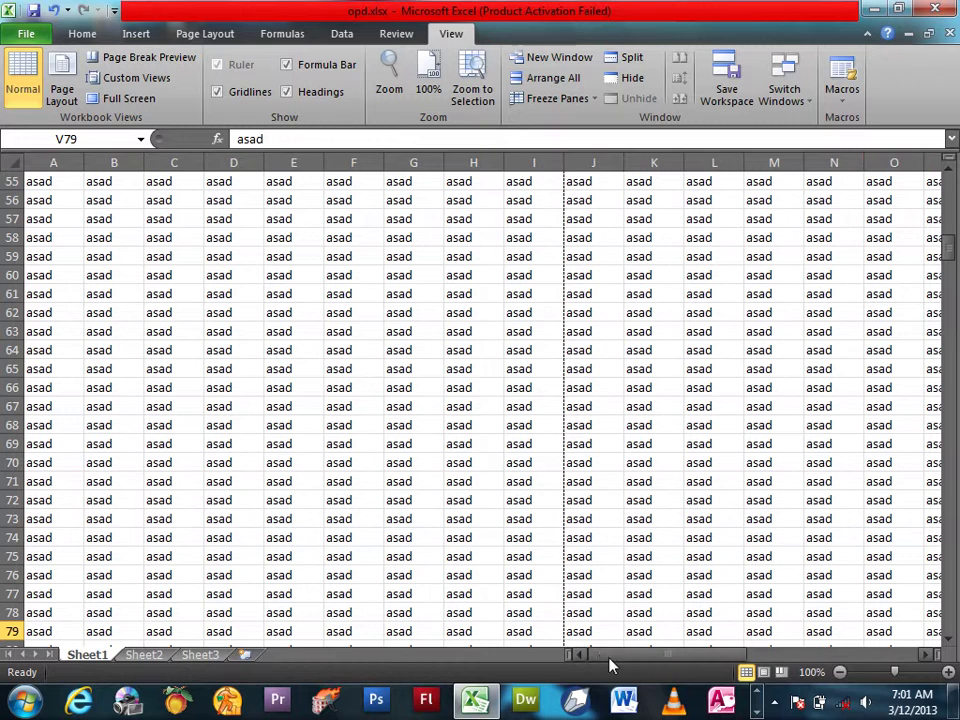
{"action": "left_click", "coordinate": [200, 34]}
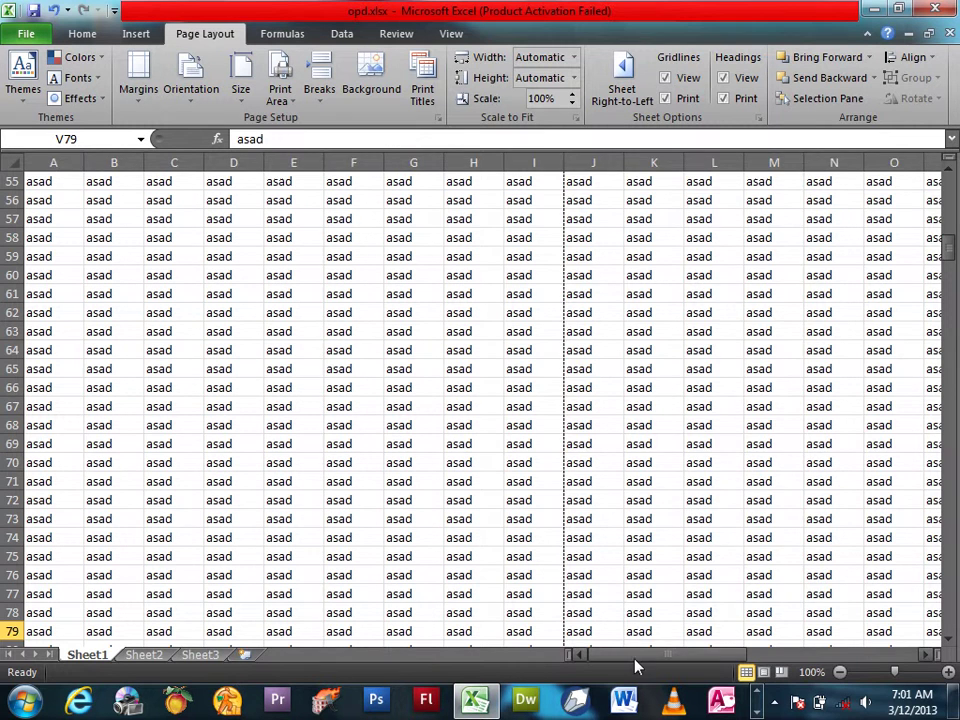
{"action": "left_click_drag", "start_coordinate": [634, 656], "coordinate": [450, 616]}
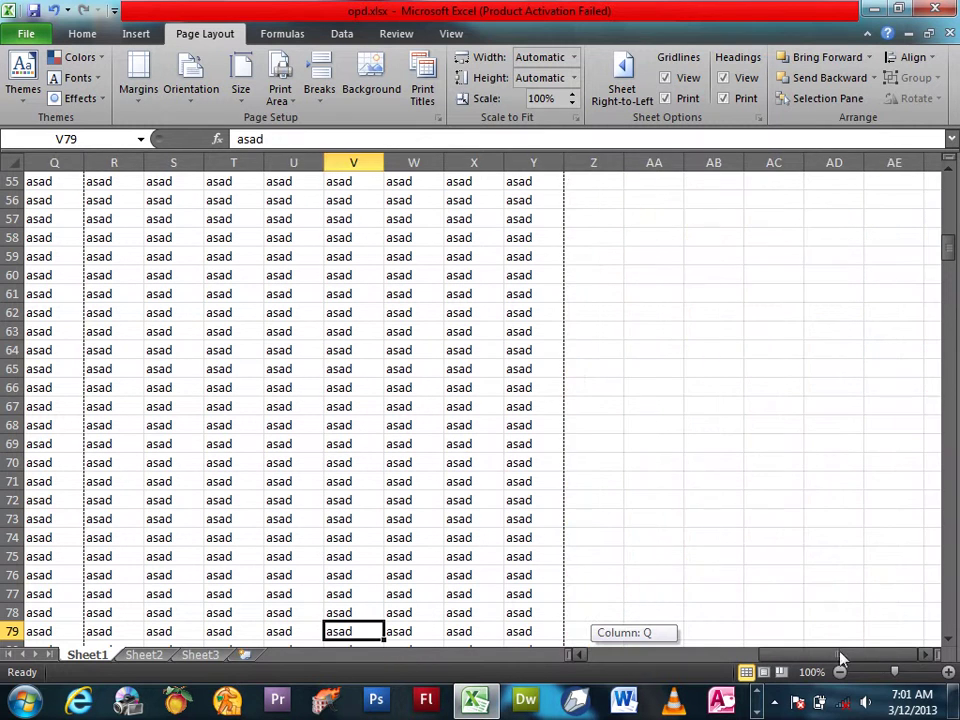
{"action": "left_click", "coordinate": [292, 347]}
{"action": "left_click", "coordinate": [652, 331]}
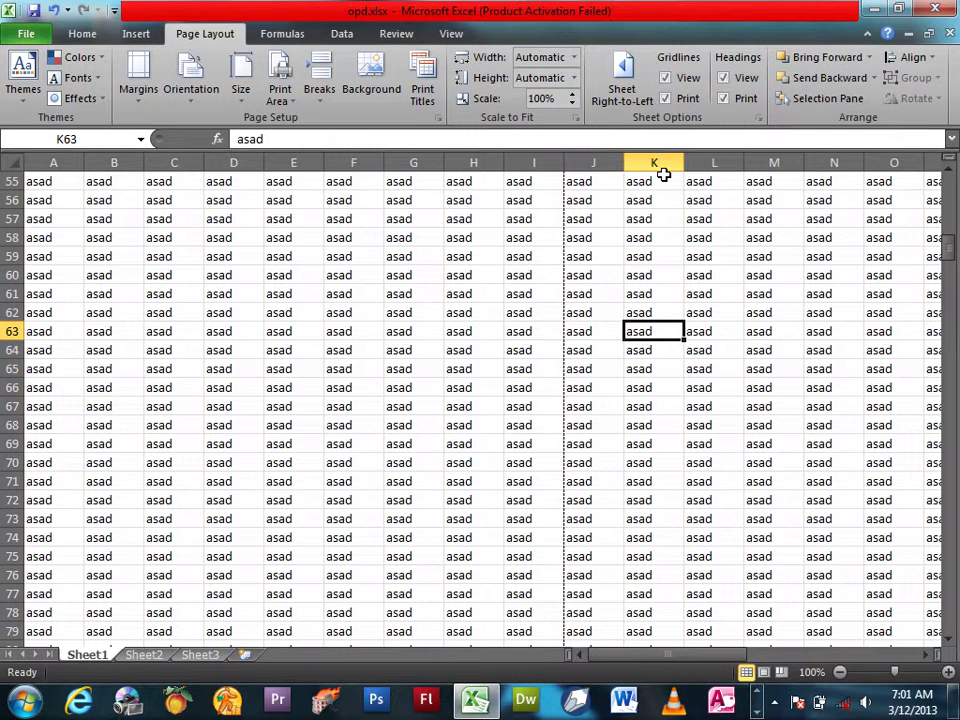
Try fitting the printout to 1 page wide, then to 3 pages wide
{"action": "left_click", "coordinate": [574, 58]}
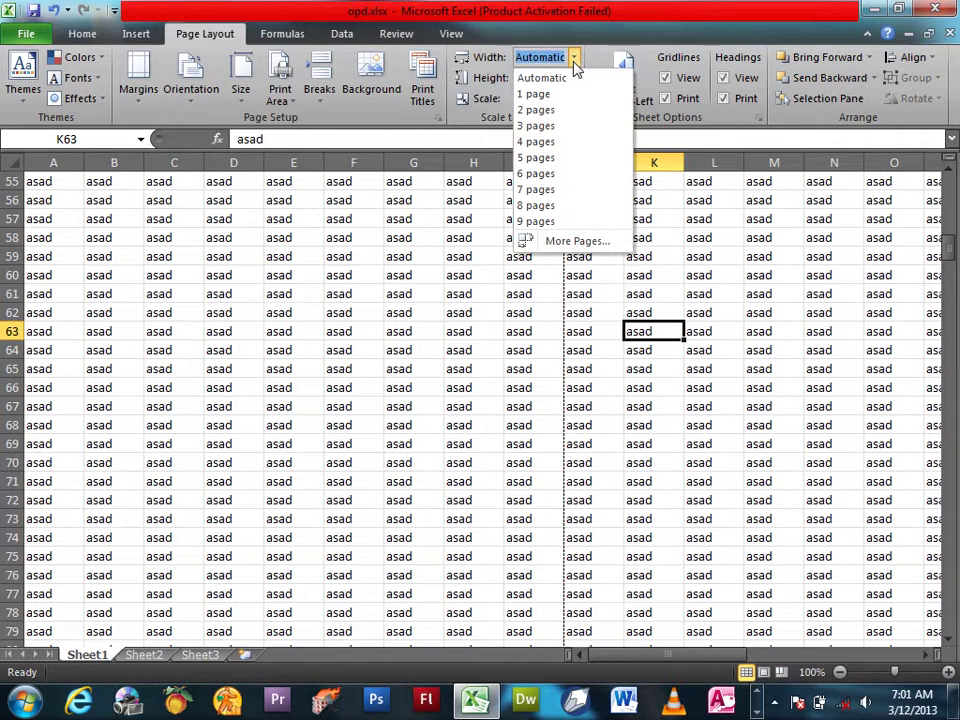
{"action": "left_click", "coordinate": [575, 94]}
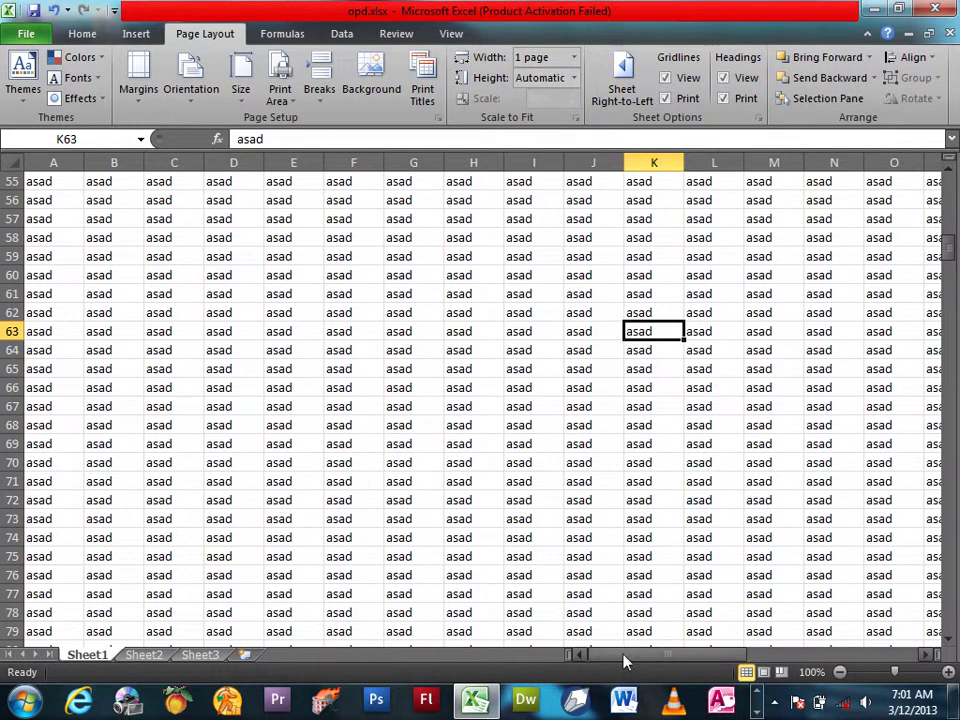
{"action": "left_click_drag", "start_coordinate": [623, 660], "coordinate": [549, 673]}
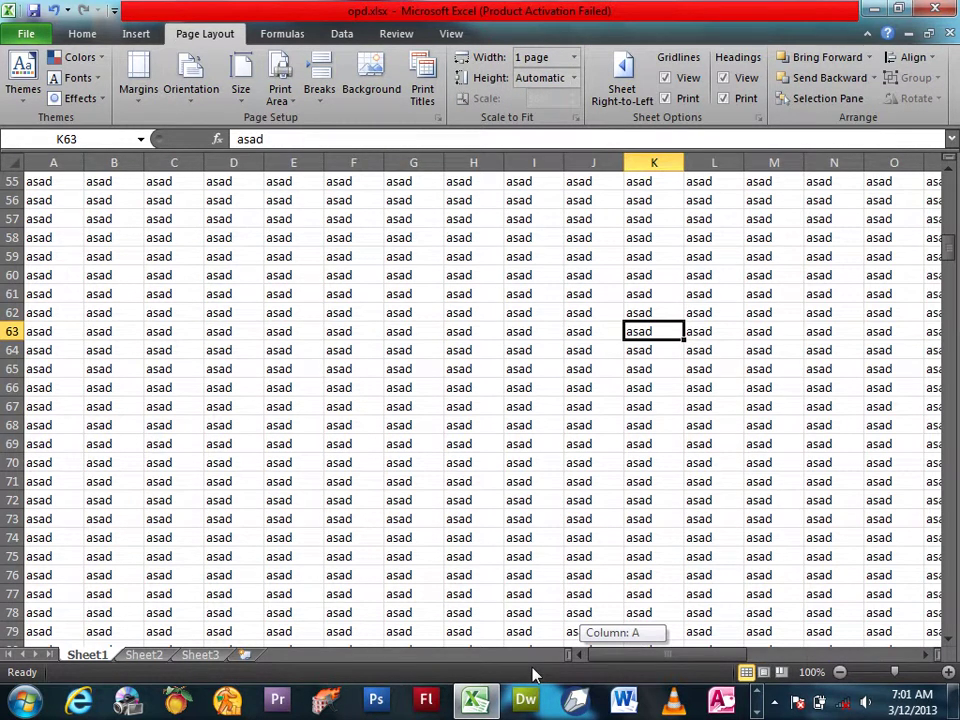
{"action": "left_click", "coordinate": [575, 58]}
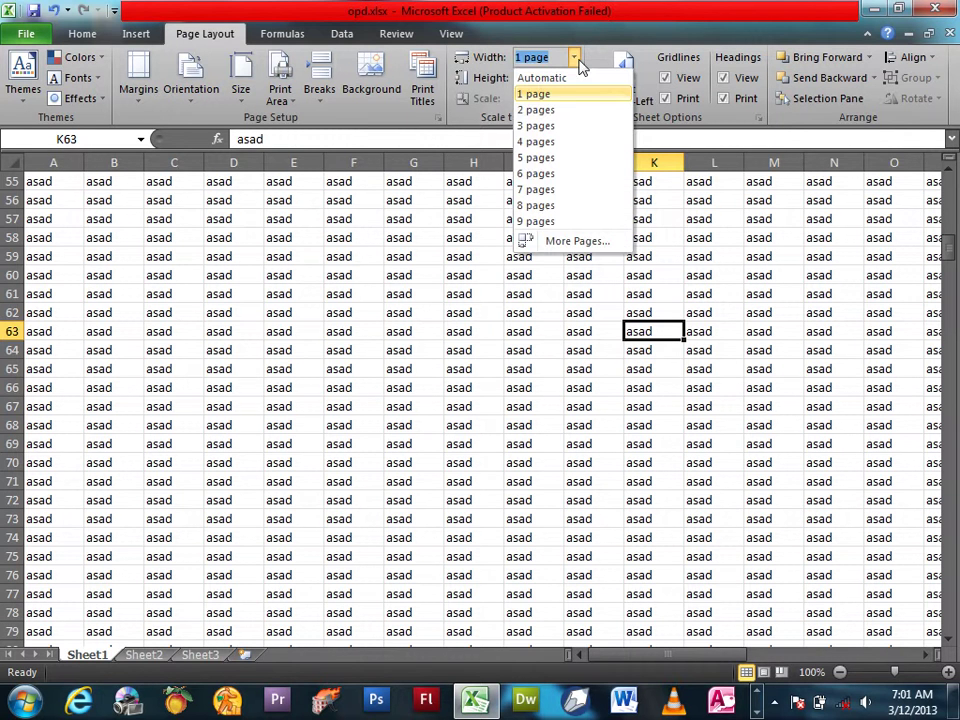
{"action": "left_click", "coordinate": [536, 125]}
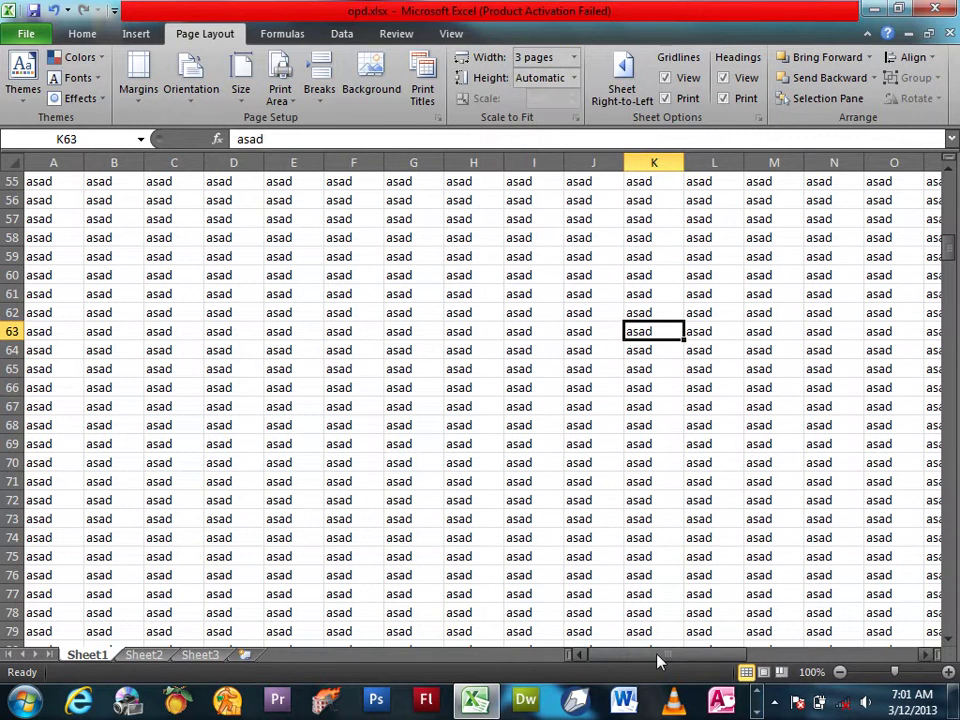
{"action": "left_click_drag", "start_coordinate": [660, 660], "coordinate": [595, 660]}
Select cell E61 and reset the fit-to width to Automatic, keeping the 96% scale
{"action": "left_click", "coordinate": [293, 293]}
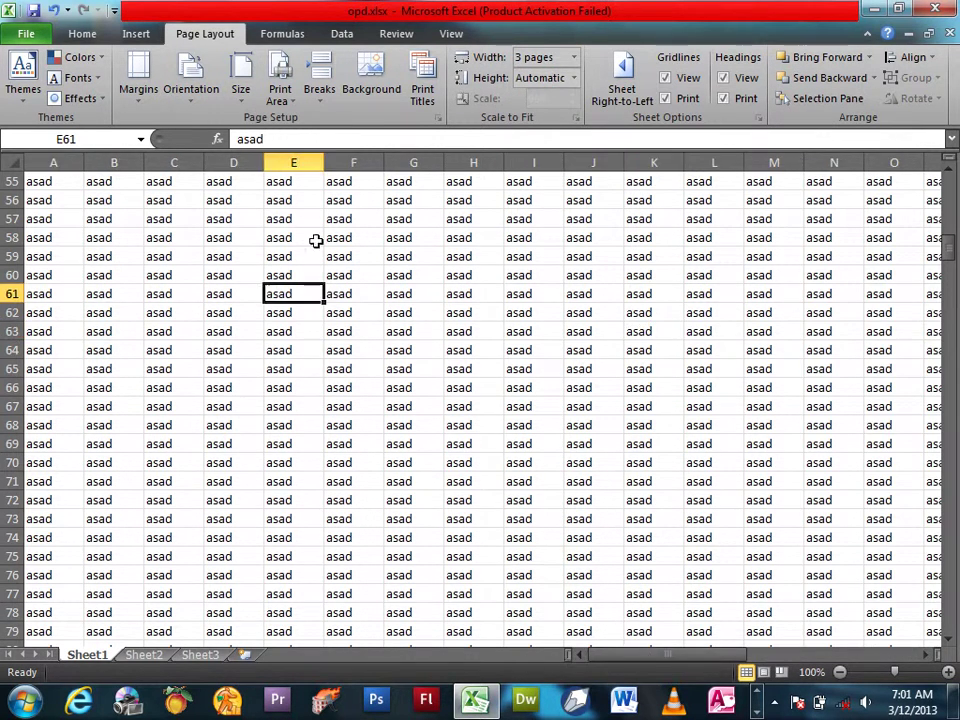
{"action": "left_click", "coordinate": [573, 78]}
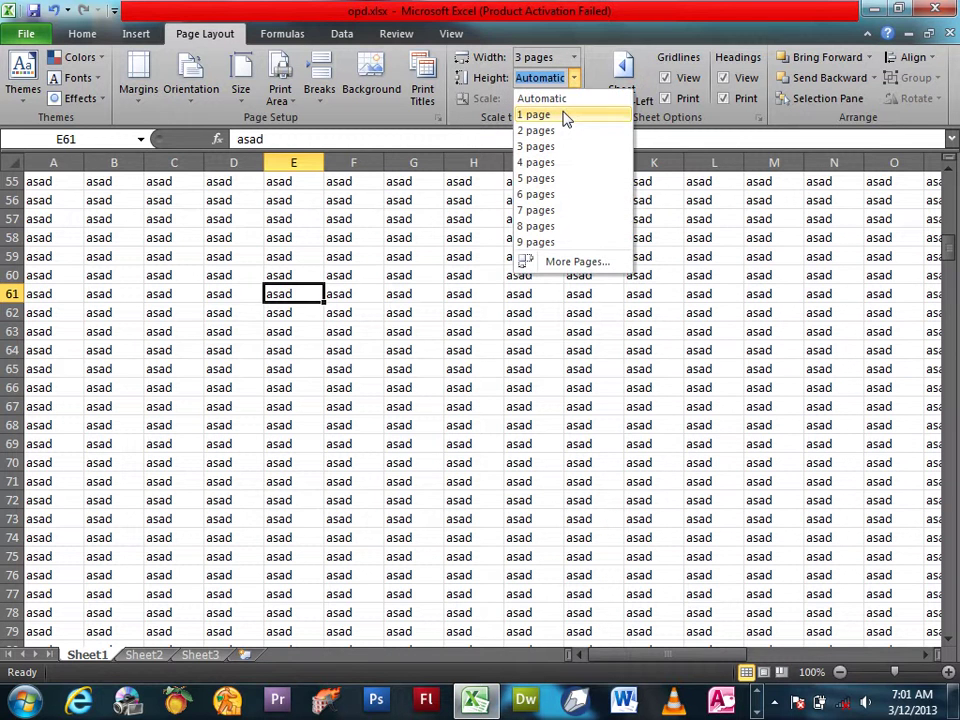
{"action": "left_click", "coordinate": [573, 57]}
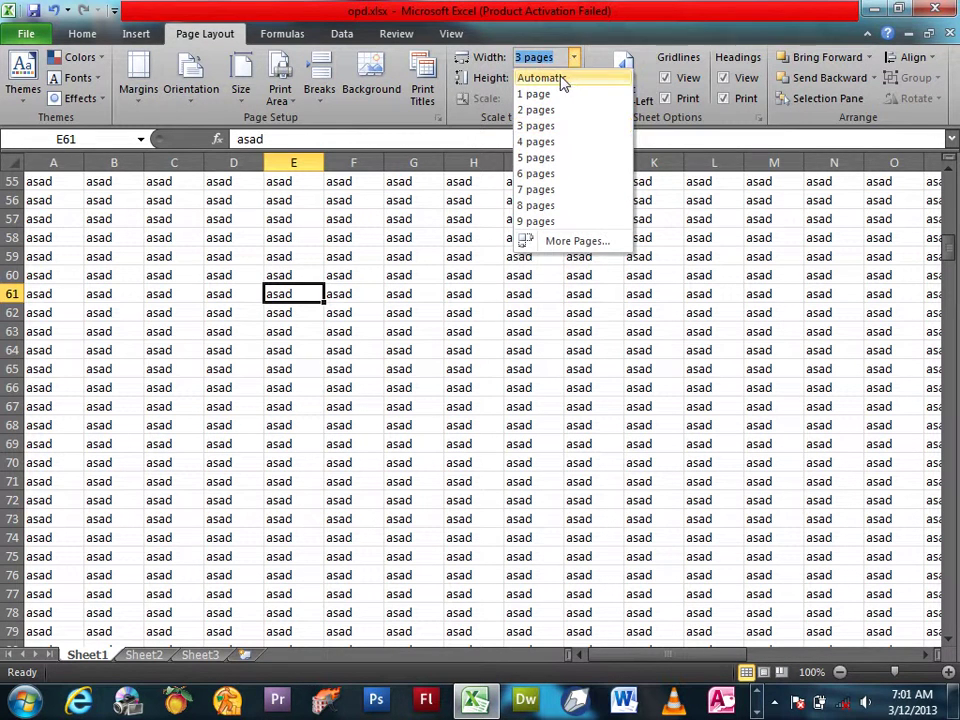
{"action": "left_click", "coordinate": [560, 79]}
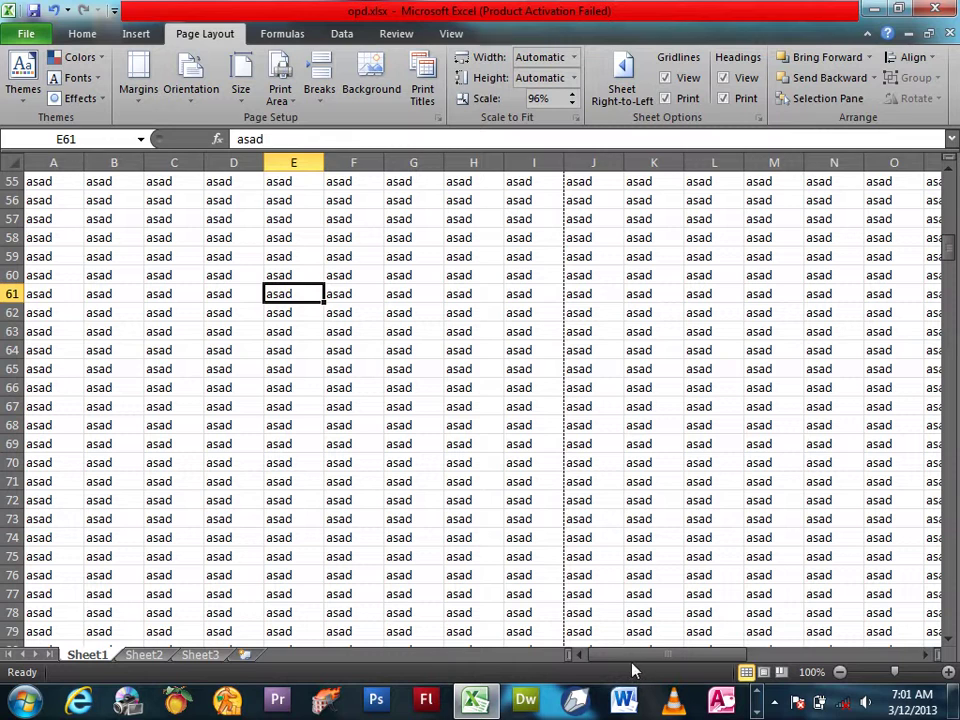
{"action": "left_click_drag", "start_coordinate": [655, 656], "coordinate": [536, 623]}
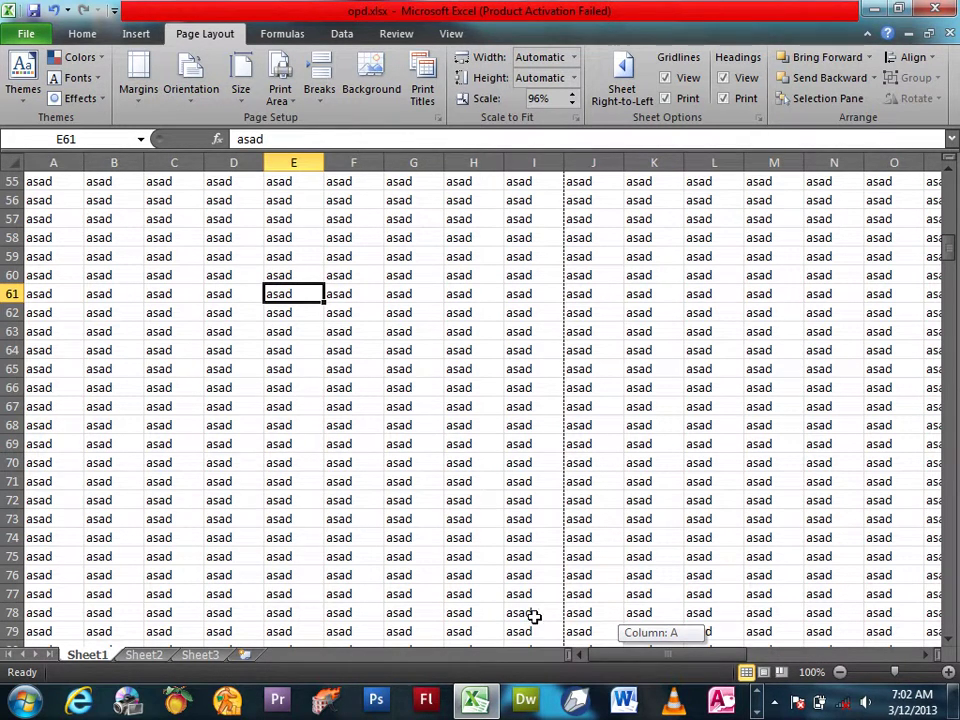
{"action": "left_click_drag", "start_coordinate": [536, 623], "coordinate": [533, 619]}
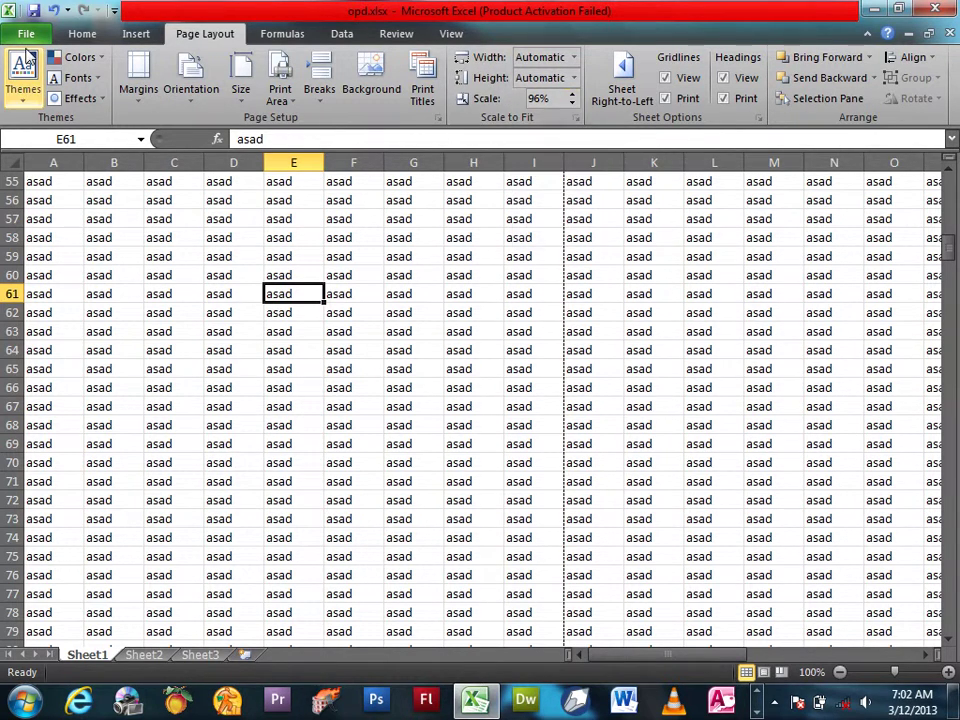
Preview the printout, glance at Page Setup, and go back to the worksheet
{"action": "key", "text": "ctrl+p"}
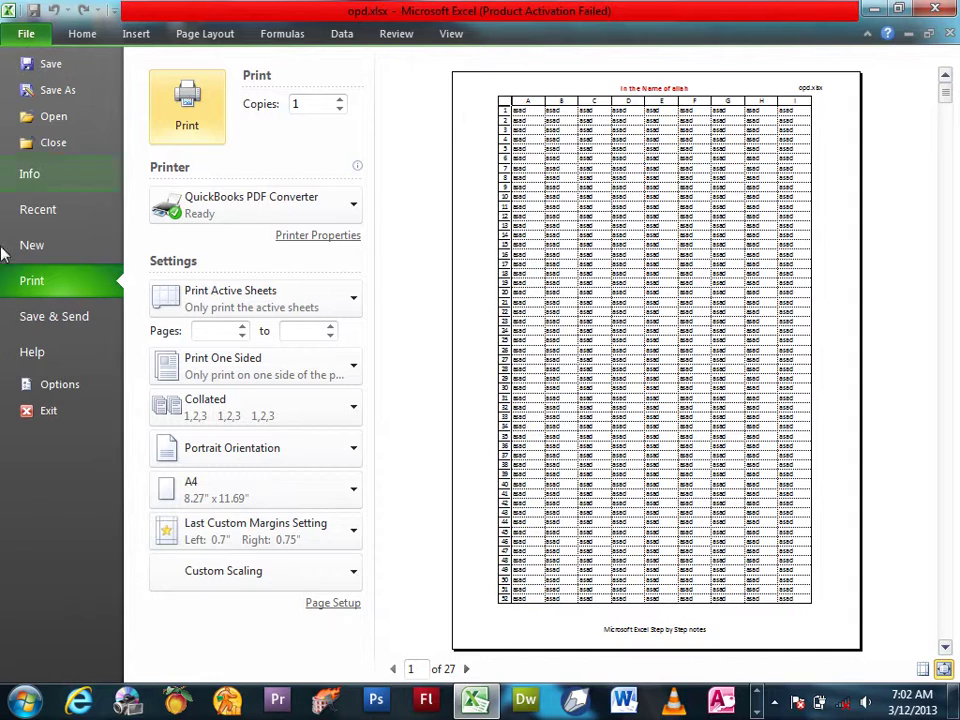
{"action": "left_click", "coordinate": [345, 605]}
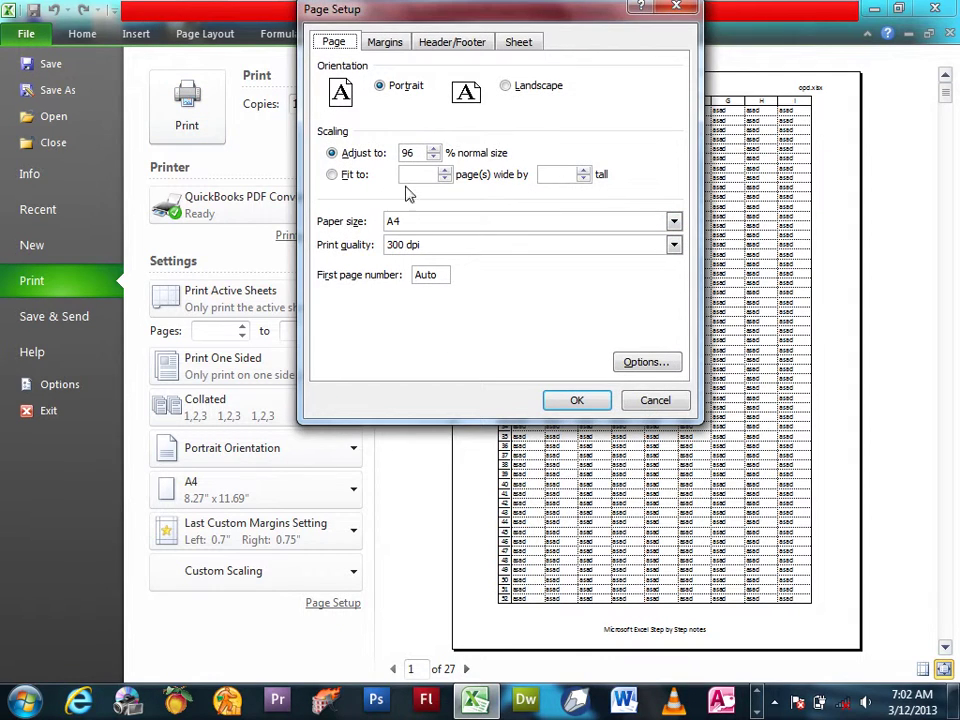
{"action": "left_click", "coordinate": [600, 400]}
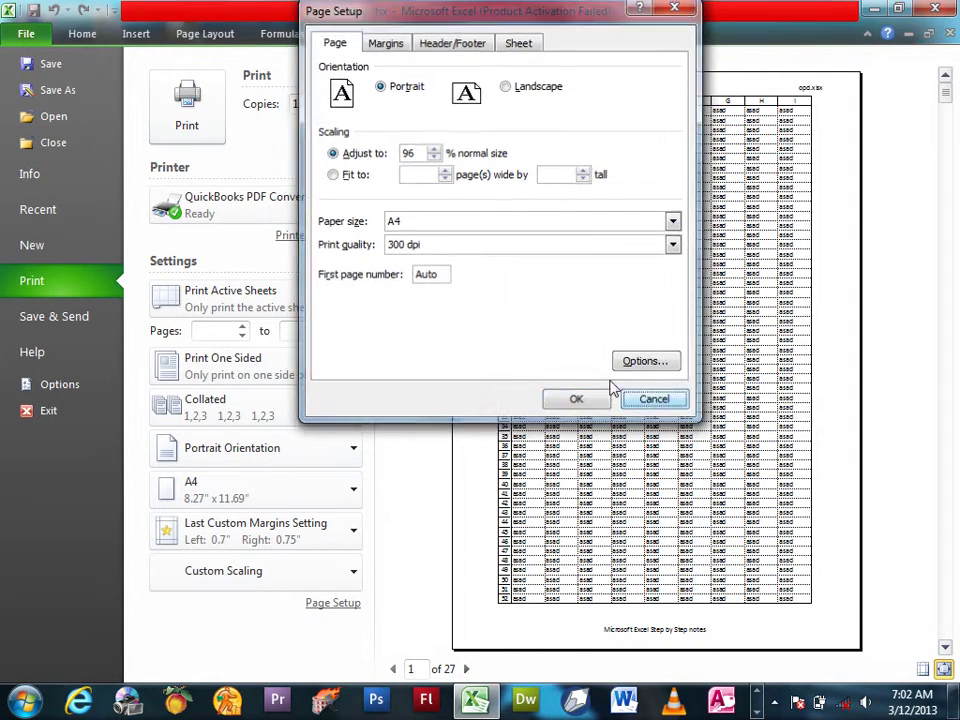
{"action": "left_click", "coordinate": [205, 34]}
Change the print scale from 96% to 100% and check it in print preview
{"action": "left_click", "coordinate": [538, 98]}
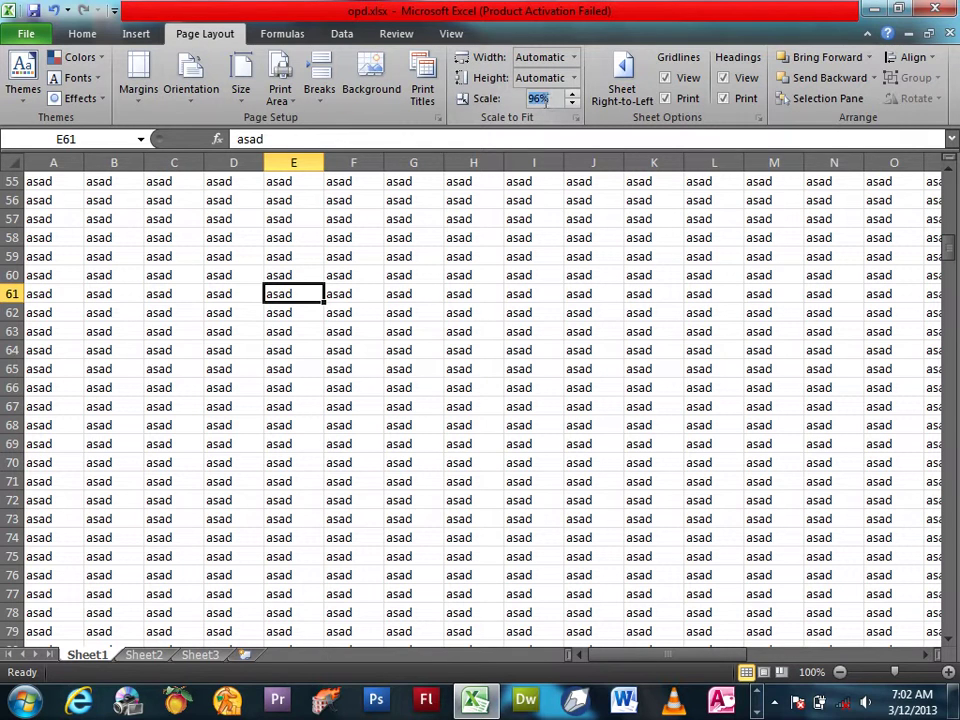
{"action": "type", "text": "100"}
{"action": "key", "text": "Return"}
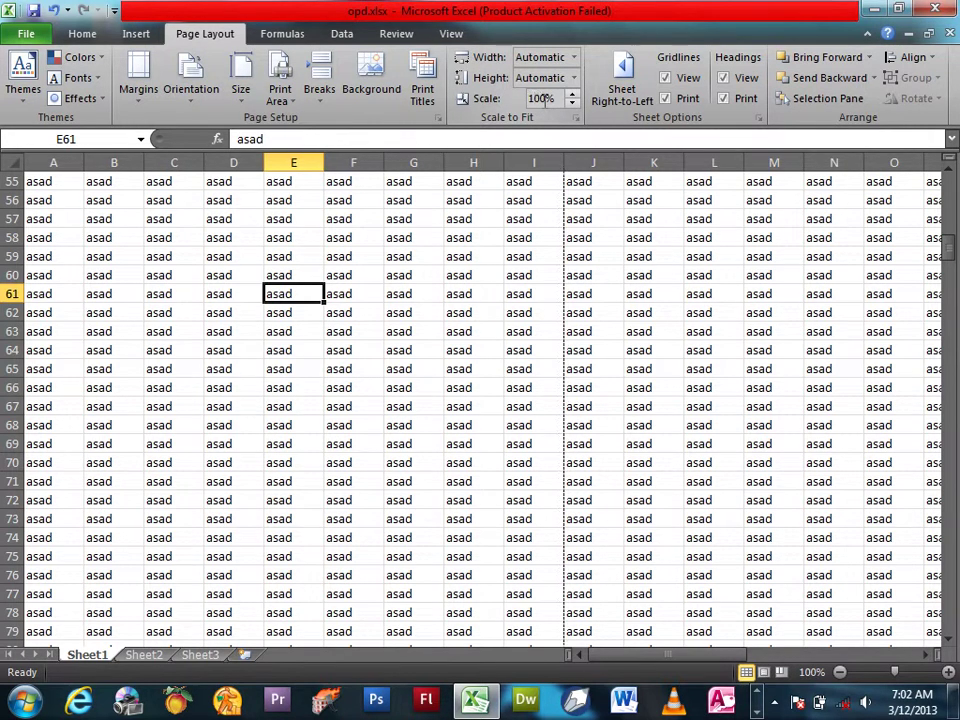
{"action": "key", "text": "ctrl+p"}
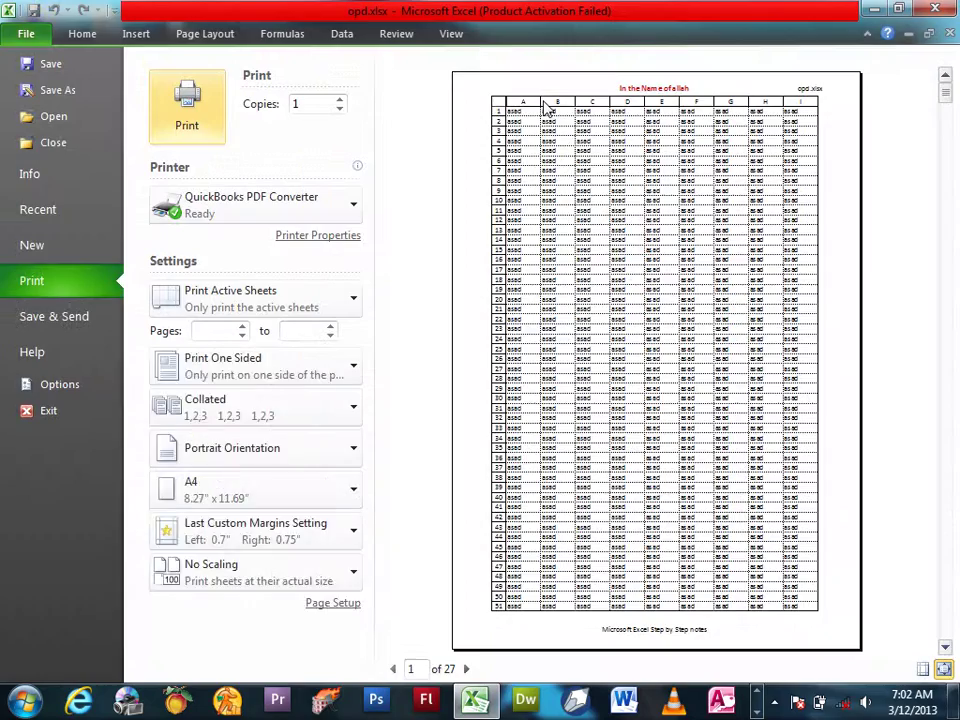
{"action": "left_click", "coordinate": [340, 604]}
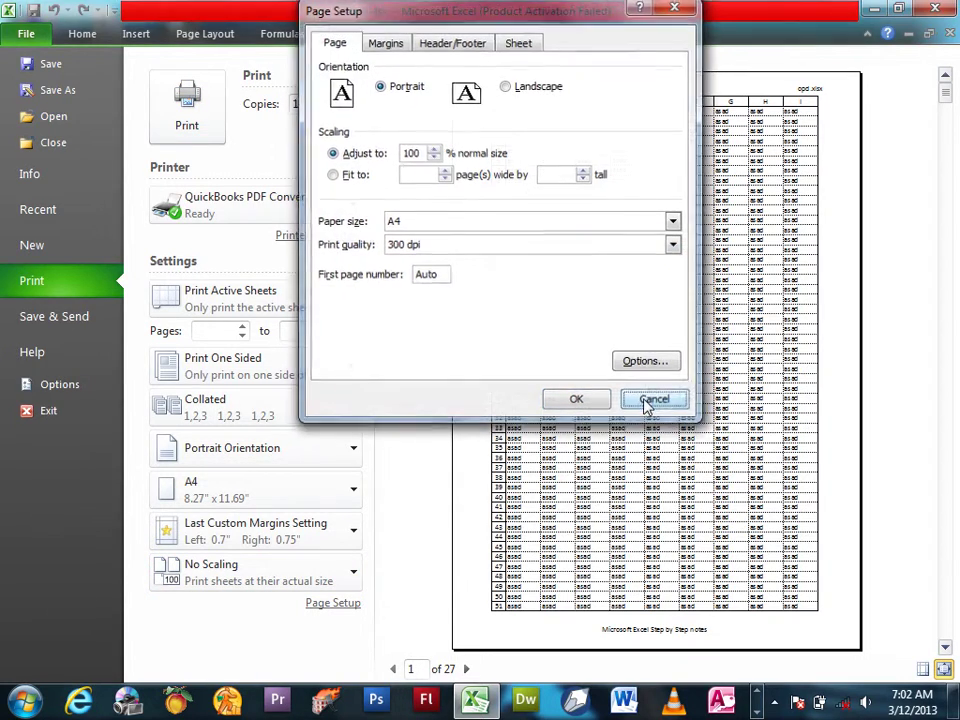
{"action": "left_click", "coordinate": [660, 400]}
{"action": "left_click", "coordinate": [228, 38]}
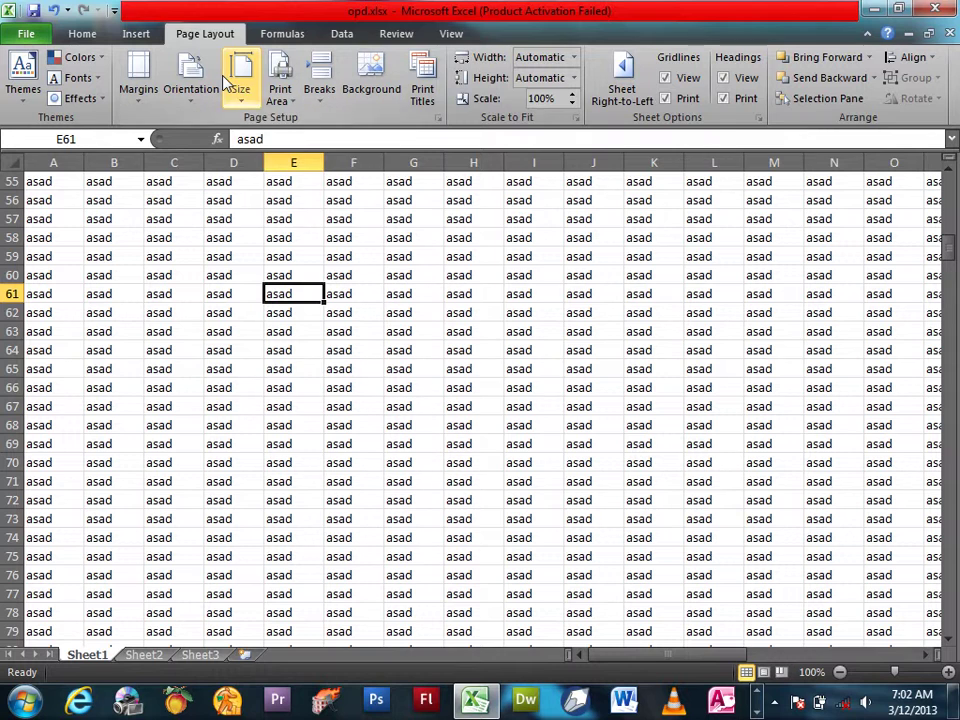
Review Page Setup's scaling options, select cell E59, and reopen the print preview
{"action": "left_click", "coordinate": [577, 119]}
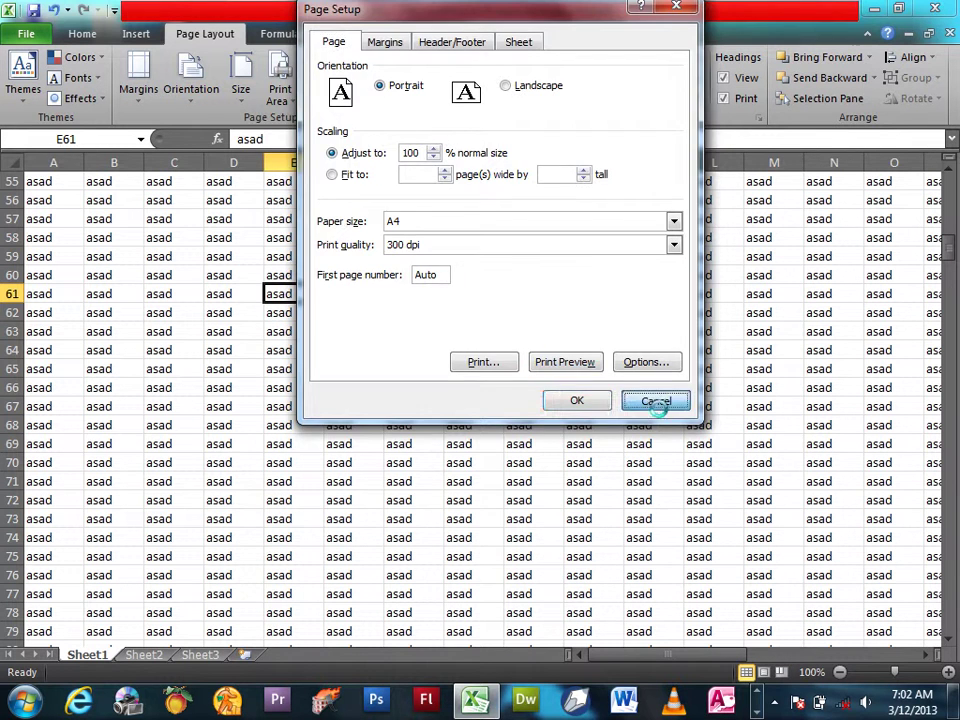
{"action": "left_click", "coordinate": [655, 400]}
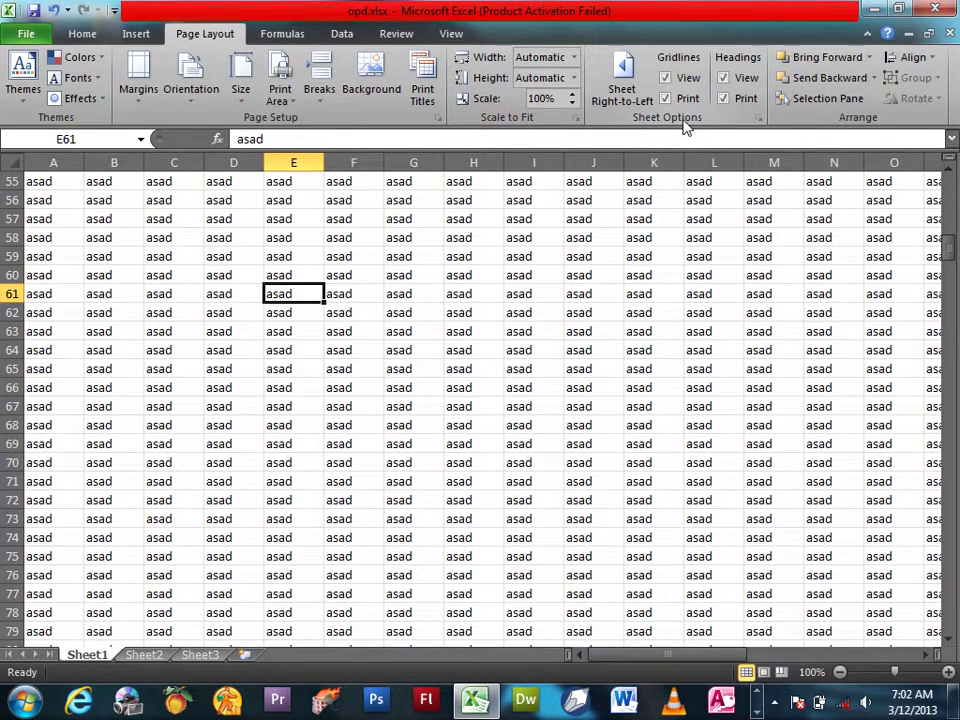
{"action": "left_click", "coordinate": [277, 252]}
{"action": "key", "text": "ctrl+p"}
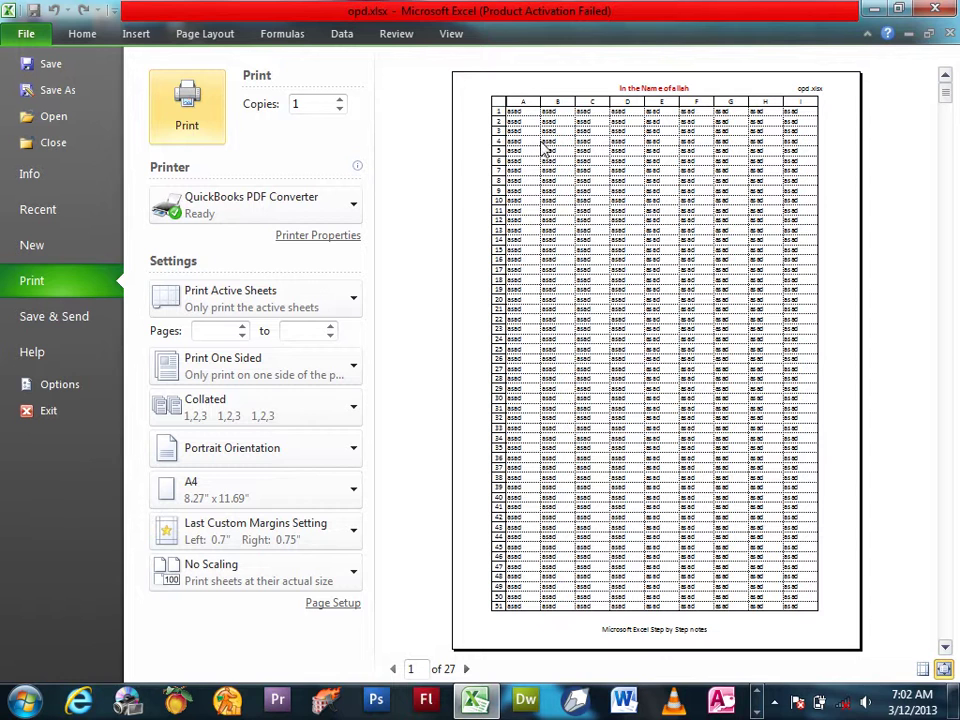
Turn off printing of gridlines and row and column headings, then return to the worksheet
{"action": "left_click", "coordinate": [312, 604]}
{"action": "left_click", "coordinate": [518, 46]}
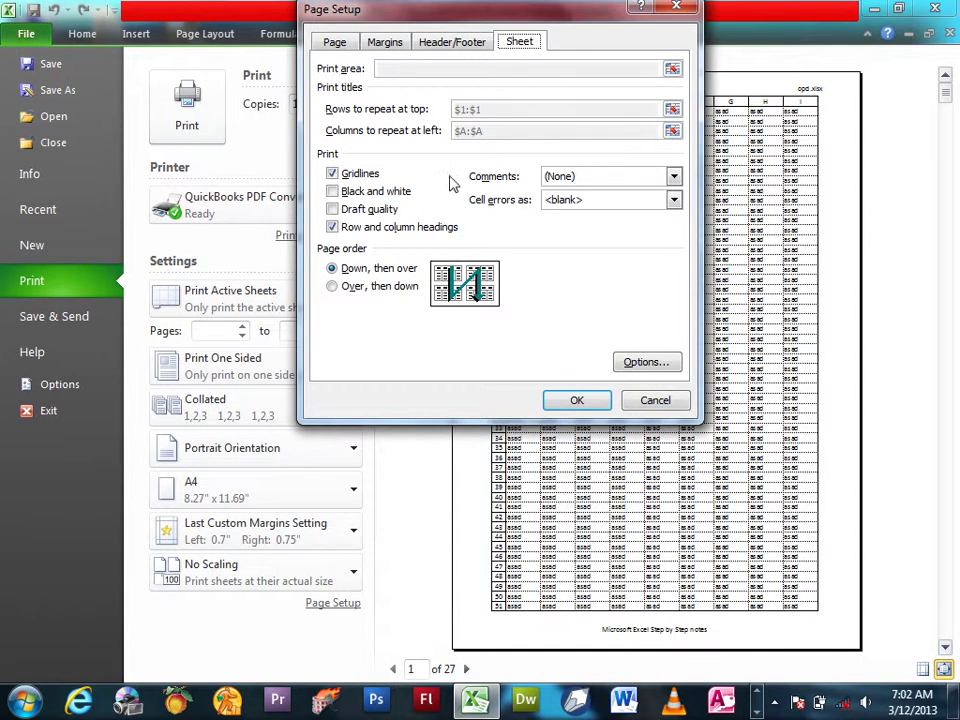
{"action": "left_click", "coordinate": [356, 175]}
{"action": "left_click", "coordinate": [340, 227]}
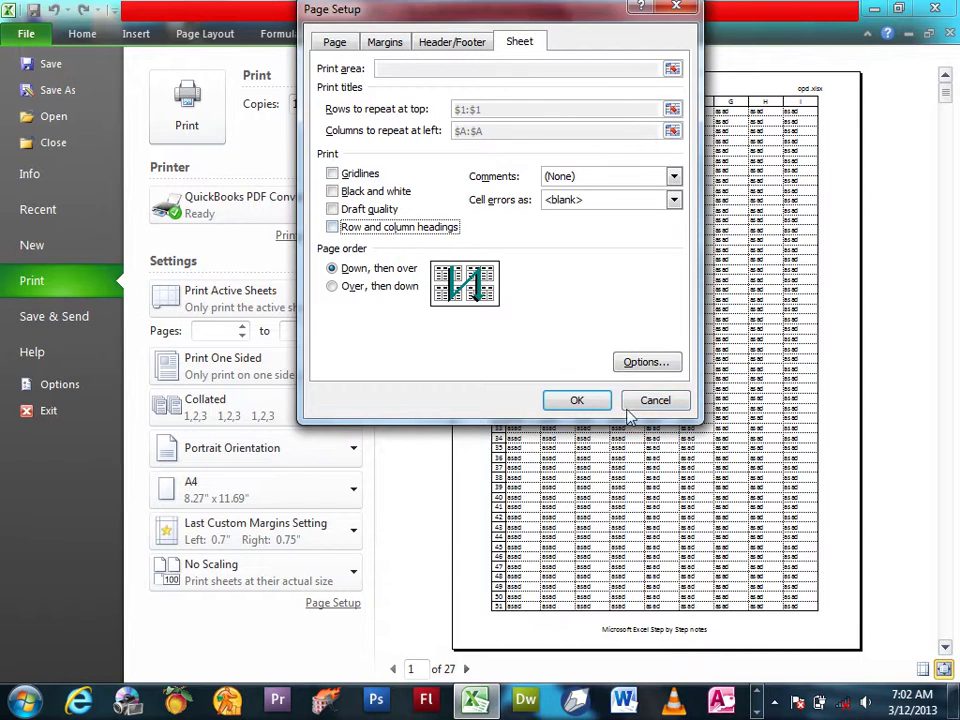
{"action": "left_click", "coordinate": [577, 400]}
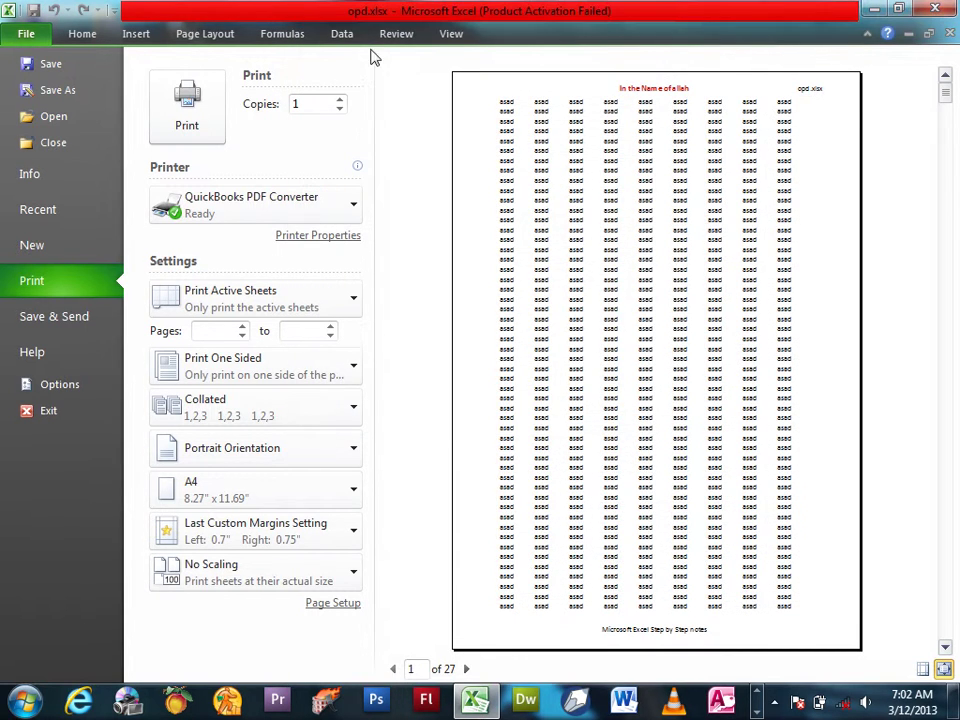
{"action": "left_click", "coordinate": [200, 33]}
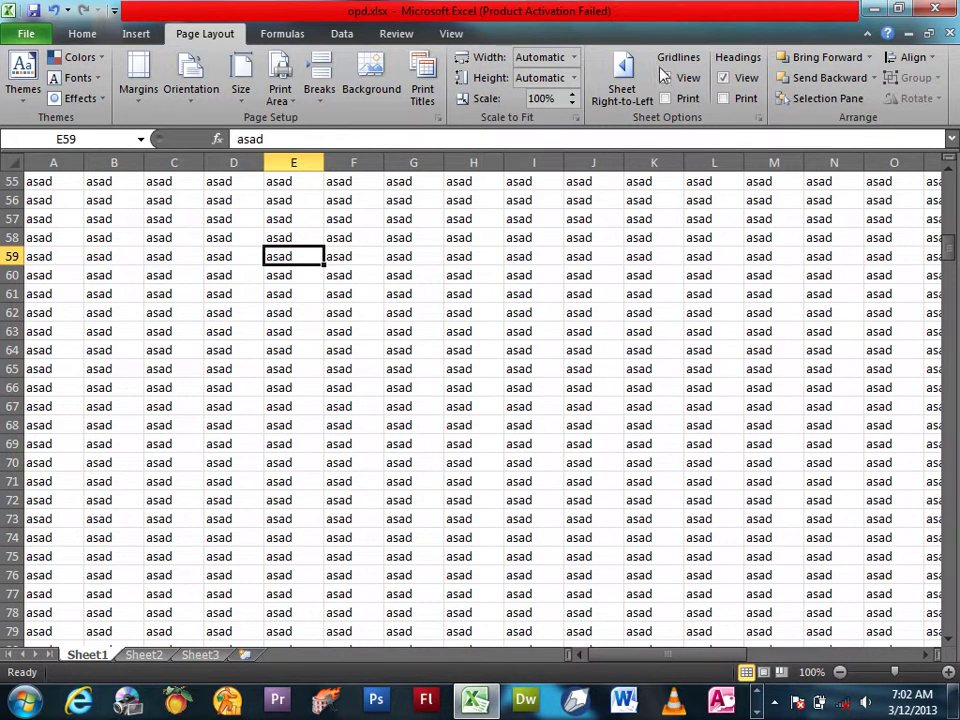
{"action": "left_click", "coordinate": [666, 78]}
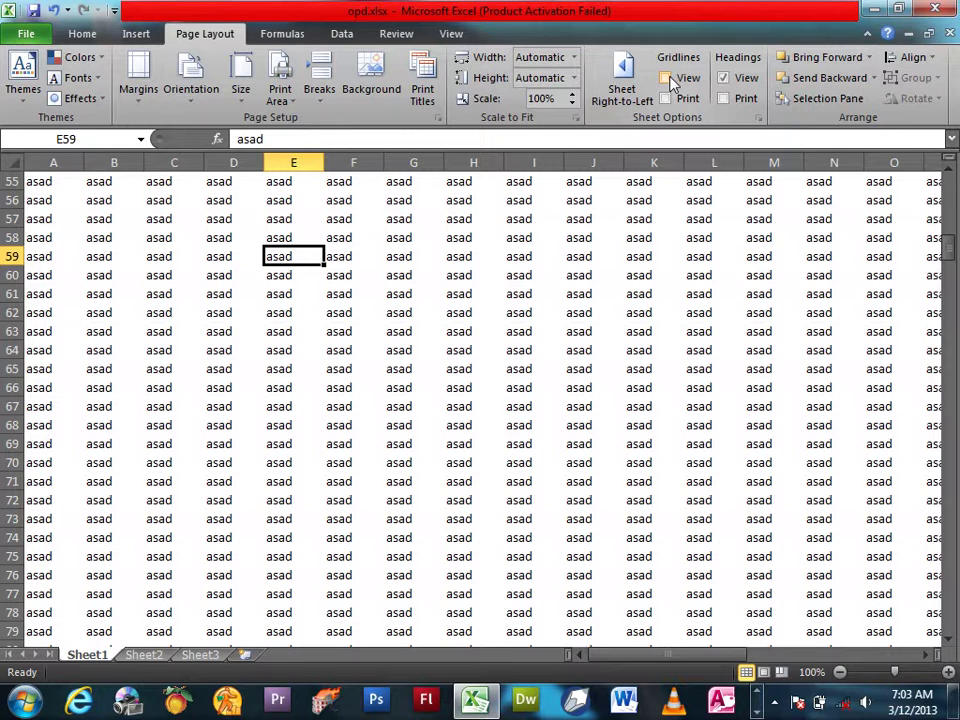
{"action": "left_click", "coordinate": [666, 78]}
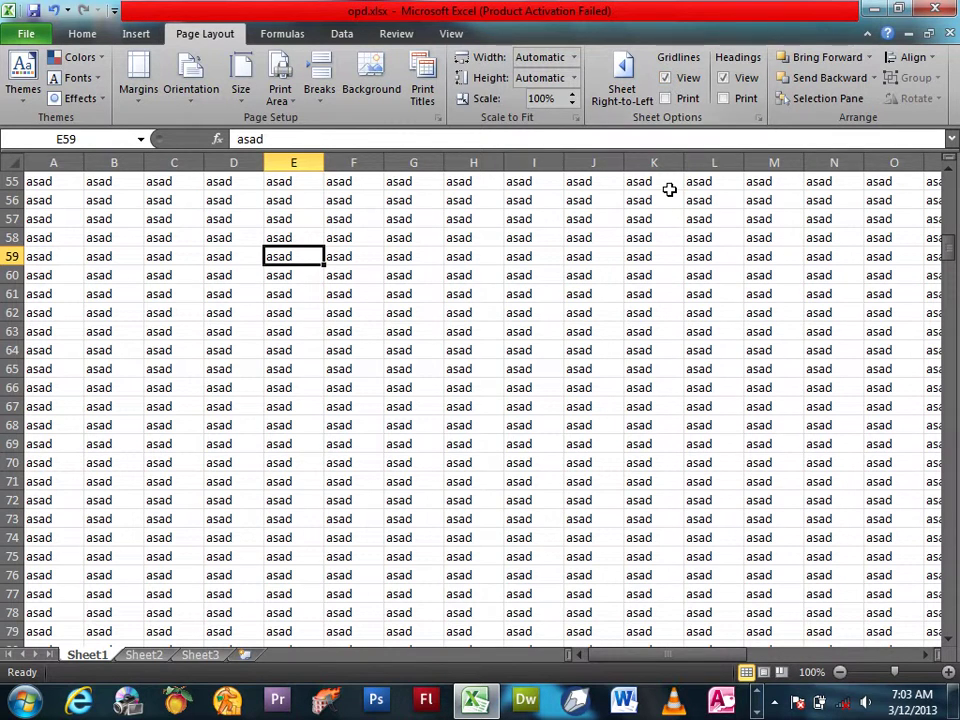
{"action": "key", "text": "ctrl+p"}
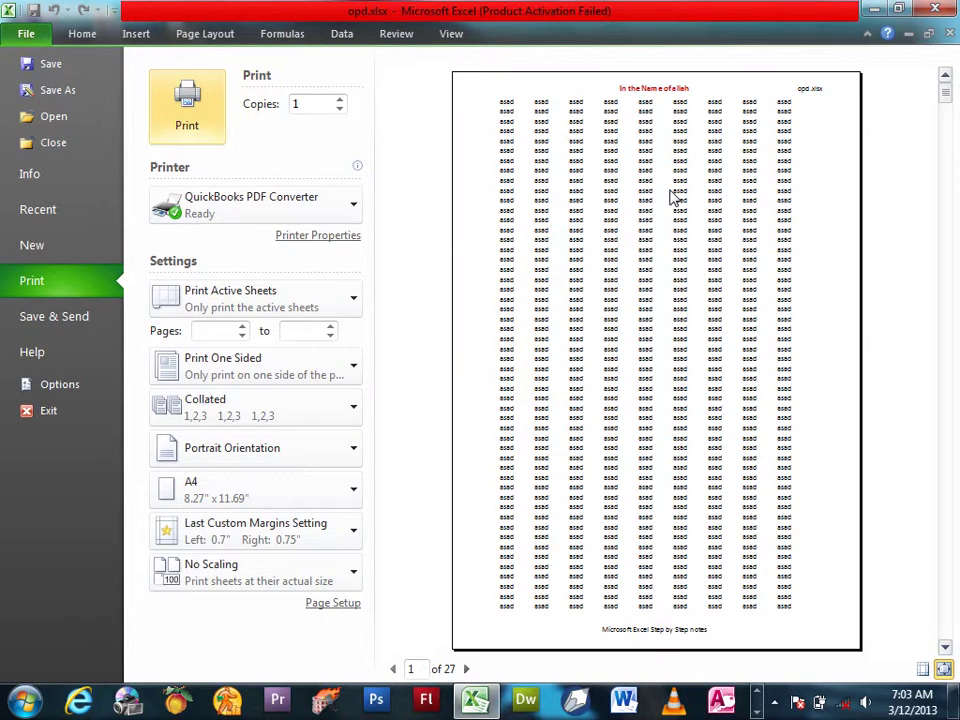
{"action": "key", "text": "Escape"}
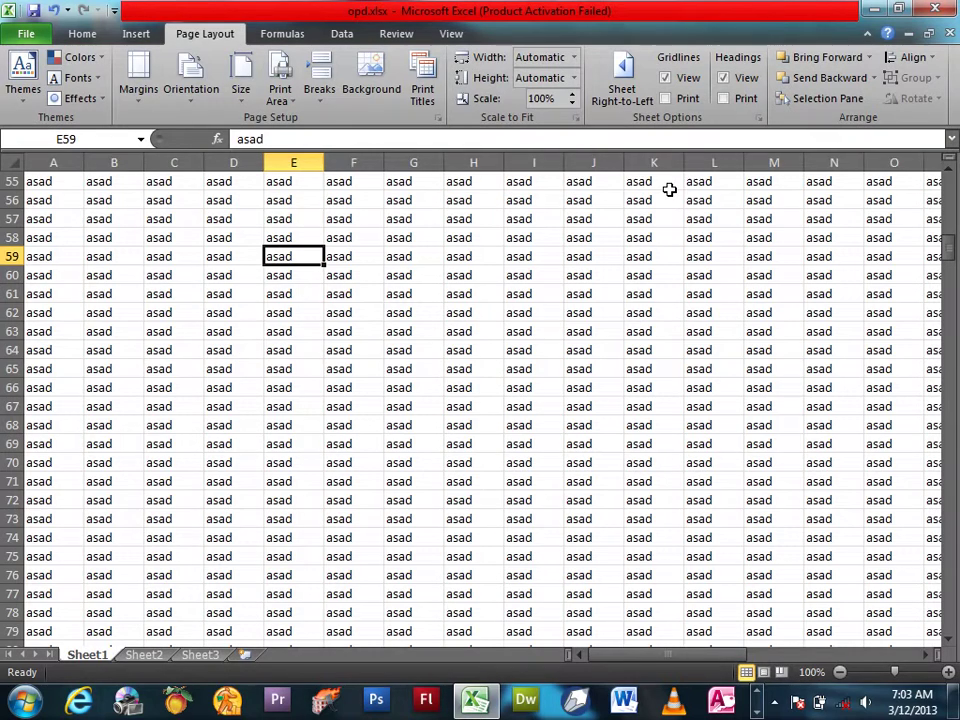
{"action": "left_click", "coordinate": [680, 101]}
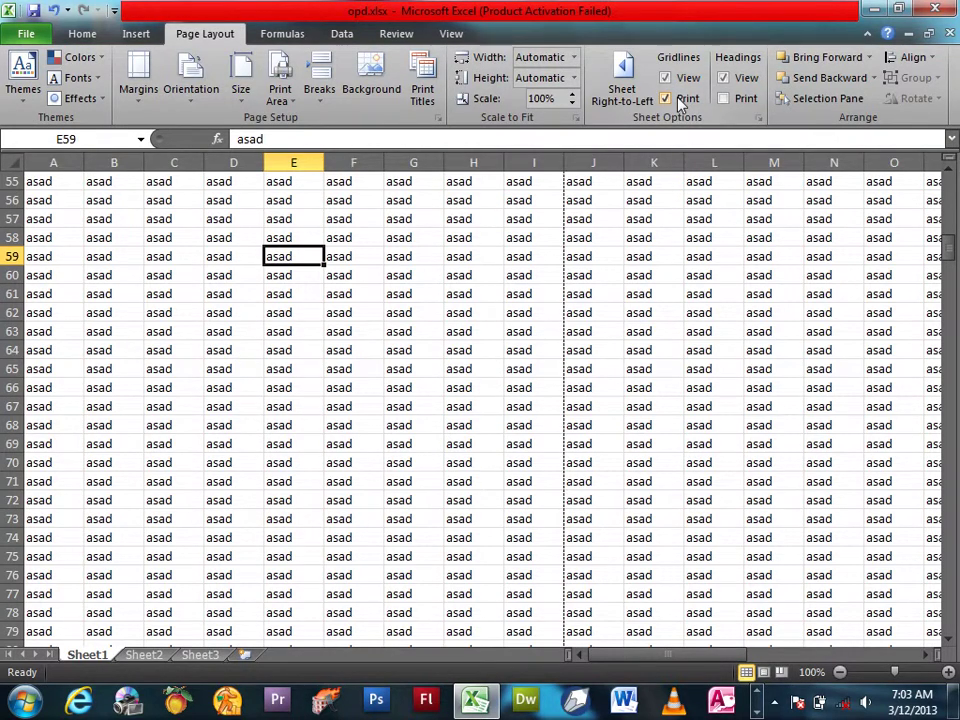
{"action": "key", "text": "ctrl+p"}
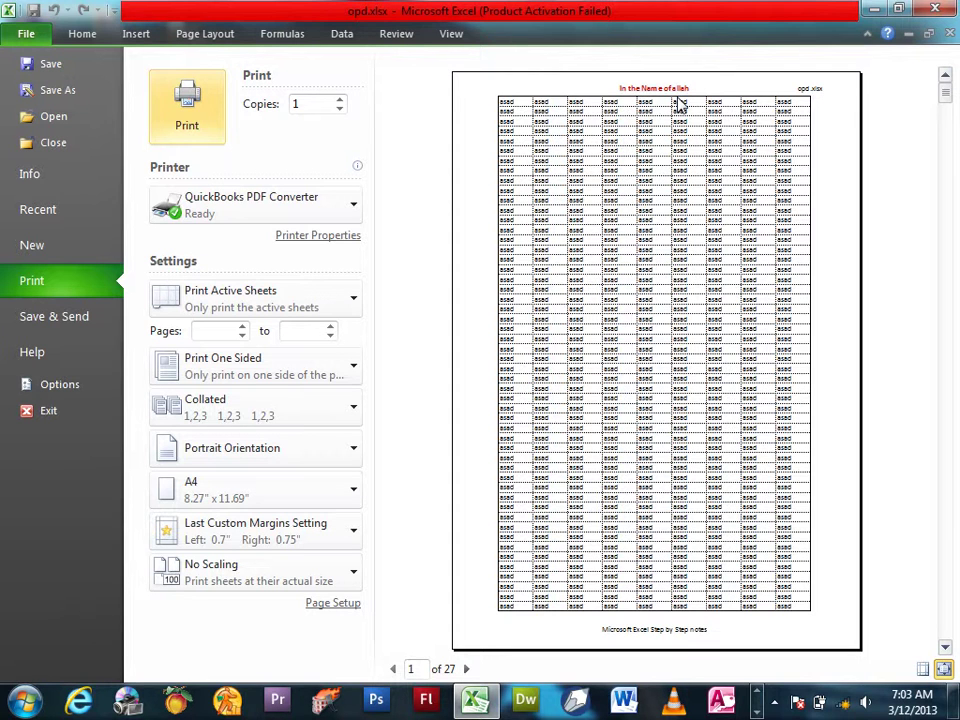
{"action": "key", "text": "Escape"}
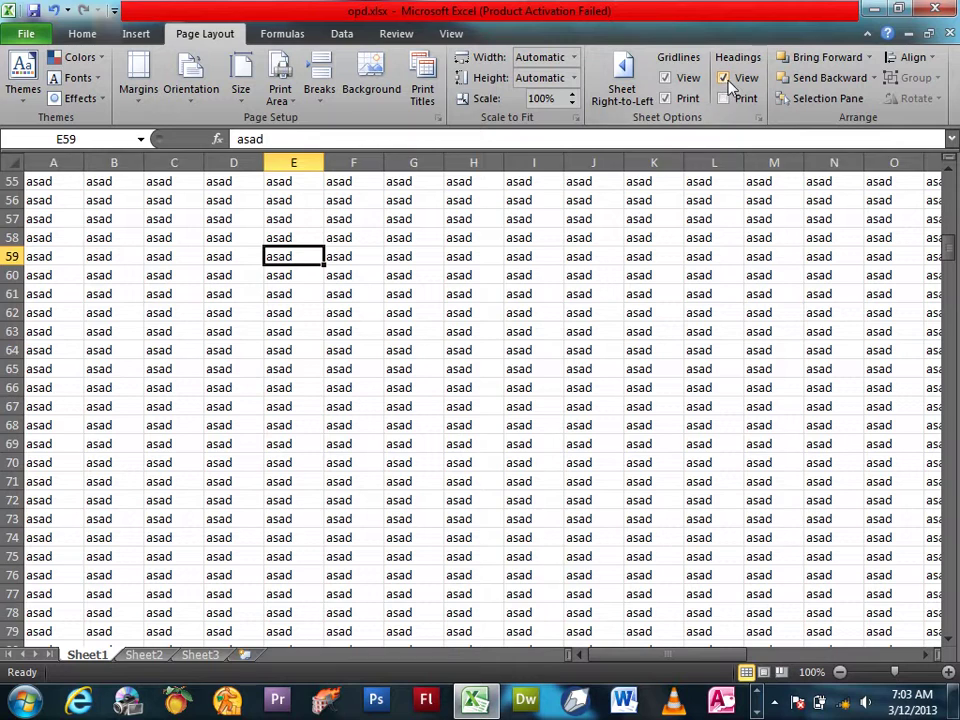
{"action": "left_click", "coordinate": [723, 78]}
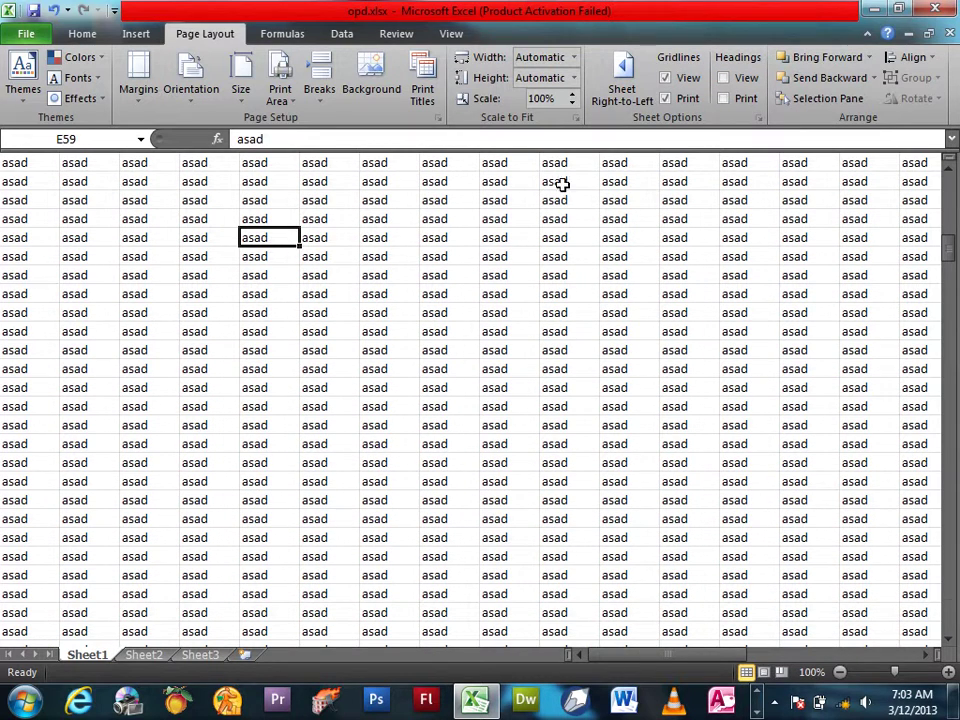
{"action": "left_click", "coordinate": [724, 78]}
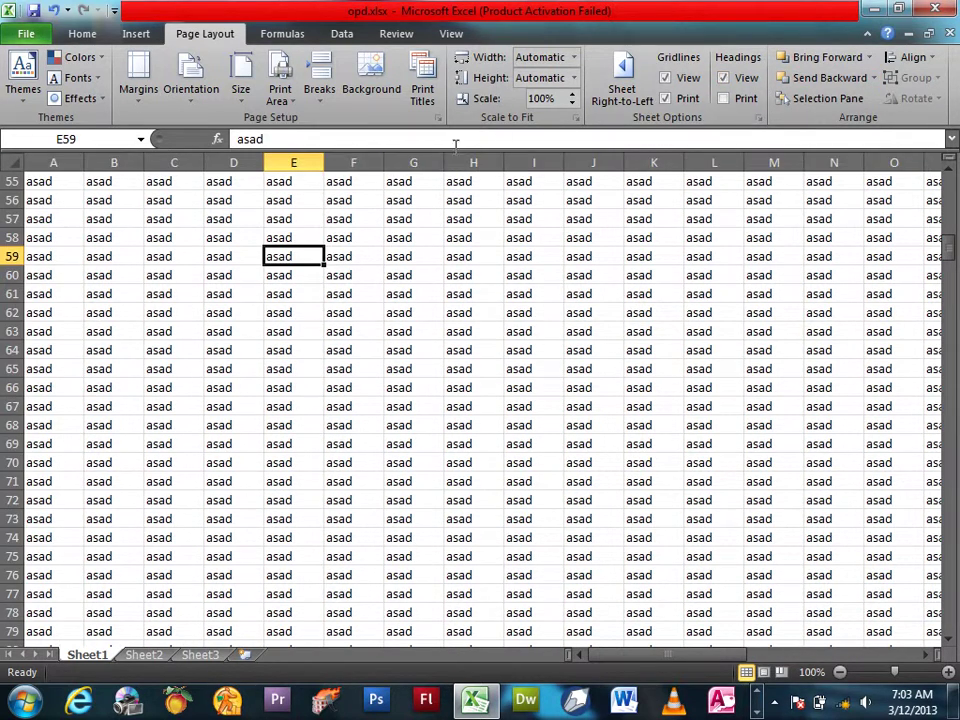
{"action": "left_click", "coordinate": [358, 162]}
{"action": "left_click", "coordinate": [8, 237]}
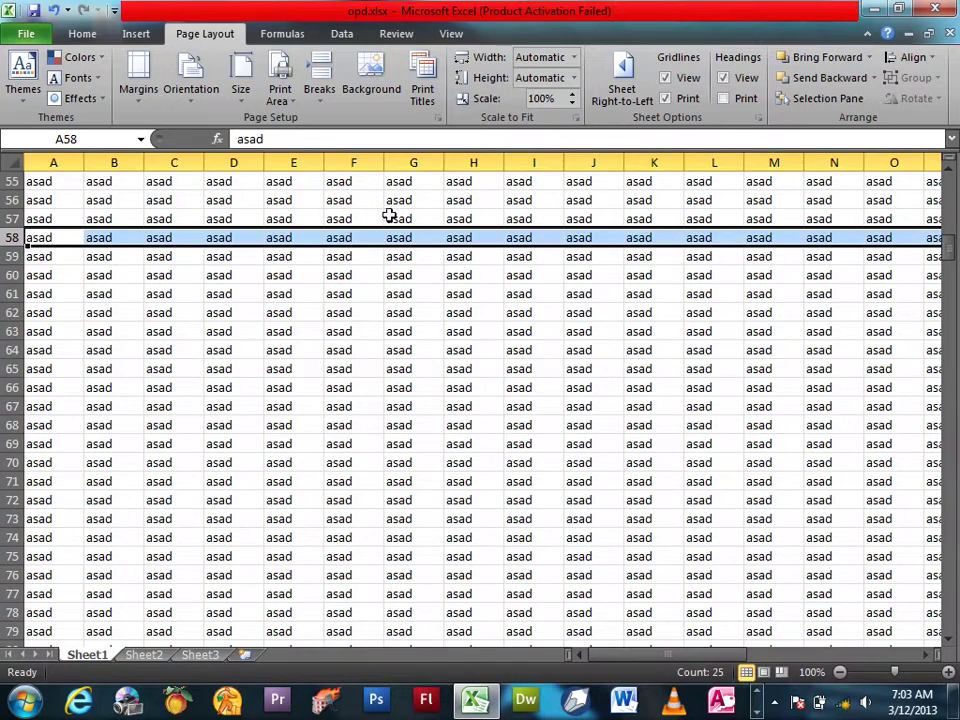
{"action": "left_click", "coordinate": [510, 181]}
{"action": "key", "text": "ctrl+p"}
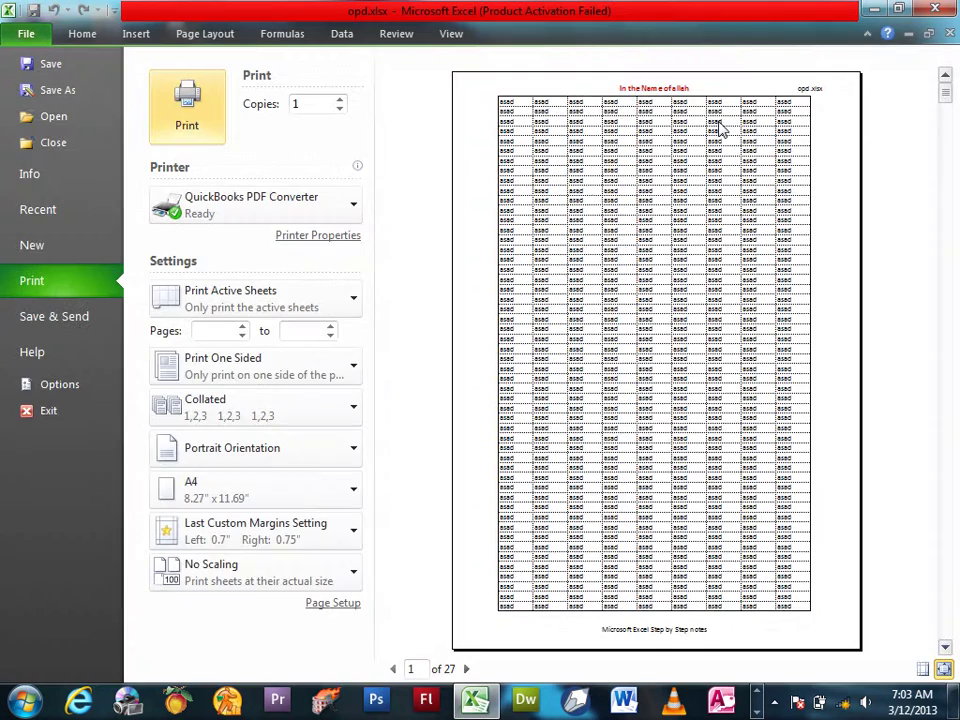
{"action": "key", "text": "Escape"}
{"action": "left_click", "coordinate": [731, 103]}
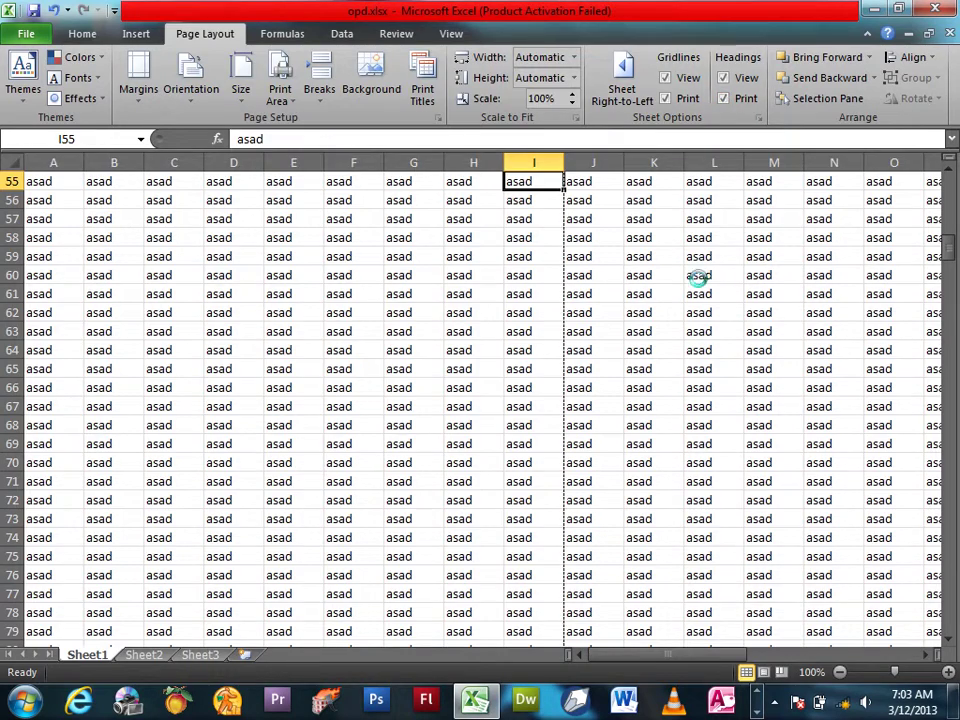
{"action": "key", "text": "ctrl+p"}
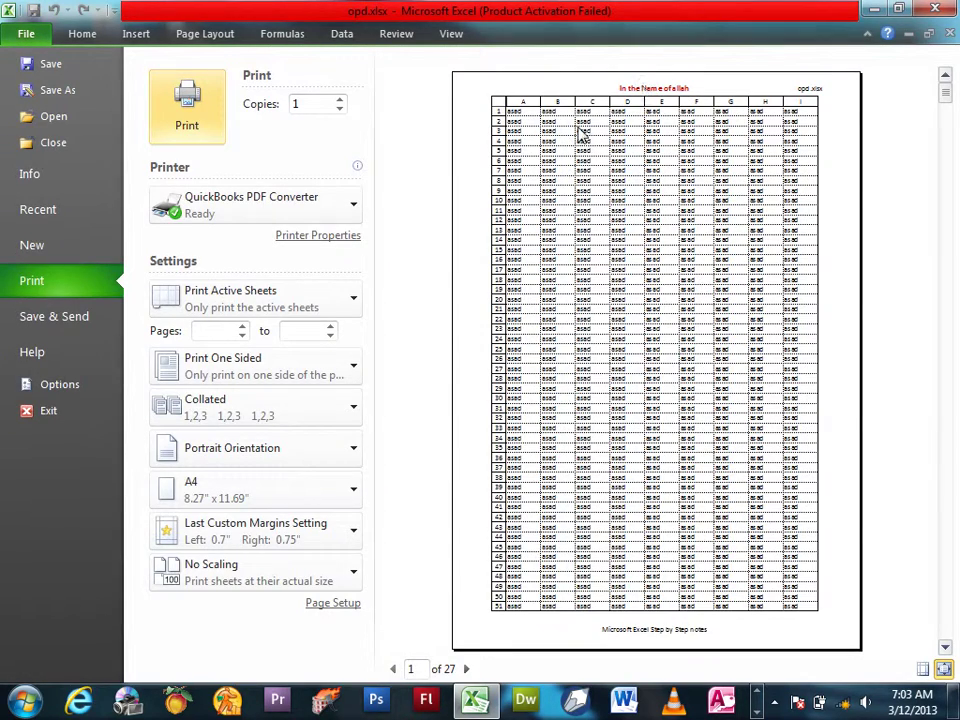
{"action": "key", "text": "Escape"}
{"action": "left_click", "coordinate": [666, 98]}
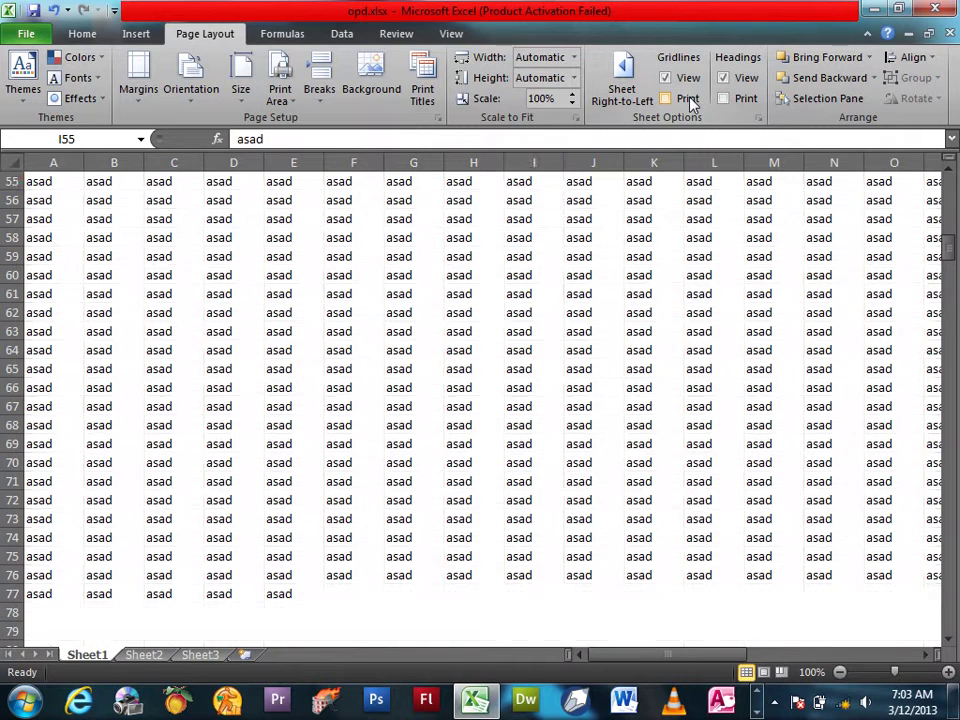
{"action": "left_click", "coordinate": [724, 98]}
{"action": "left_click", "coordinate": [678, 230]}
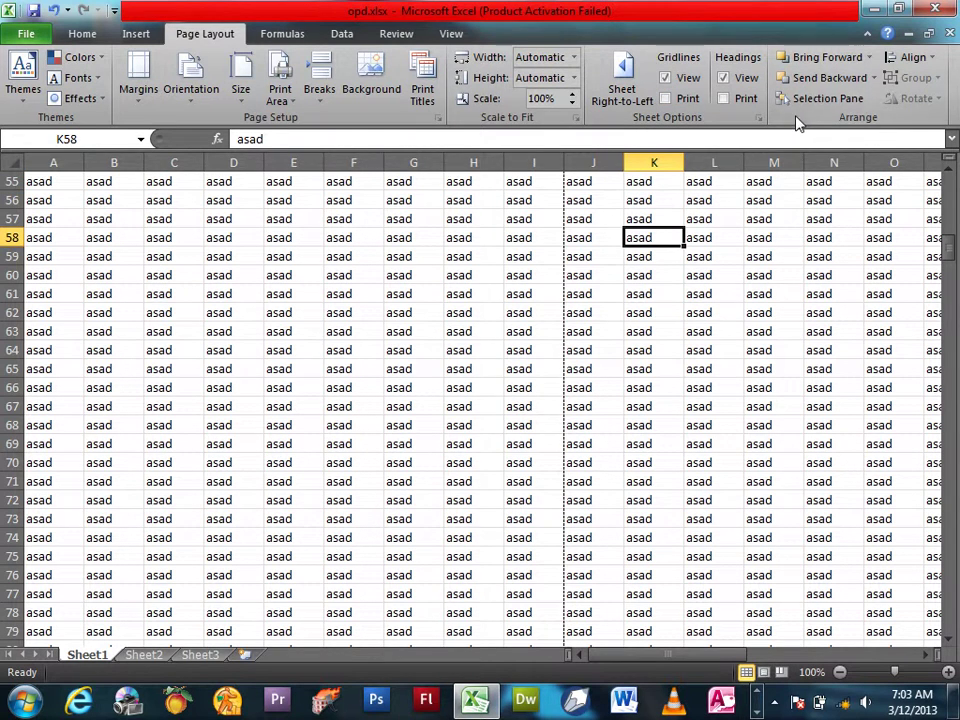
{"action": "left_click", "coordinate": [761, 119]}
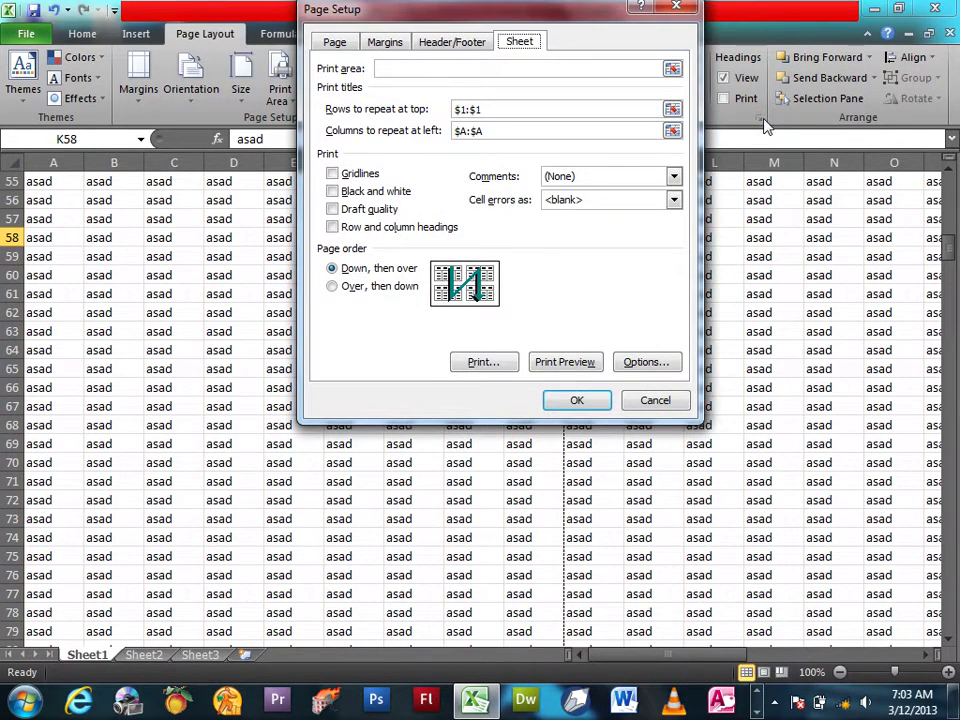
{"action": "left_click", "coordinate": [676, 7]}
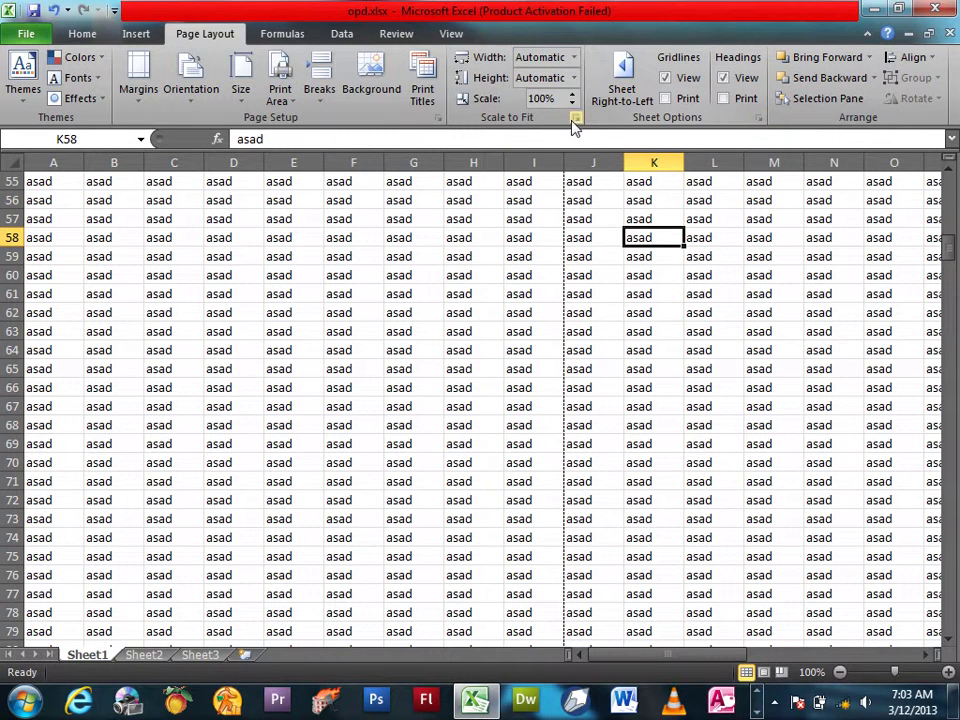
{"action": "left_click", "coordinate": [641, 291]}
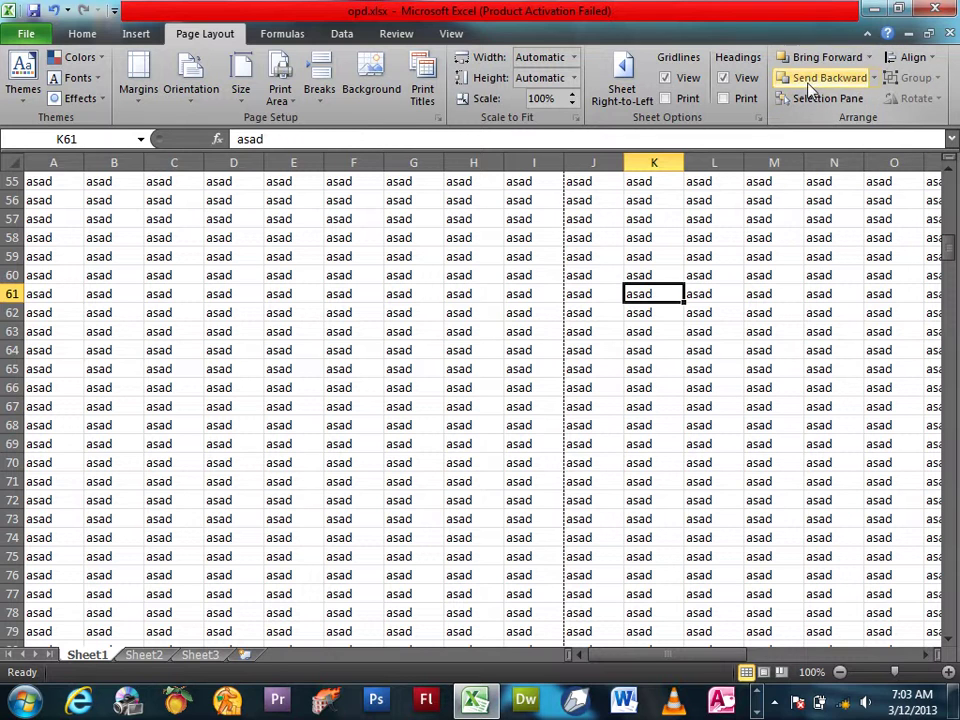
Select the whole sheet, delete the asad entries, and pick cell B59
{"action": "key", "text": "ctrl+a"}
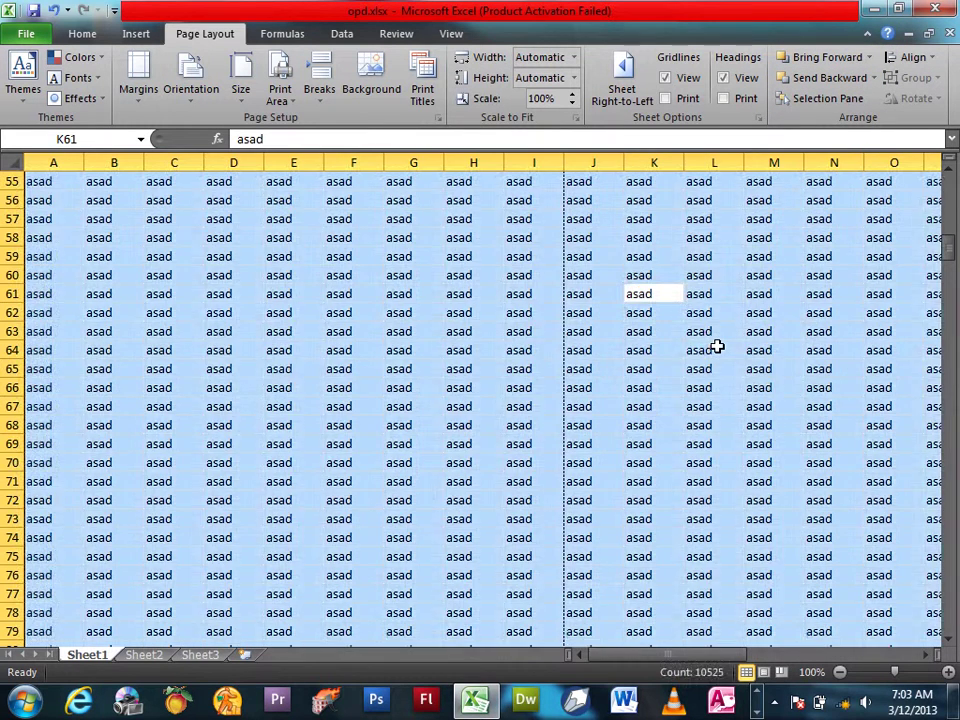
{"action": "key", "text": "Delete"}
{"action": "left_click", "coordinate": [138, 262]}
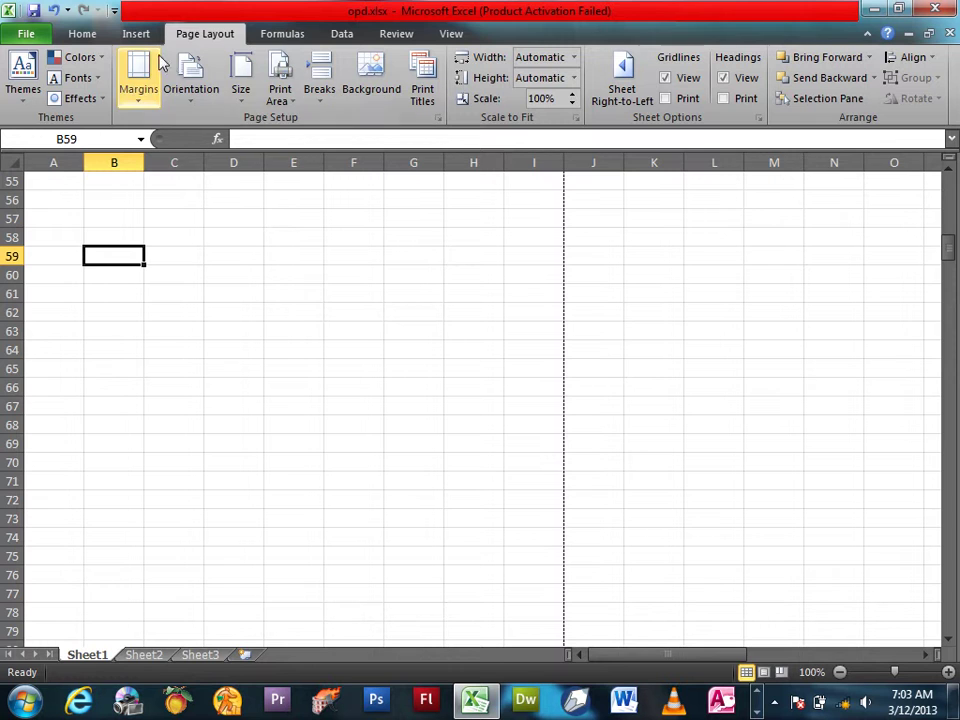
Draw a heart shape spanning roughly rows 58 to 69
{"action": "left_click", "coordinate": [136, 34]}
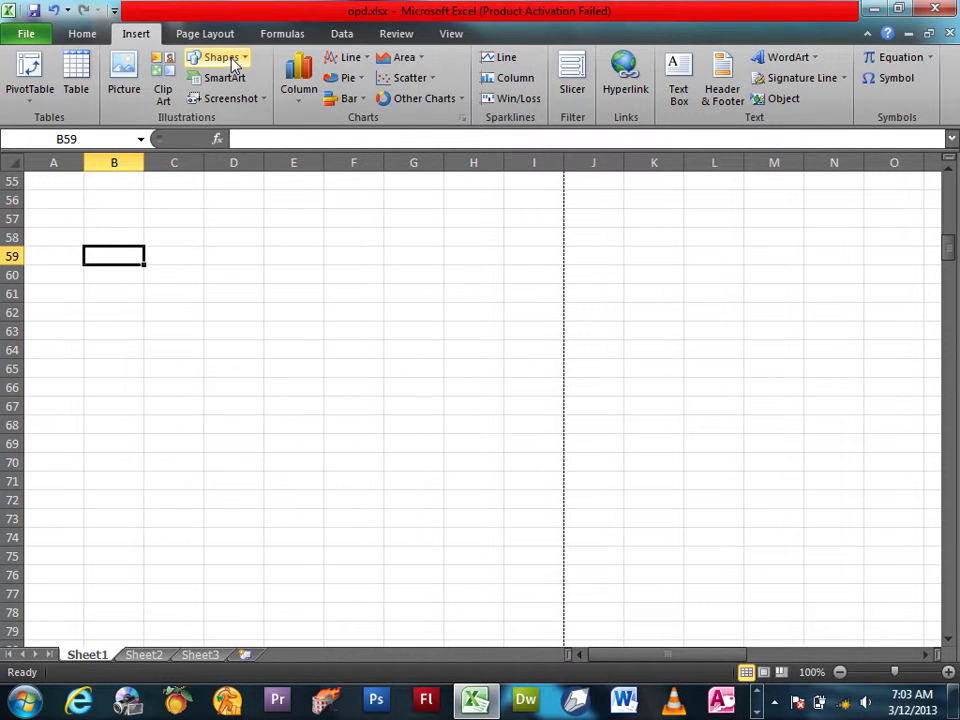
{"action": "left_click", "coordinate": [224, 57]}
{"action": "left_click", "coordinate": [307, 258]}
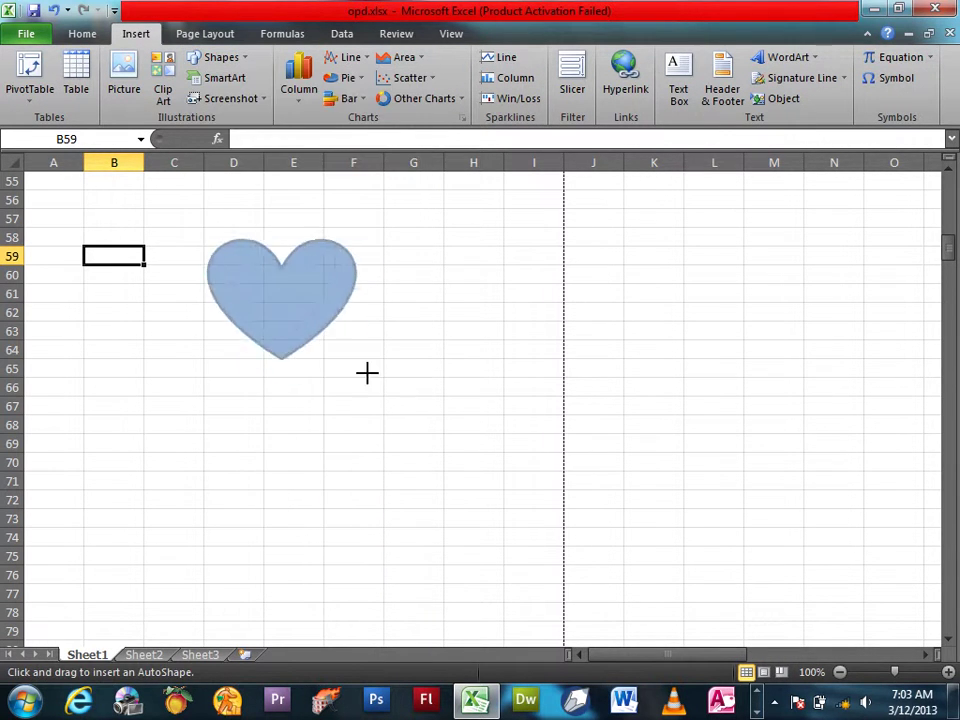
{"action": "left_click_drag", "start_coordinate": [208, 238], "coordinate": [496, 448]}
Give the heart a dark red fill and a dark red outline
{"action": "left_click", "coordinate": [384, 64]}
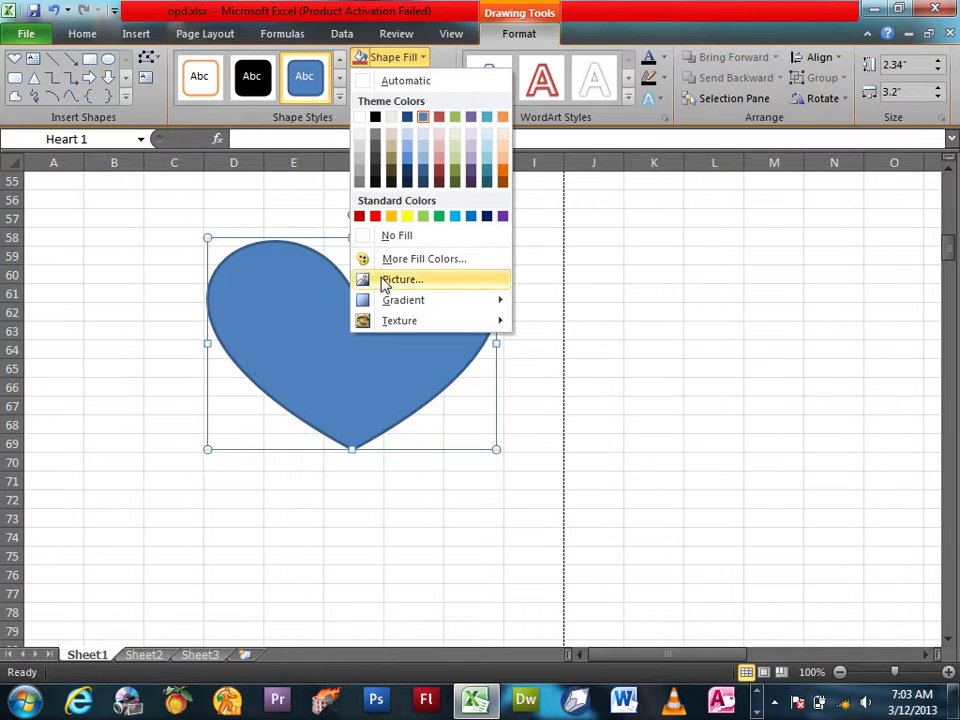
{"action": "left_click", "coordinate": [359, 214]}
{"action": "left_click", "coordinate": [392, 78]}
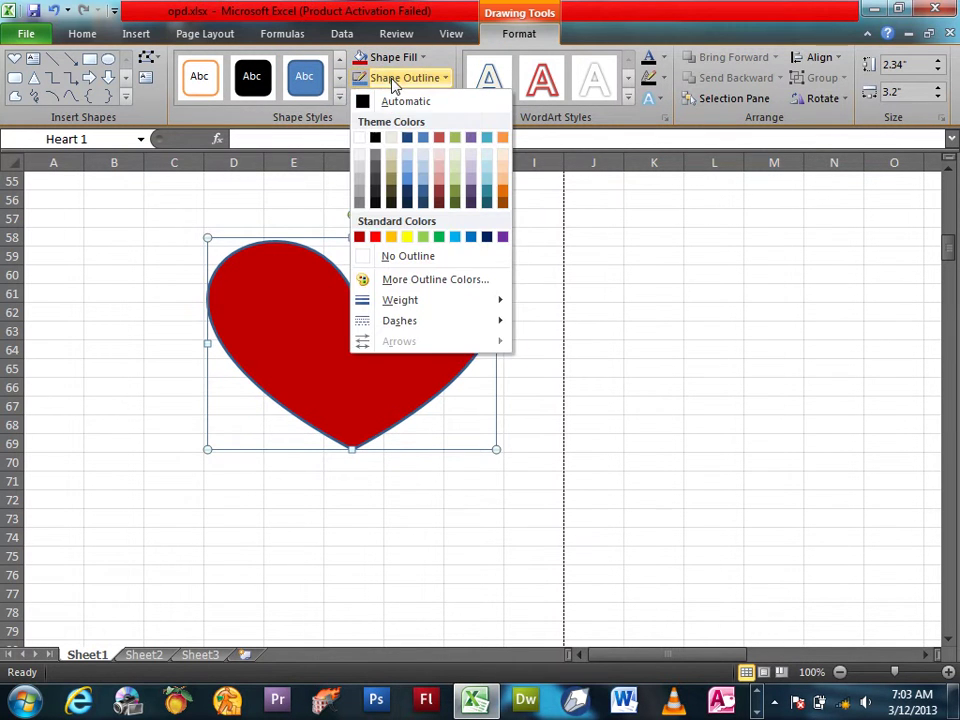
{"action": "left_click", "coordinate": [360, 236]}
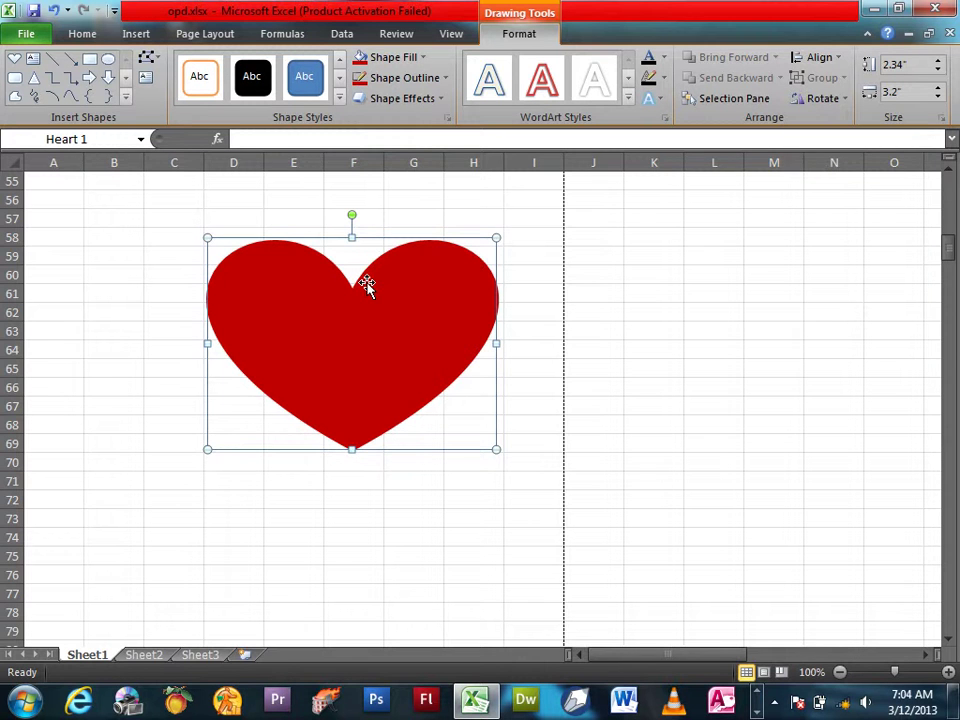
Make two copies of the heart below it, styled blue and black
{"action": "left_click_drag", "start_coordinate": [358, 311], "coordinate": [360, 348], "text": "ctrl"}
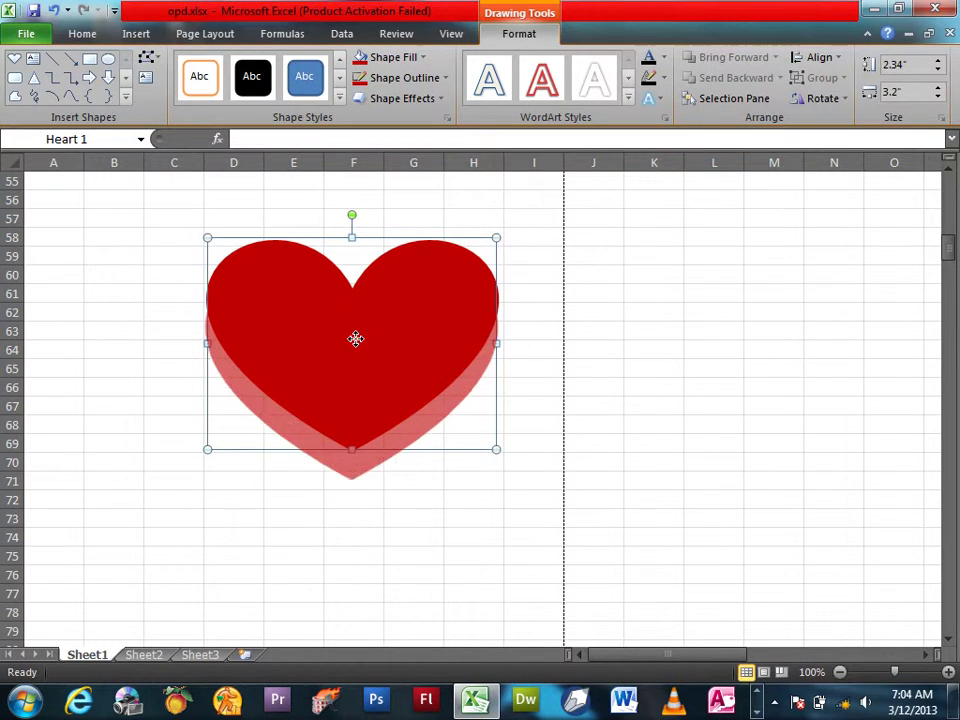
{"action": "left_click", "coordinate": [322, 85]}
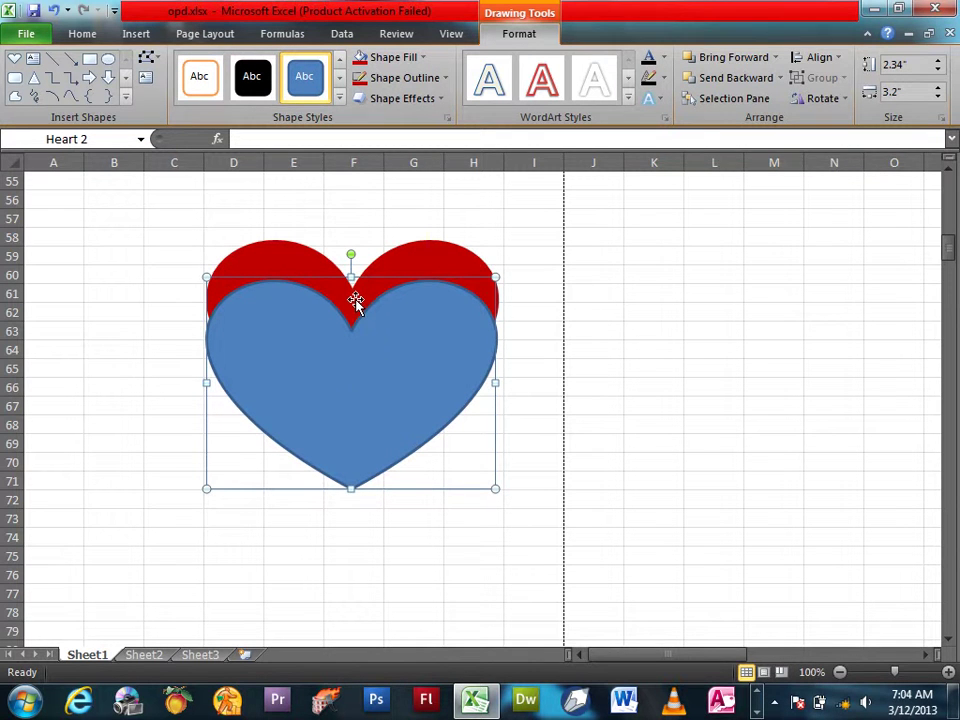
{"action": "mouse_move", "coordinate": [359, 378]}
{"action": "left_mouse_down"}
{"action": "mouse_move", "coordinate": [357, 405]}
{"action": "mouse_move", "coordinate": [325, 415]}
{"action": "left_mouse_up"}
{"action": "left_click", "coordinate": [262, 87]}
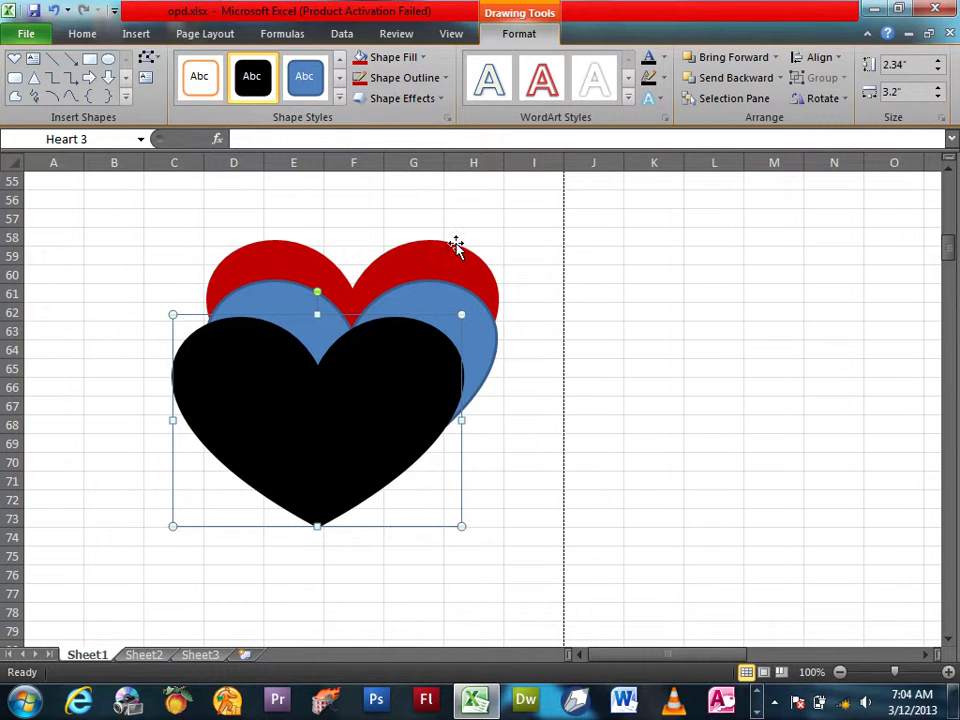
Nudge the blue heart slightly right and select each heart, ending on the black one
{"action": "left_click", "coordinate": [538, 203]}
{"action": "left_click_drag", "start_coordinate": [433, 306], "coordinate": [456, 308]}
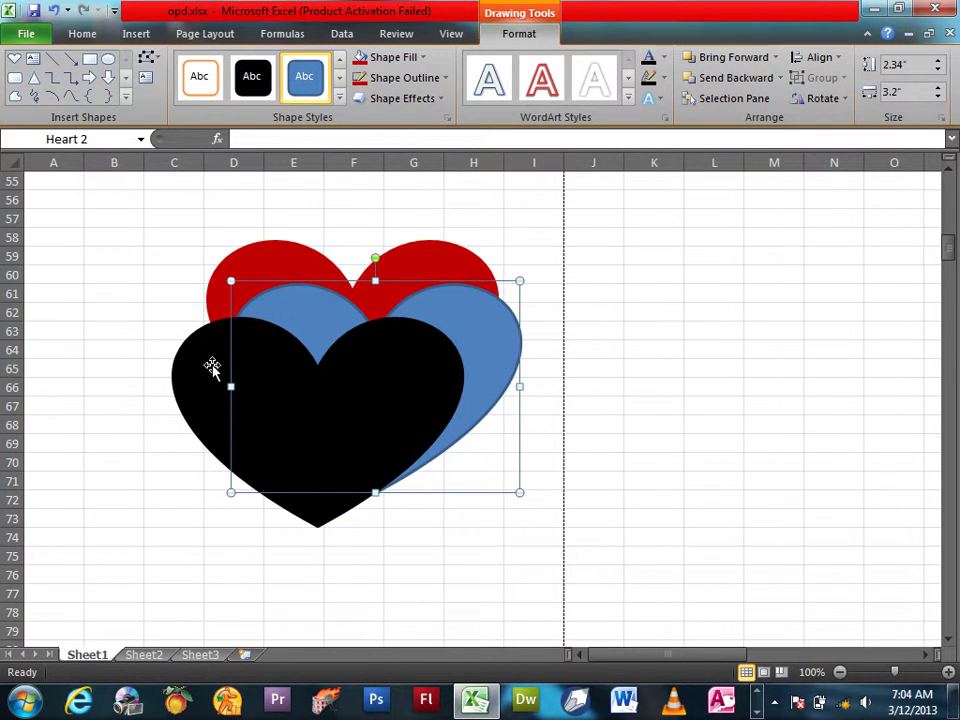
{"action": "left_click", "coordinate": [210, 369]}
{"action": "left_click", "coordinate": [476, 331]}
{"action": "left_click", "coordinate": [452, 261]}
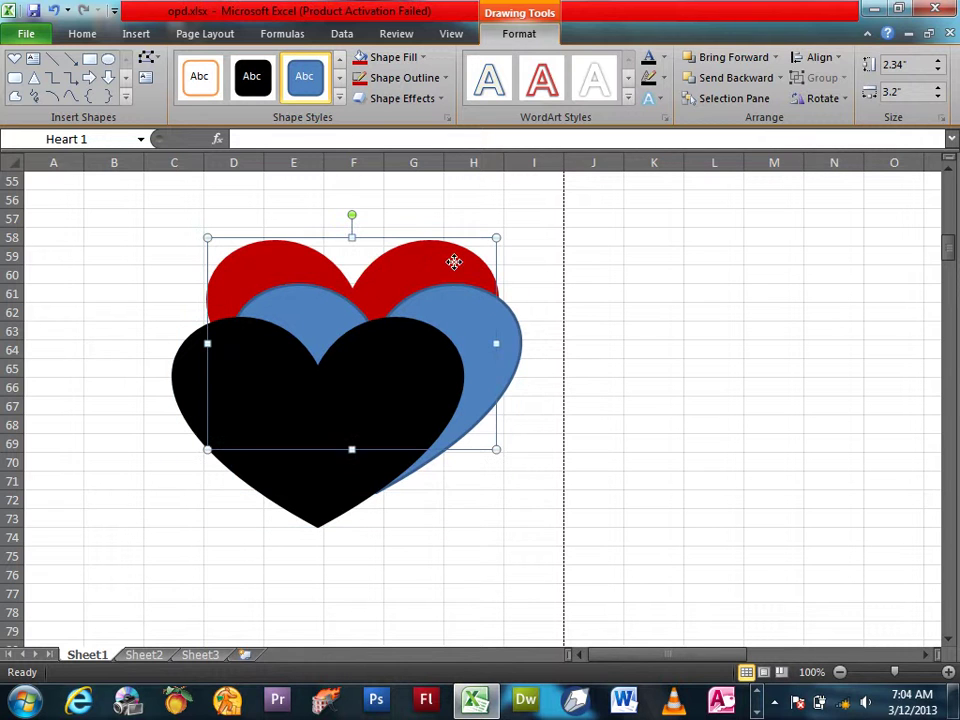
{"action": "left_click", "coordinate": [194, 381]}
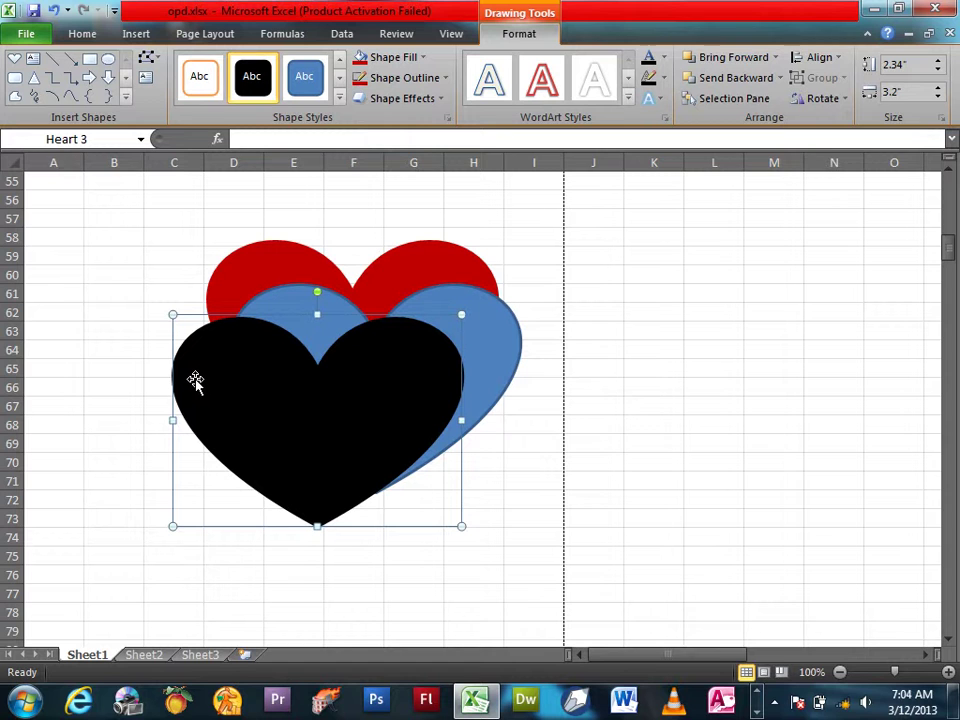
{"action": "left_click", "coordinate": [180, 38]}
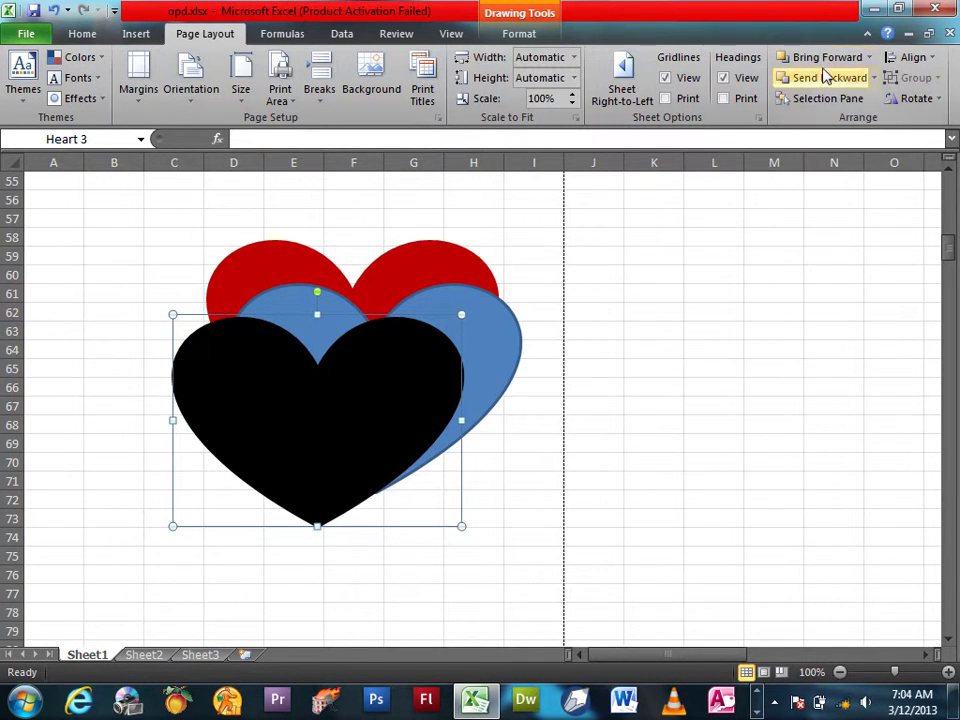
{"action": "left_click", "coordinate": [826, 77]}
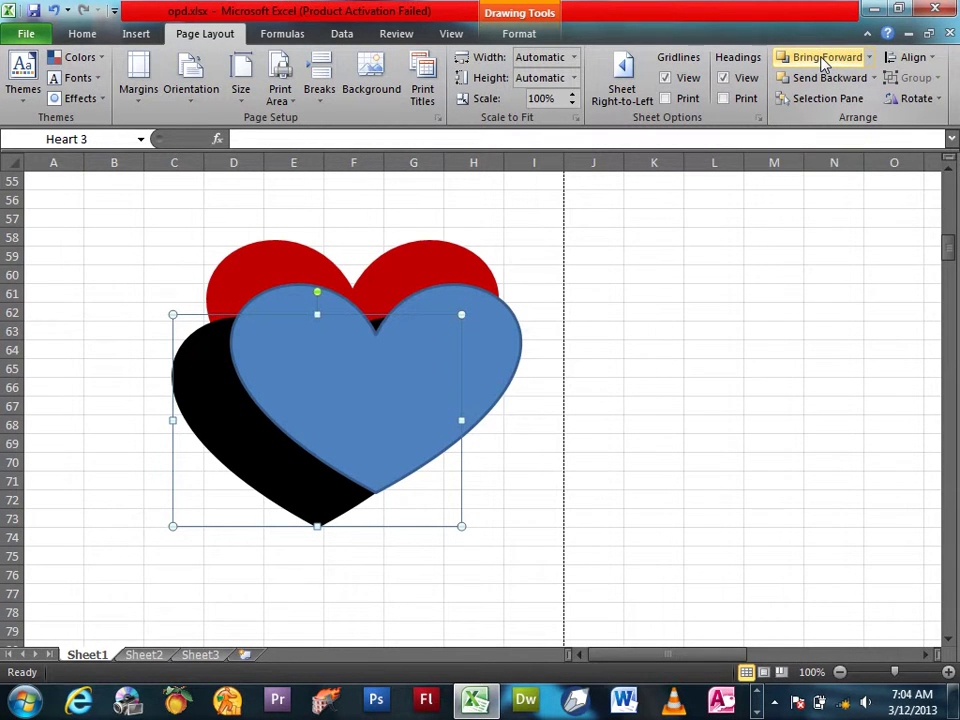
{"action": "left_click", "coordinate": [825, 62]}
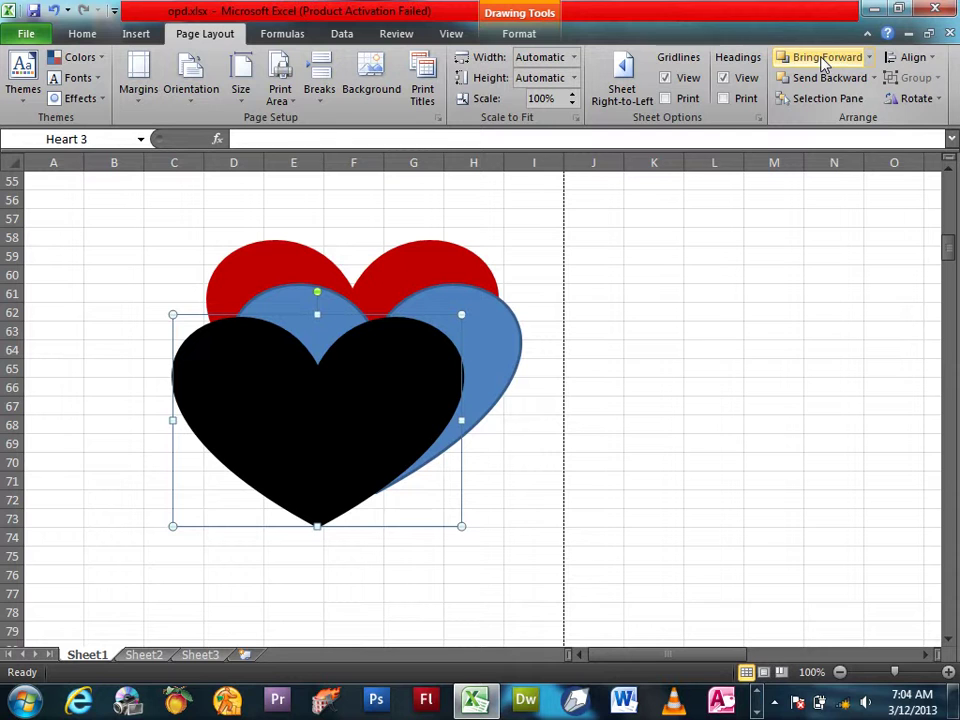
{"action": "left_click", "coordinate": [873, 78]}
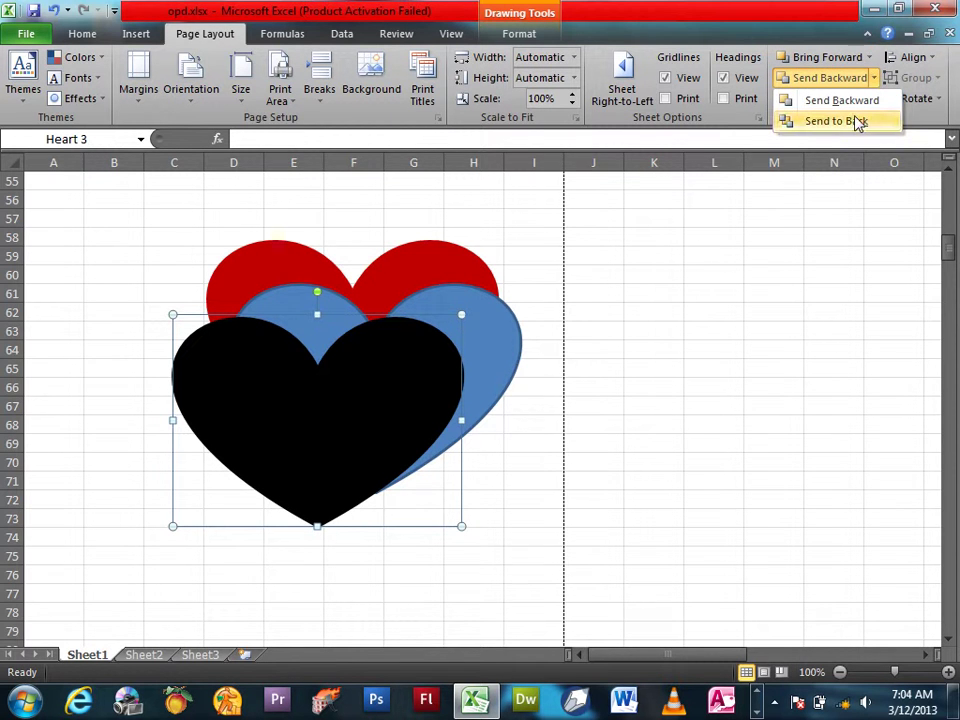
{"action": "left_click", "coordinate": [858, 121]}
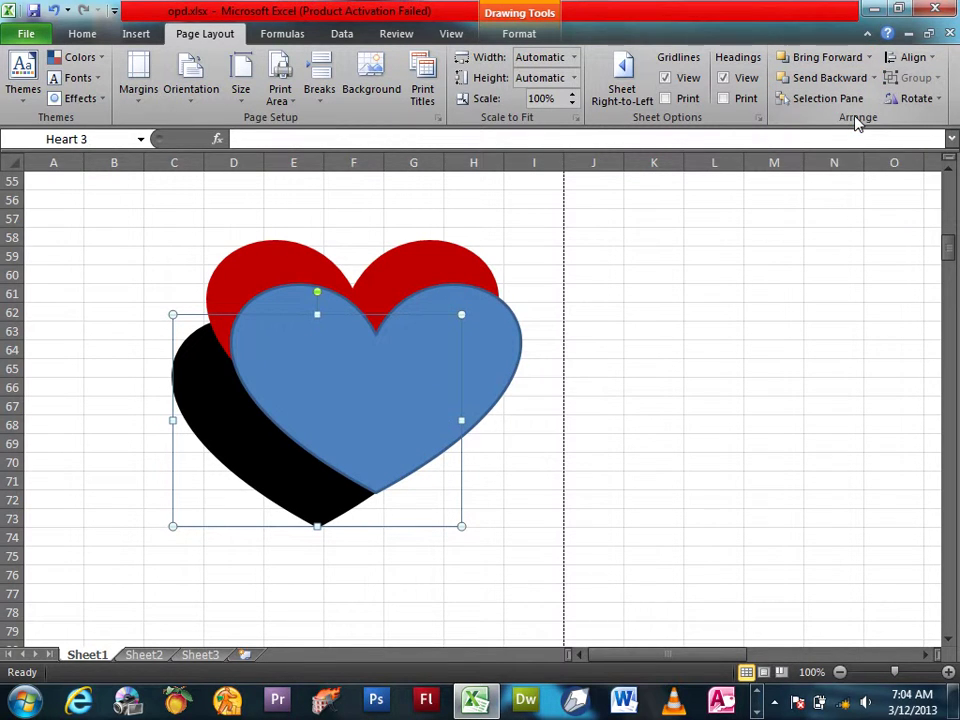
{"action": "left_click", "coordinate": [870, 57]}
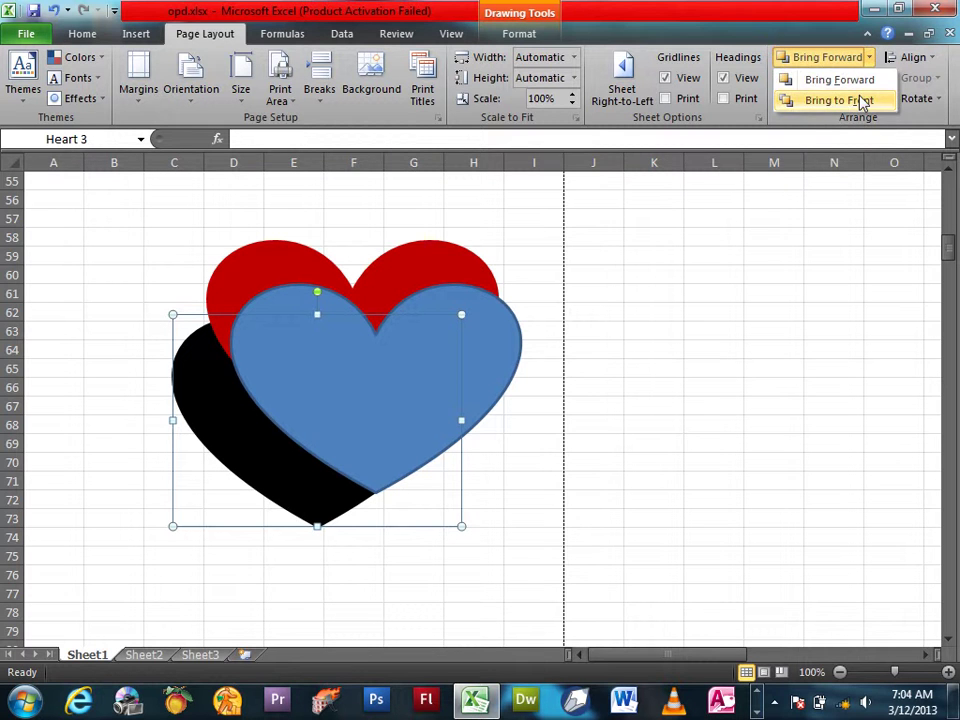
{"action": "left_click", "coordinate": [861, 101]}
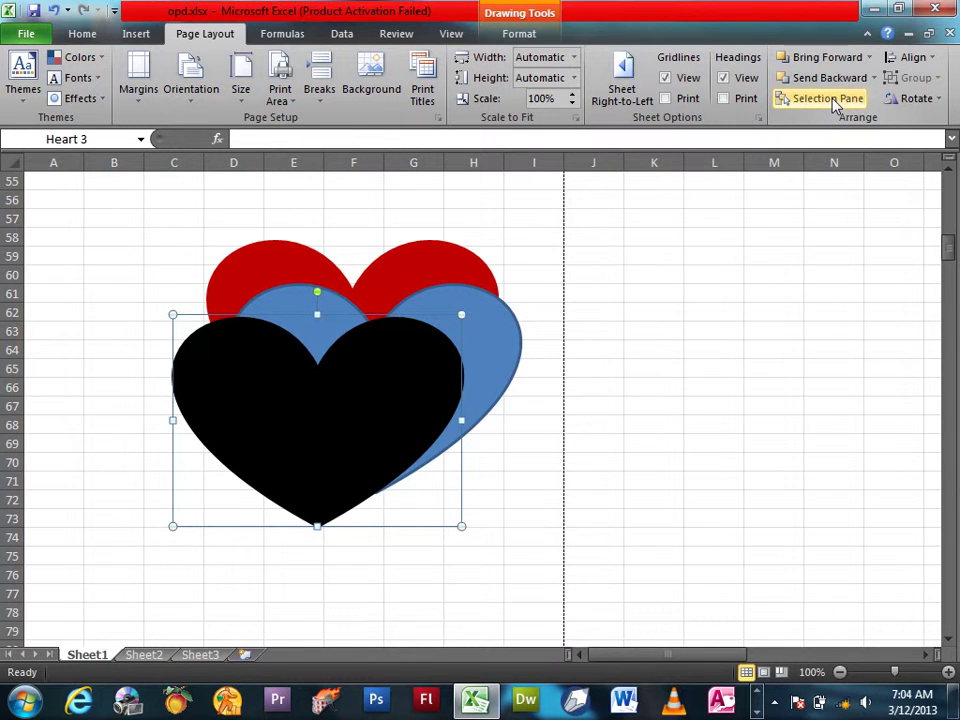
{"action": "left_click", "coordinate": [836, 100]}
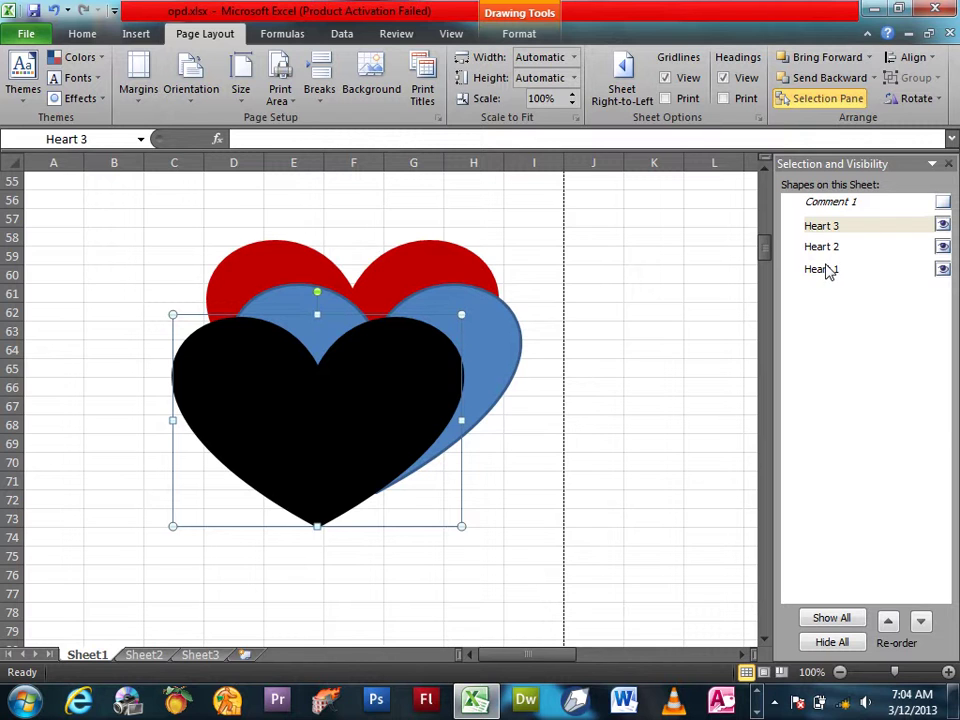
{"action": "left_click", "coordinate": [833, 643]}
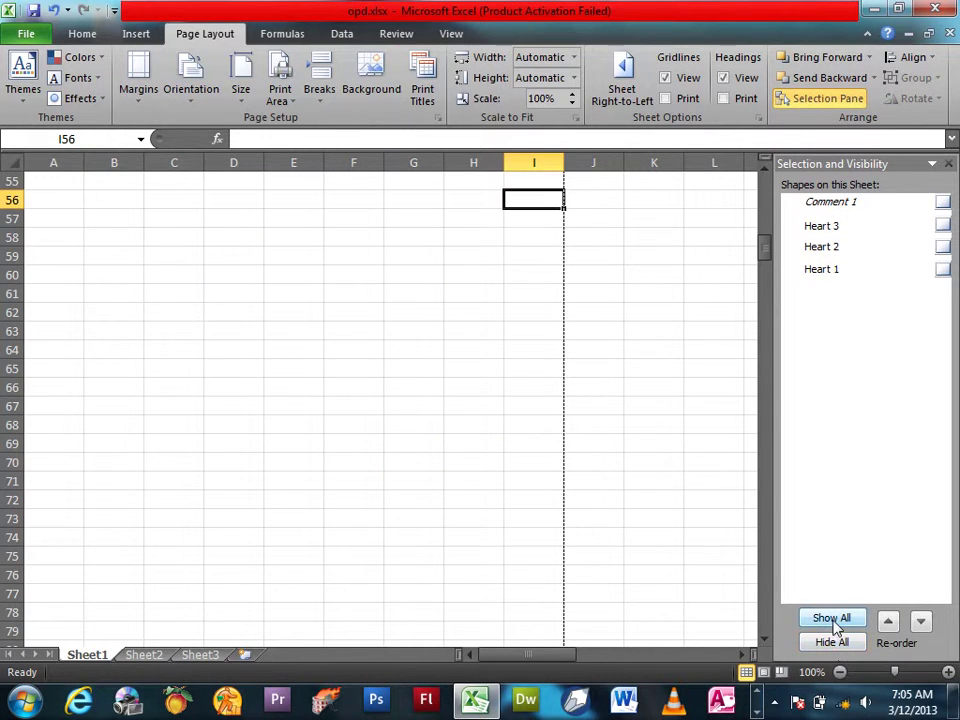
{"action": "left_click", "coordinate": [833, 620]}
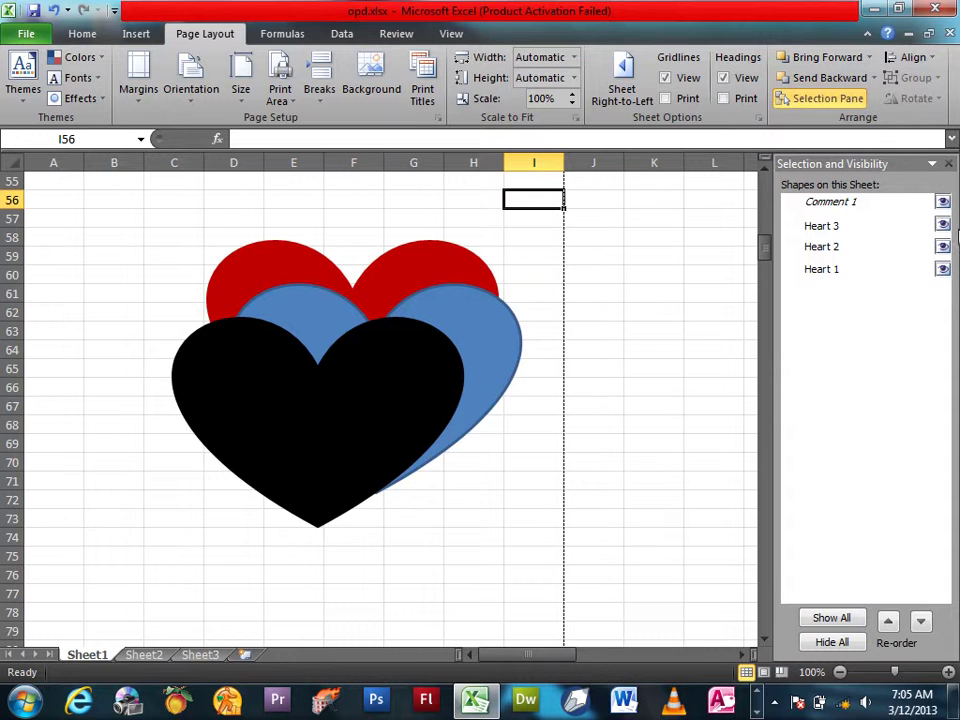
{"action": "left_click", "coordinate": [943, 226]}
{"action": "left_click", "coordinate": [943, 247]}
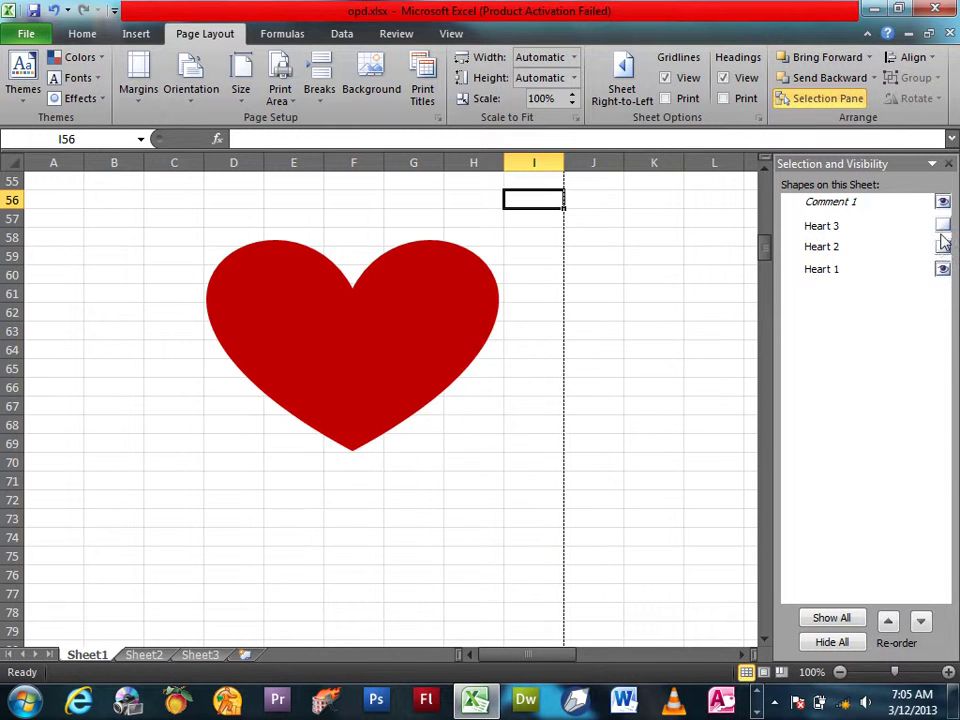
{"action": "left_click", "coordinate": [943, 226]}
{"action": "left_click", "coordinate": [943, 247]}
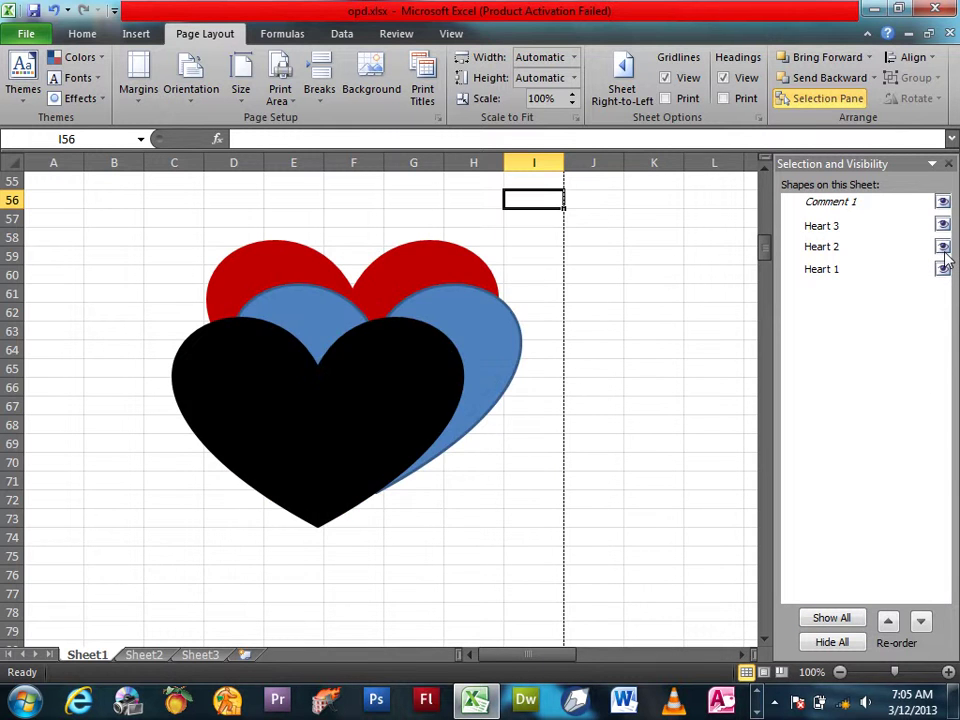
{"action": "left_click", "coordinate": [948, 163]}
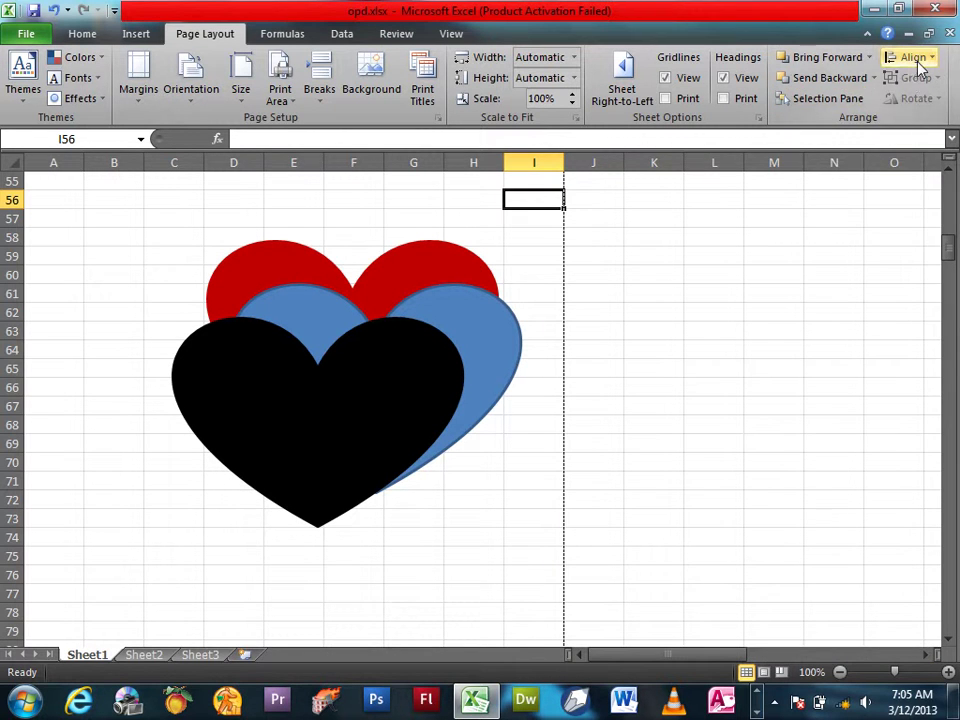
{"action": "left_click", "coordinate": [916, 60]}
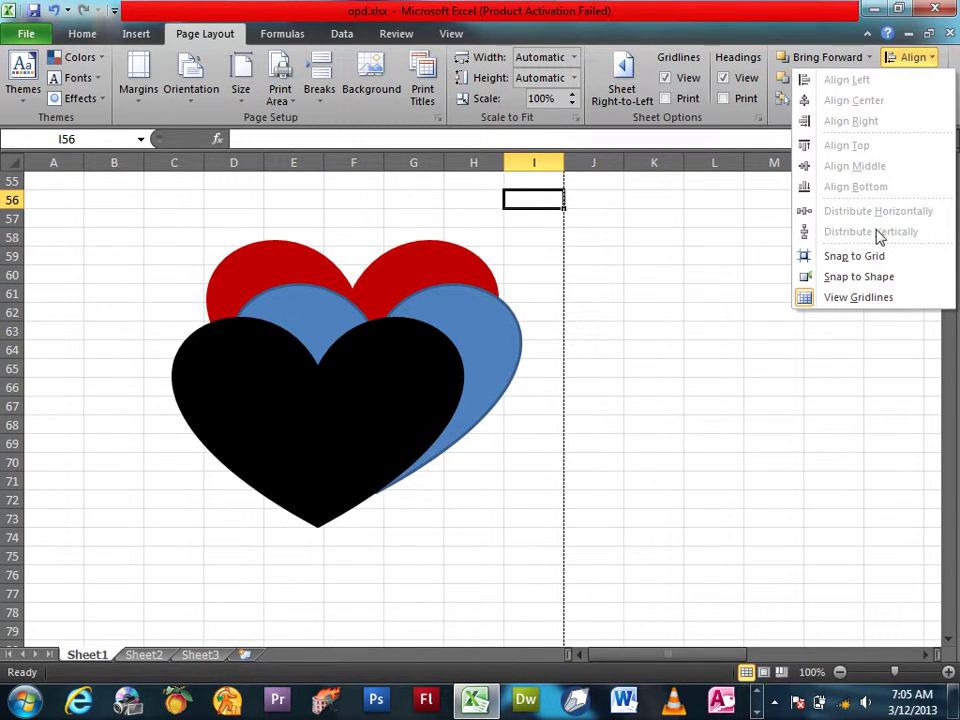
{"action": "left_click", "coordinate": [410, 427]}
{"action": "left_click_drag", "start_coordinate": [362, 416], "coordinate": [649, 439]}
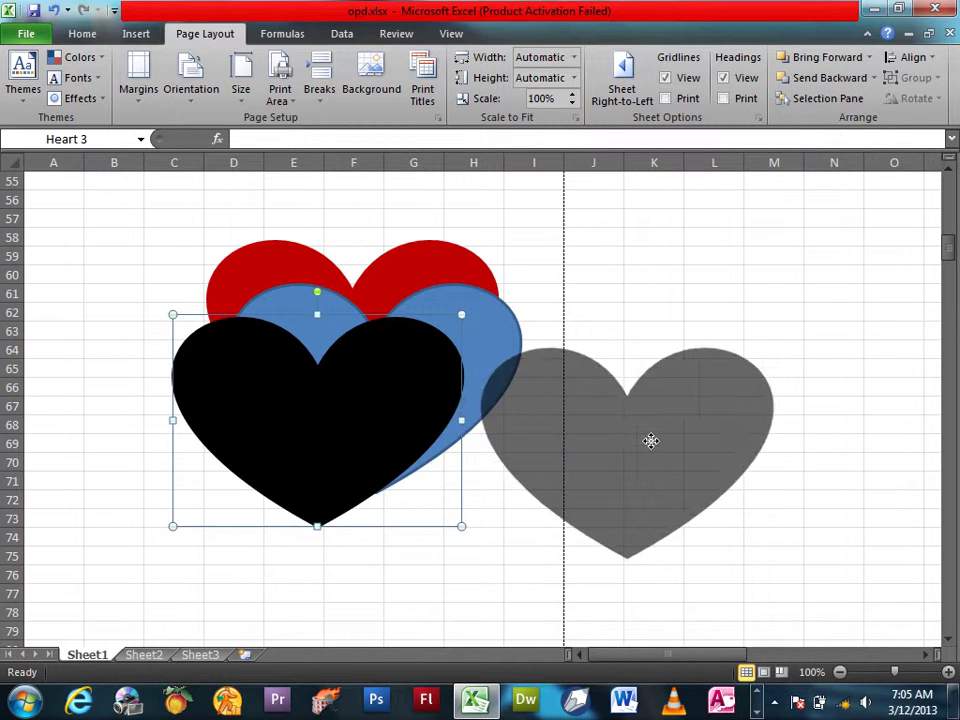
{"action": "mouse_move", "coordinate": [422, 392]}
{"action": "left_mouse_down"}
{"action": "mouse_move", "coordinate": [164, 485]}
{"action": "mouse_move", "coordinate": [164, 496]}
{"action": "left_mouse_up"}
{"action": "left_click_drag", "start_coordinate": [383, 327], "coordinate": [447, 267]}
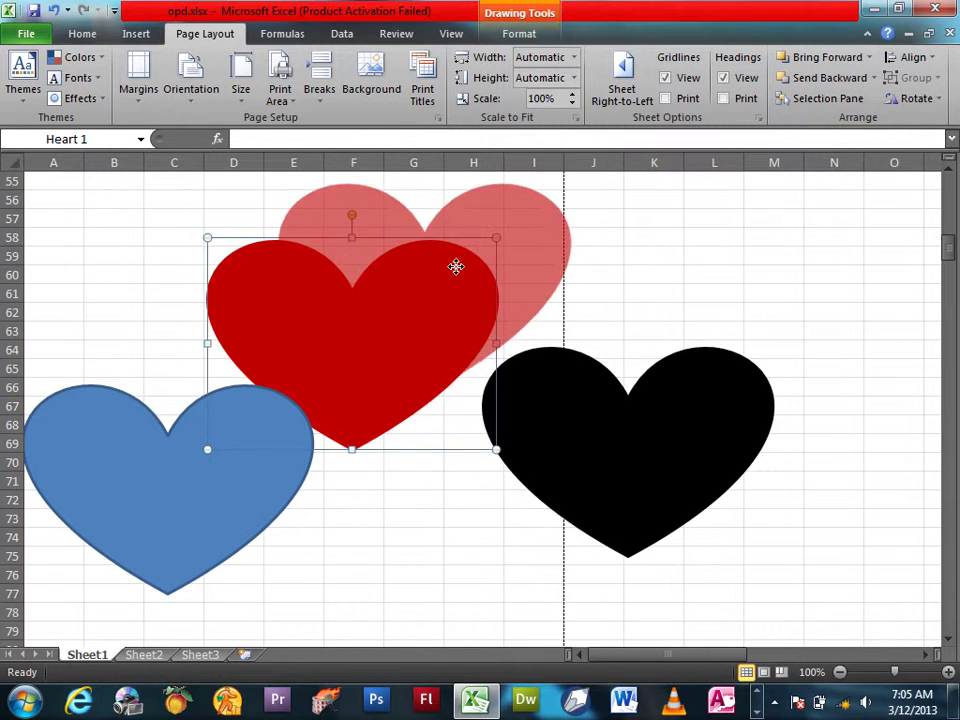
{"action": "left_click", "coordinate": [268, 471], "text": "shift"}
{"action": "left_click", "coordinate": [566, 470], "text": "shift"}
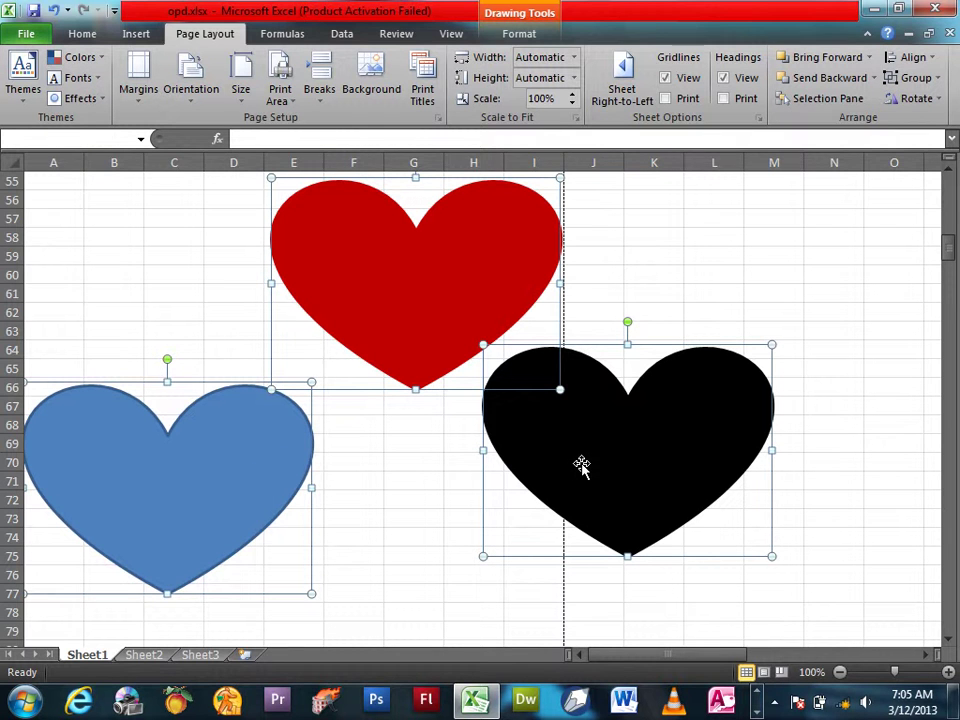
{"action": "left_click", "coordinate": [914, 60]}
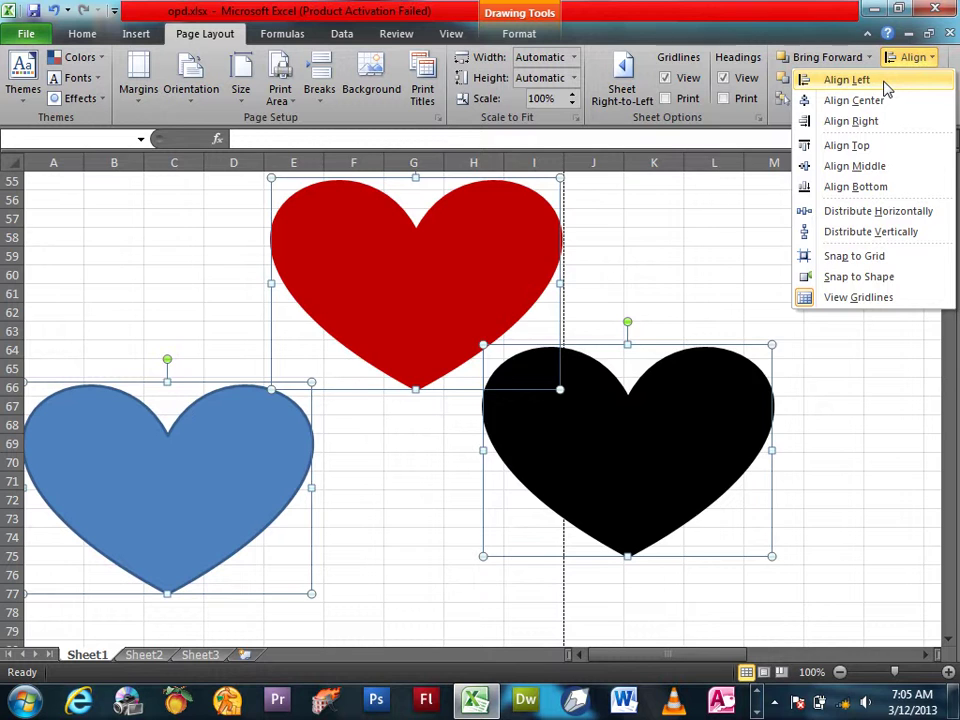
{"action": "left_click", "coordinate": [885, 82]}
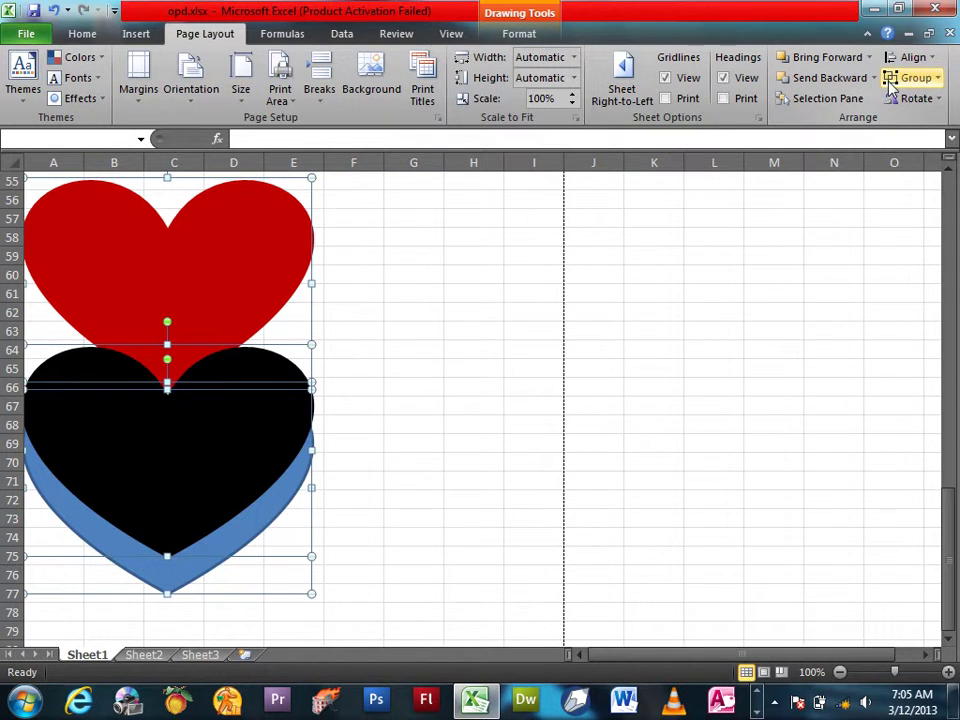
{"action": "key", "text": "ctrl+z"}
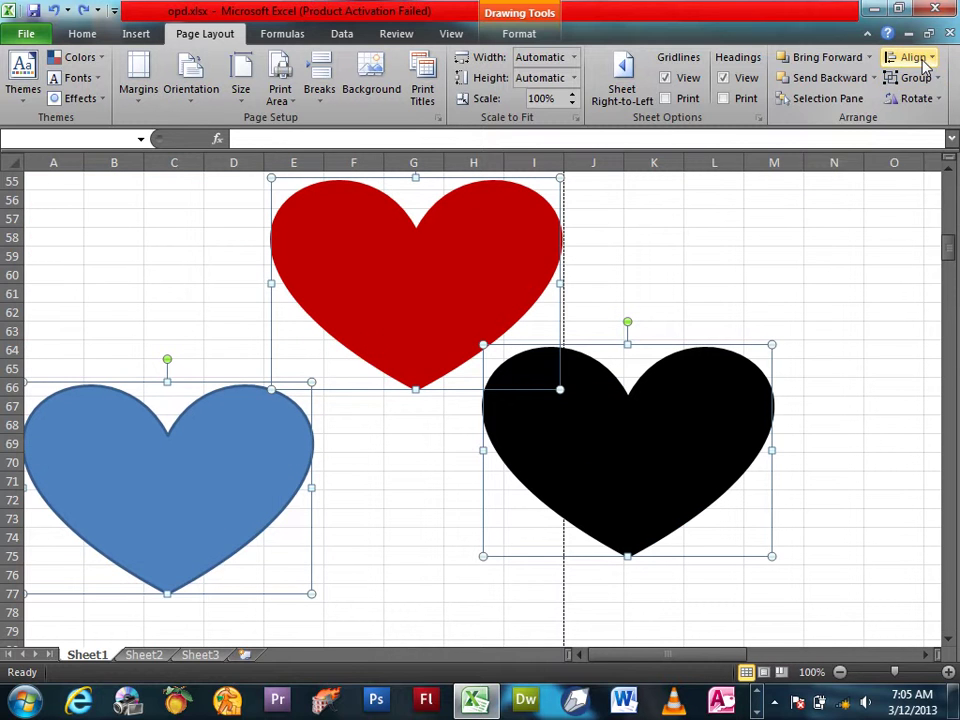
{"action": "left_click", "coordinate": [913, 57]}
{"action": "left_click", "coordinate": [906, 102]}
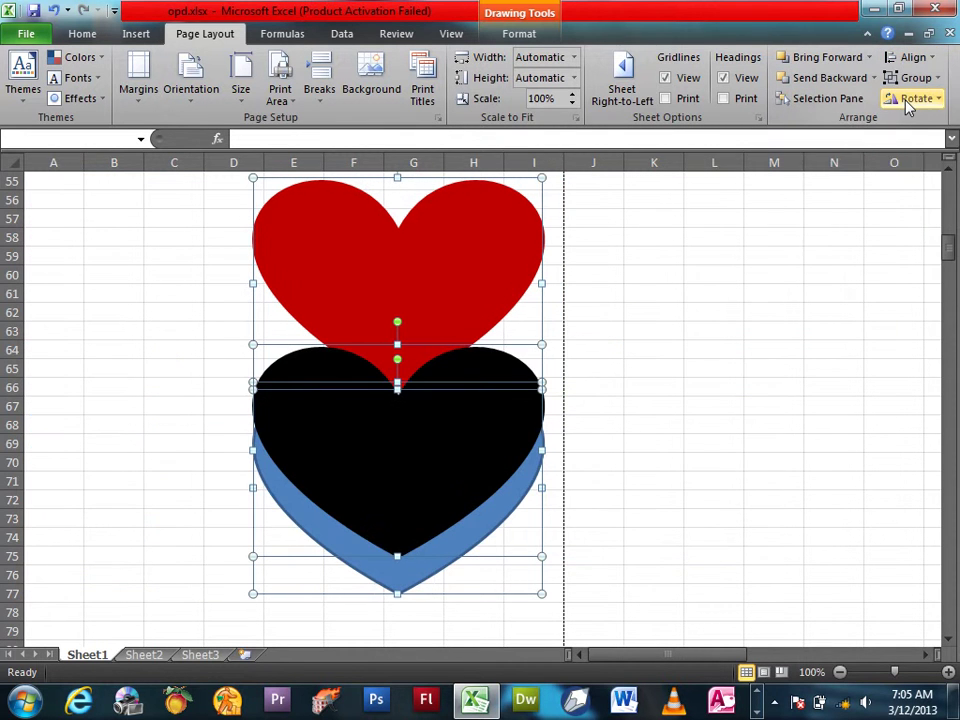
{"action": "key", "text": "ctrl+z"}
{"action": "left_click", "coordinate": [913, 57]}
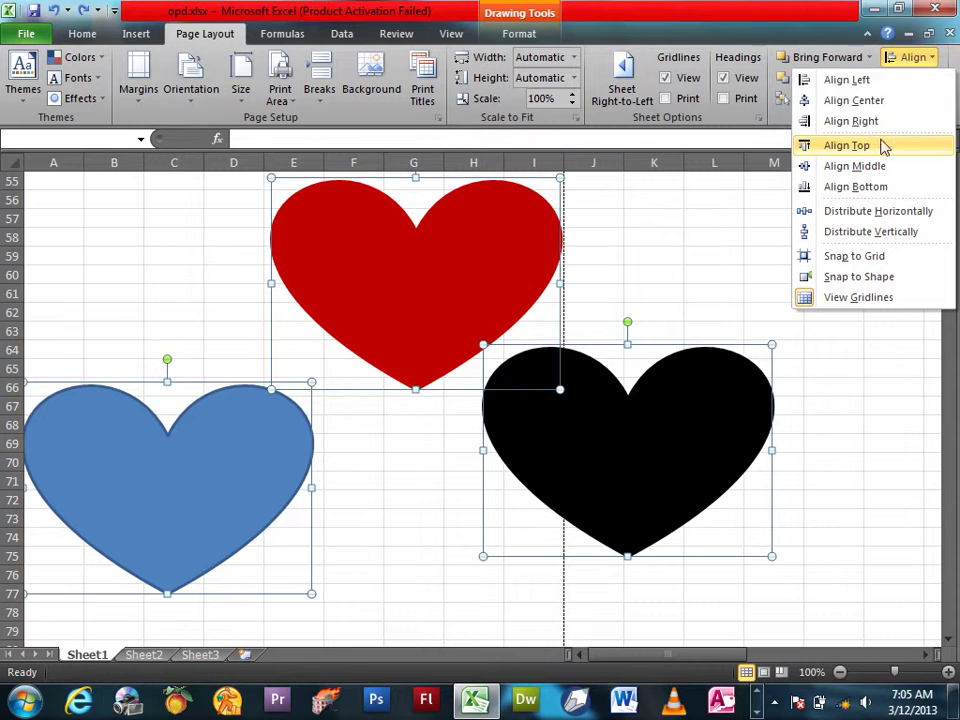
Group the three hearts into one object and nudge it slightly right
{"action": "left_click", "coordinate": [908, 60]}
{"action": "left_click", "coordinate": [906, 80]}
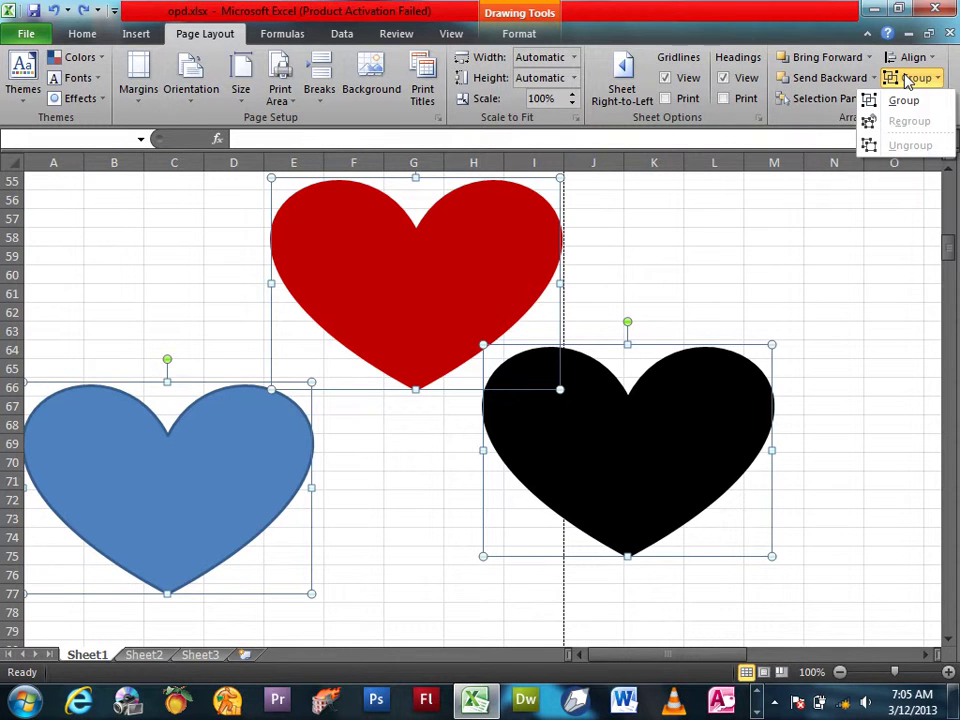
{"action": "left_click", "coordinate": [903, 100]}
{"action": "left_click", "coordinate": [673, 311]}
{"action": "key", "text": "Right"}
{"action": "key", "text": "Right"}
{"action": "key", "text": "Right"}
{"action": "key", "text": "Up"}
{"action": "mouse_move", "coordinate": [538, 268]}
{"action": "left_mouse_down"}
{"action": "mouse_move", "coordinate": [583, 268]}
{"action": "mouse_move", "coordinate": [532, 268]}
{"action": "left_mouse_up"}
Ungroup the hearts, then regroup them into a single object
{"action": "left_click", "coordinate": [911, 79]}
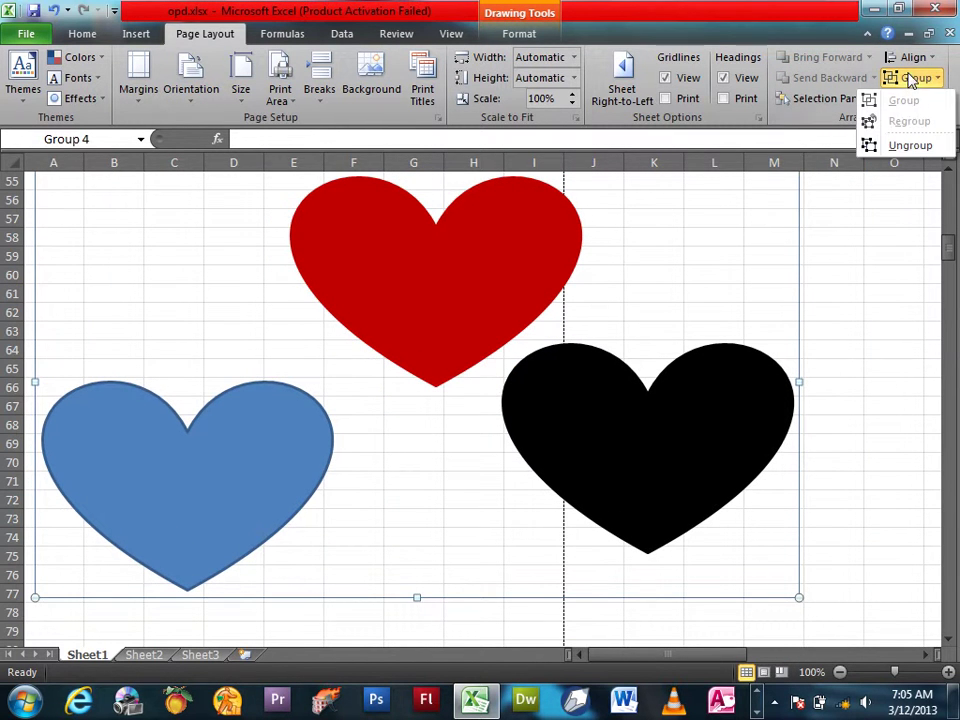
{"action": "left_click", "coordinate": [905, 145]}
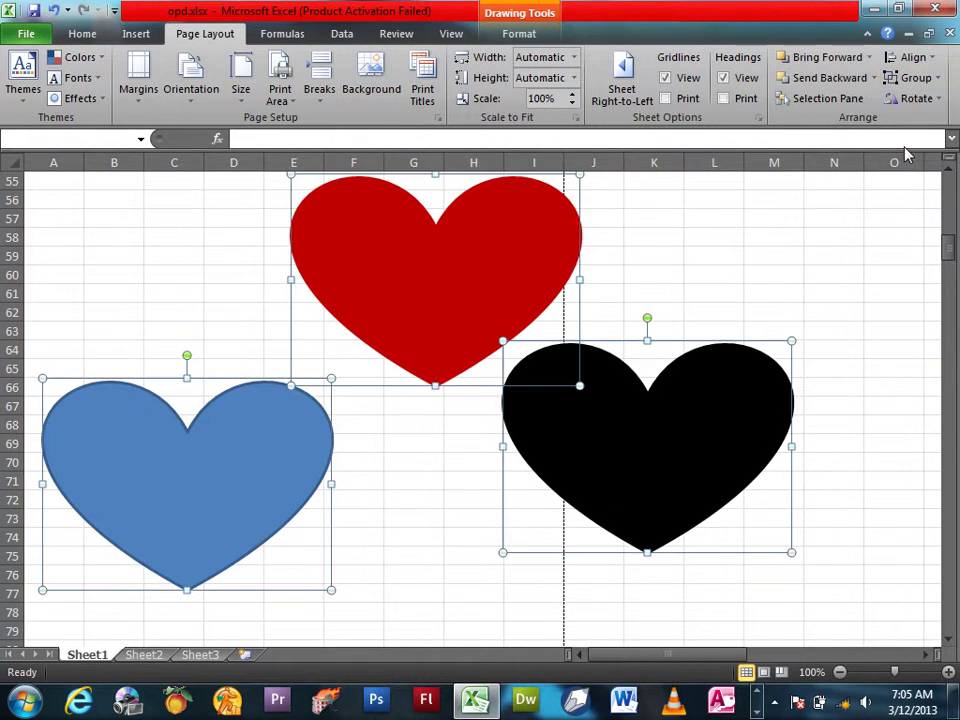
{"action": "left_click", "coordinate": [912, 99]}
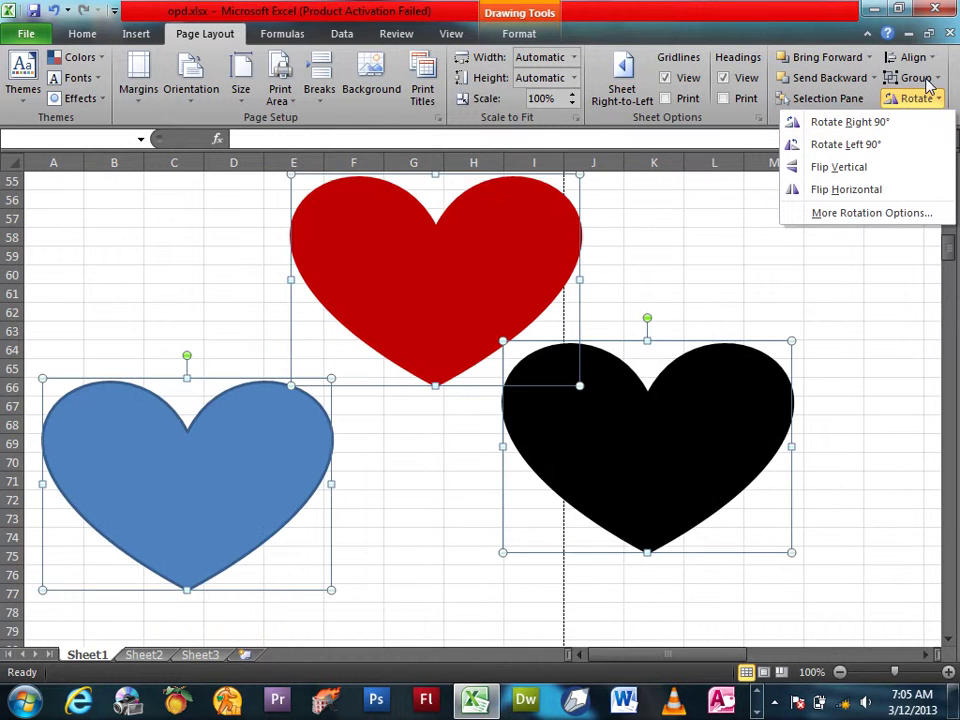
{"action": "left_click", "coordinate": [915, 78]}
{"action": "left_click", "coordinate": [911, 121]}
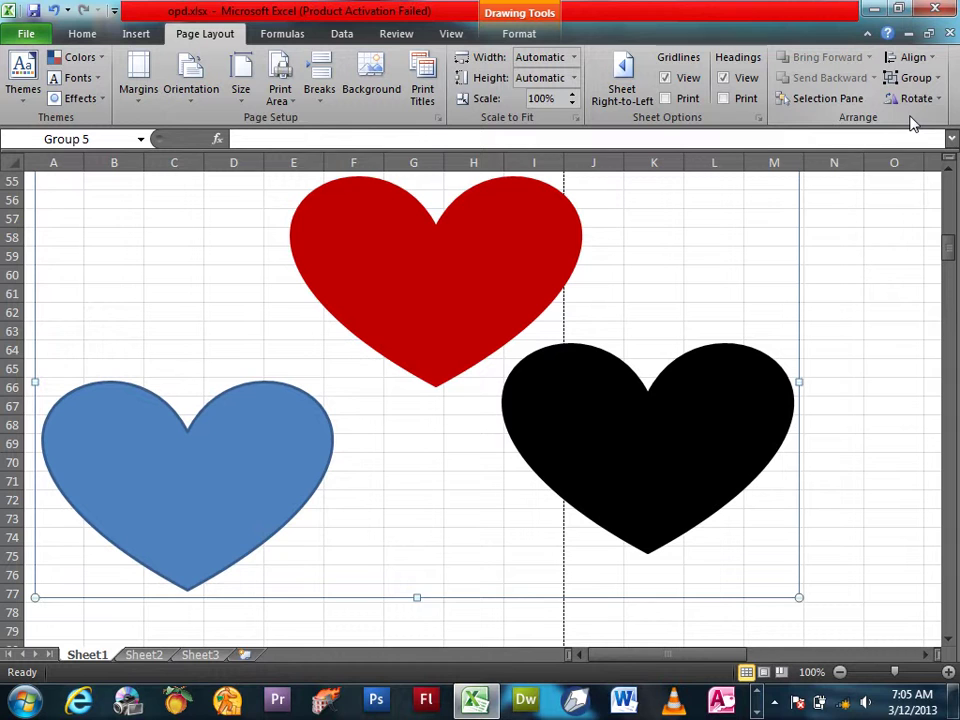
{"action": "left_click", "coordinate": [920, 99]}
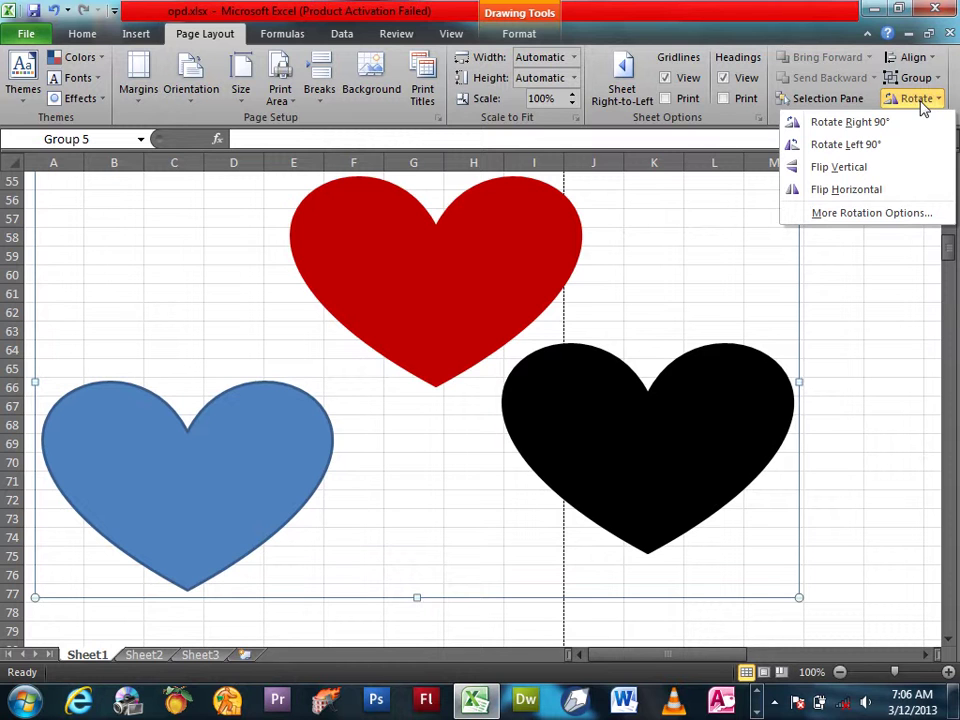
Launch Paint by running mspaint from the Win+R box
{"action": "key", "text": "super+r"}
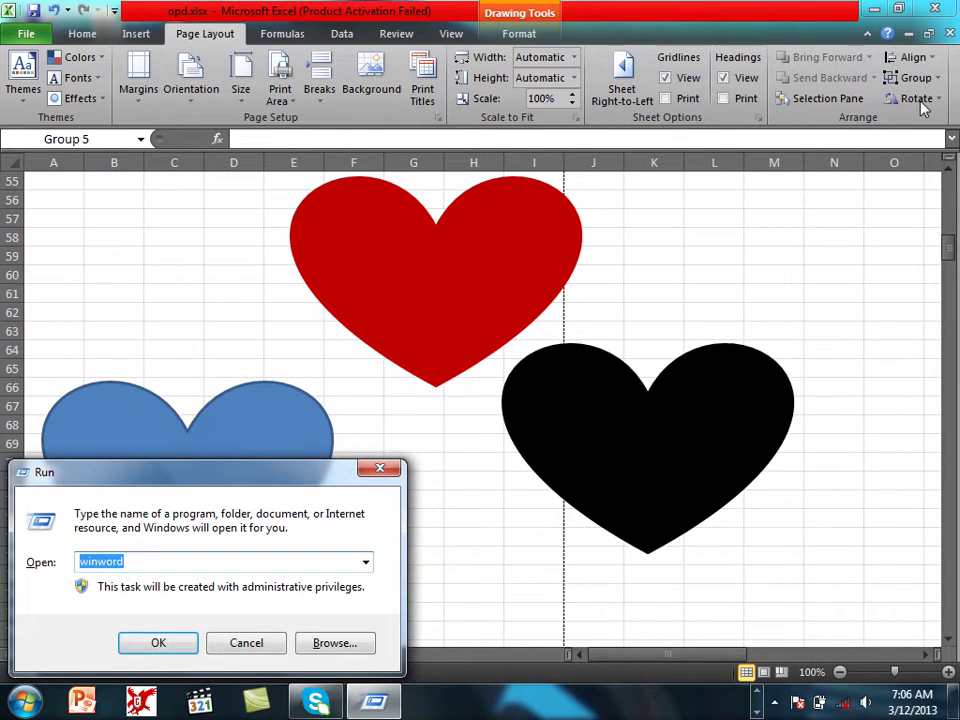
{"action": "type", "text": "mspaint"}
{"action": "key", "text": "Return"}
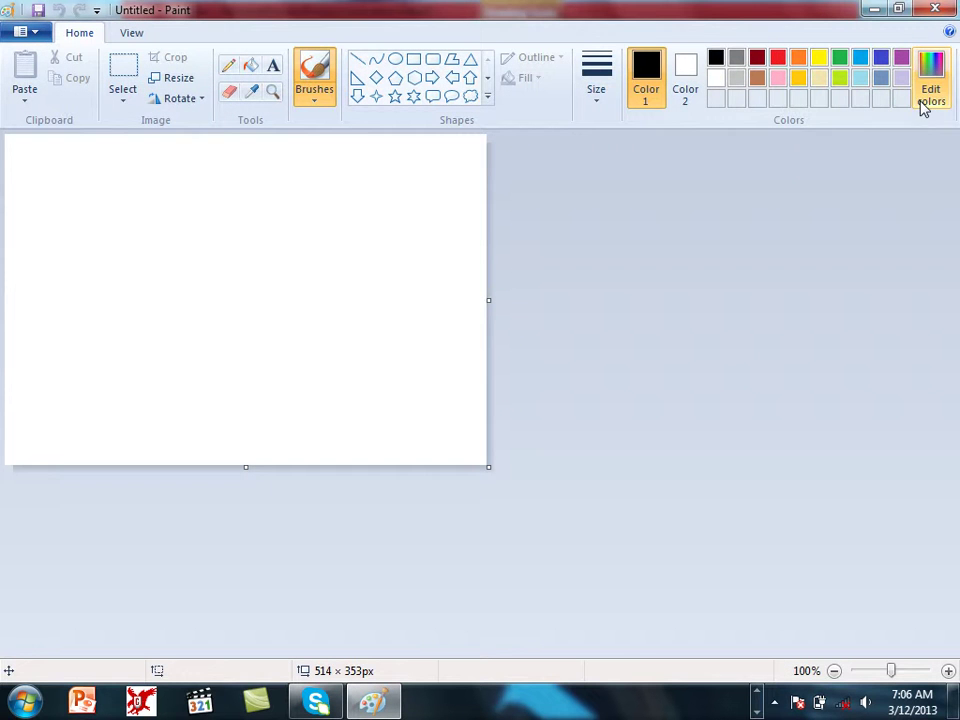
{"action": "left_click", "coordinate": [181, 104]}
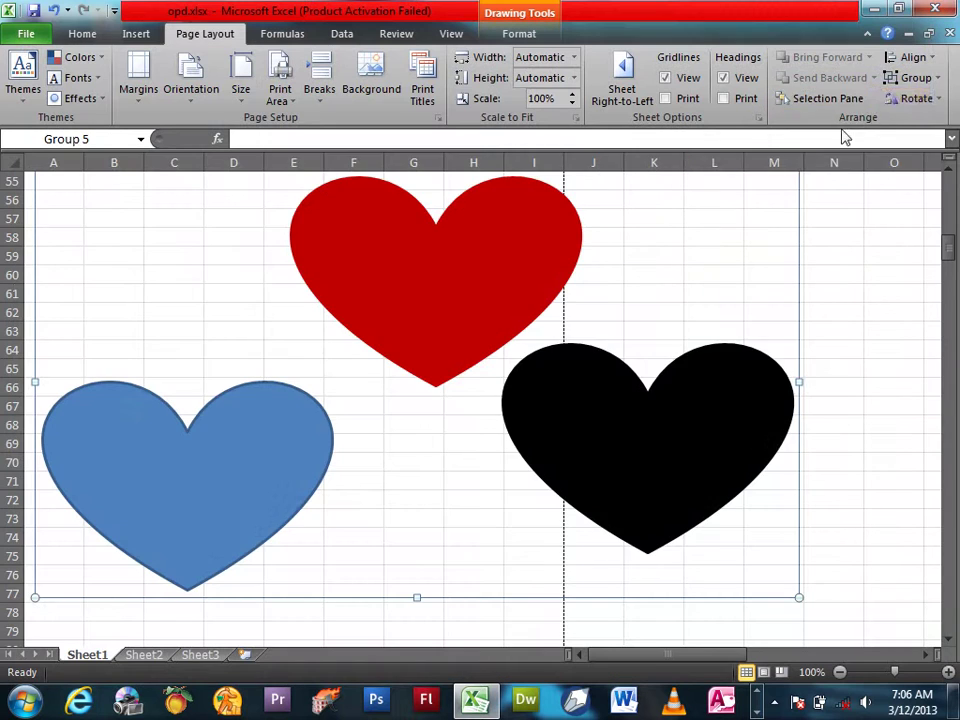
Select the grouped hearts and delete them
{"action": "left_click", "coordinate": [904, 100]}
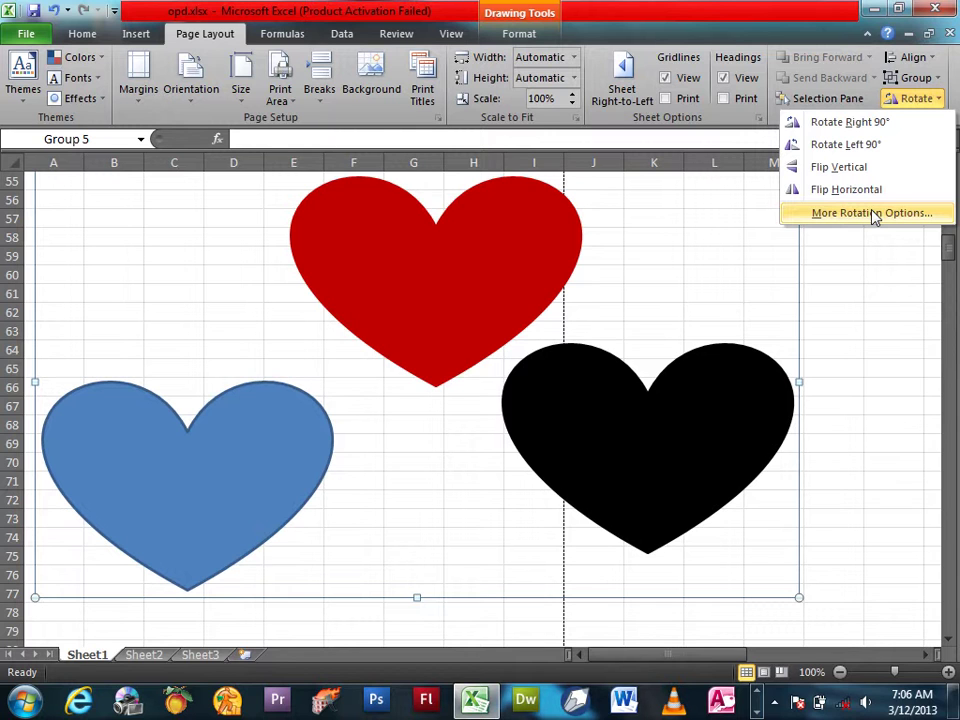
{"action": "left_click", "coordinate": [755, 385]}
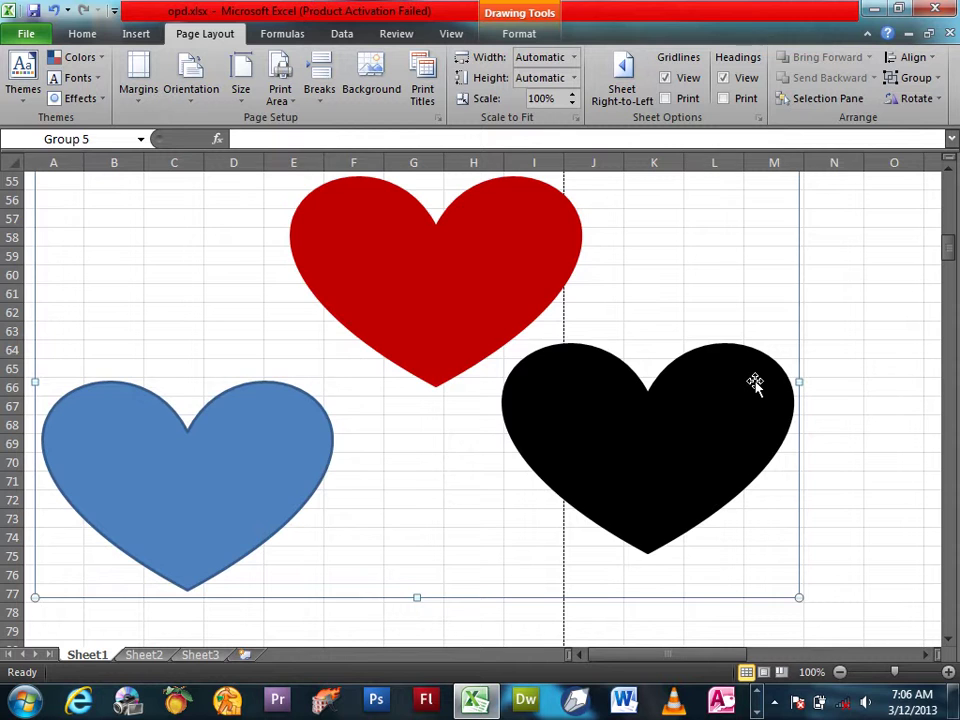
{"action": "key", "text": "Delete"}
Draw a vertical straight line from row 59 down to row 73
{"action": "scroll", "coordinate": [170, 80], "scroll_direction": "up", "scroll_amount": 1}
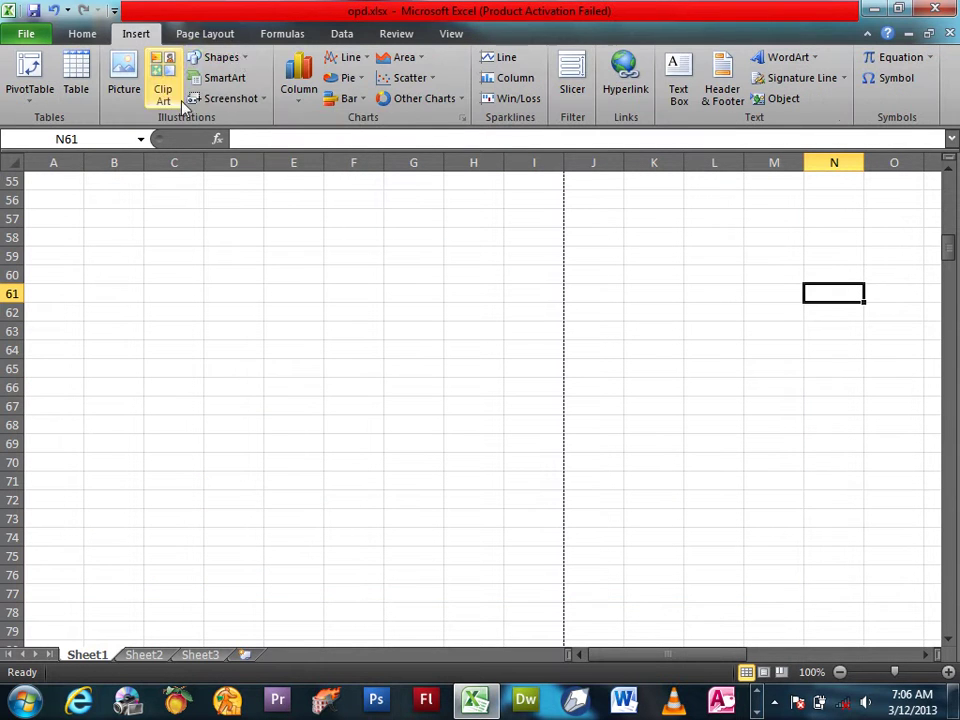
{"action": "left_click", "coordinate": [215, 58]}
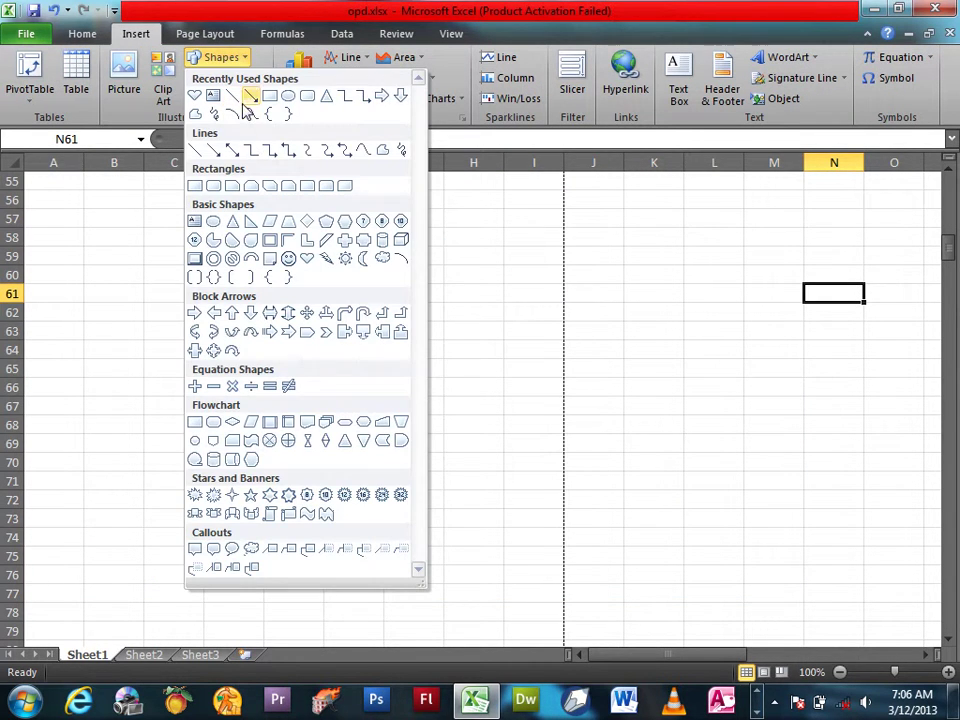
{"action": "left_click", "coordinate": [249, 96]}
{"action": "left_click", "coordinate": [229, 58]}
{"action": "left_click", "coordinate": [213, 149]}
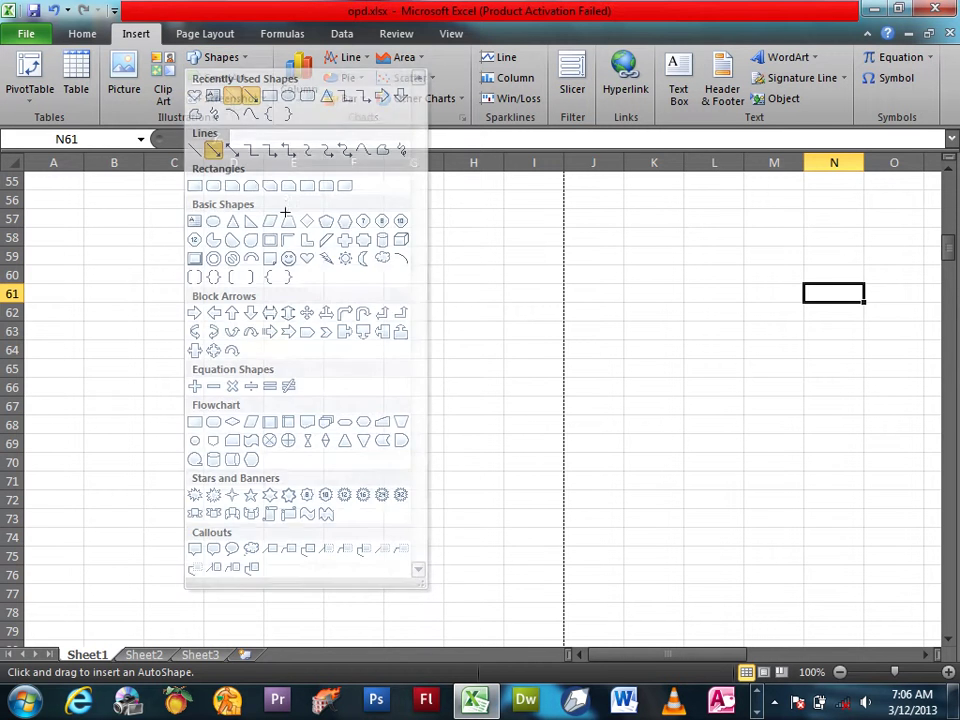
{"action": "left_click_drag", "start_coordinate": [439, 255], "coordinate": [441, 527]}
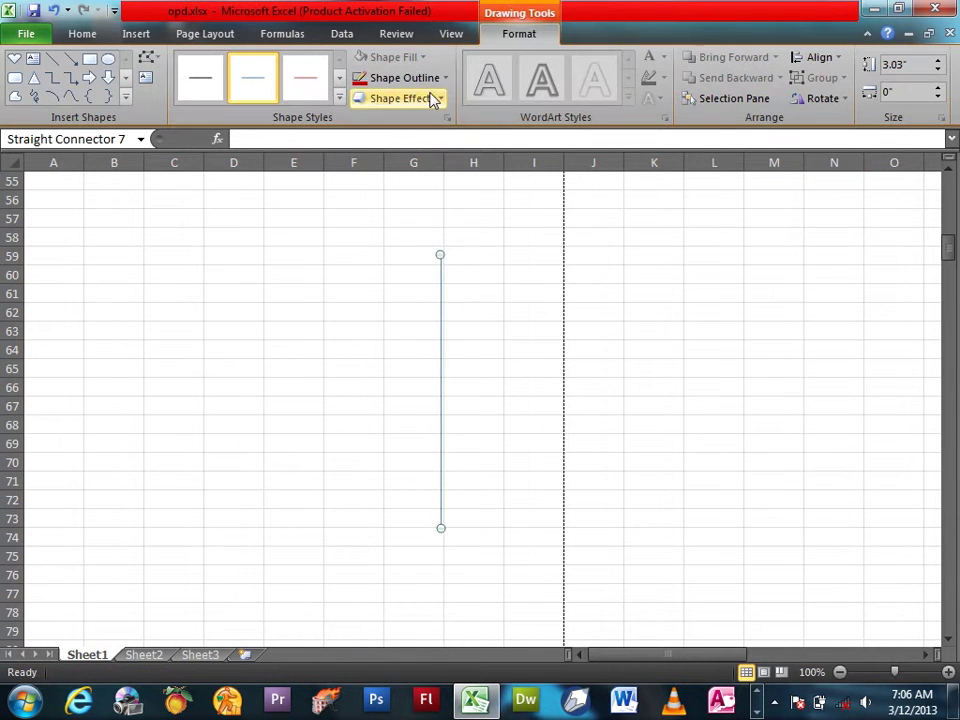
Give the line a black outline with a 6 pt weight
{"action": "left_click", "coordinate": [425, 78]}
{"action": "left_click", "coordinate": [379, 149]}
{"action": "left_click", "coordinate": [405, 80]}
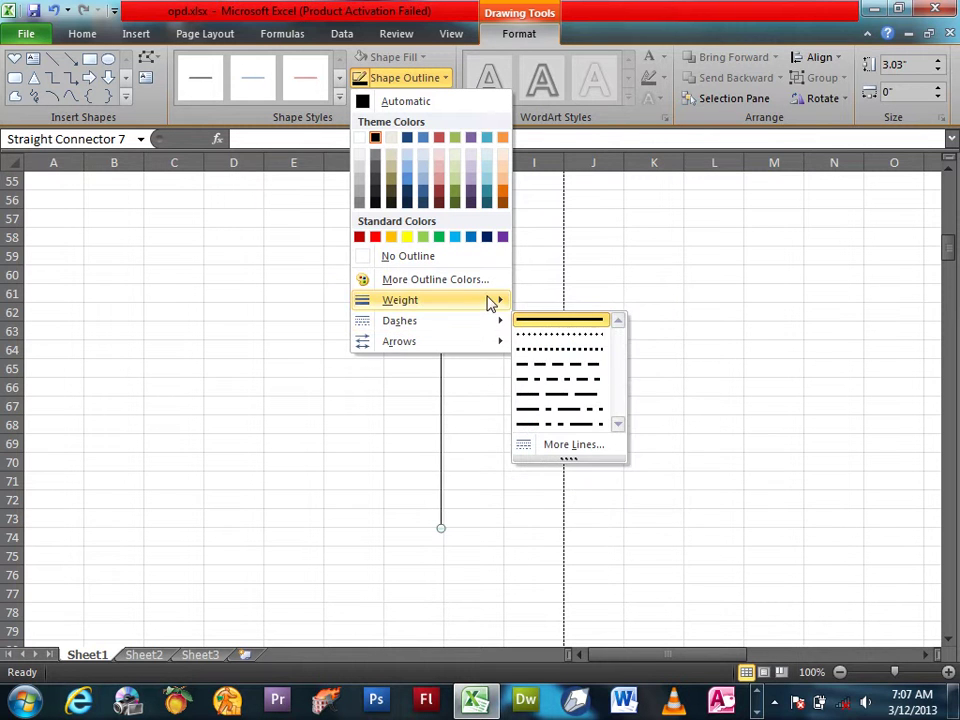
{"action": "mouse_move", "coordinate": [490, 302]}
{"action": "left_click", "coordinate": [568, 465]}
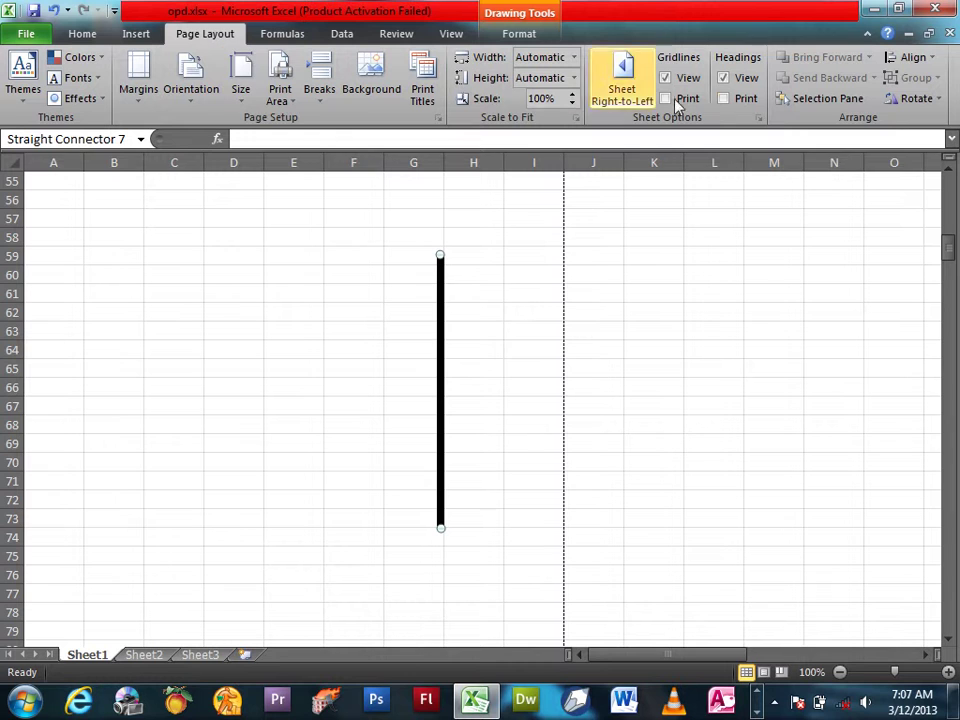
{"action": "left_click", "coordinate": [916, 98]}
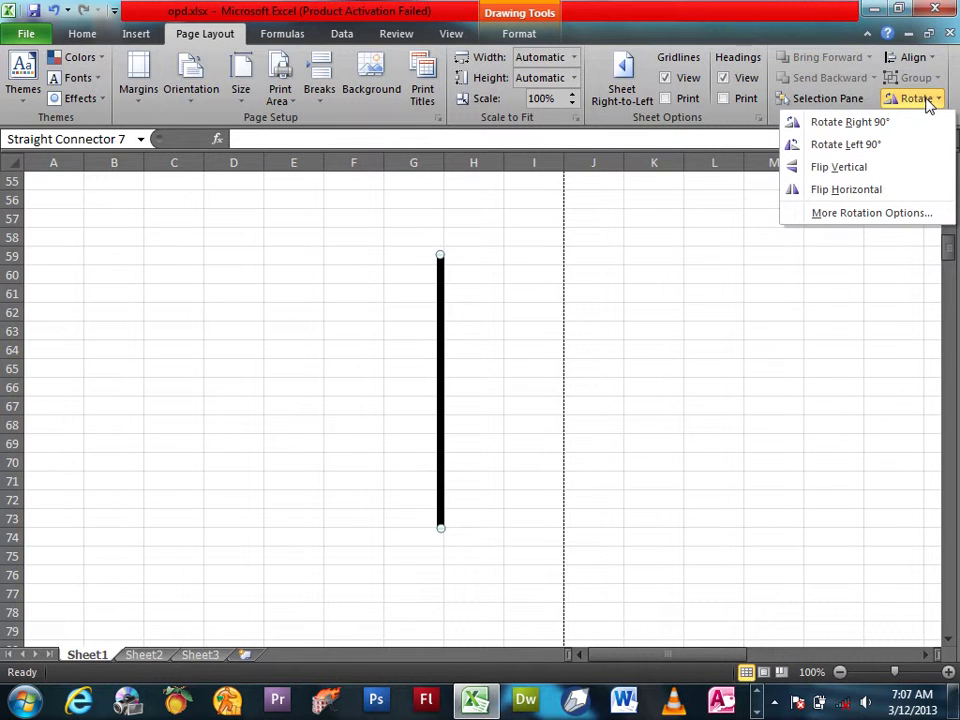
Set the line's rotation to 45° in the Format Shape size settings
{"action": "left_click", "coordinate": [884, 216]}
{"action": "mouse_move", "coordinate": [454, 129]}
{"action": "left_mouse_down"}
{"action": "mouse_move", "coordinate": [743, 110]}
{"action": "mouse_move", "coordinate": [746, 79]}
{"action": "left_mouse_up"}
{"action": "double_click", "coordinate": [757, 172]}
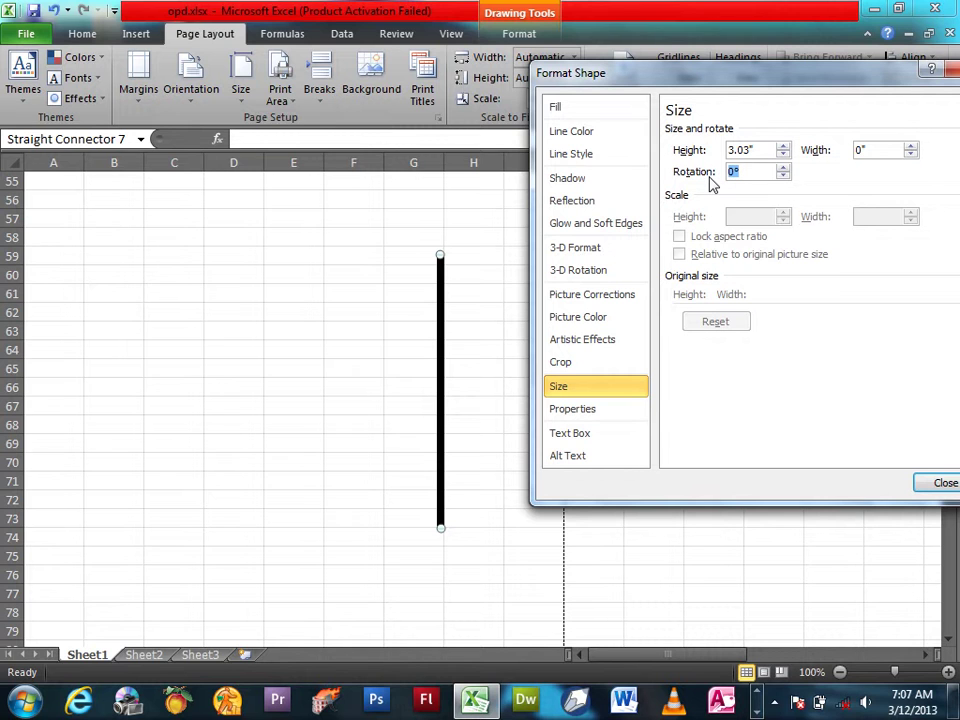
{"action": "type", "text": "45"}
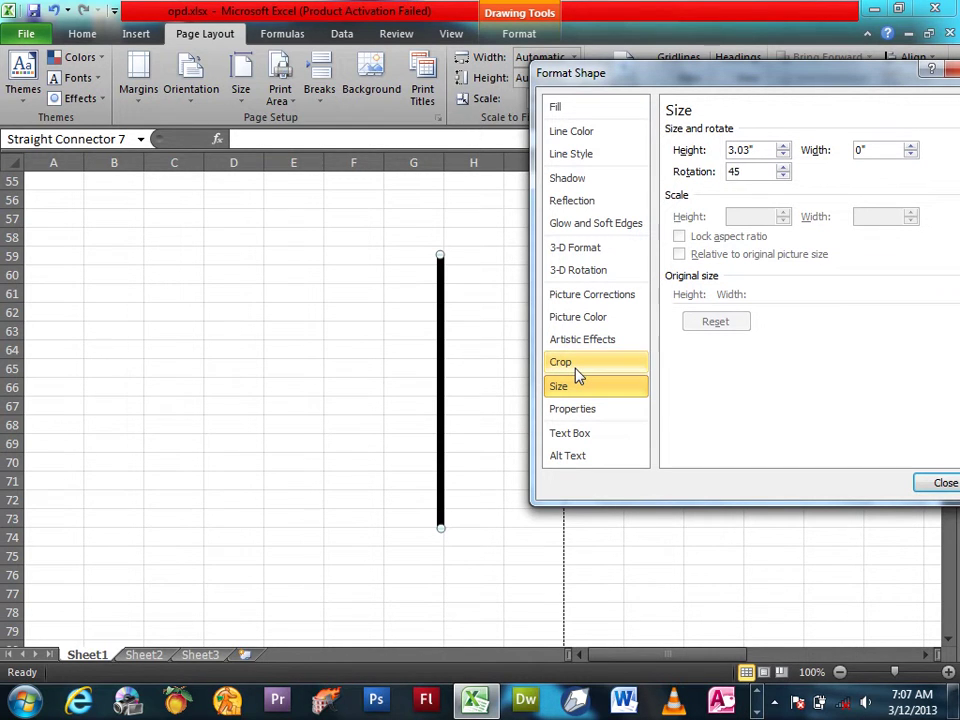
{"action": "left_click", "coordinate": [931, 481]}
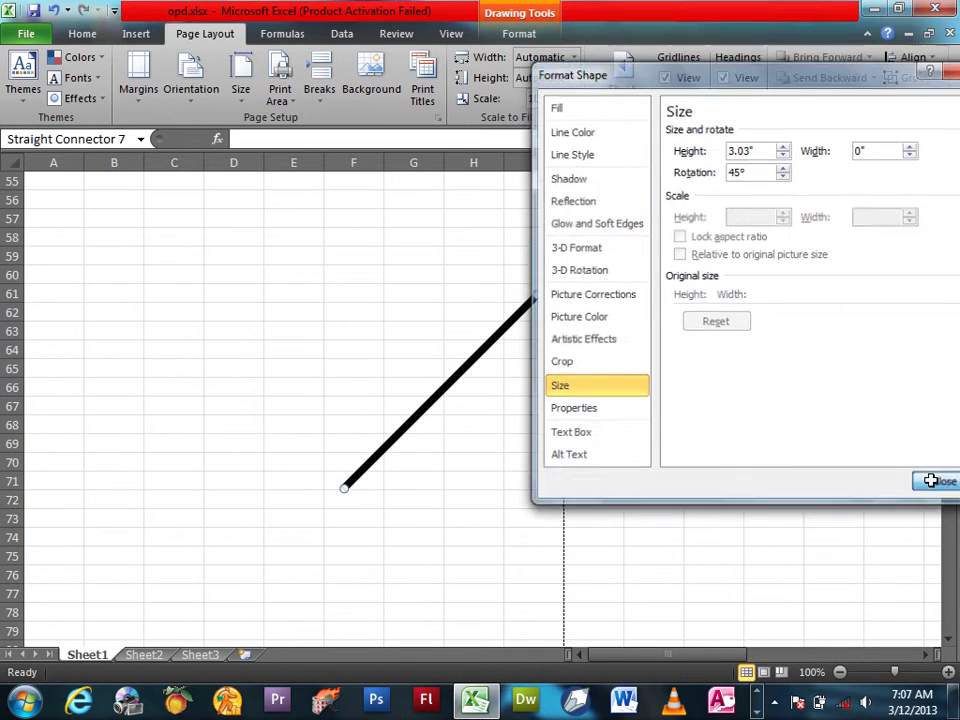